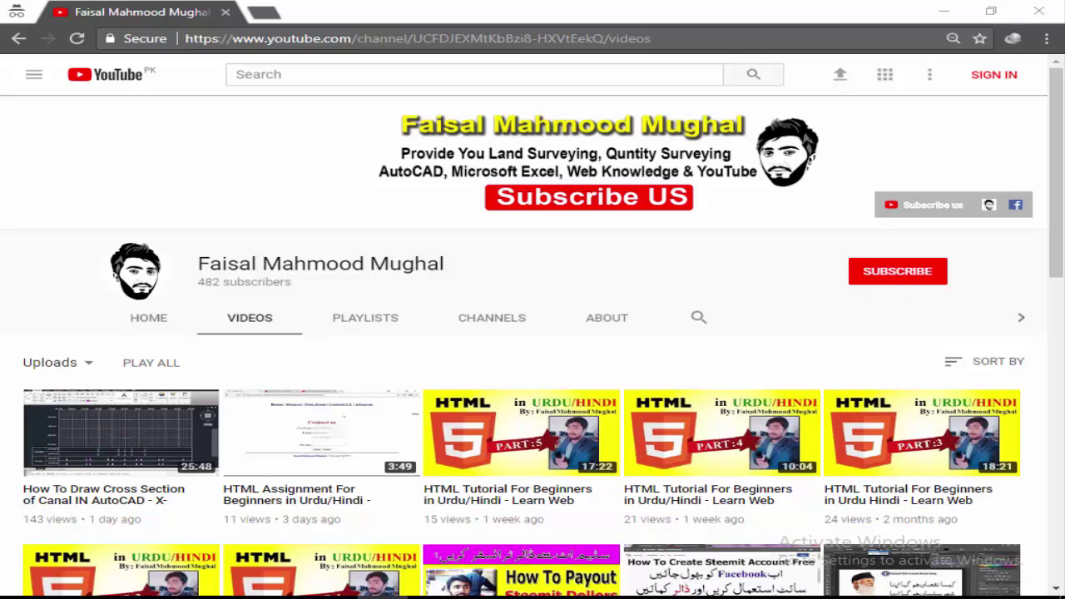
Step: Minimize the browser so the blank Excel workbook Book1 is visible
left_click(946, 11)
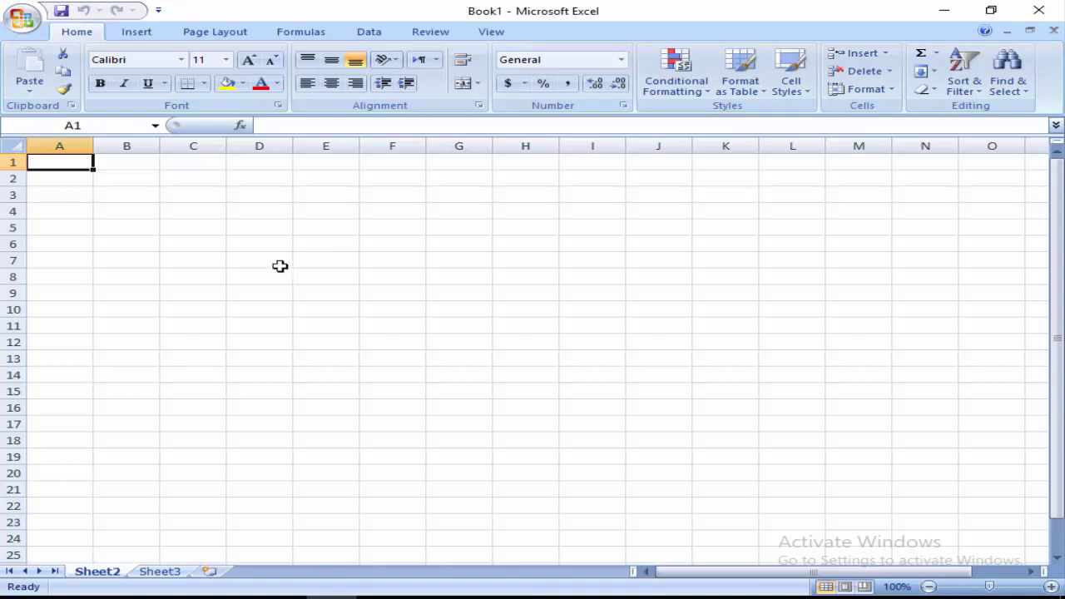
Step: Enter the headings S.N, Name and Roll Number in C5, D5 and E5
left_click(190, 228)
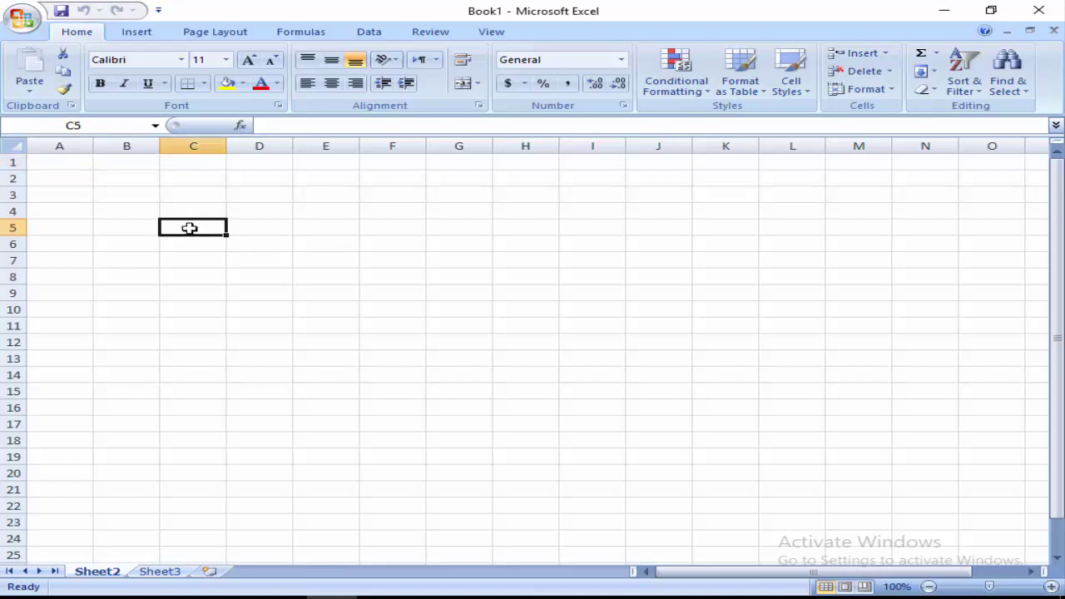
type("S.n")
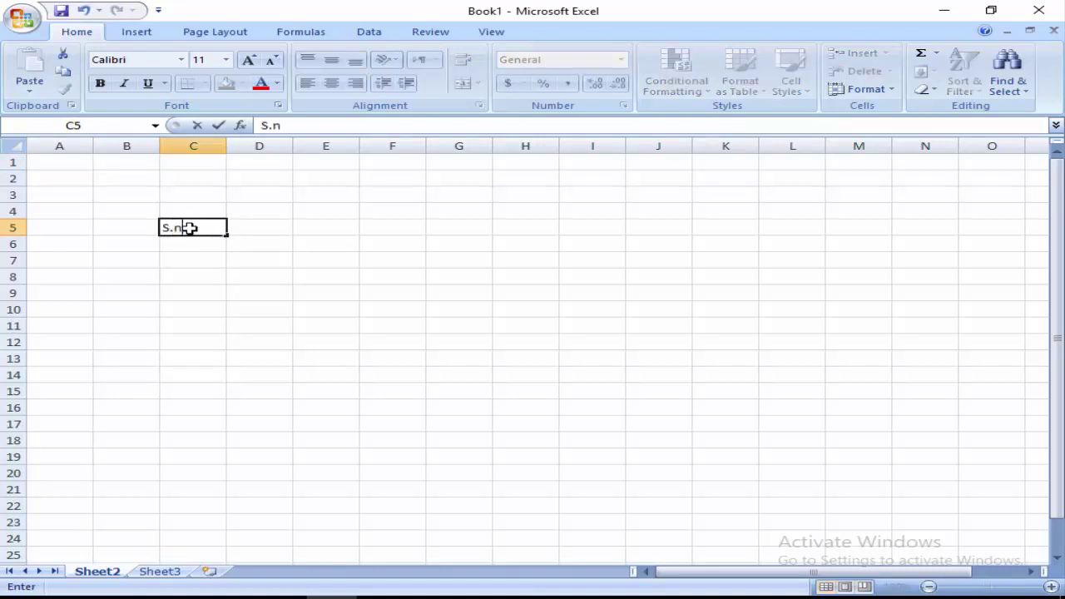
key("Tab")
type("Name")
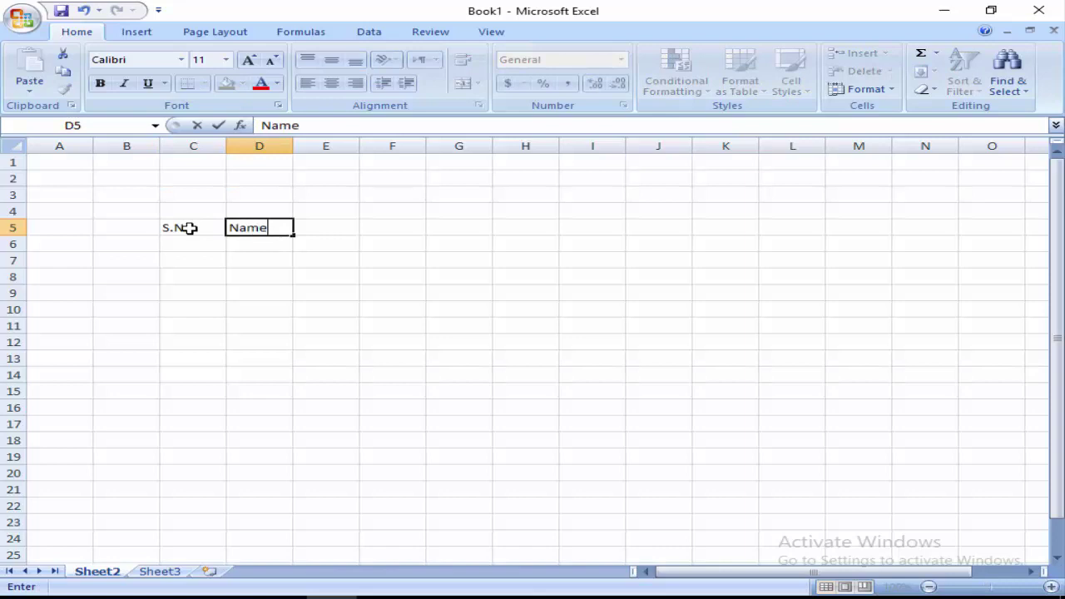
key("Tab")
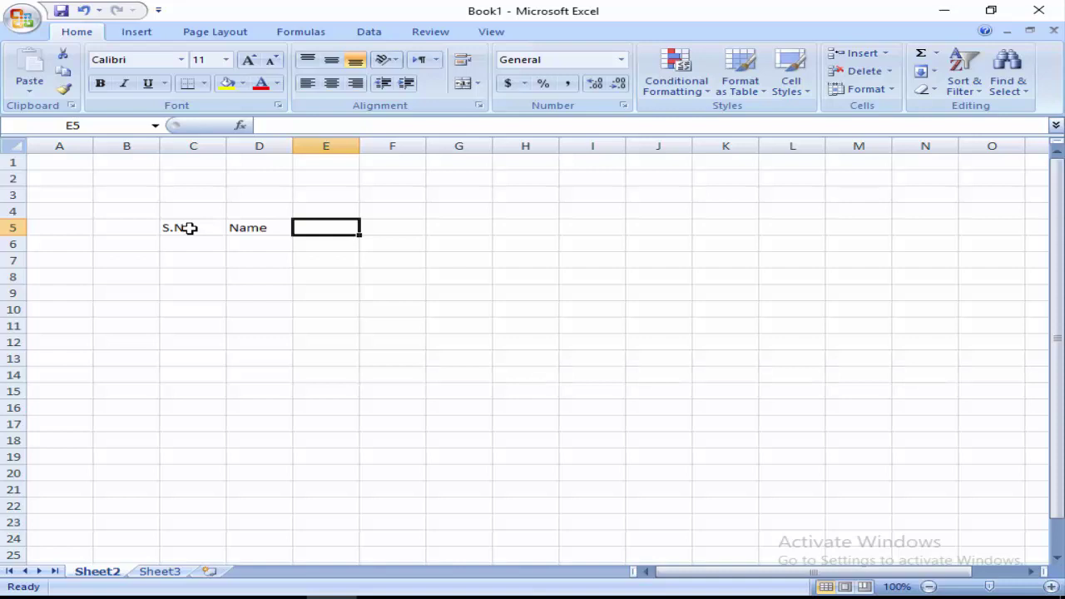
type("Ro")
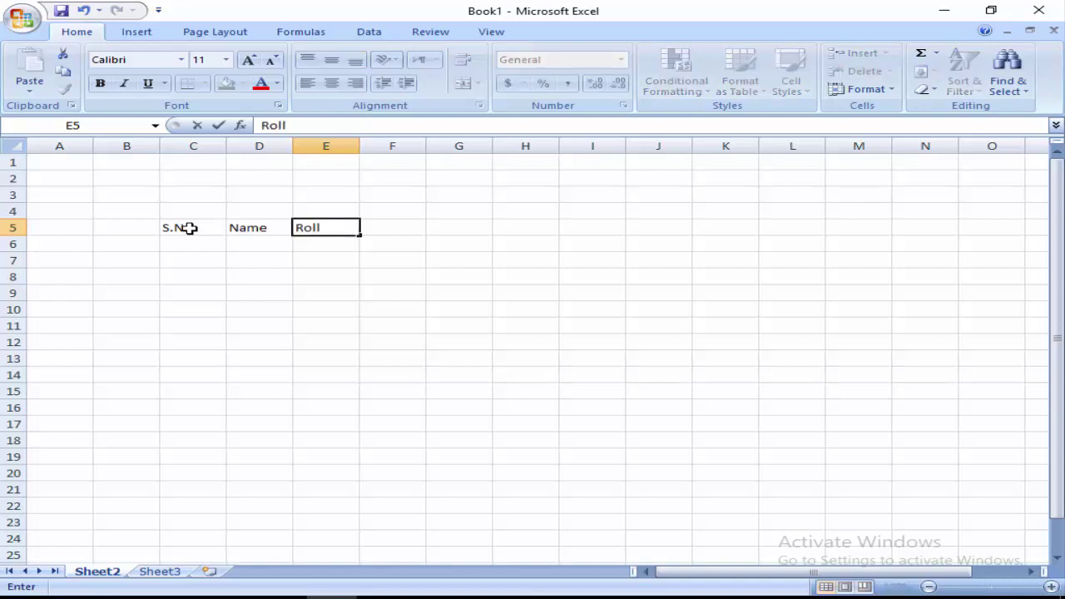
type("ll Number")
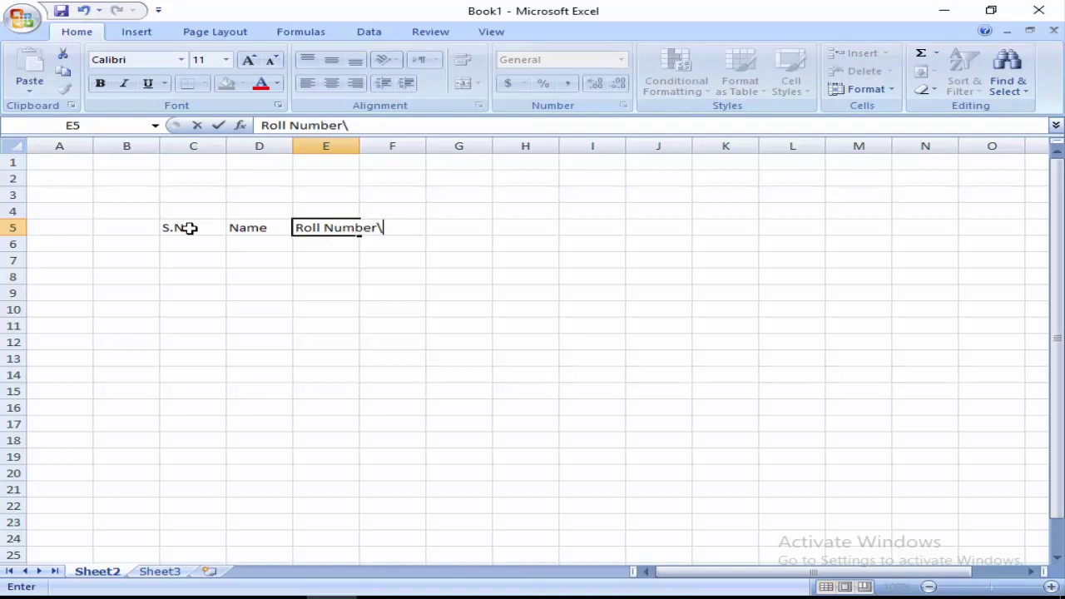
key("Return")
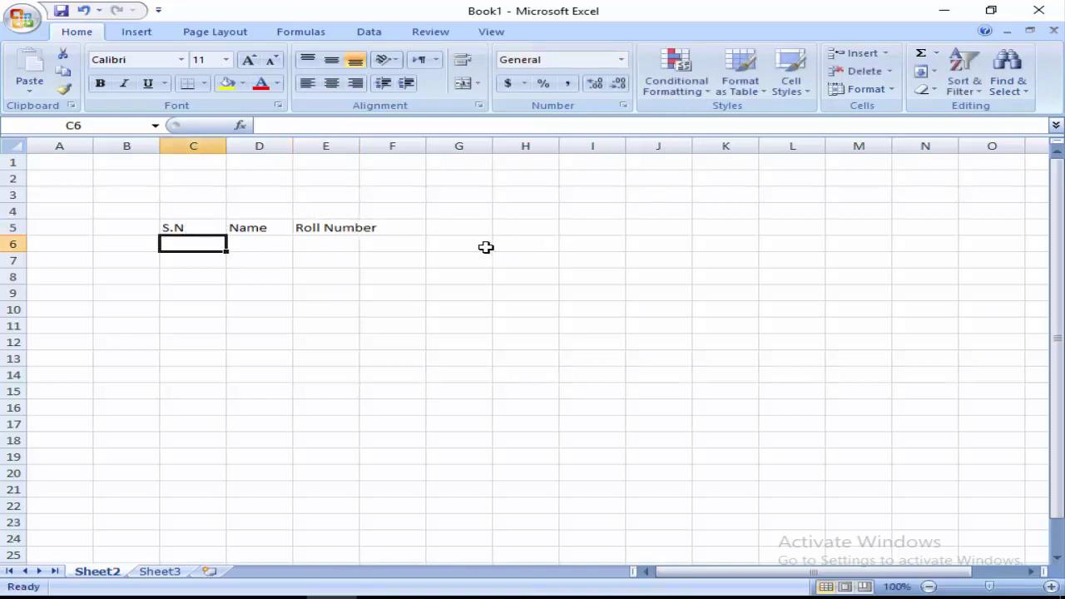
Step: Autofit column E to fit Roll Number, then check the January 2018 calendar
left_click(459, 241)
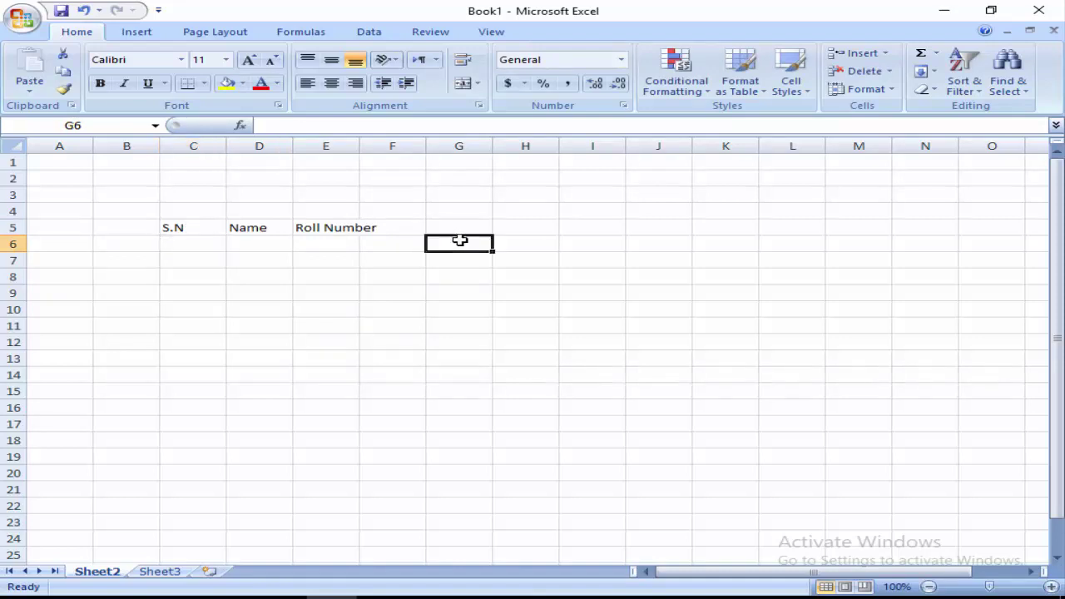
left_click(414, 244)
double_click(359, 146)
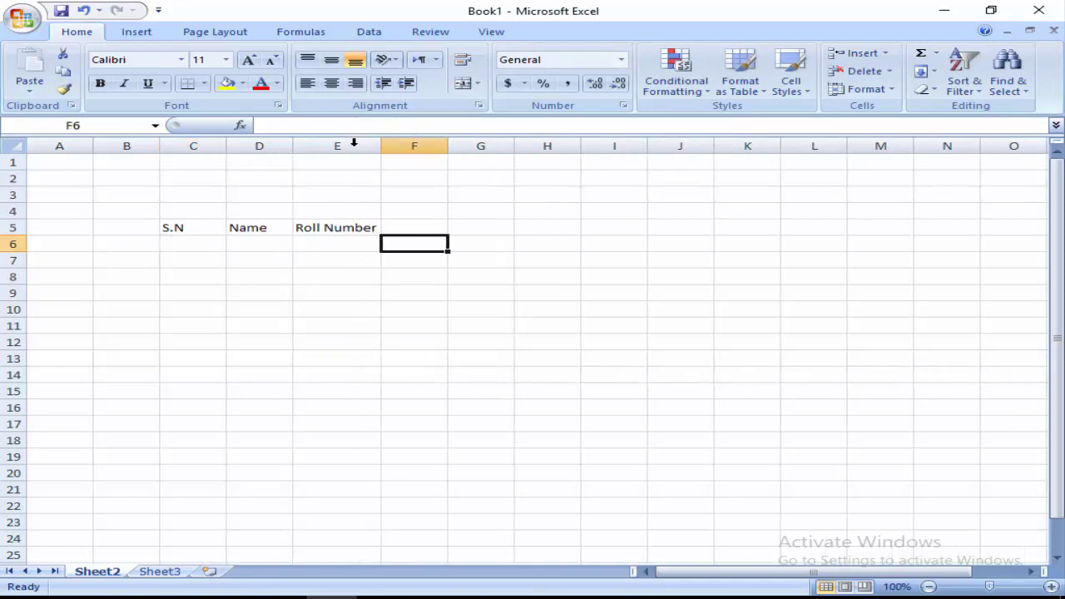
left_click(360, 223)
left_click(440, 241)
left_click(1032, 598)
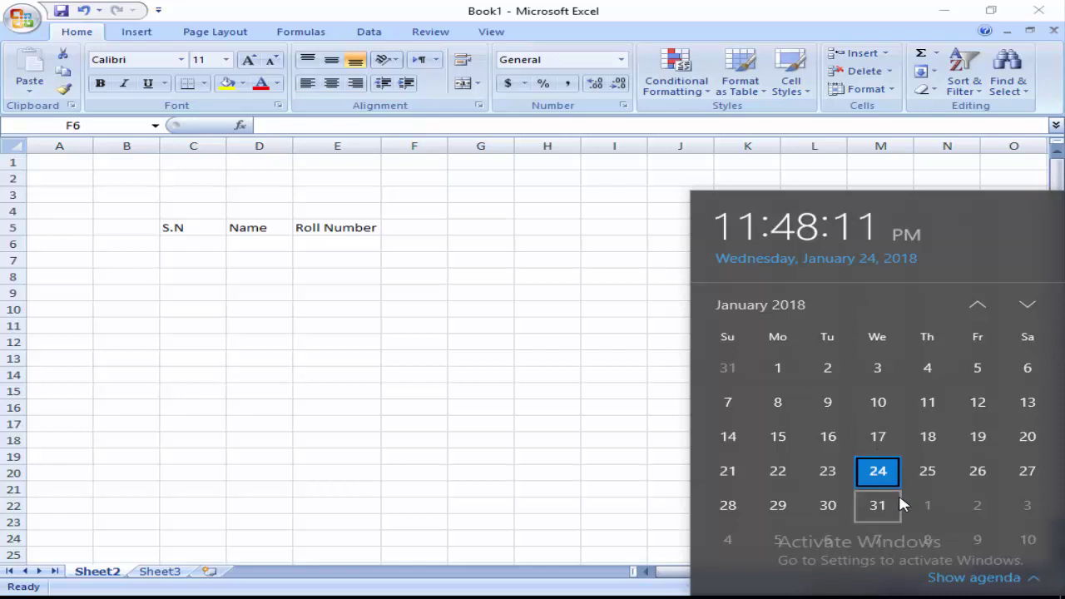
Step: Enter the first date, 1/1/2018, in cell F5
left_click(394, 219)
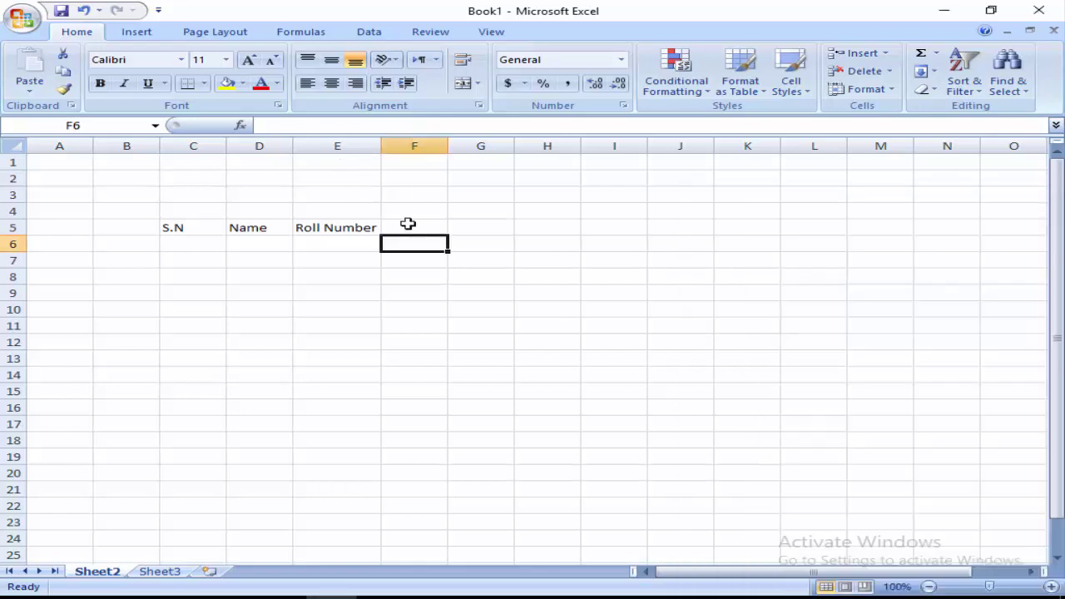
double_click(411, 226)
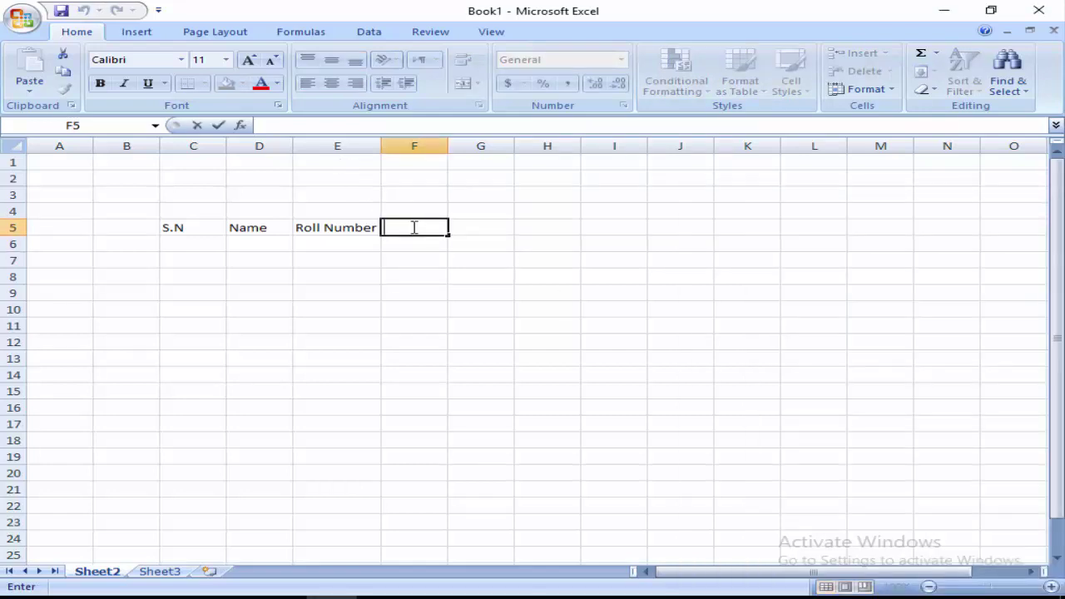
type("=")
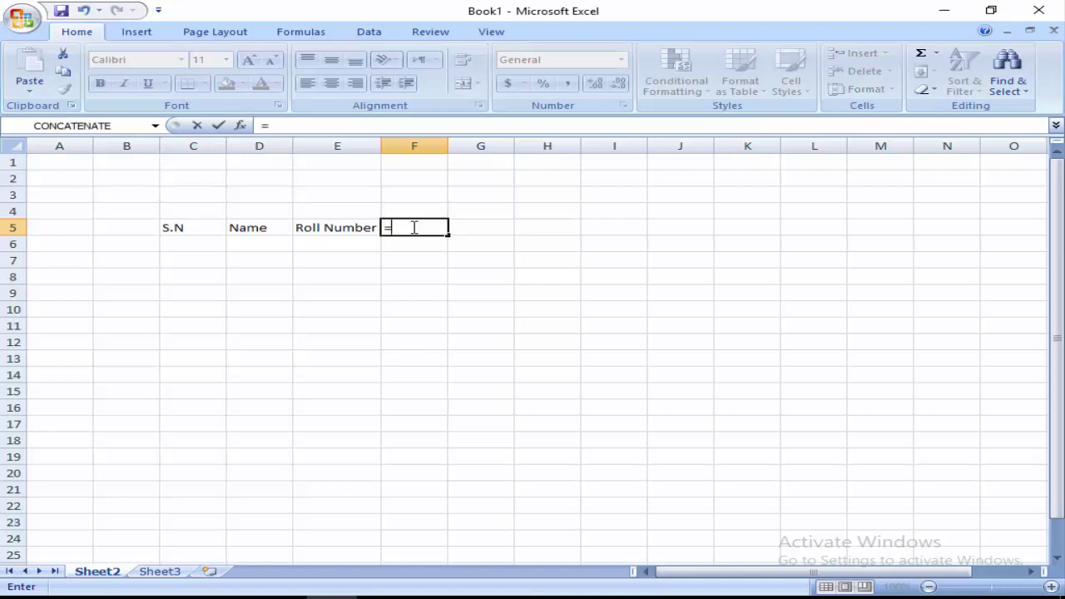
key("BackSpace")
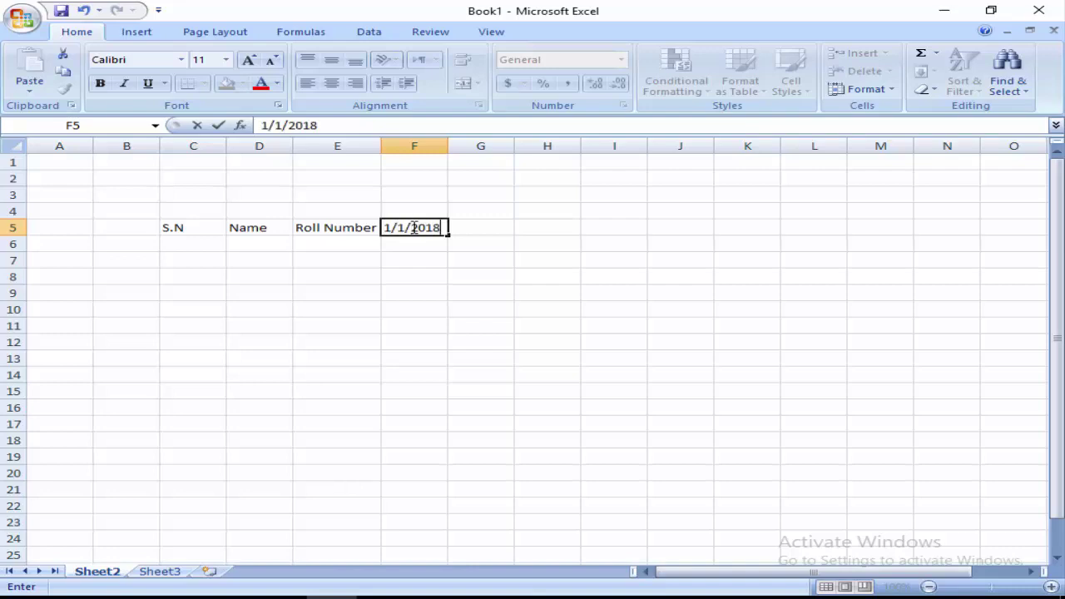
key("Return")
Step: Make G5 show the next day with the formula =F5+1
double_click(483, 227)
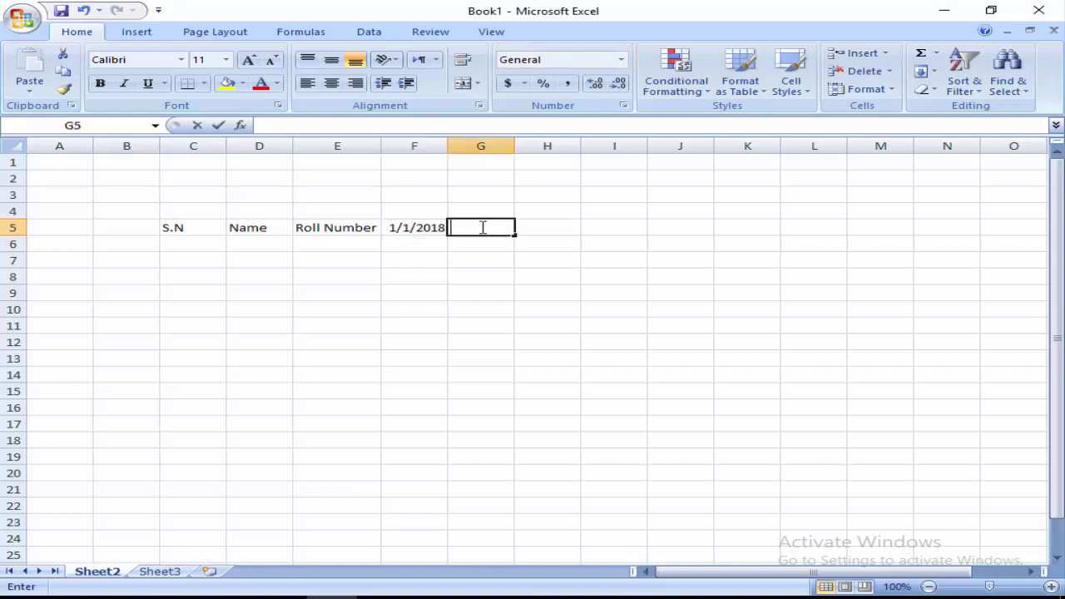
type("=")
left_click(421, 229)
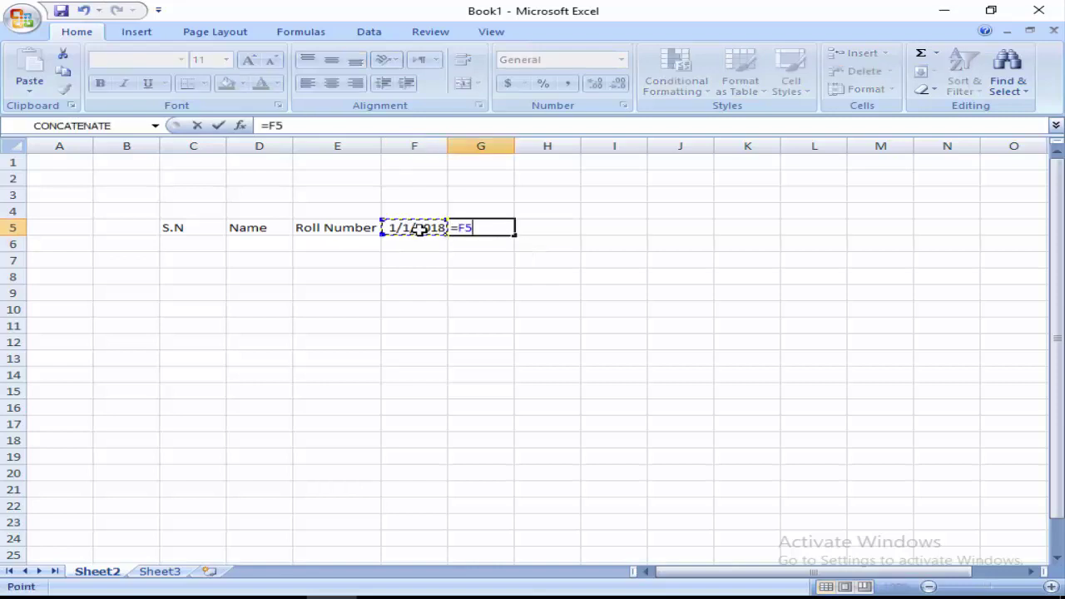
type("+1")
key("Return")
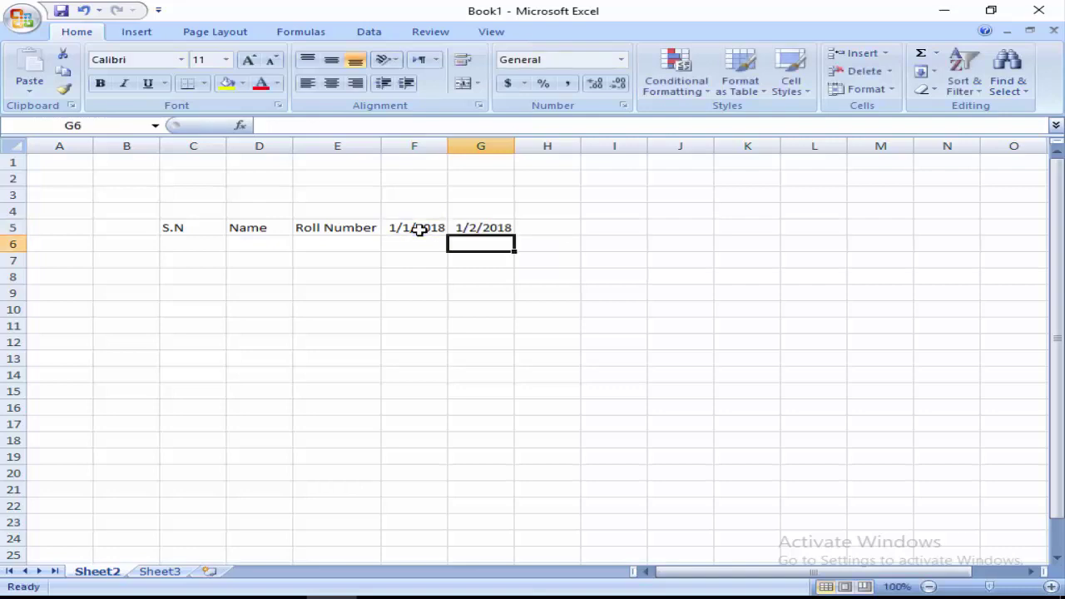
Step: Fill the G5 date formula across row 5 and widen columns O to X
left_click(498, 228)
left_click_drag(515, 238, 700, 225)
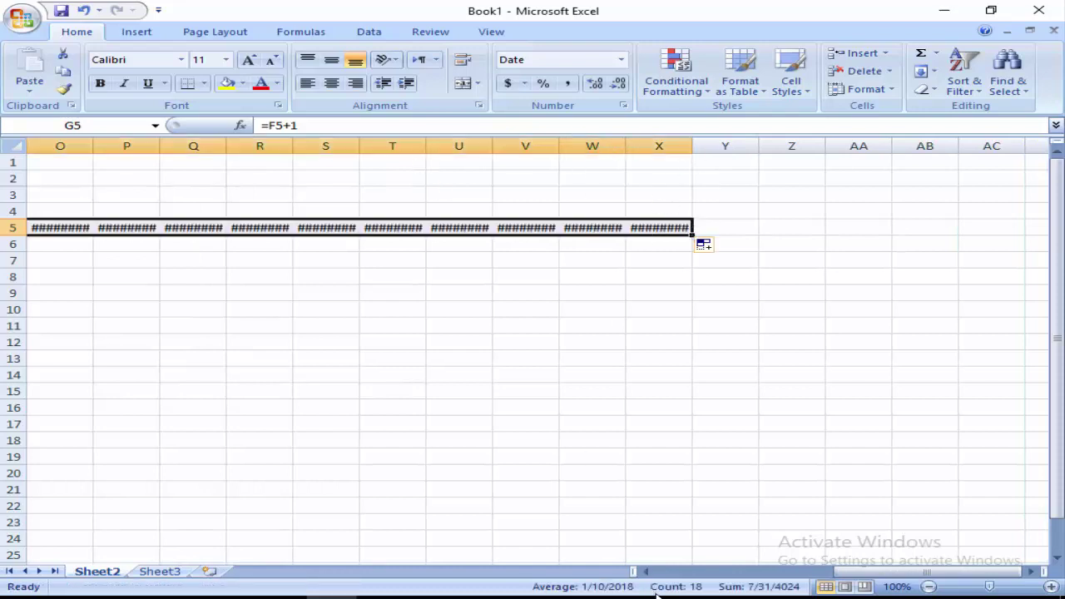
left_click(658, 146)
left_click_drag(659, 145, 357, 146)
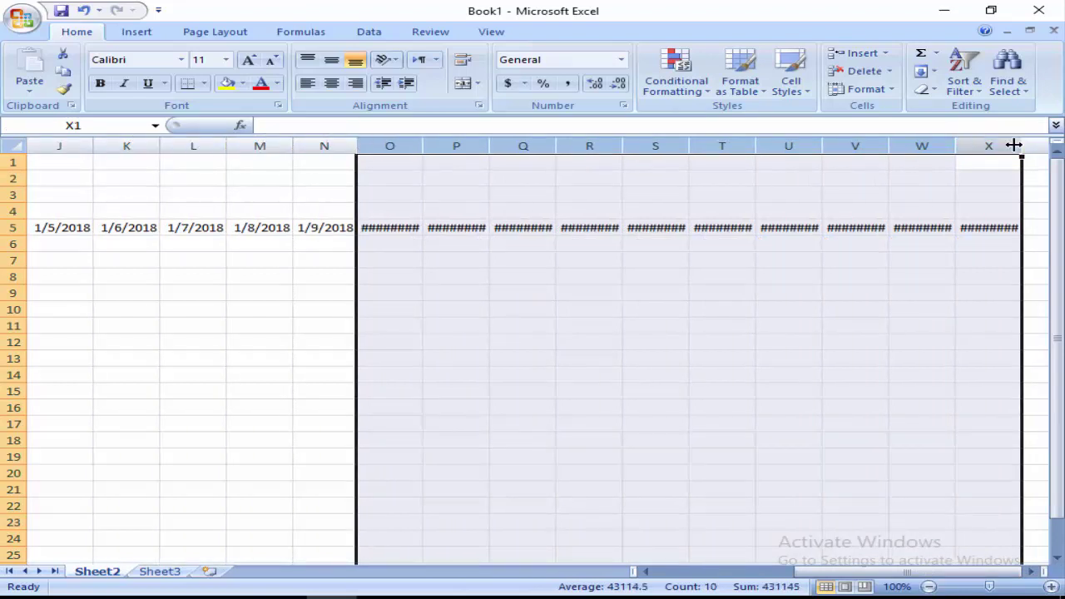
left_click_drag(1019, 144, 1026, 145)
left_click(731, 232)
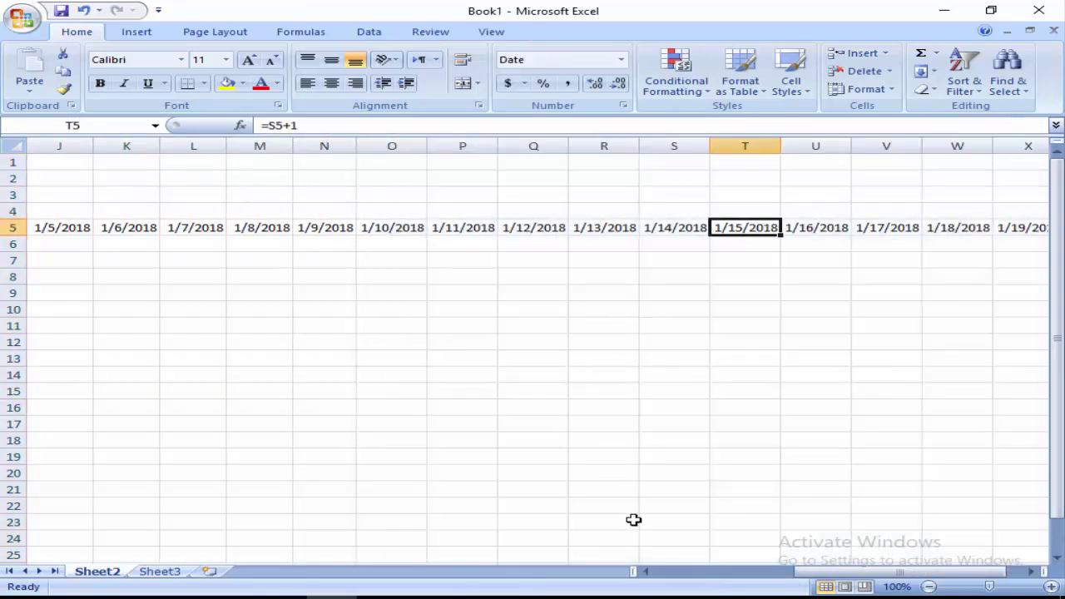
Step: Extend the dates to 1/31/2018 in AJ5, autofit columns X to AJ, and select the dates
left_click(1030, 571)
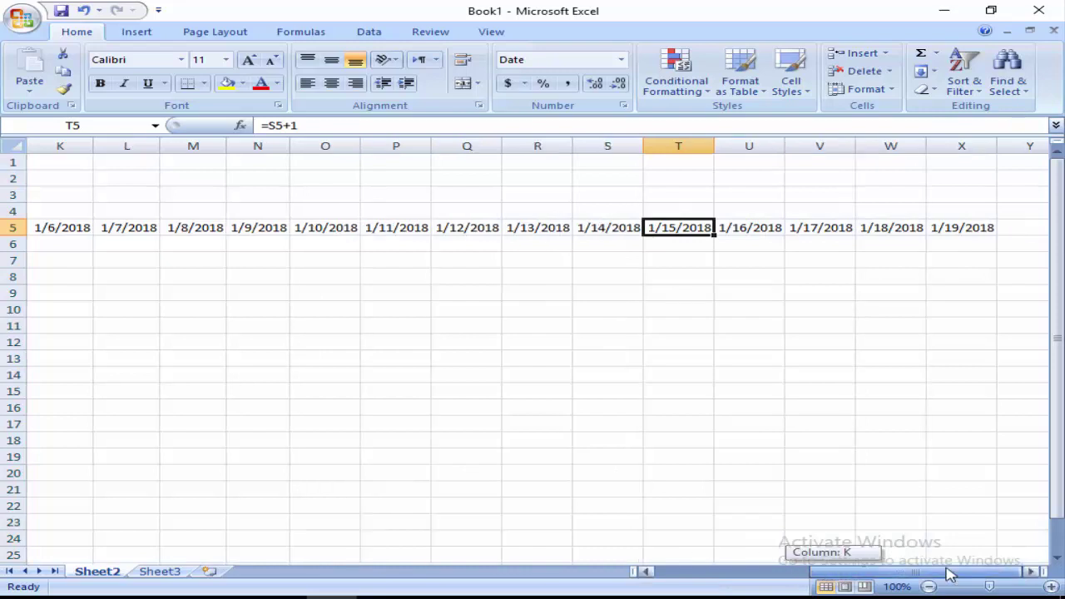
left_click(987, 228)
left_click_drag(999, 236, 954, 237)
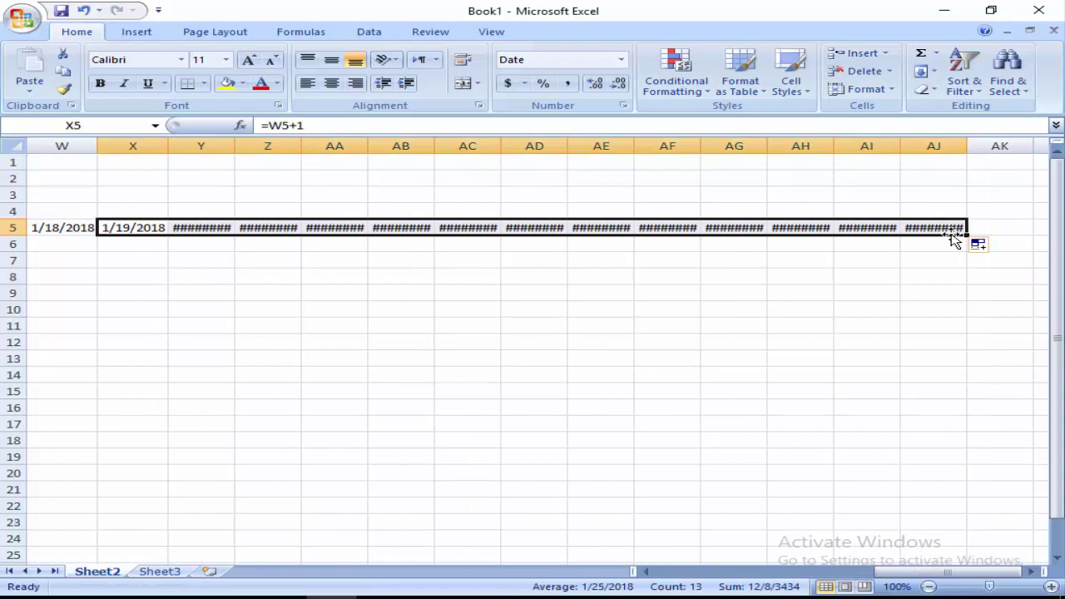
double_click(970, 145)
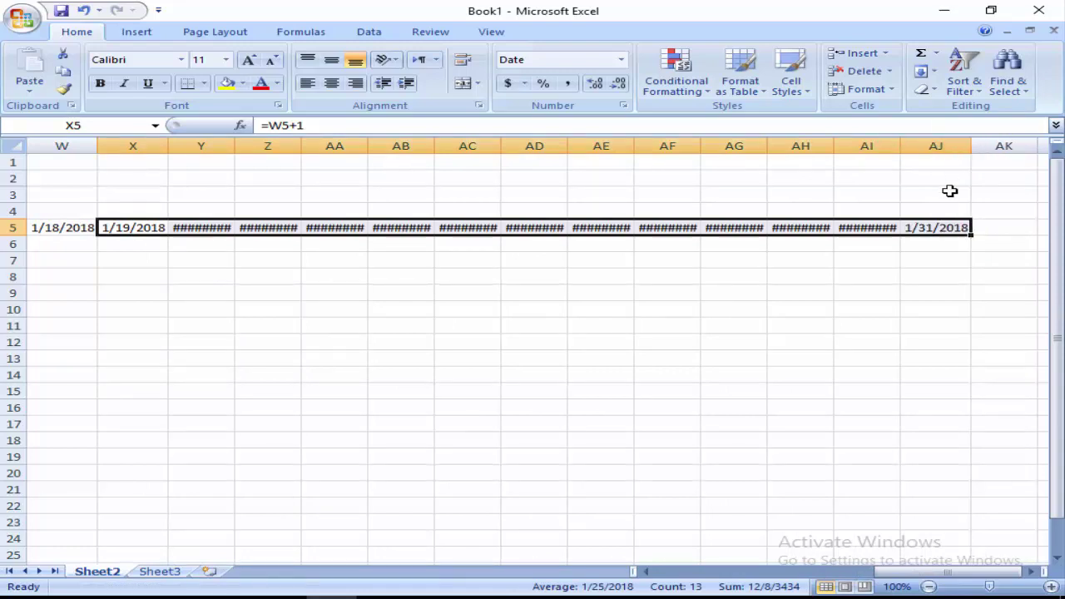
left_click_drag(134, 146, 924, 169)
double_click(972, 147)
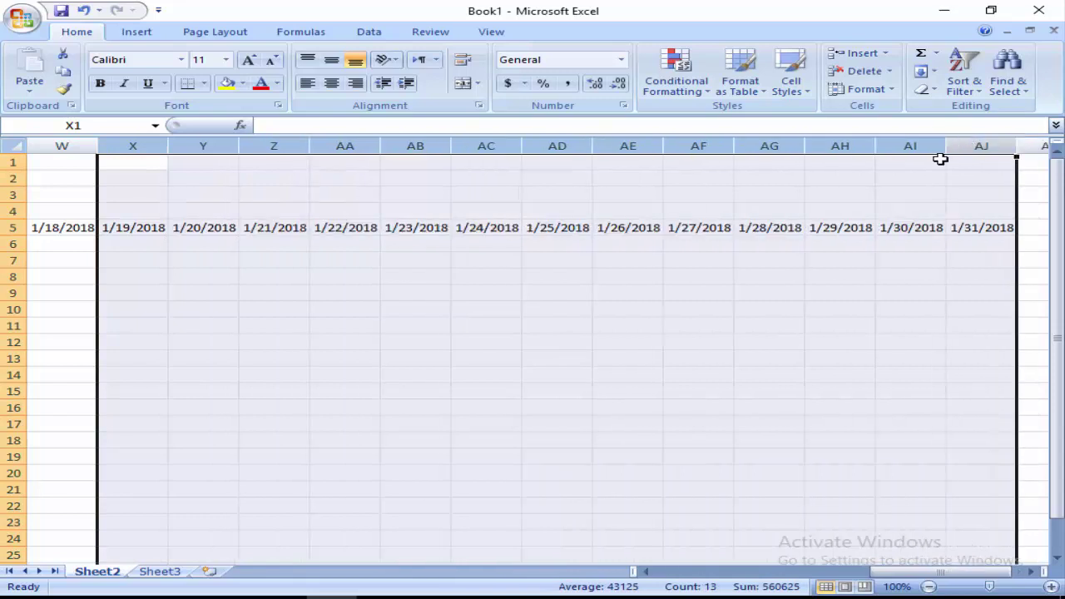
left_click(673, 288)
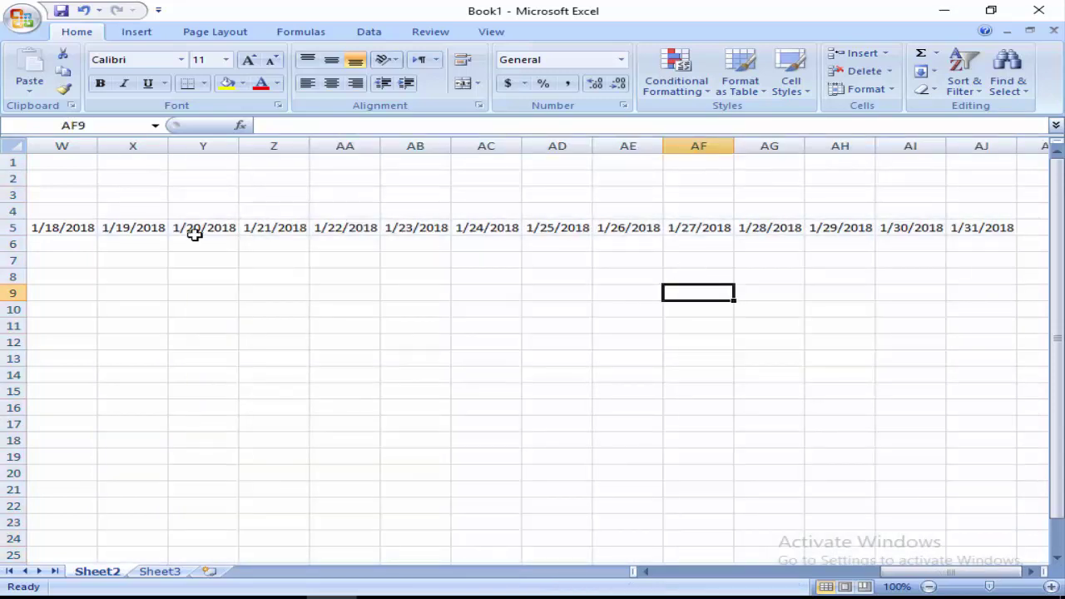
left_click_drag(975, 228, 327, 229)
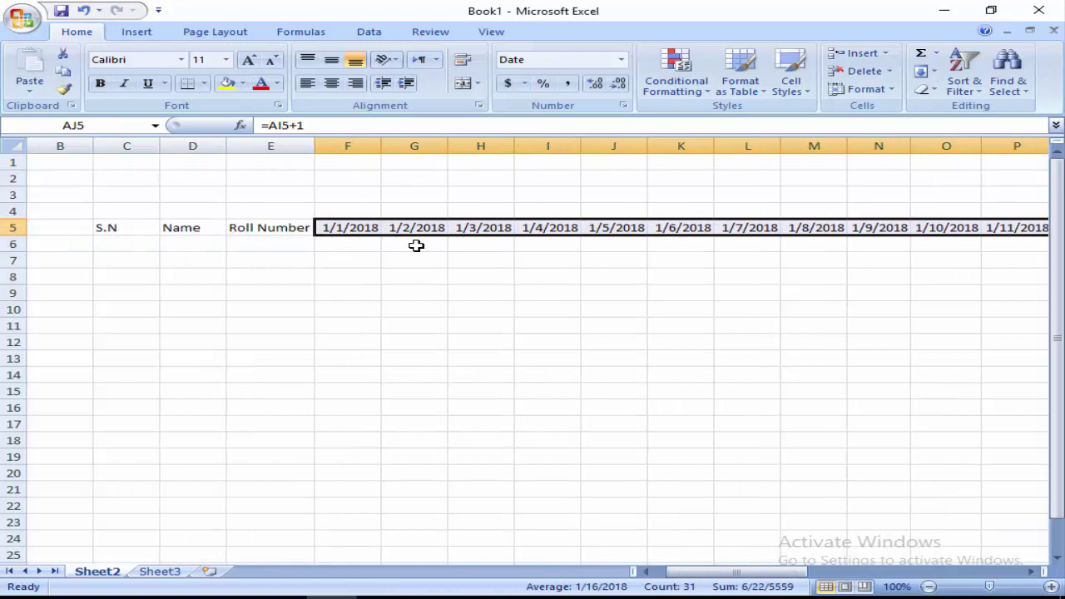
Step: Apply Rotate Text Up orientation to the dates in F5:AJ5
left_click(398, 60)
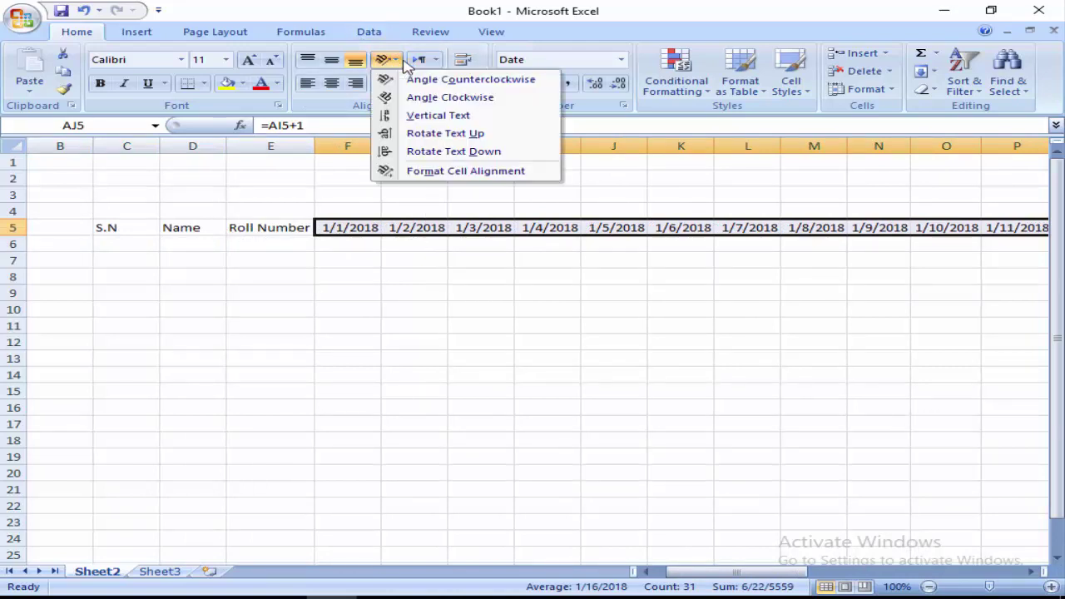
left_click(425, 137)
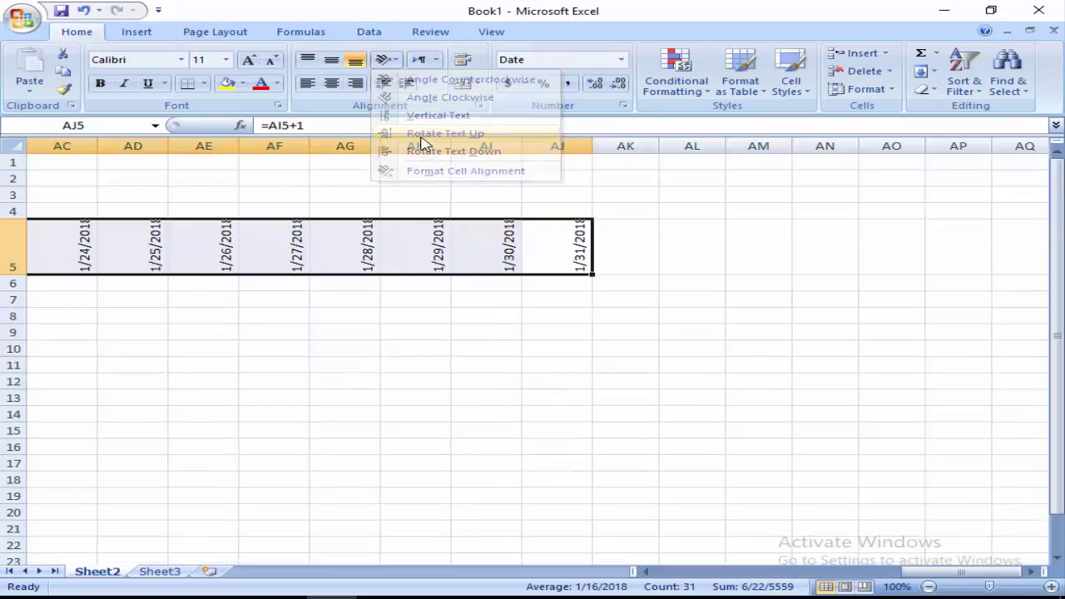
left_click_drag(927, 573, 642, 573)
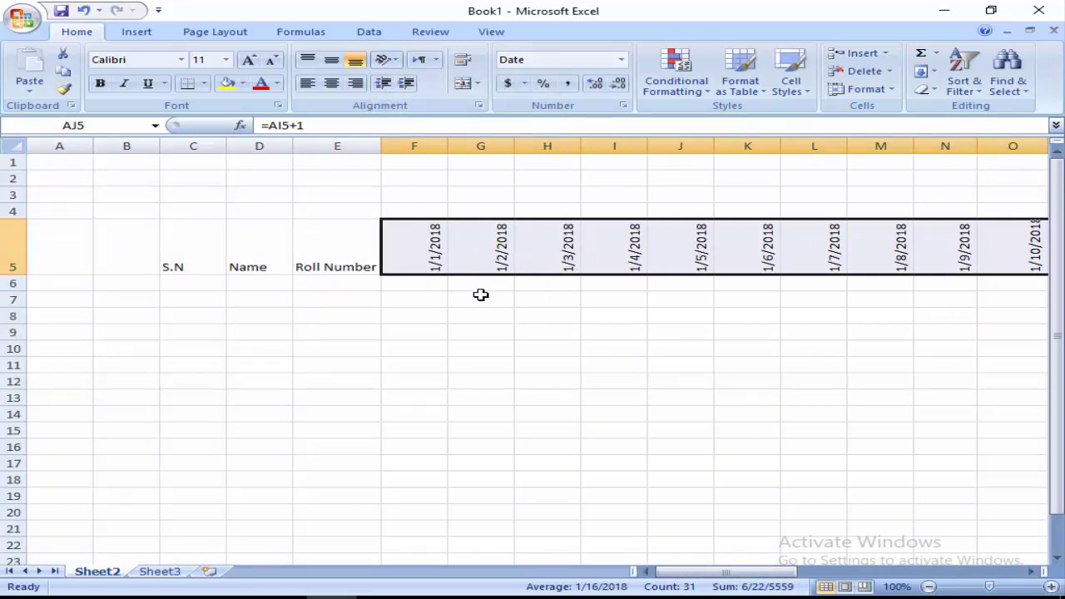
Step: Copy the rotated dates into F6:AJ6, clear them from row 5, and select F5:AJ5
key("ctrl+c")
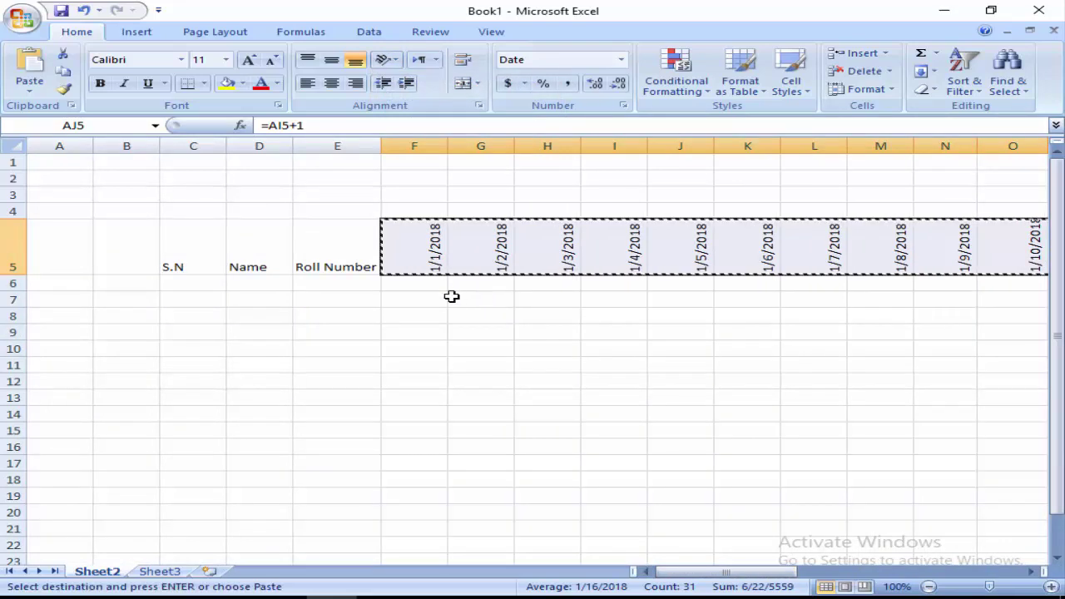
left_click(422, 284)
key("ctrl+v")
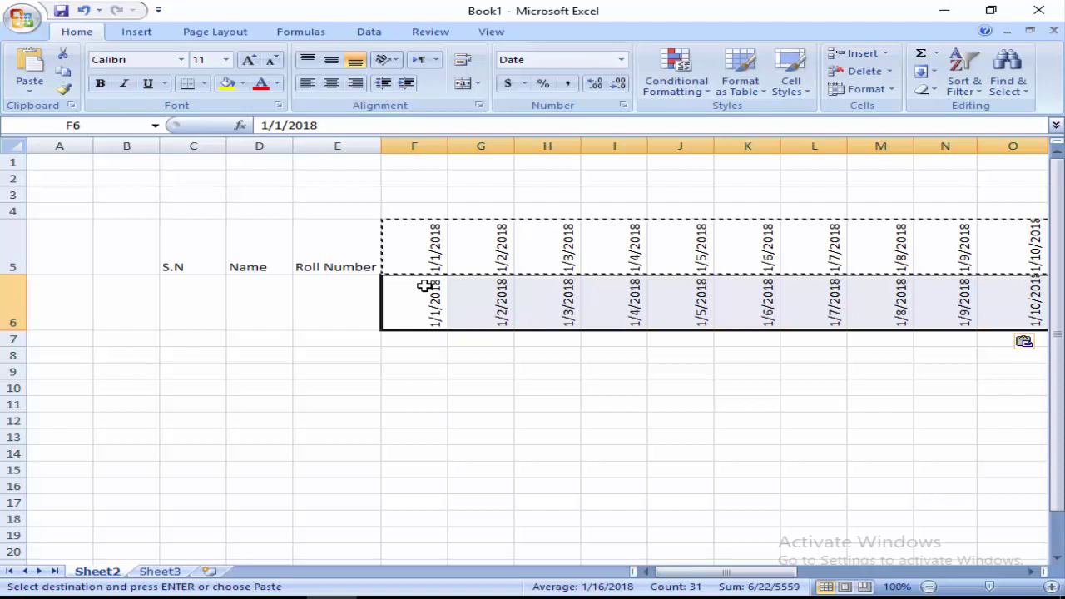
key("Escape")
left_click_drag(428, 261, 709, 247)
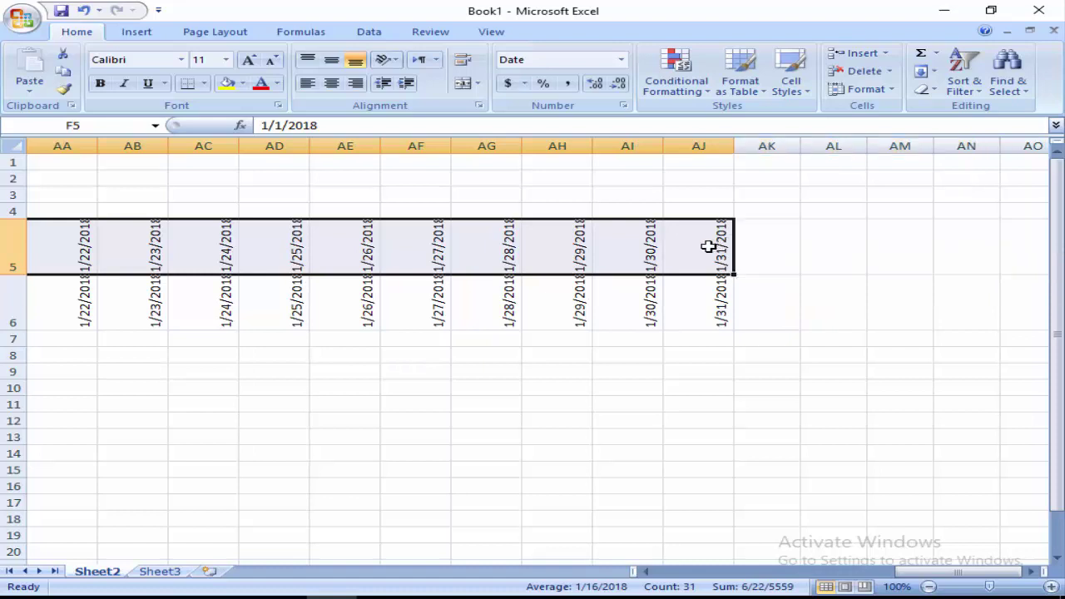
key("Delete")
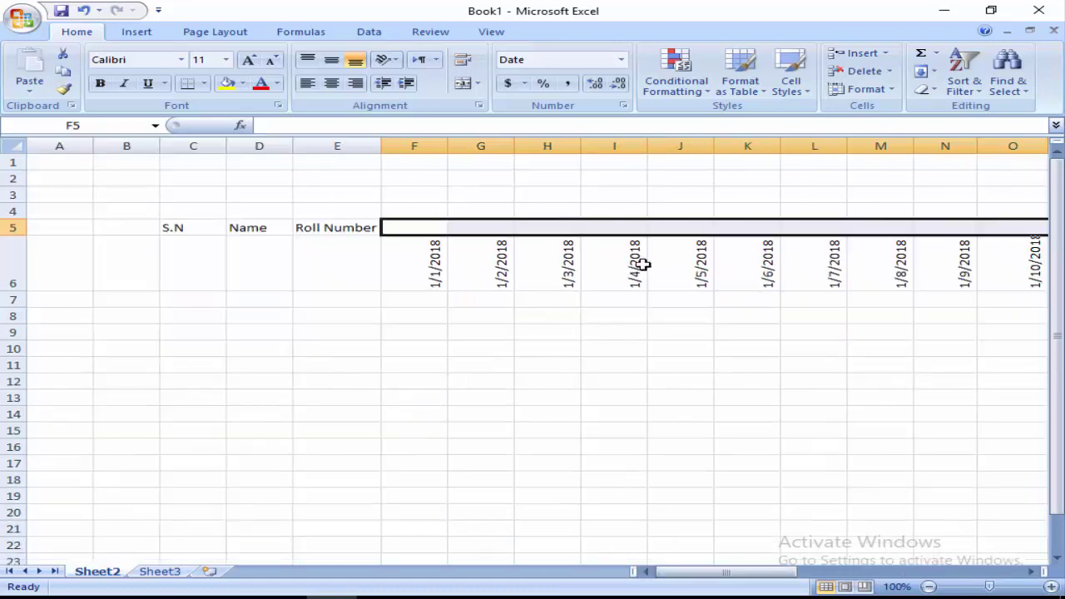
left_click(463, 228)
left_click(422, 227)
left_click_drag(421, 226, 79, 231)
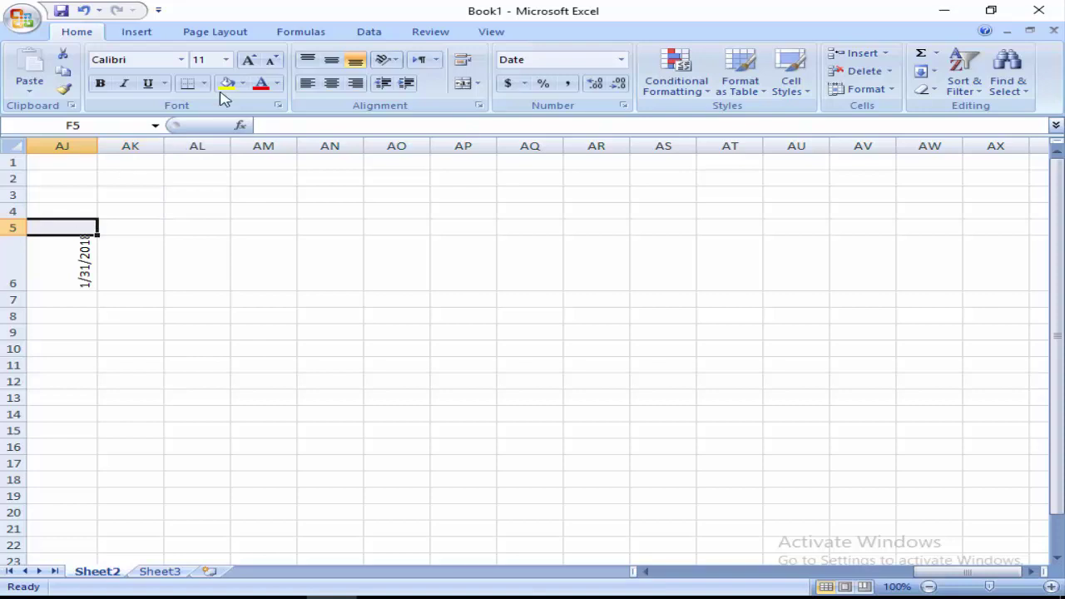
Step: Merge and center F5:AJ5 and enter the heading Date
left_click(463, 82)
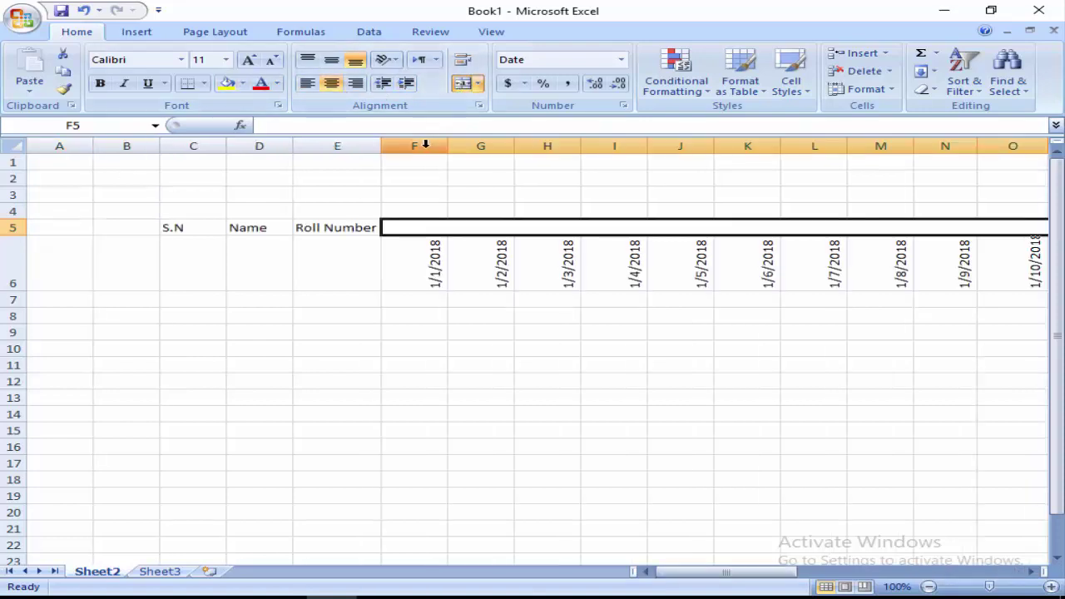
type("Date")
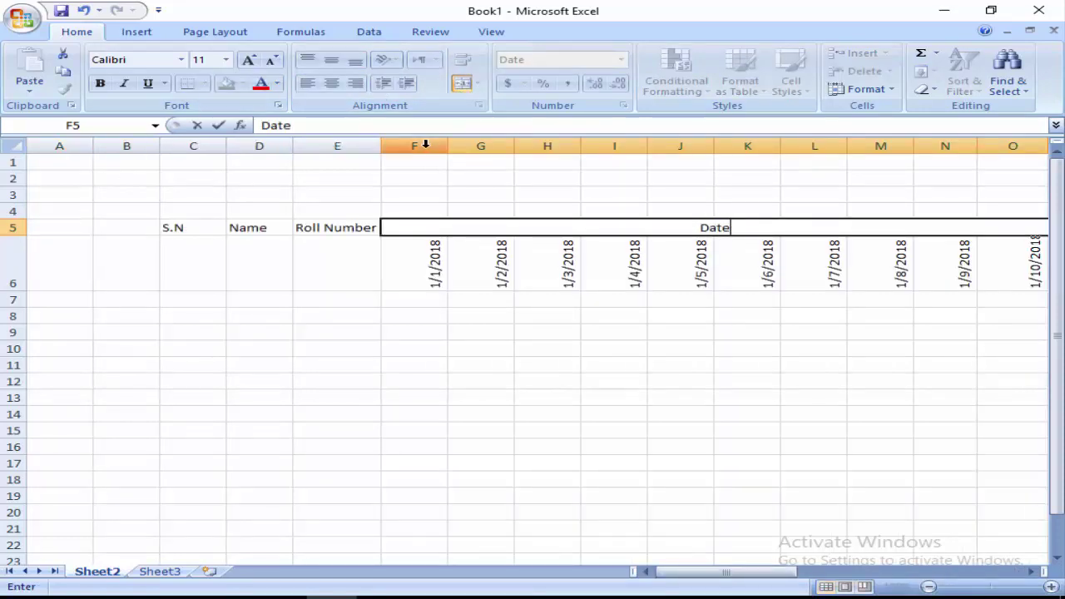
key("ctrl+Return")
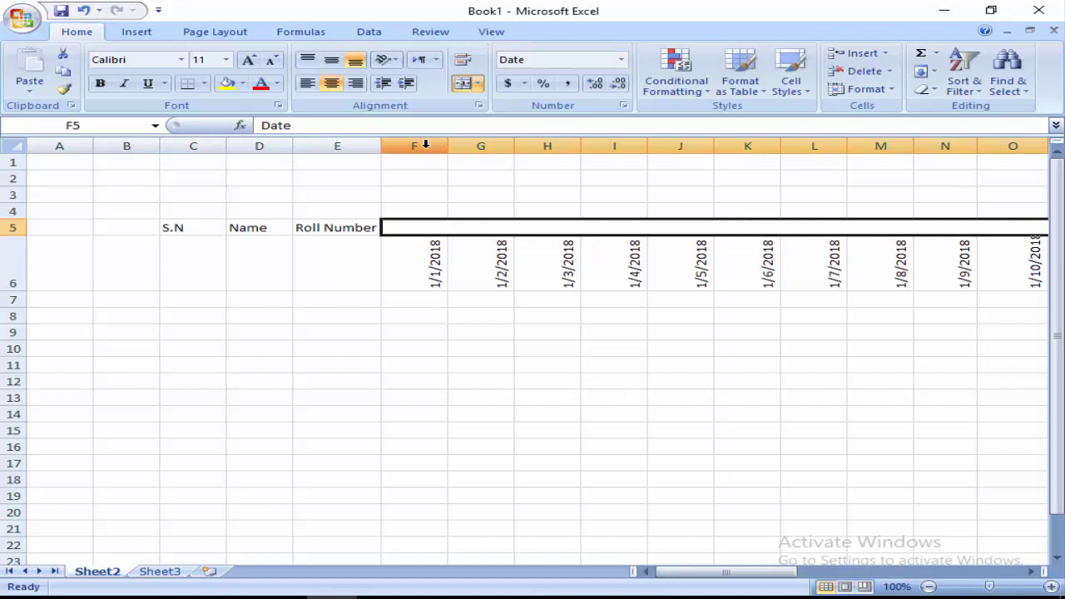
type("Date")
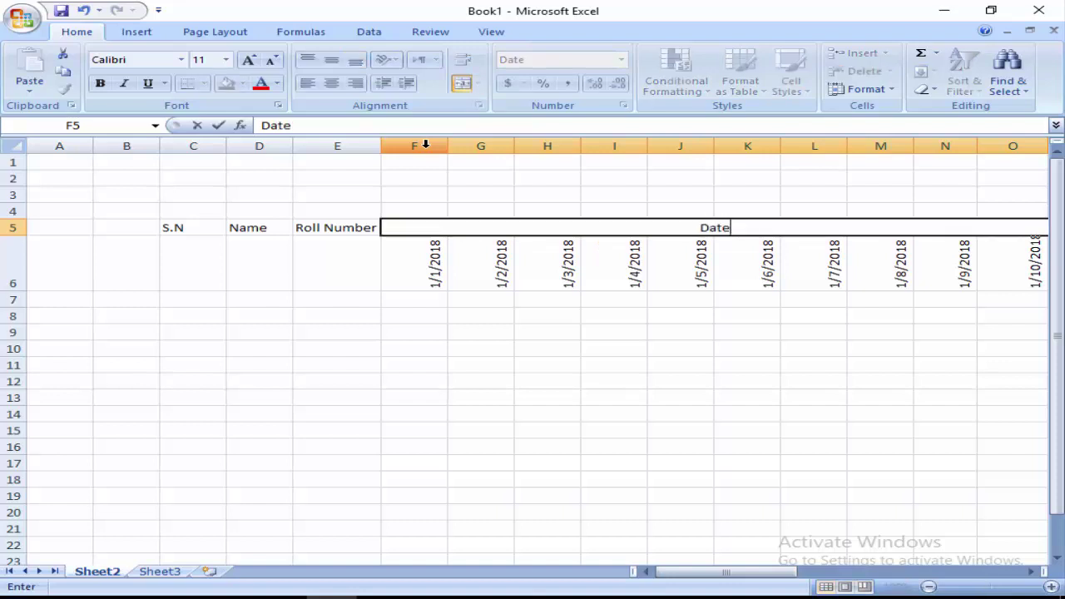
key("Return")
Step: Set the Date header back to horizontal text and middle-align it
left_click(685, 224)
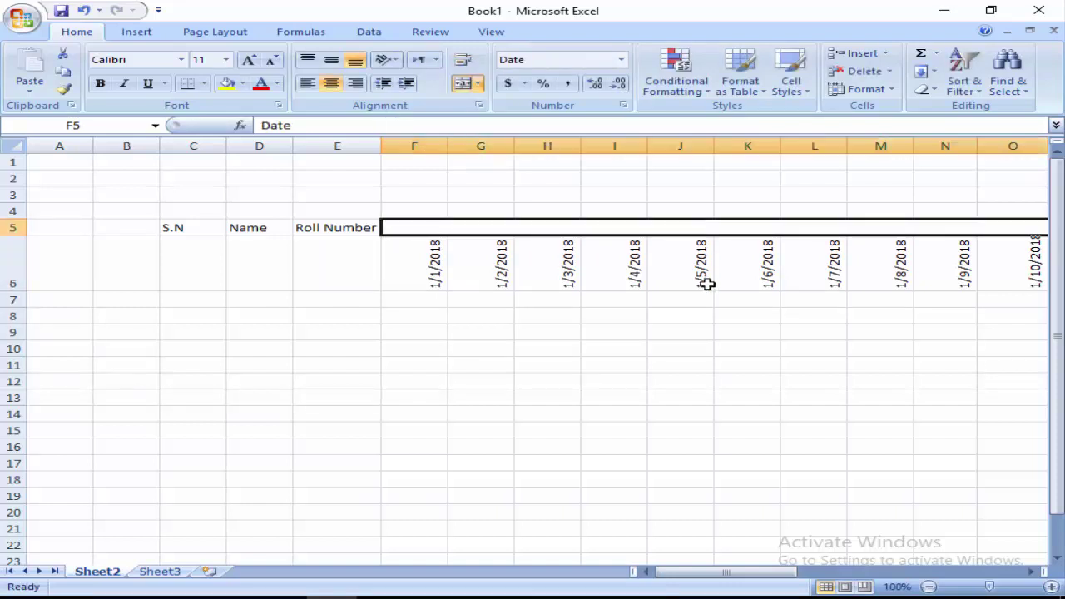
left_click_drag(714, 581, 806, 581)
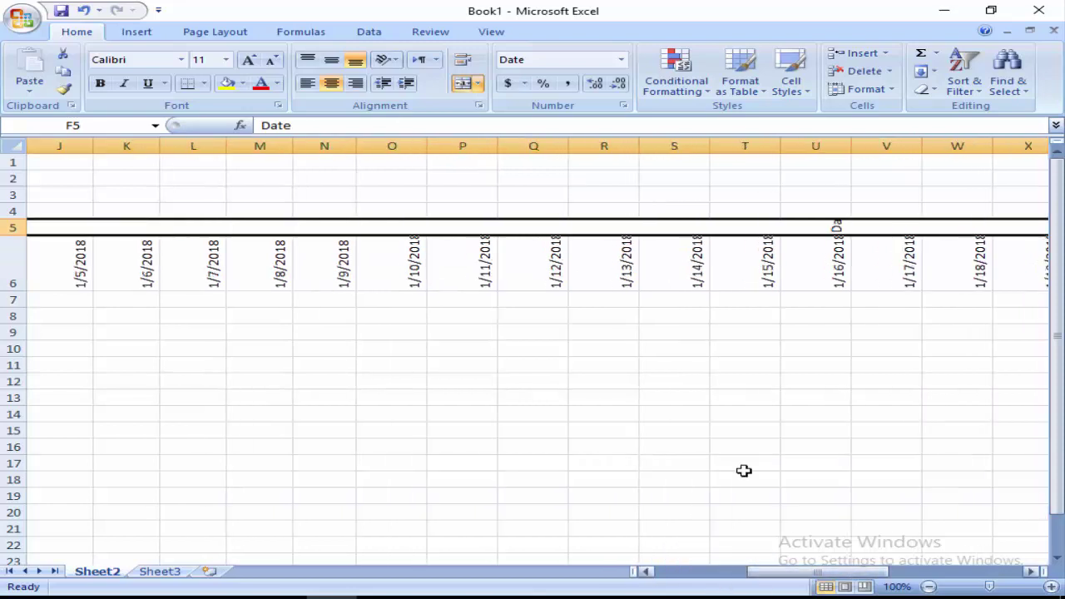
left_click(379, 65)
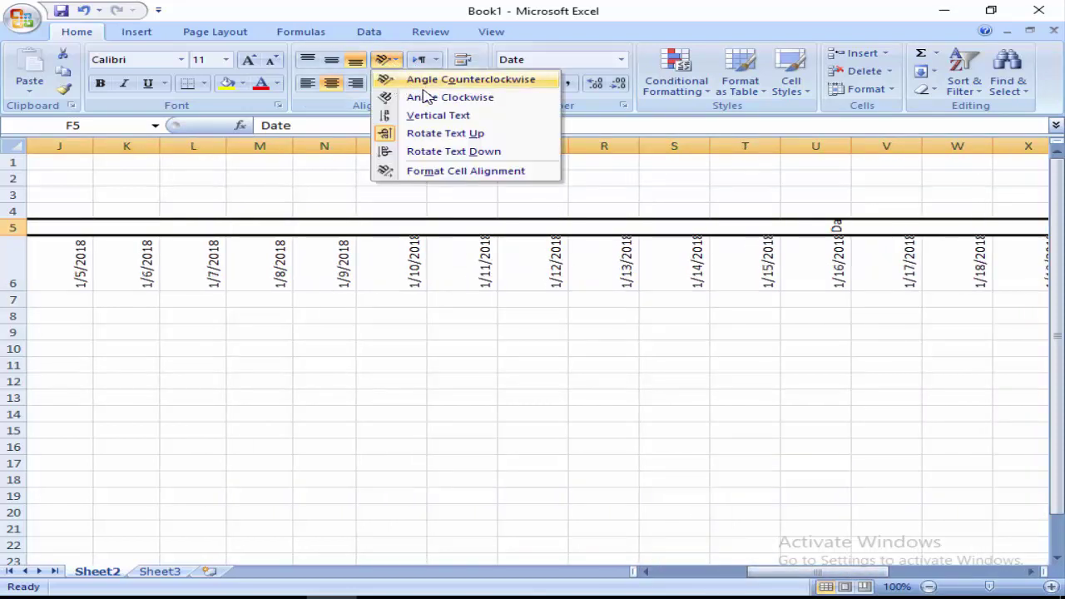
left_click(427, 134)
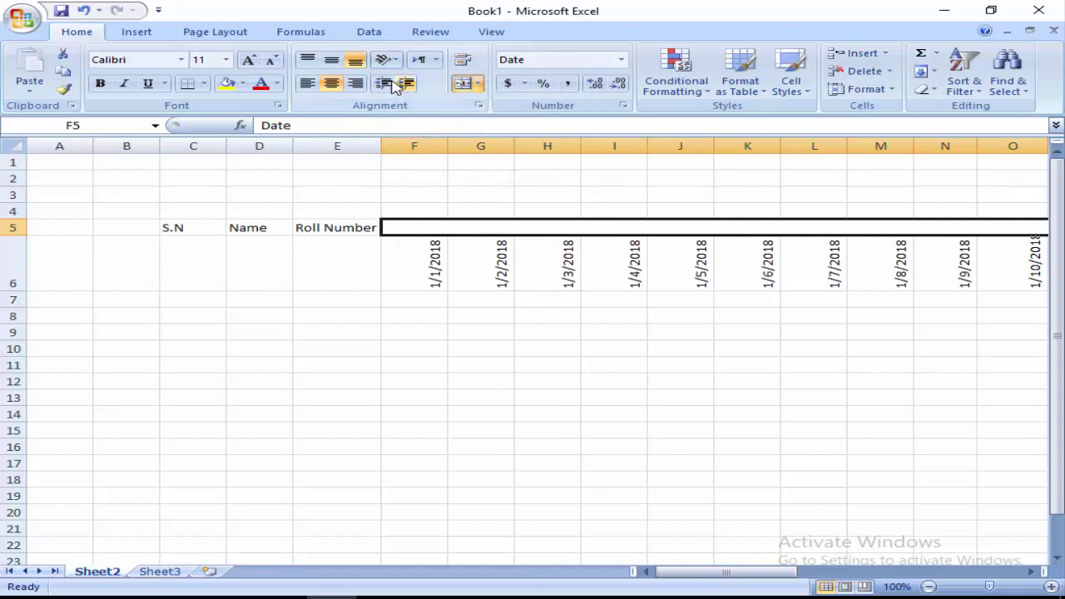
left_click(331, 59)
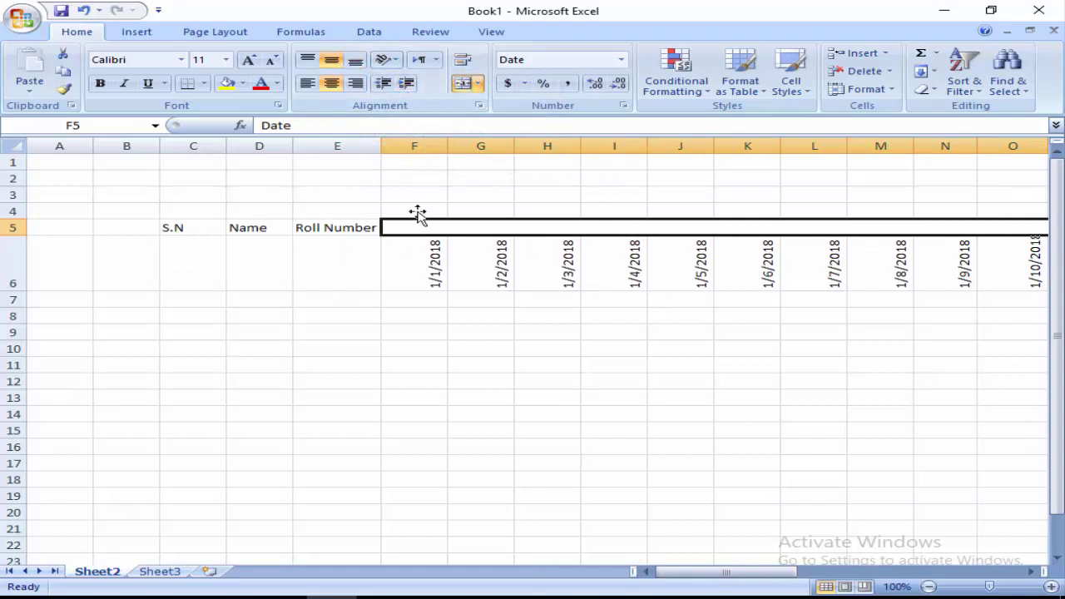
Step: Autofit columns F through AJ to the width of the rotated dates
left_click_drag(411, 144, 1048, 164)
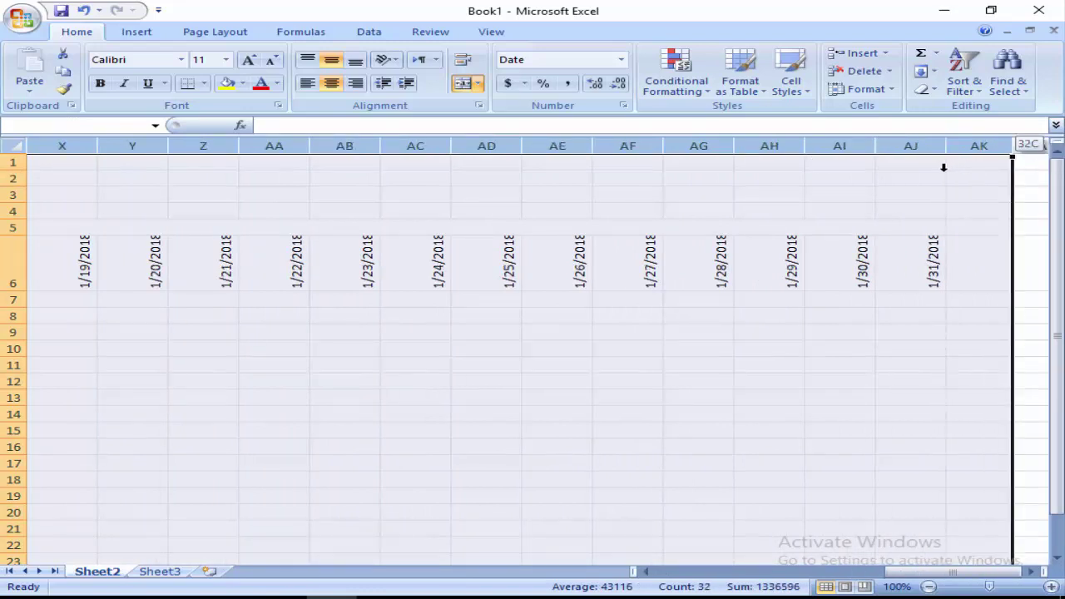
double_click(946, 146)
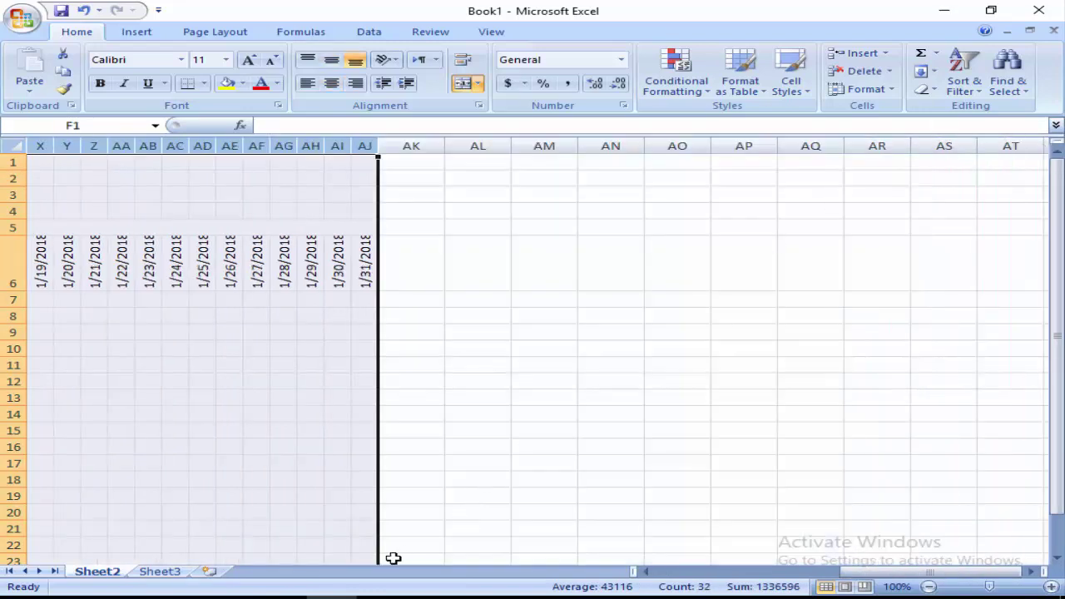
left_click(387, 597)
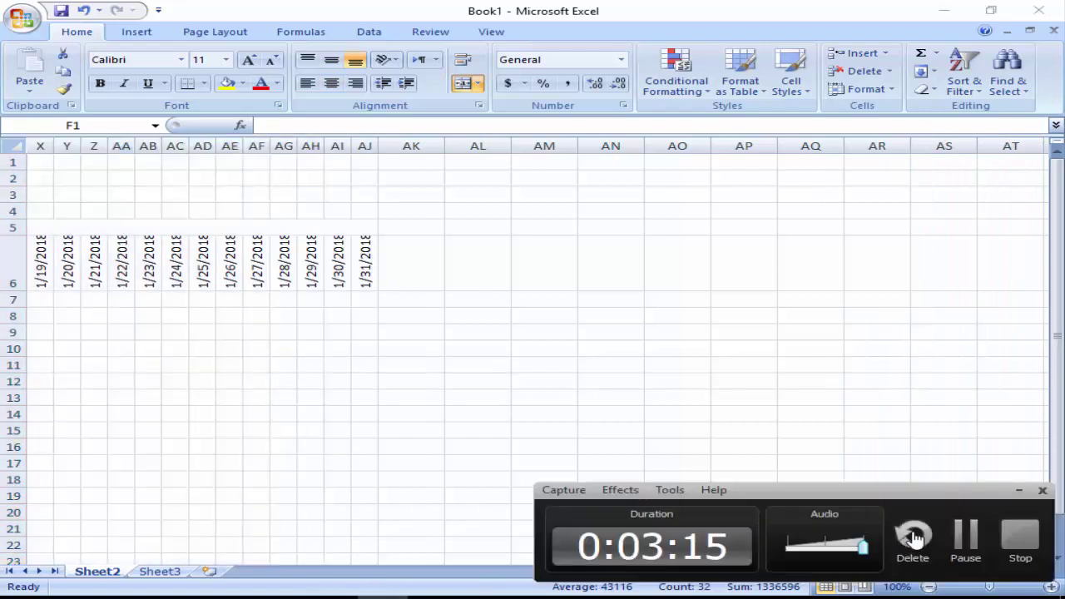
left_click(970, 528)
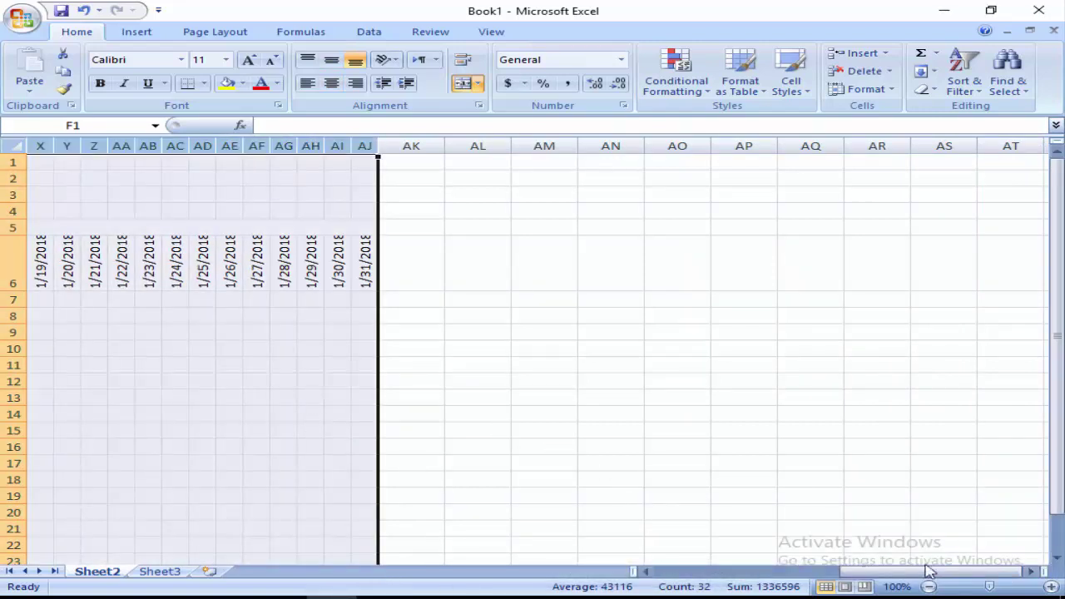
left_click_drag(933, 572, 799, 562)
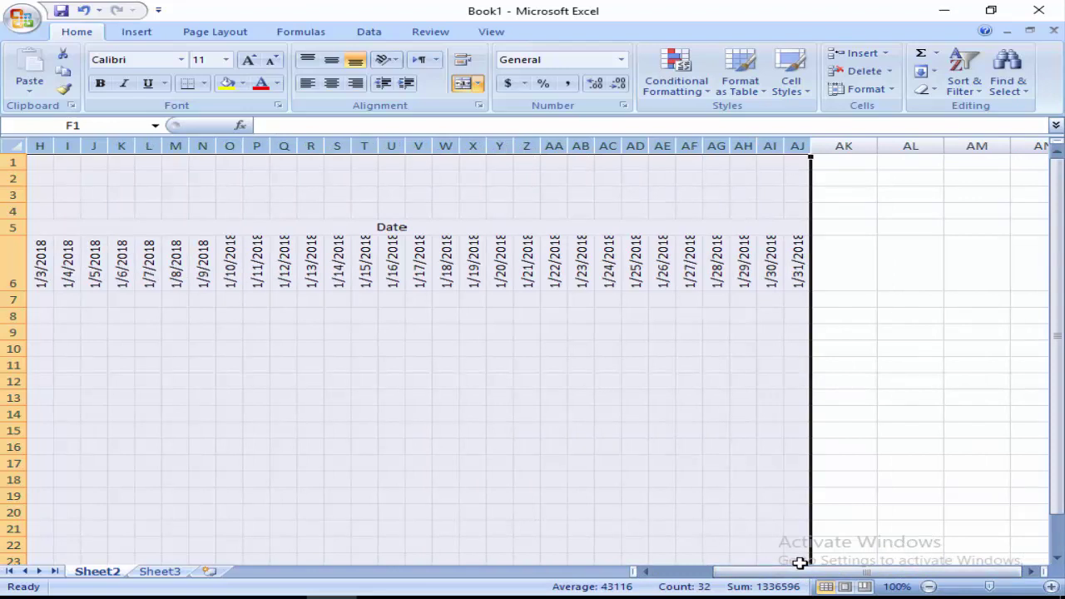
Step: Make row 6 slightly taller so every date from 1/1/2018 to 1/31/2018 shows
left_click(7, 281)
left_click_drag(12, 291, 14, 297)
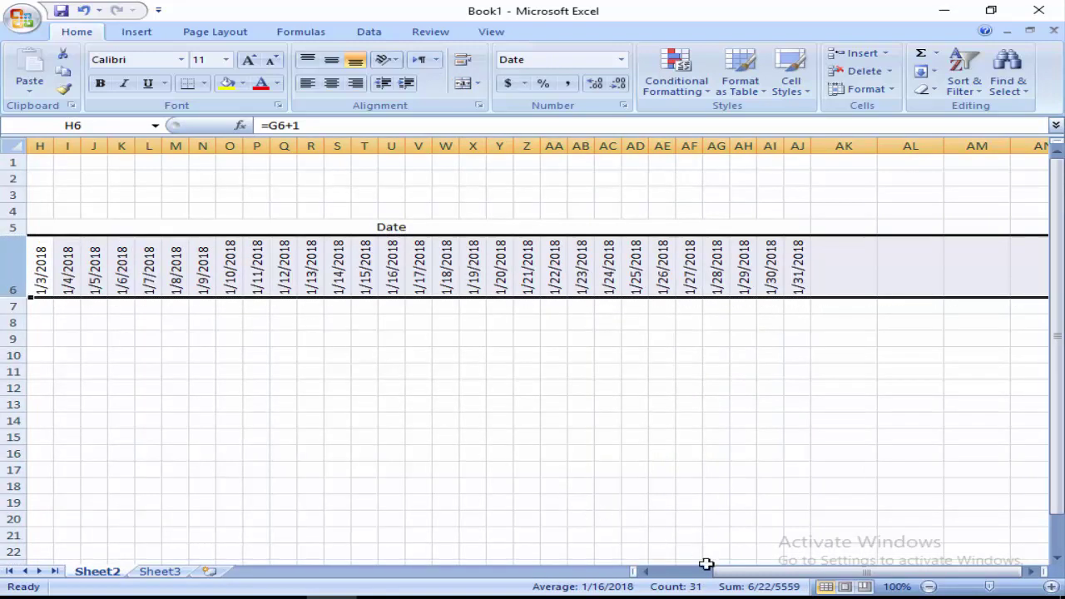
left_click_drag(749, 572, 637, 564)
left_click(557, 454)
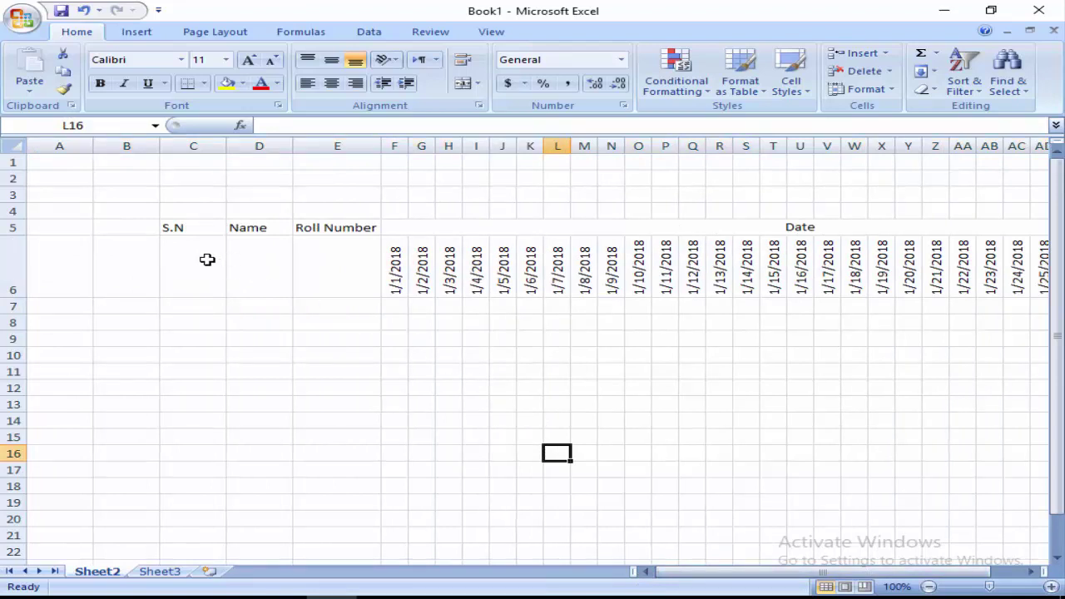
Step: Merge and center S.N over C5:C6 and Name over D5:D6
mouse_move(207, 259)
left_mouse_down()
mouse_move(264, 238)
mouse_move(222, 245)
left_mouse_up()
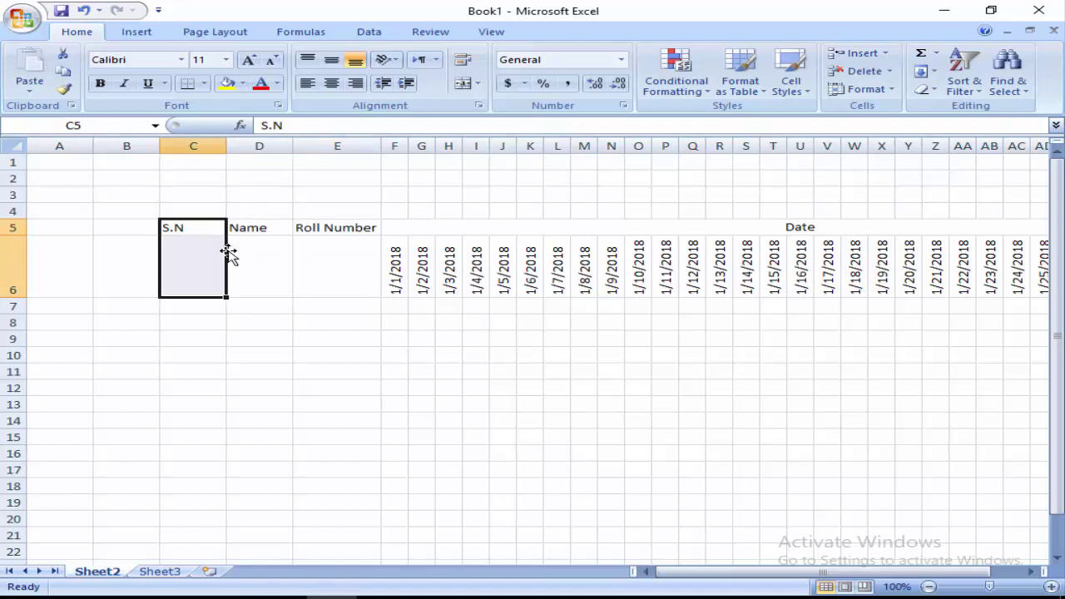
left_click(464, 83)
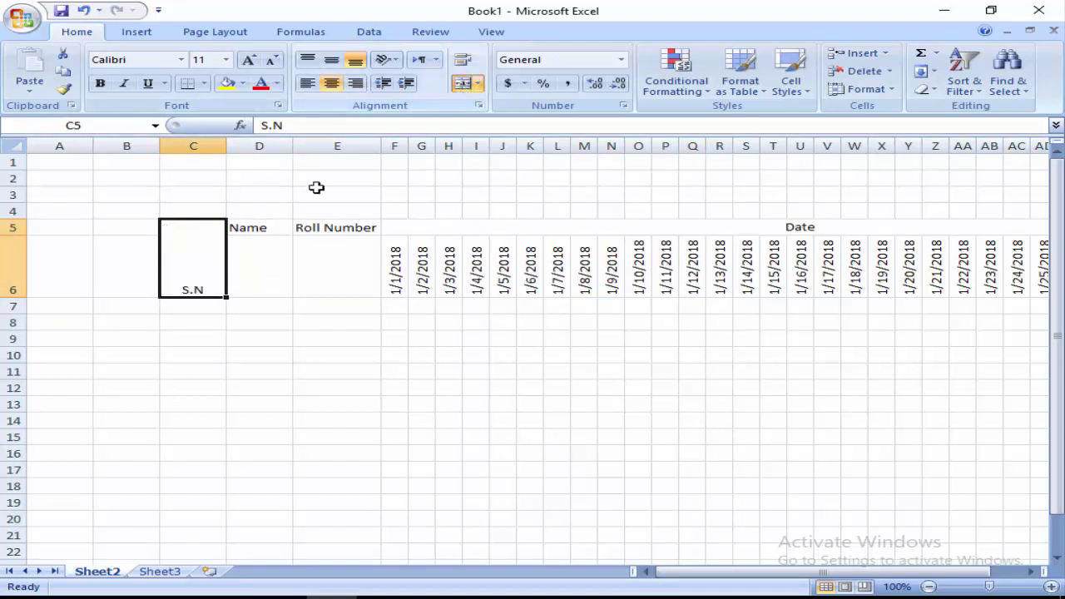
left_click_drag(263, 227, 269, 247)
left_click(464, 83)
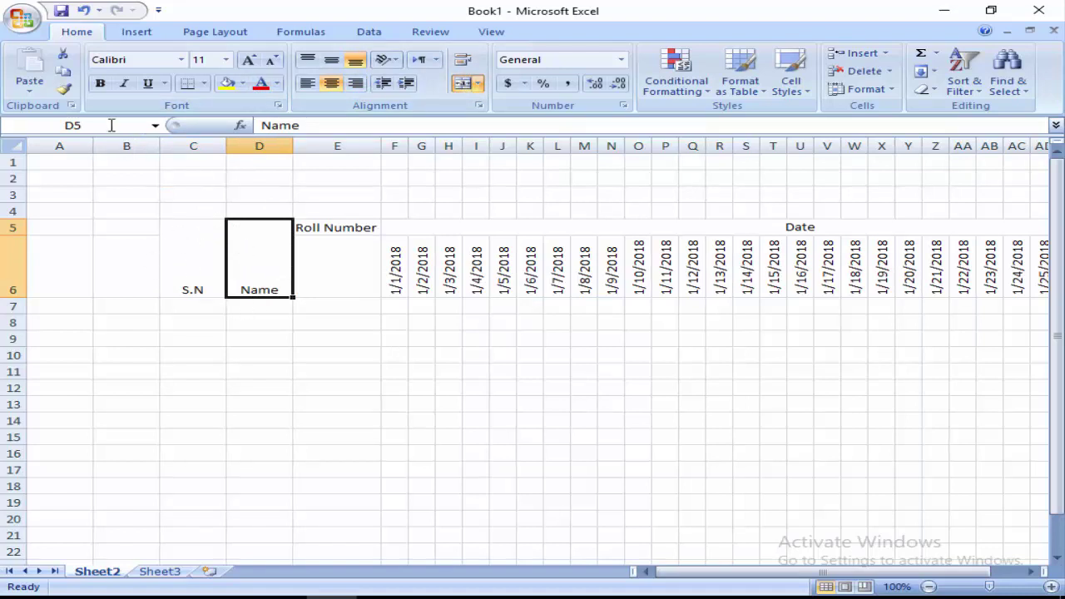
Step: Undo a stray Format Painter merge applied below Roll Number
left_click(64, 88)
left_click(343, 254)
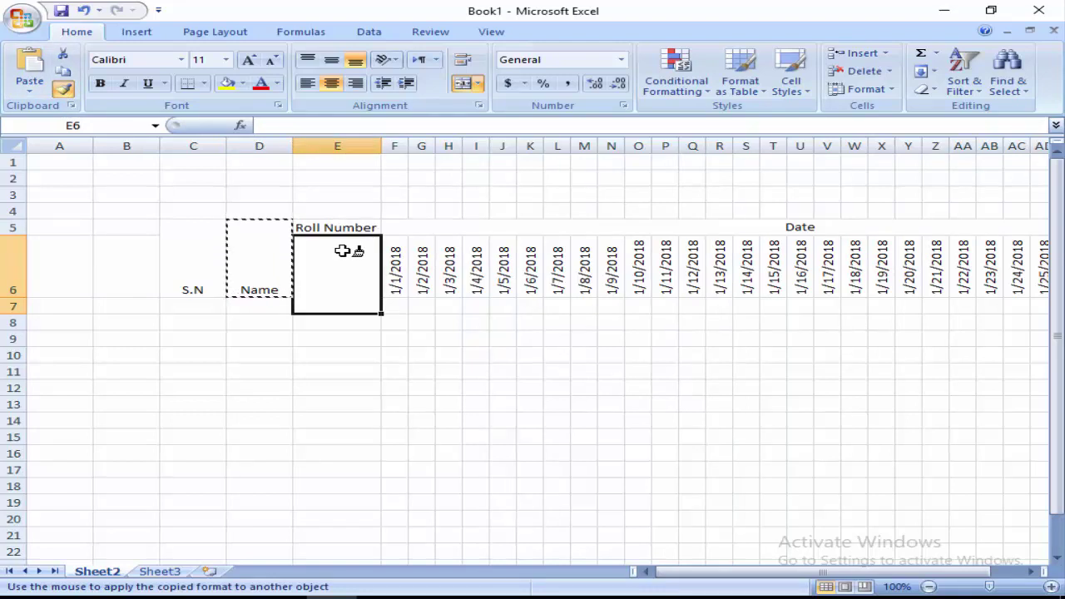
key("ctrl+c")
key("Escape")
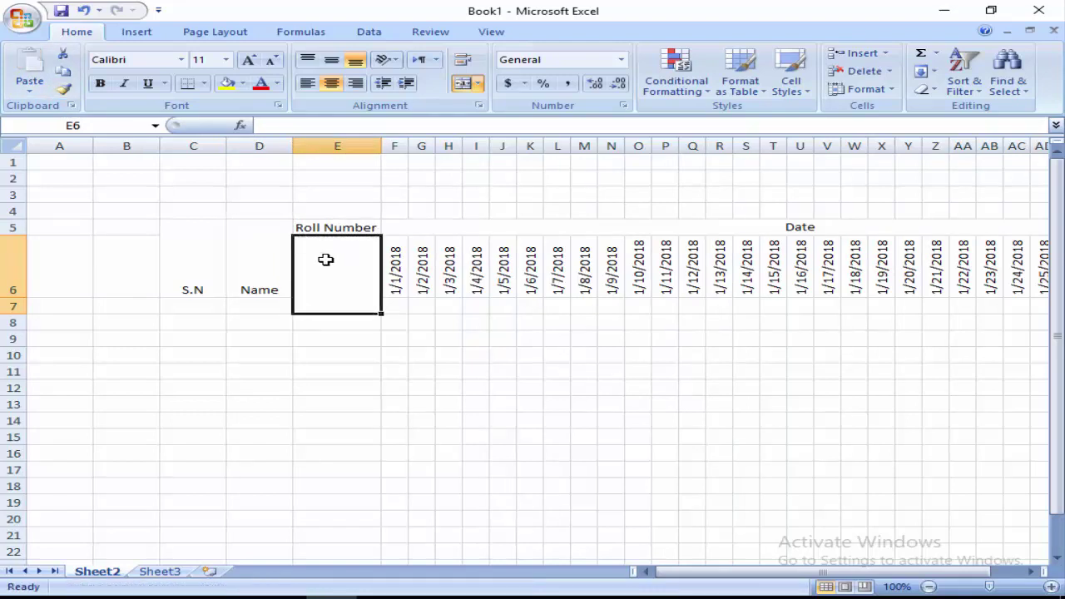
key("ctrl+z")
key("Escape")
Step: Format-paint the merge onto Roll Number E5:E6, then middle-align the three headers
left_click(284, 268)
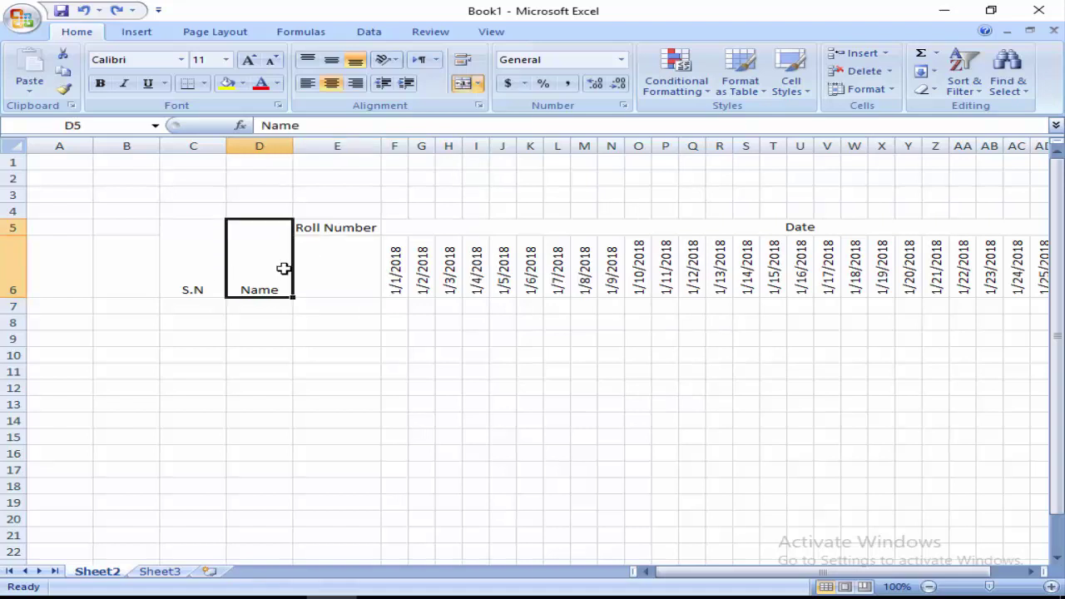
left_click(65, 92)
left_click_drag(356, 229, 354, 250)
left_click(407, 234)
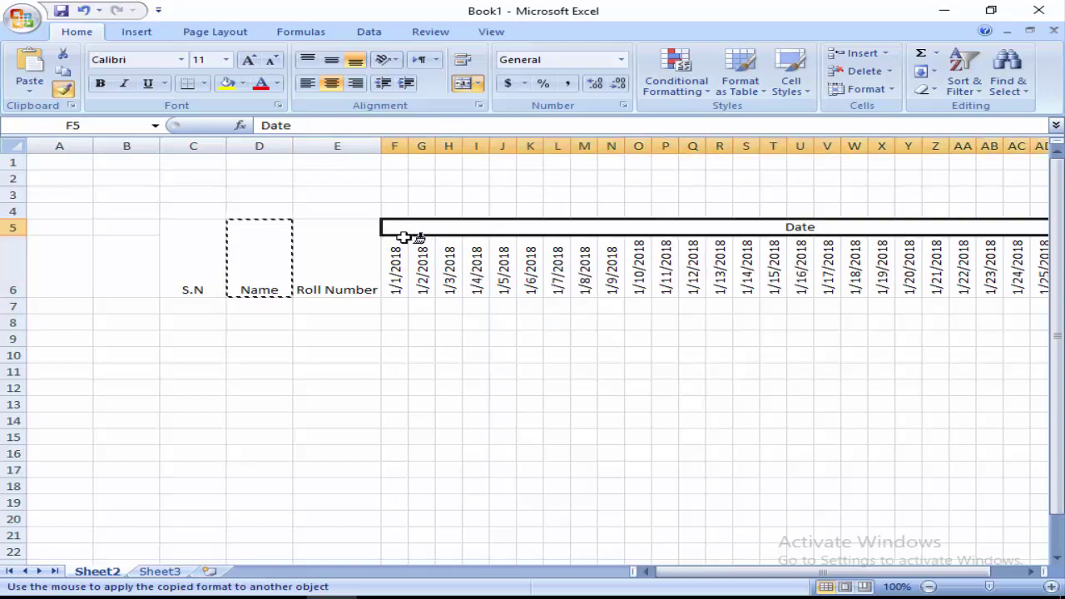
key("ctrl+z")
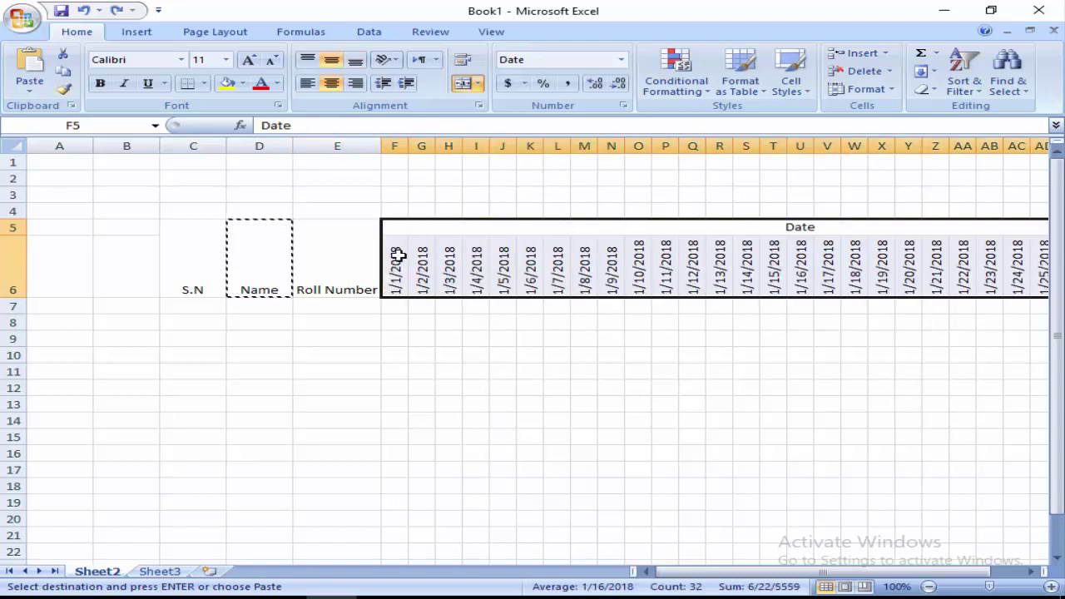
left_click(345, 264)
key("Escape")
left_click_drag(225, 279, 336, 283)
left_click(331, 59)
Step: Merge AK5 and AK6 into one cell after the last date column
left_click(287, 176)
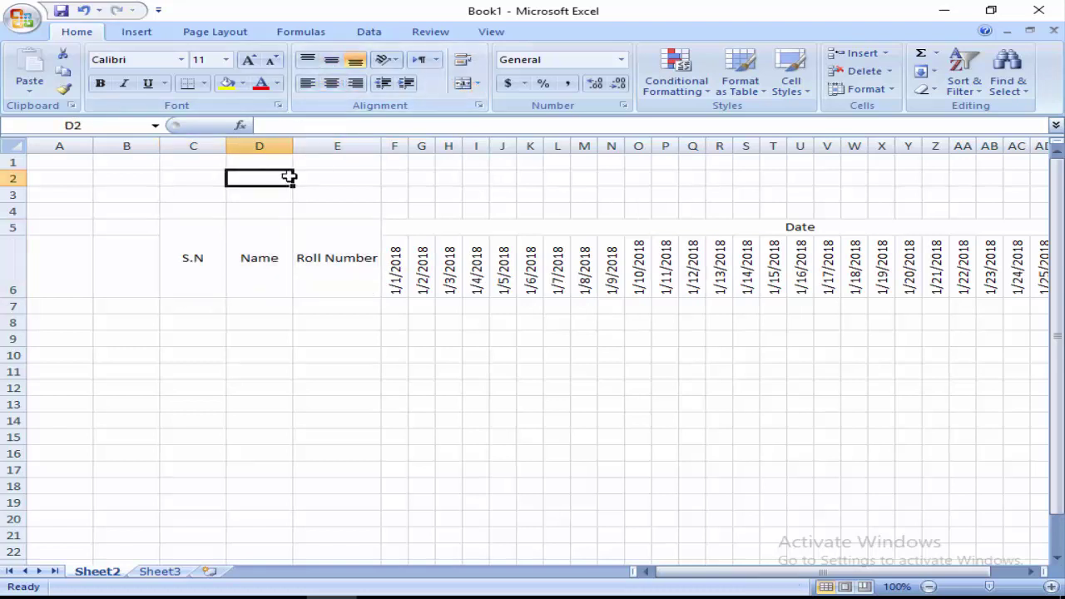
left_click_drag(744, 574, 774, 575)
left_click_drag(1030, 572, 1030, 572)
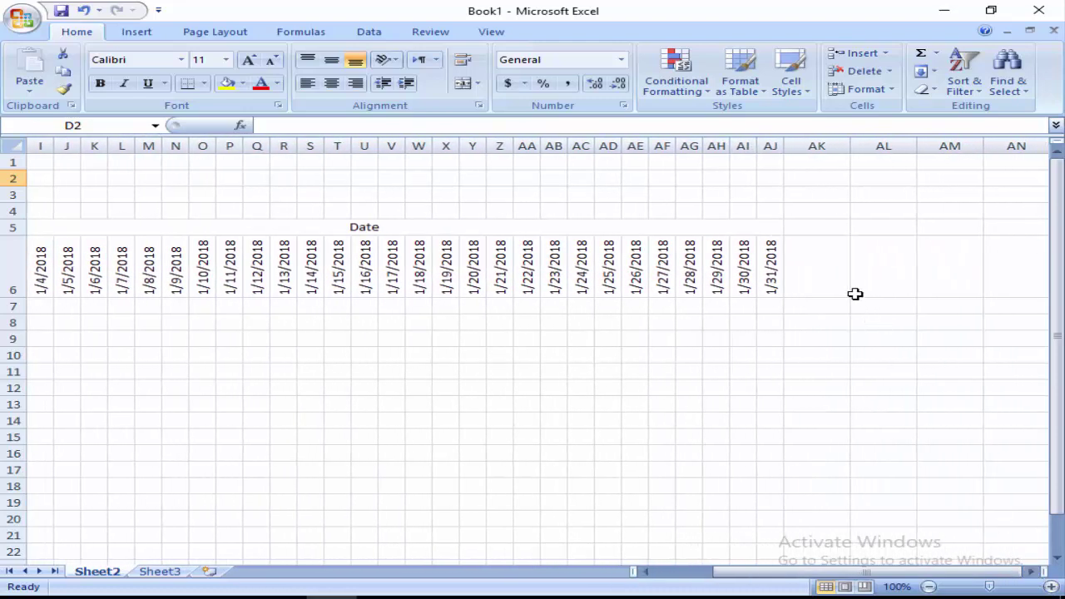
left_click(816, 252)
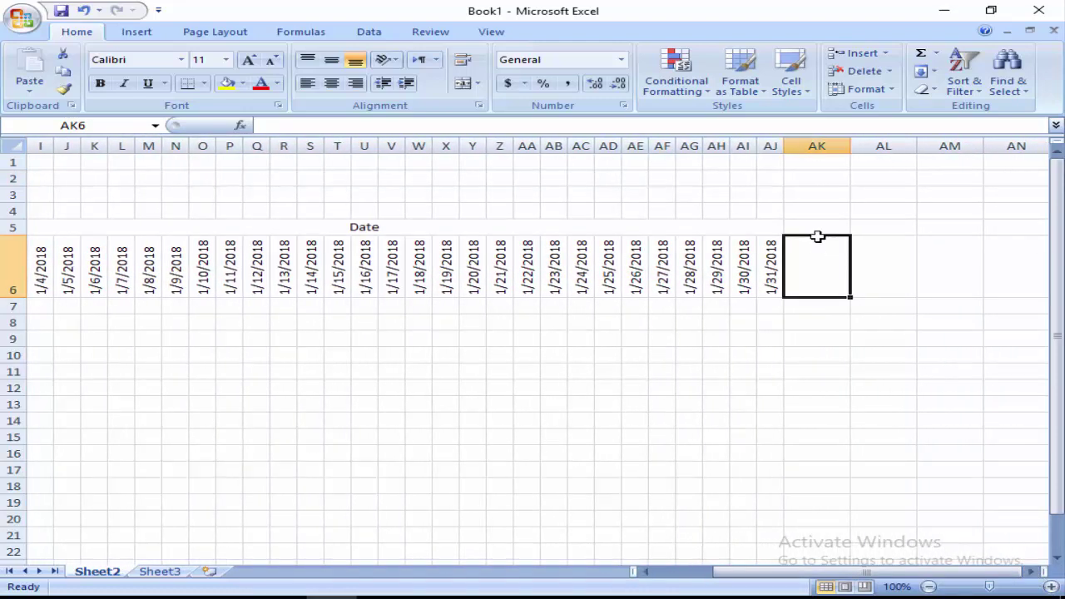
left_click_drag(818, 236, 820, 232)
left_click(463, 83)
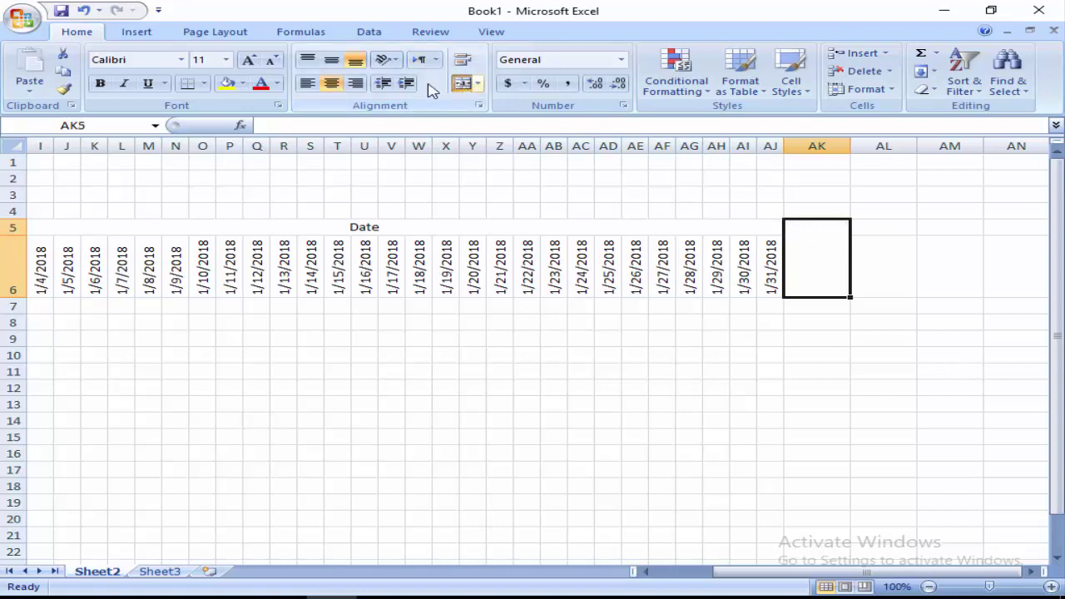
Step: Format-paint the two-row merge onto AL5:AL6, AM5:AM6, AN5:AN6 and AO5:AO6
left_click(64, 88)
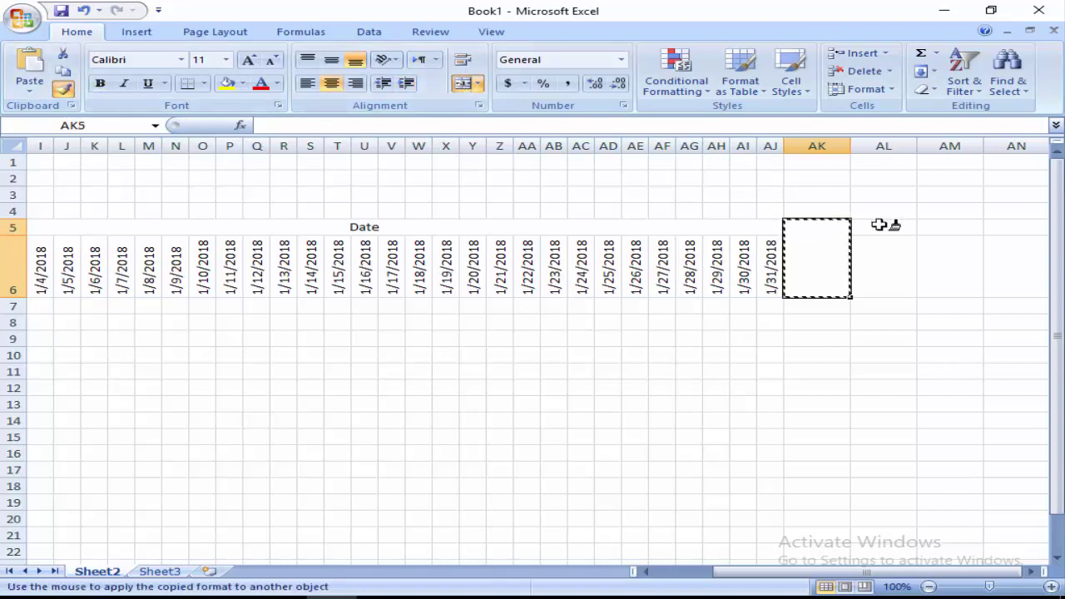
left_click_drag(879, 224, 883, 255)
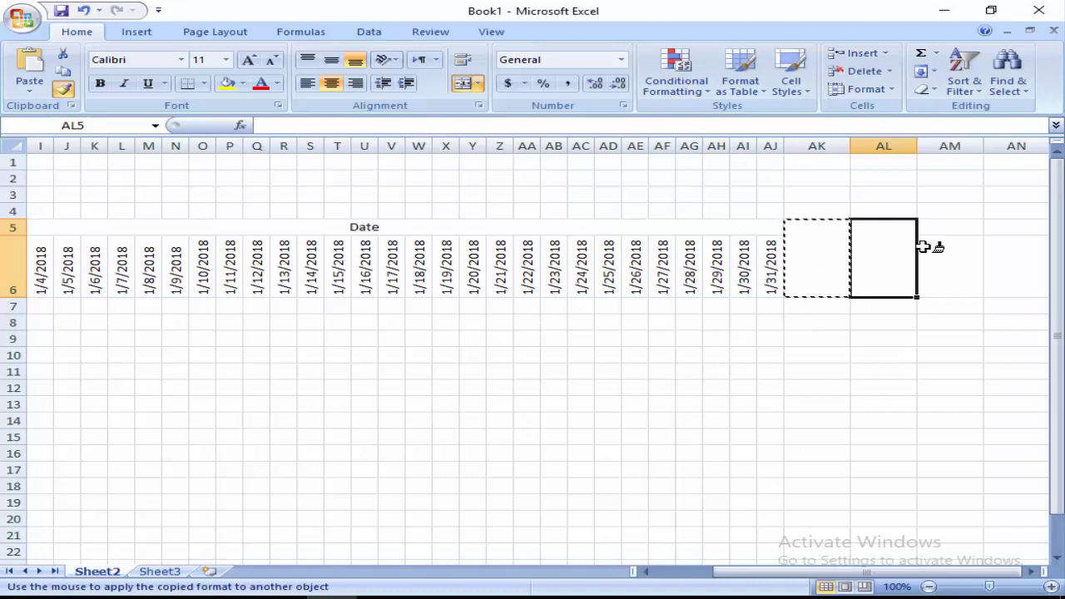
left_click_drag(952, 227, 953, 271)
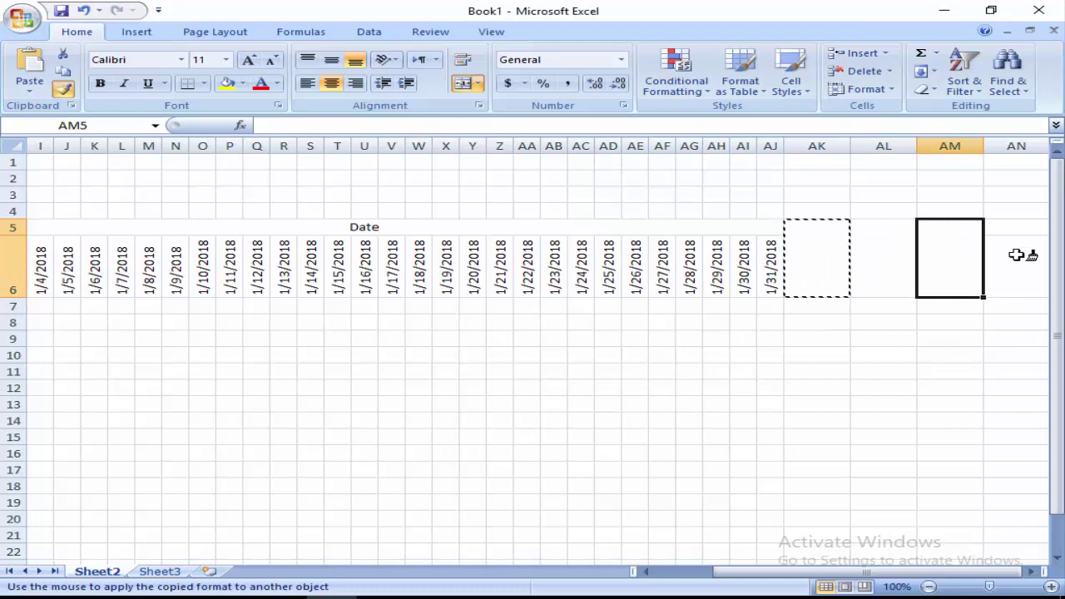
left_click_drag(1010, 225, 1012, 271)
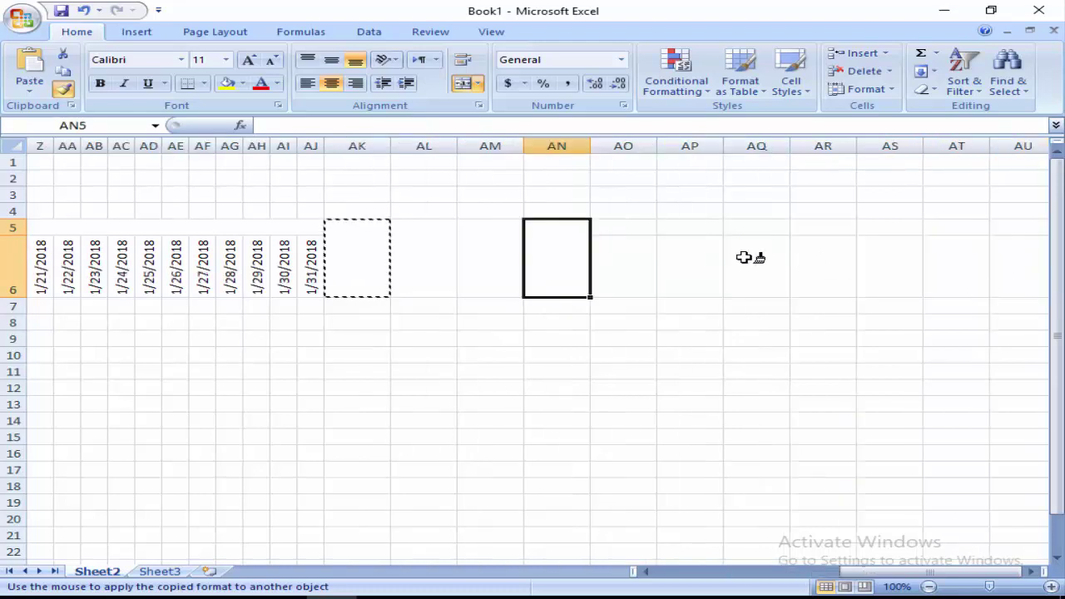
mouse_move(606, 225)
left_mouse_down()
mouse_move(618, 266)
mouse_move(637, 262)
left_mouse_up()
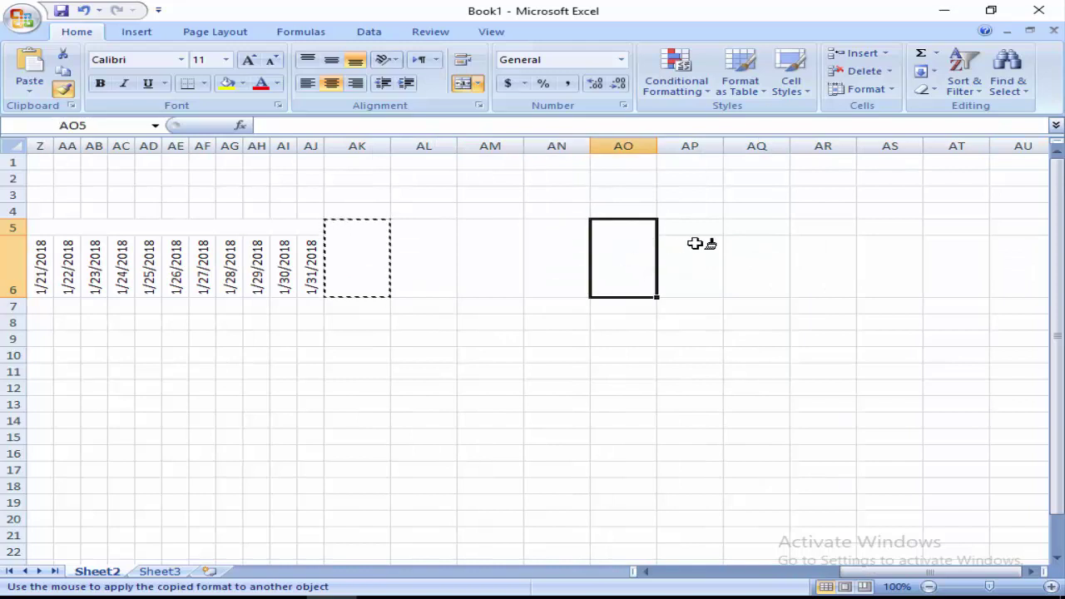
key("Escape")
left_click(354, 251)
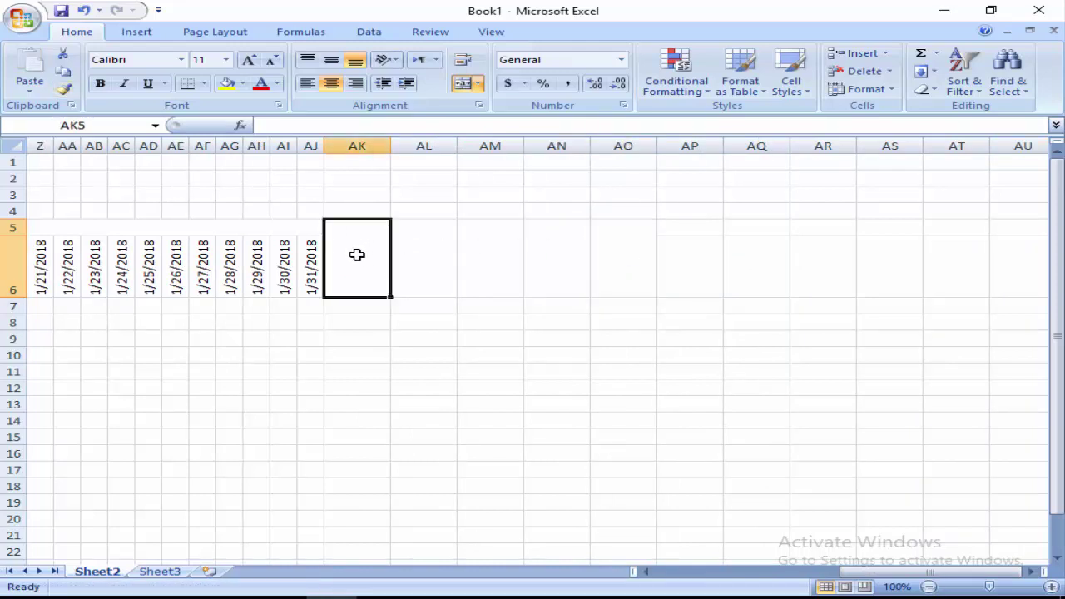
Step: Enter the headings Total Lectures in AK5 and Attended Lectures in AL5
type("Total Le")
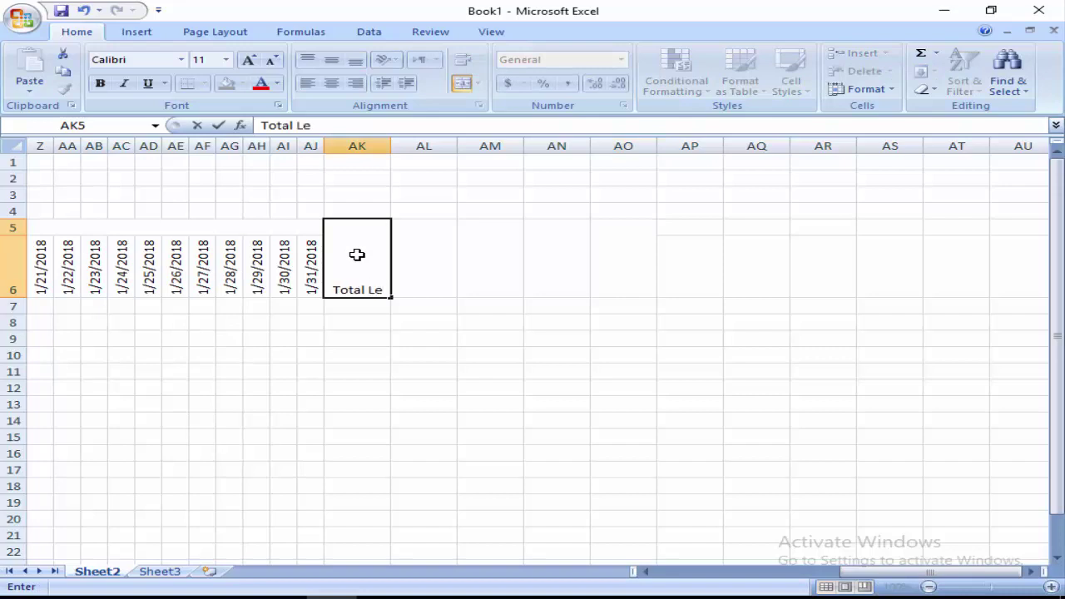
type("ctures")
key("Return")
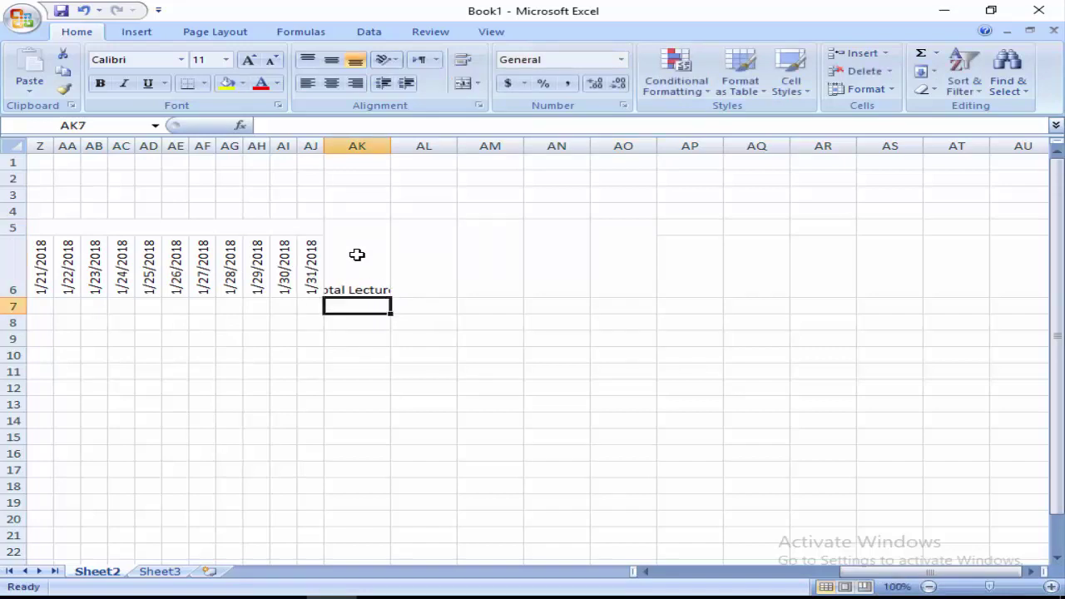
left_click(441, 264)
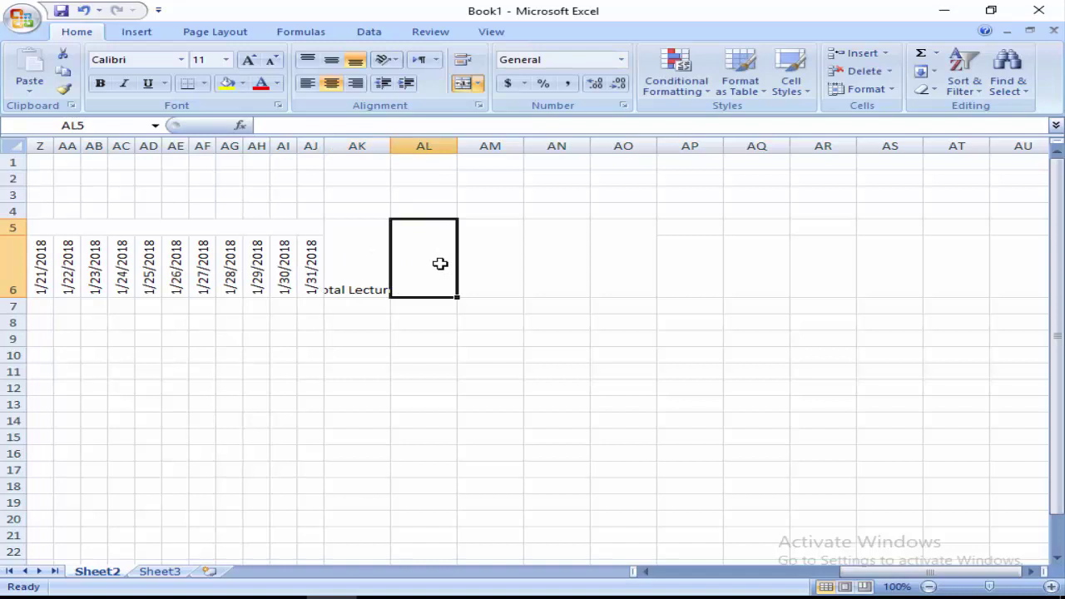
type("Atte")
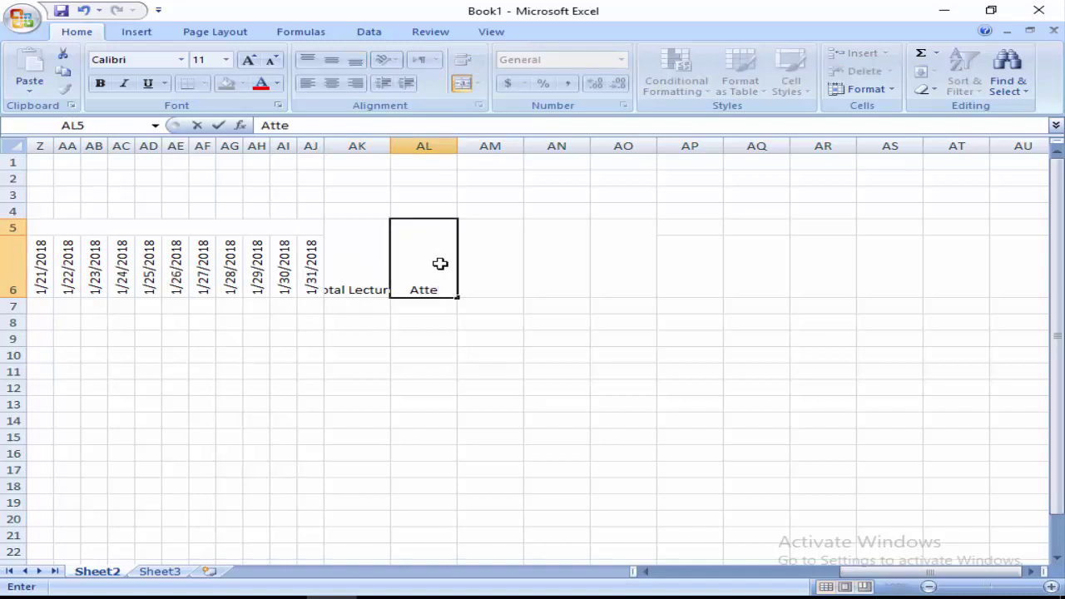
type("nded")
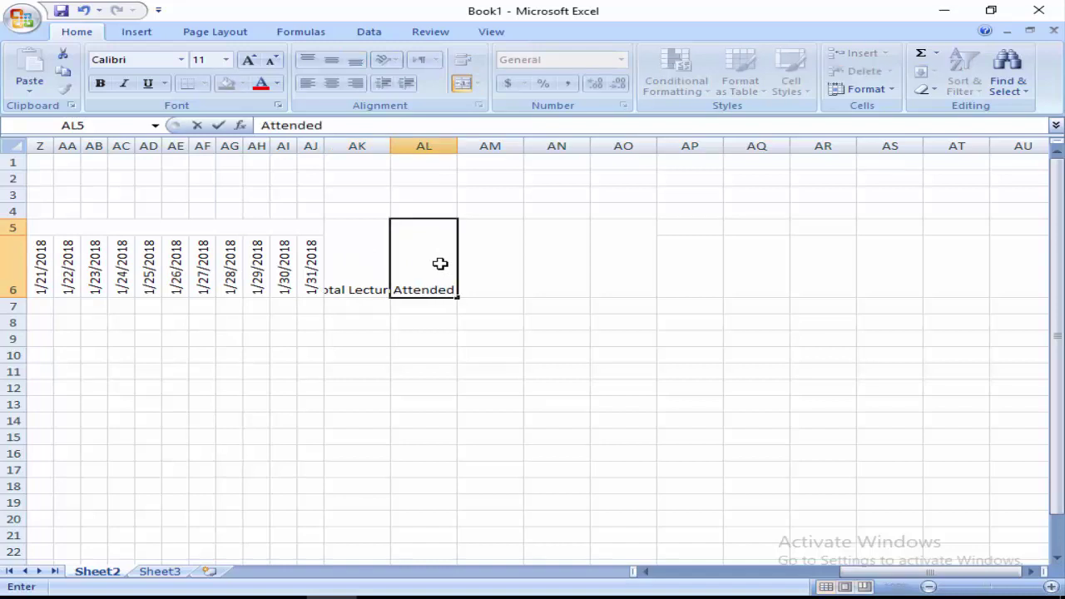
type(" Lec")
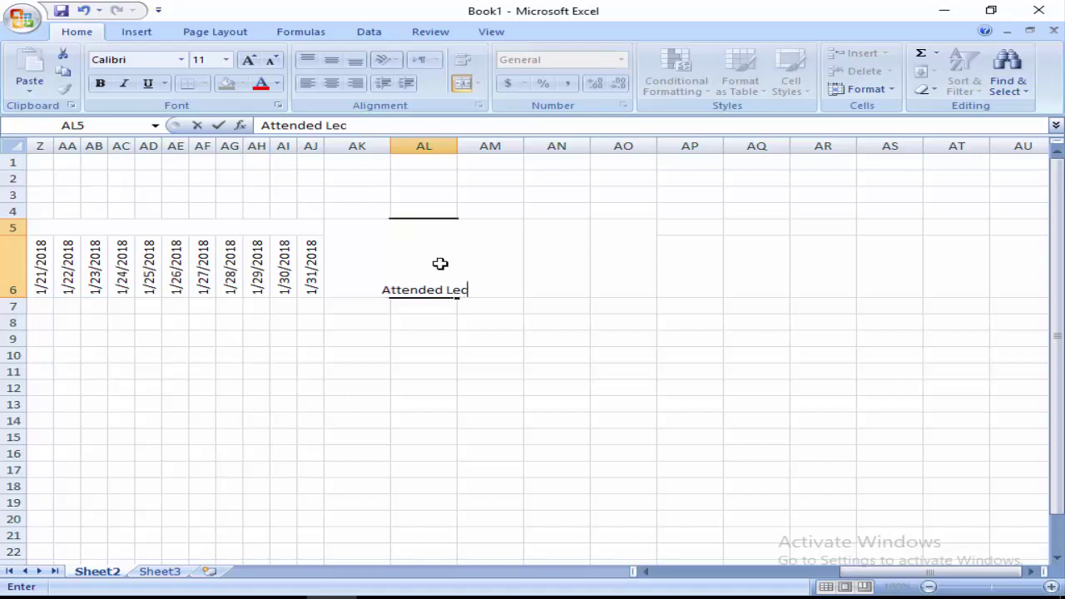
type("tures")
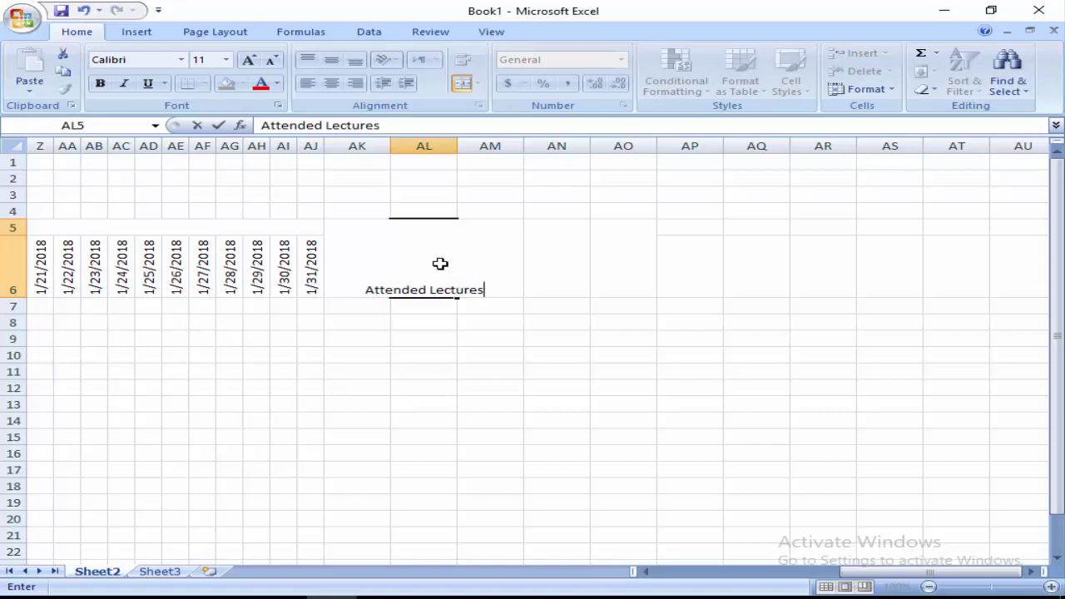
key("Return")
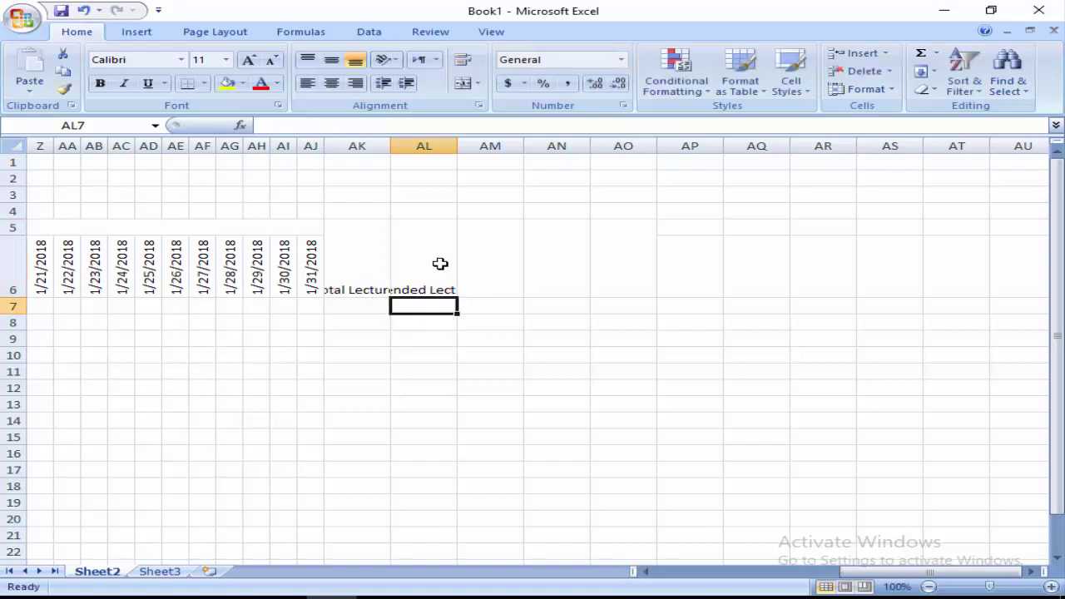
left_click(427, 258)
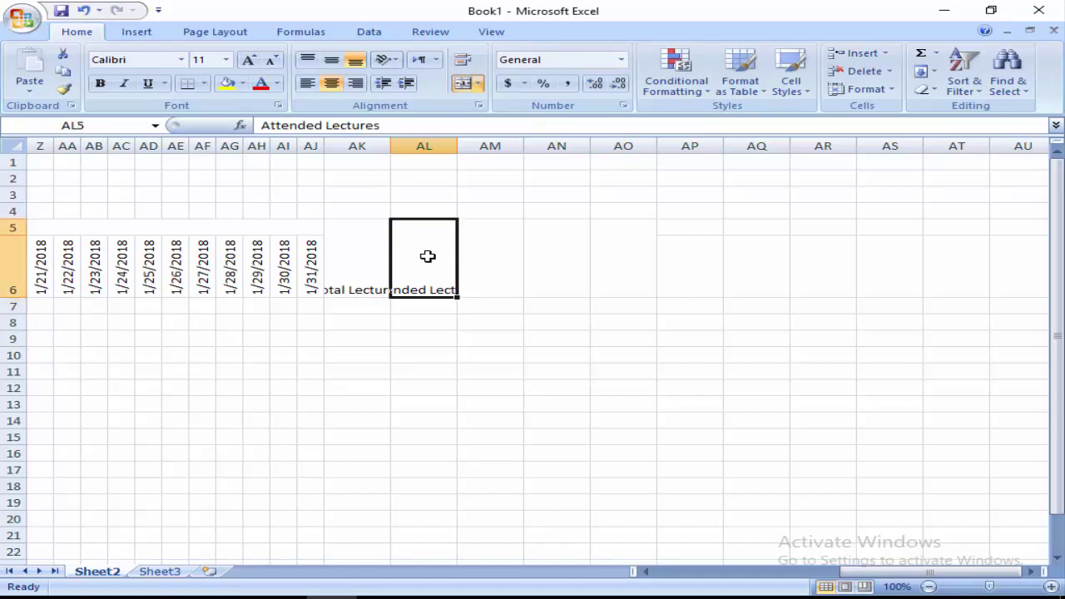
left_click(346, 265)
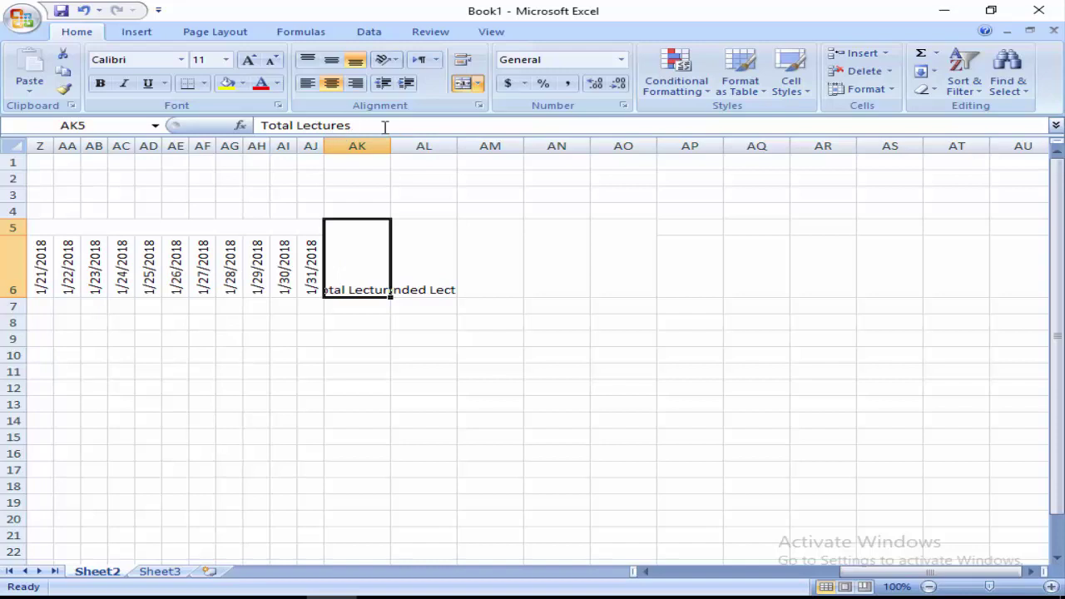
Step: Enter the headings Leave, Absent and Percentage in AM5:AO5
left_click(474, 246)
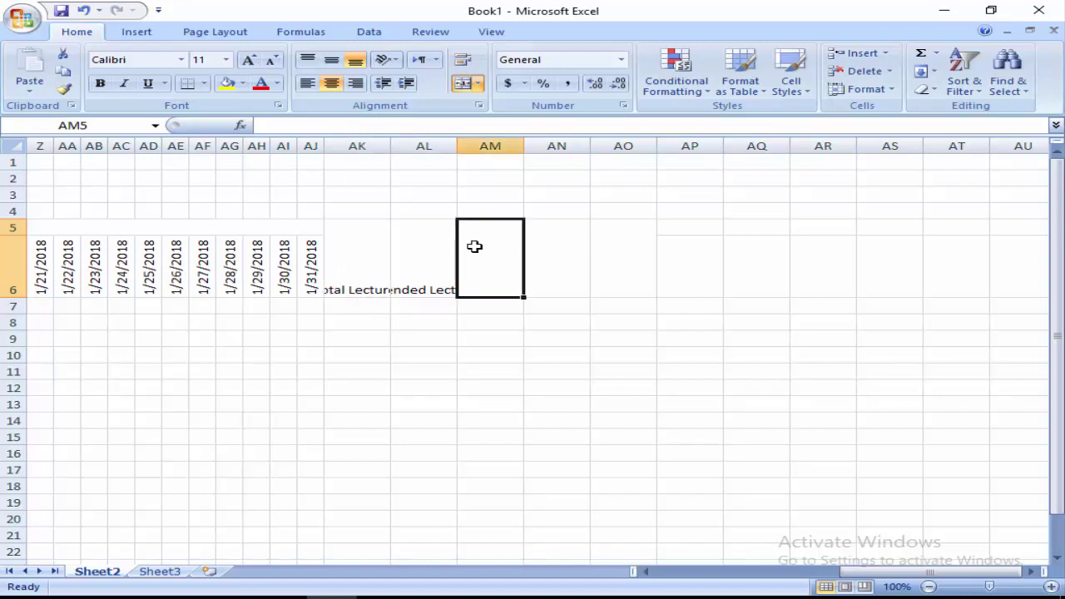
type("Leave")
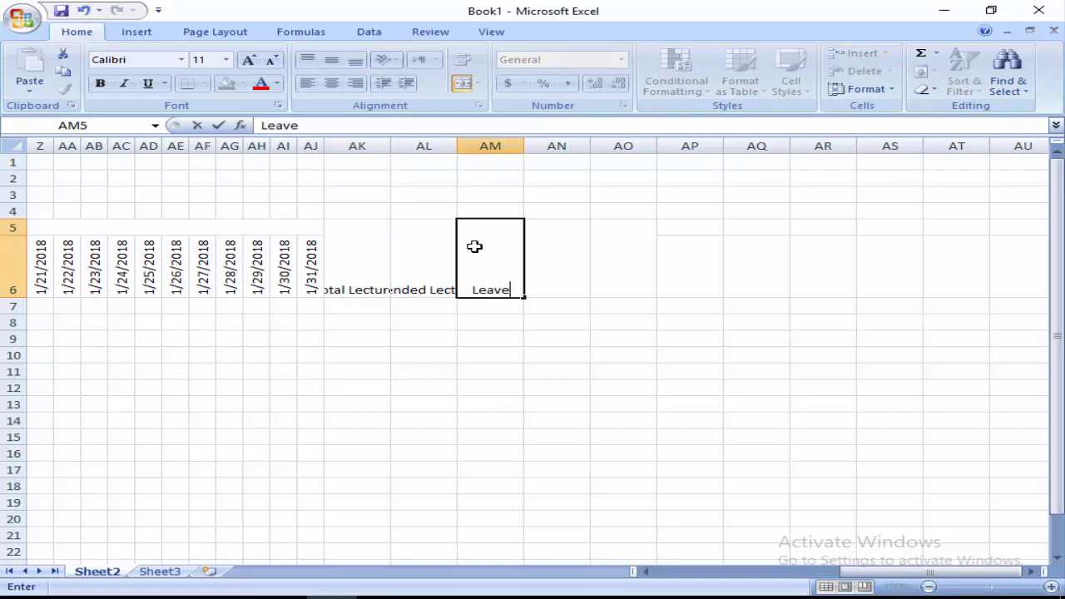
key("Tab")
type("Pe")
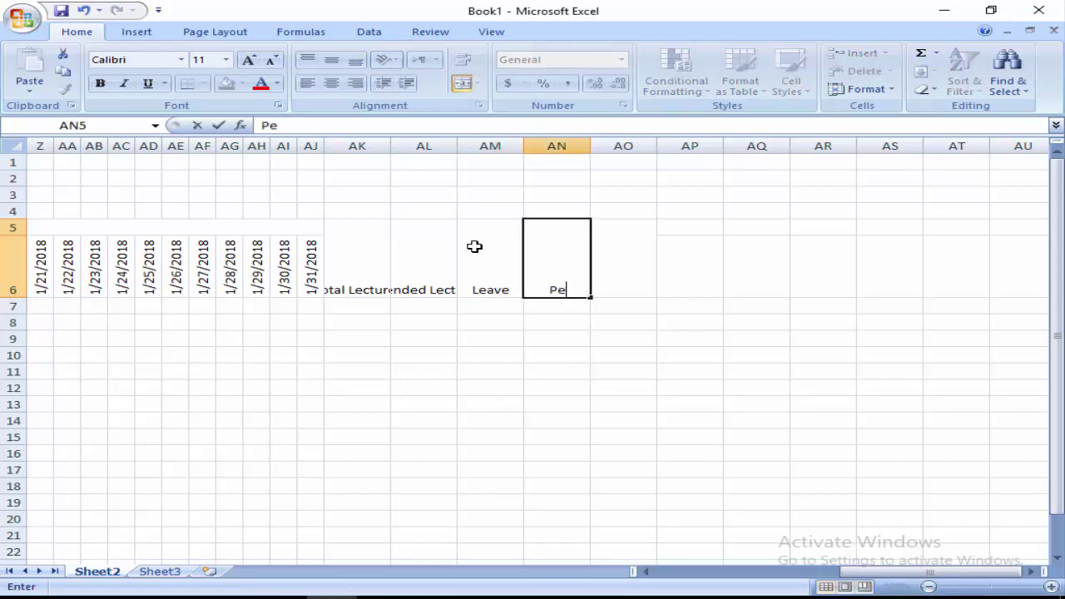
type("ent")
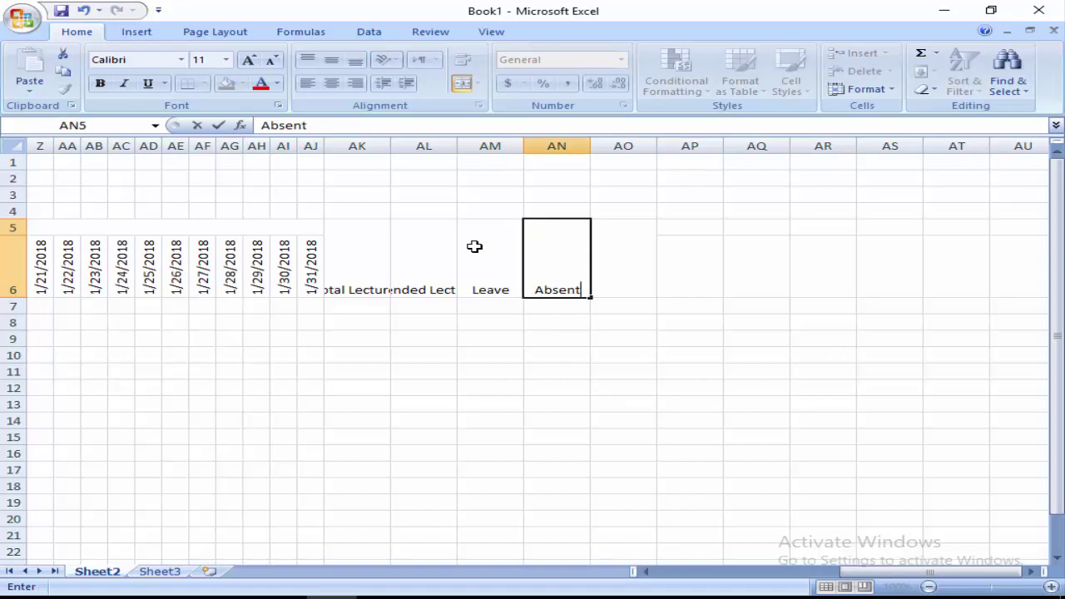
key("Tab")
type("p")
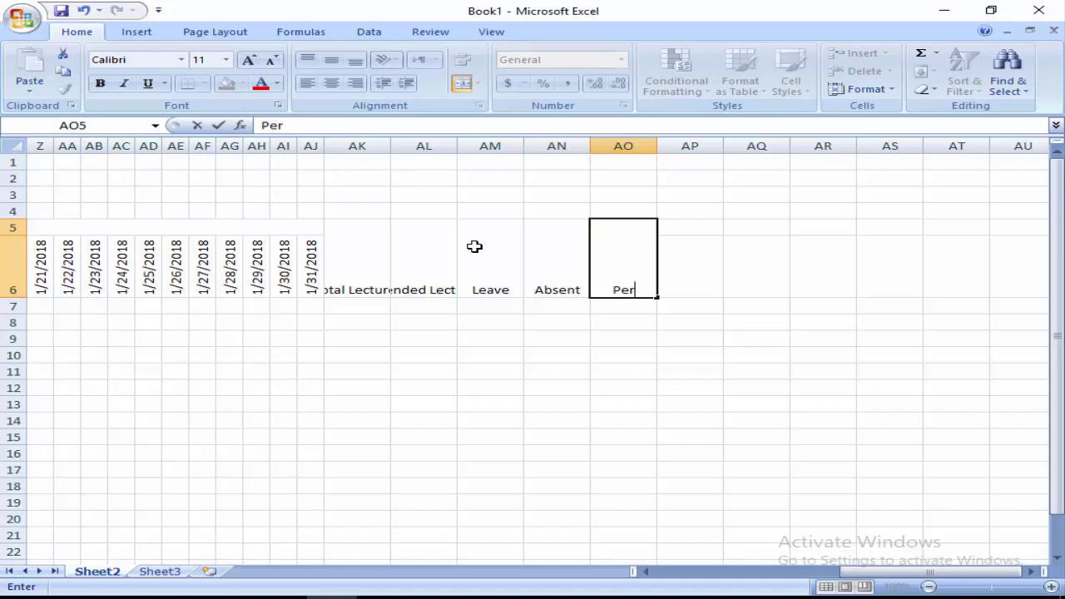
type("ercentage")
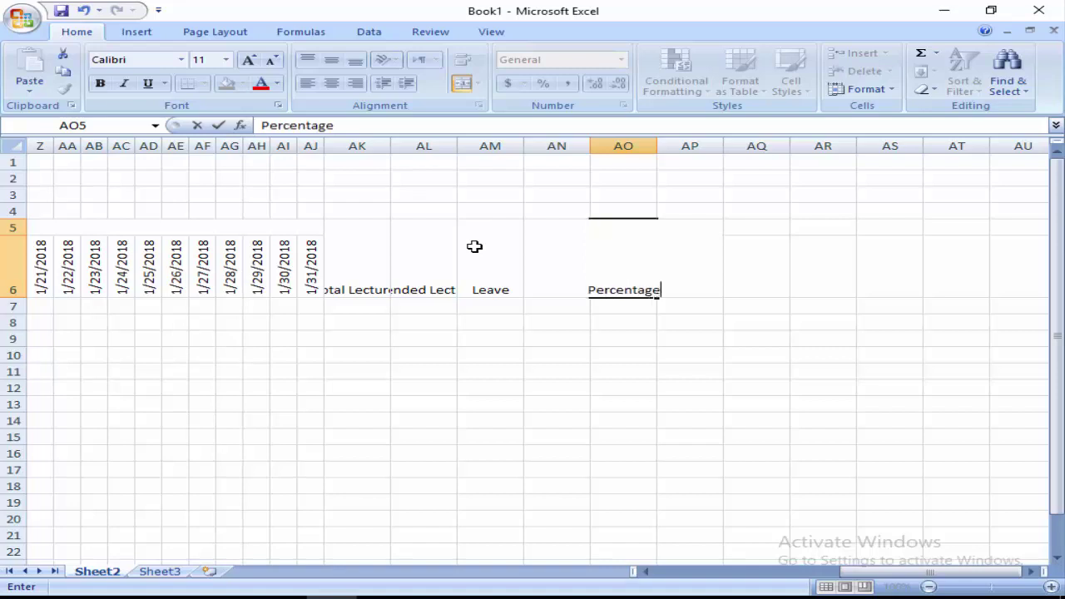
key("Return")
key("Left")
key("Left")
Step: Rotate the AK5:AO6 summary headings to Rotate Text Up orientation
left_click_drag(339, 245, 621, 244)
left_click(388, 60)
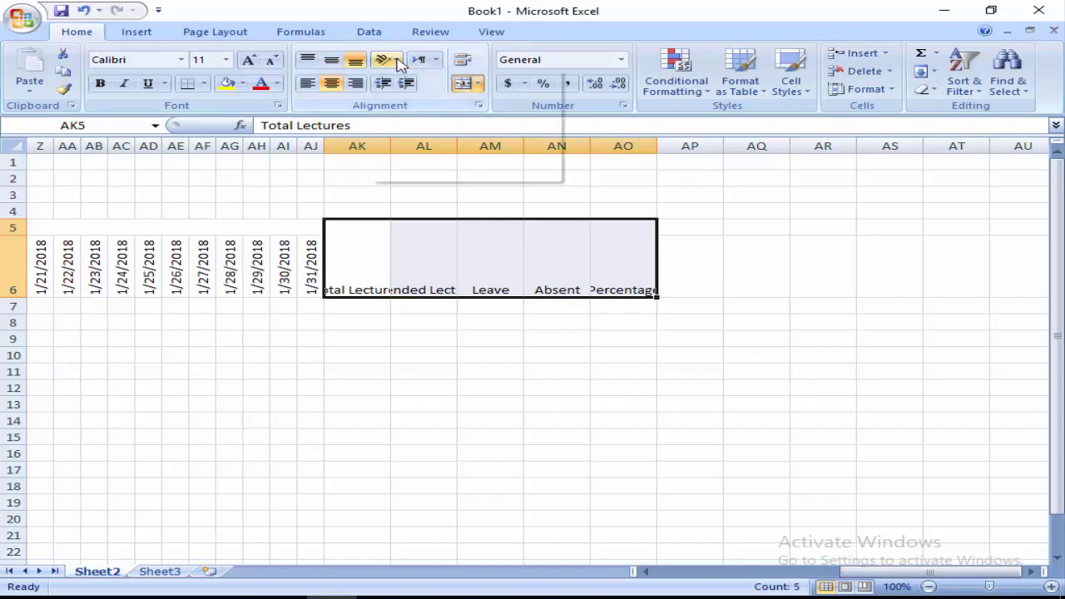
left_click(415, 135)
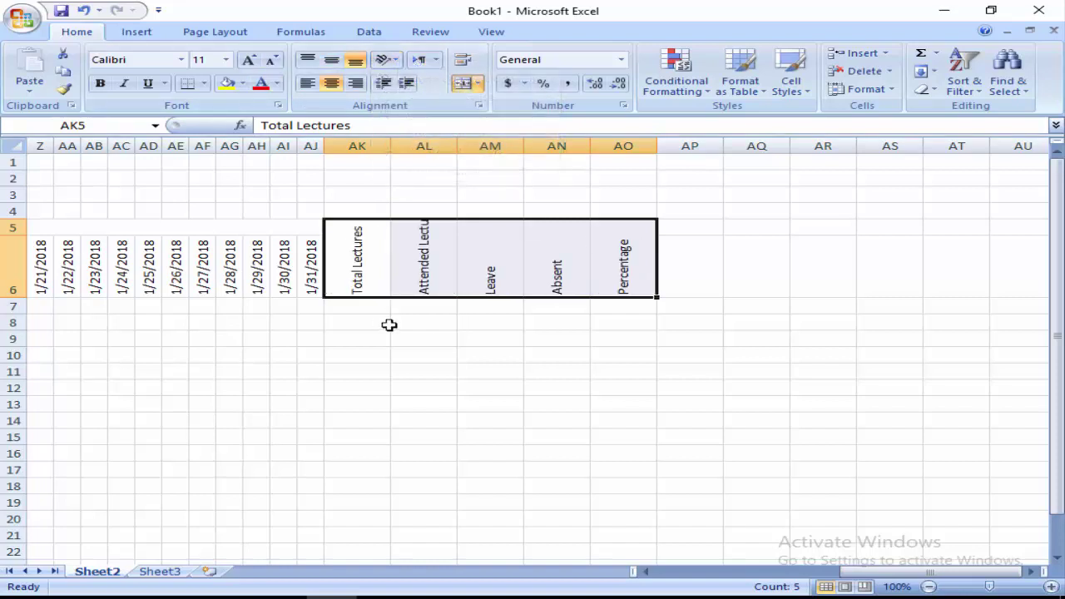
left_click(413, 259)
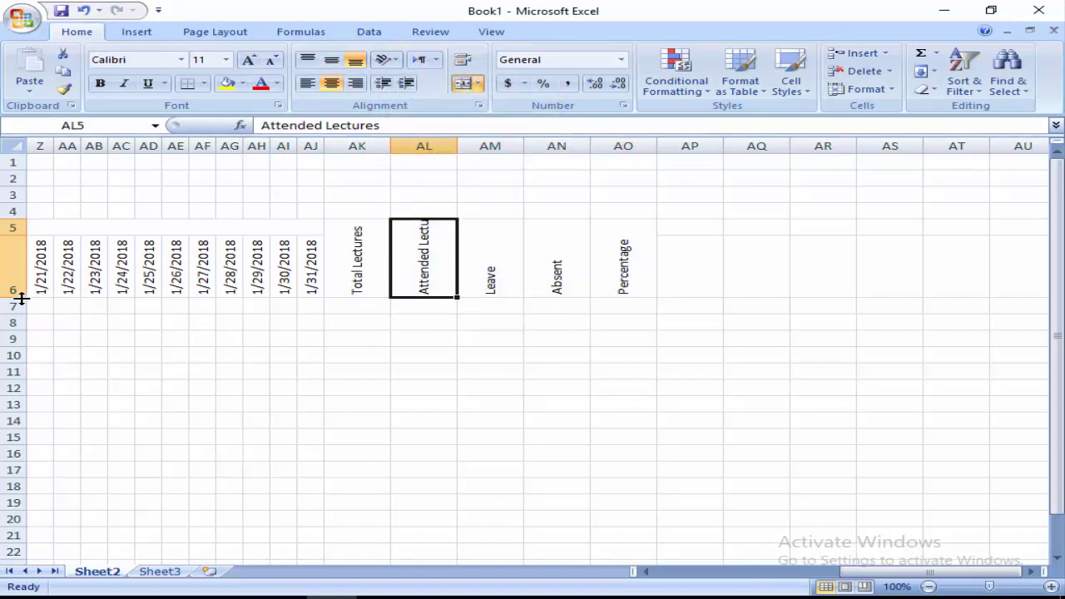
Step: Heighten row 6 and middle-align the summary headings AK5:AO6
left_click_drag(14, 295, 14, 321)
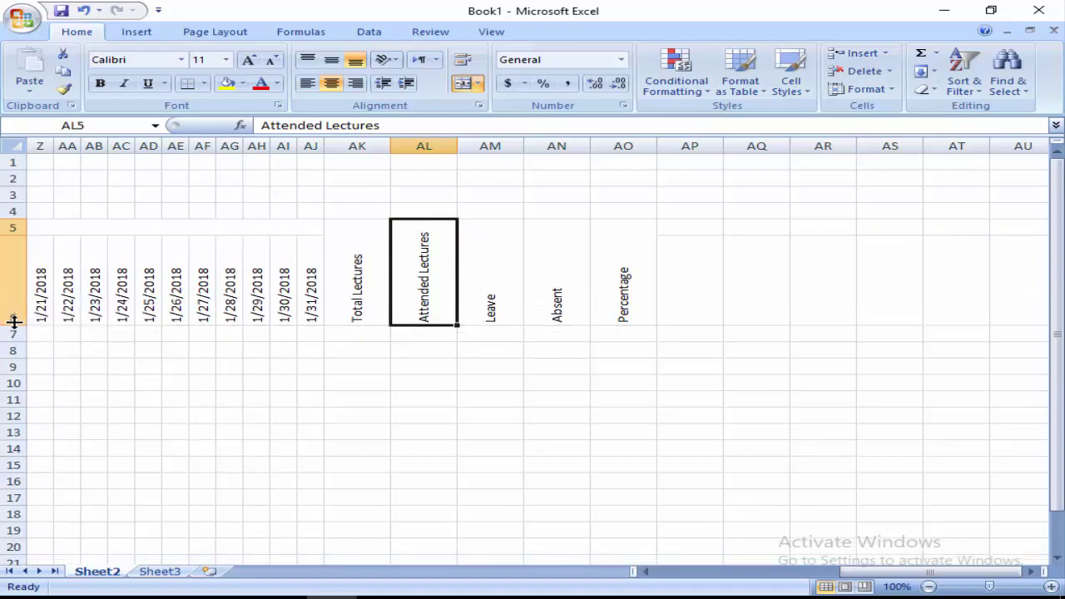
left_click(327, 256)
left_click(410, 273)
left_click_drag(623, 278, 358, 277)
left_click(332, 60)
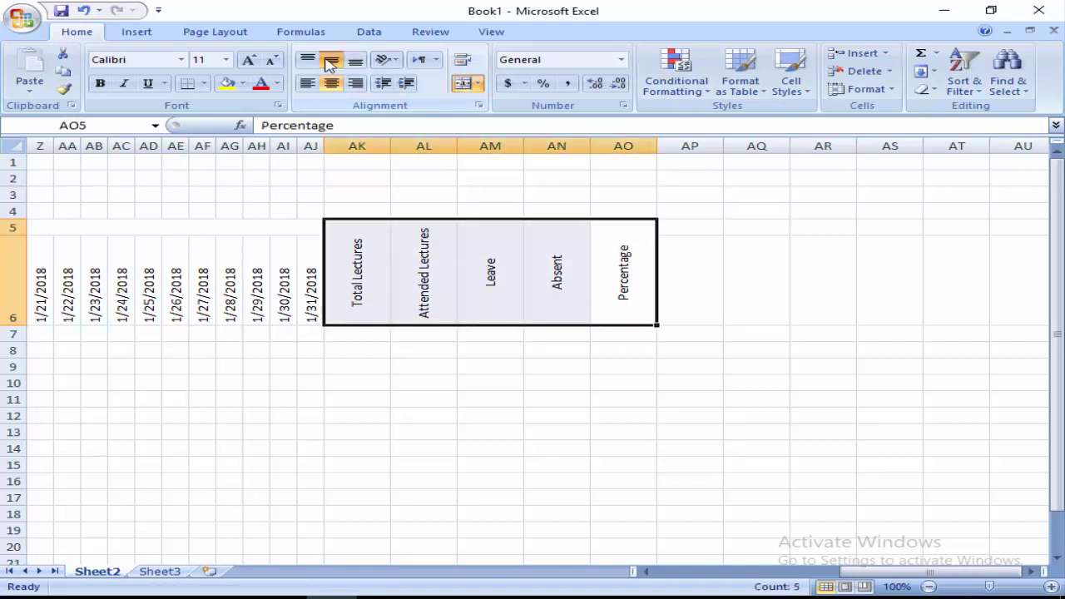
left_click(100, 84)
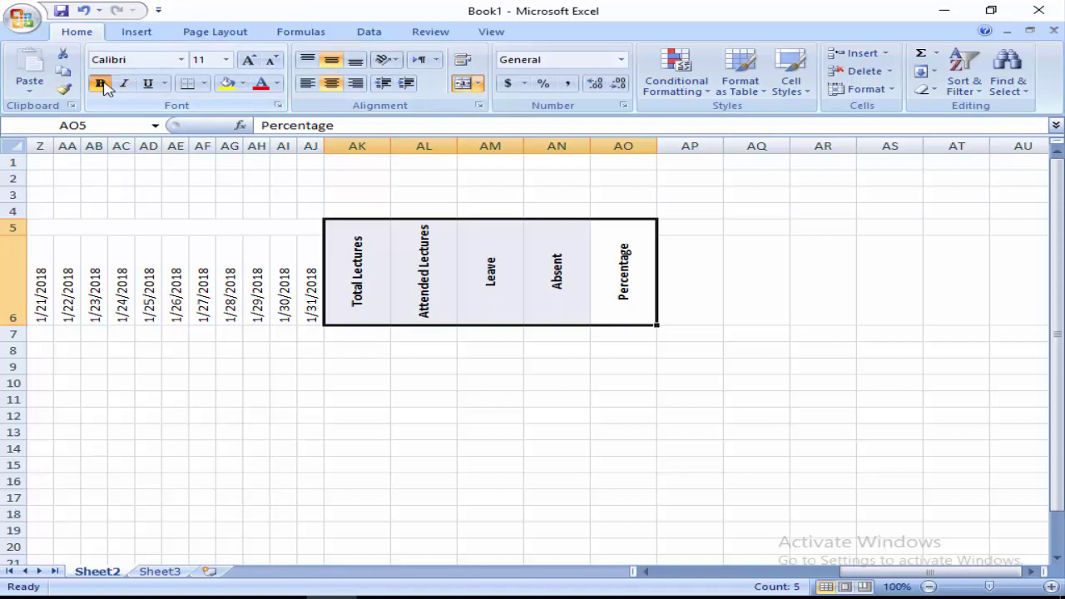
left_click(101, 85)
Step: Make the C5:AO6 header band bold at 12 point and heighten row 6 again
left_click(622, 271)
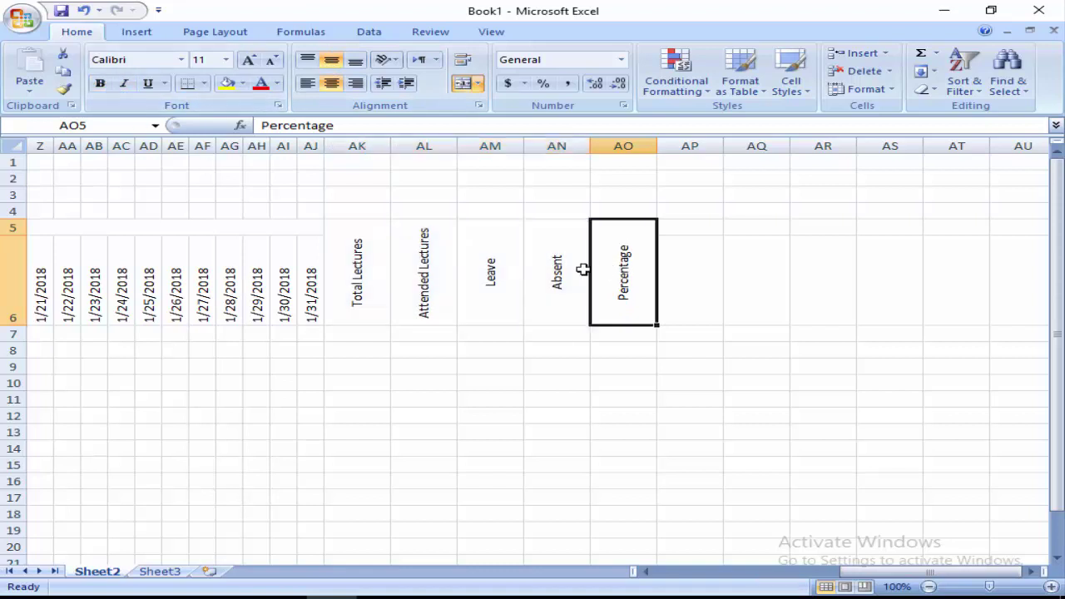
left_click_drag(582, 270, 141, 243)
left_click(100, 83)
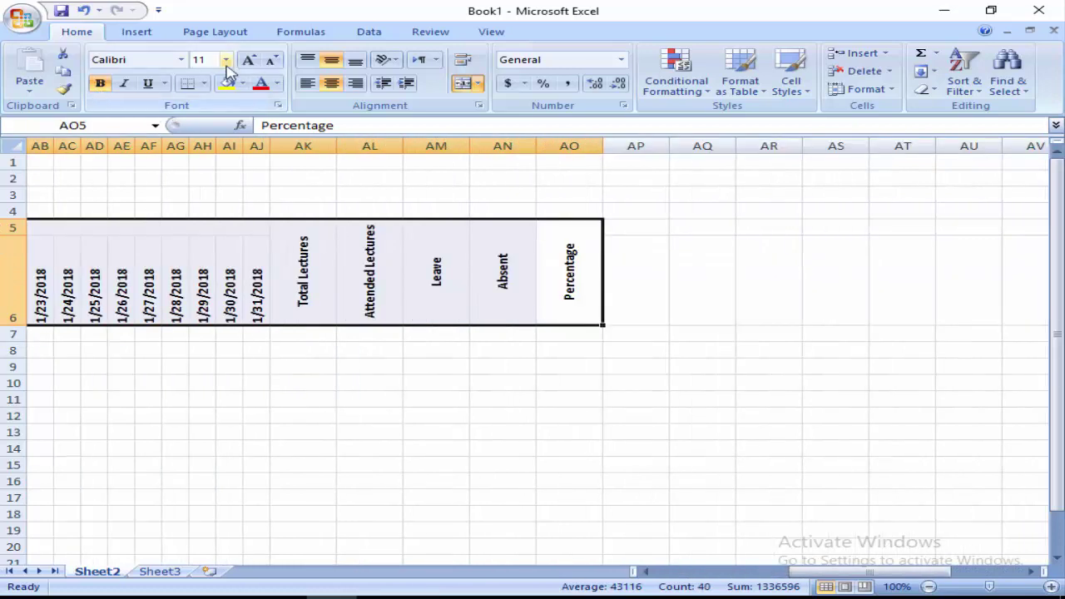
left_click(248, 60)
left_click(316, 164)
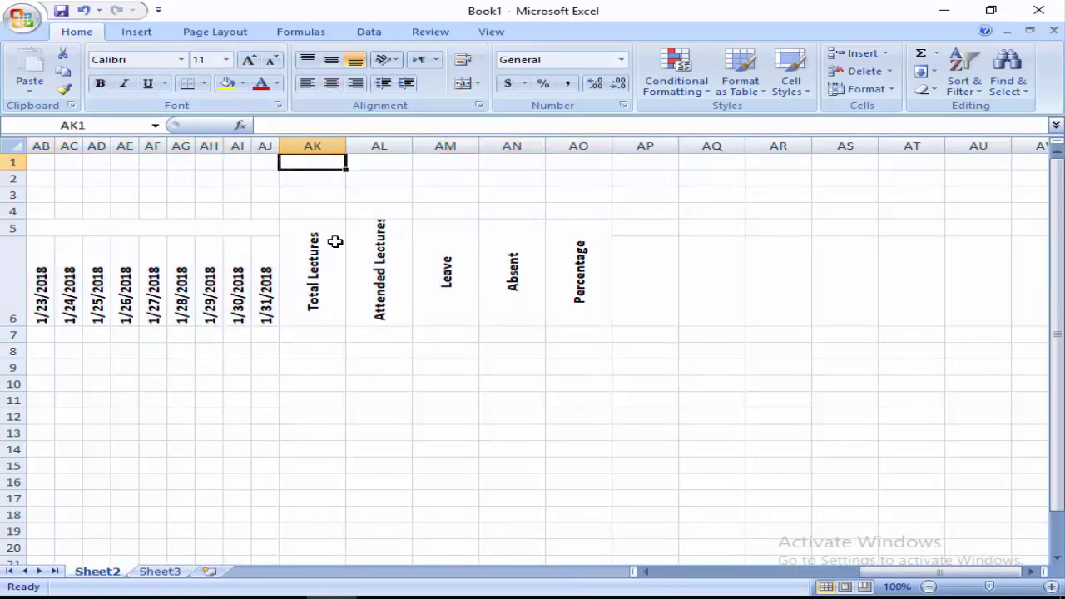
left_click_drag(9, 326, 10, 341)
left_click(209, 275)
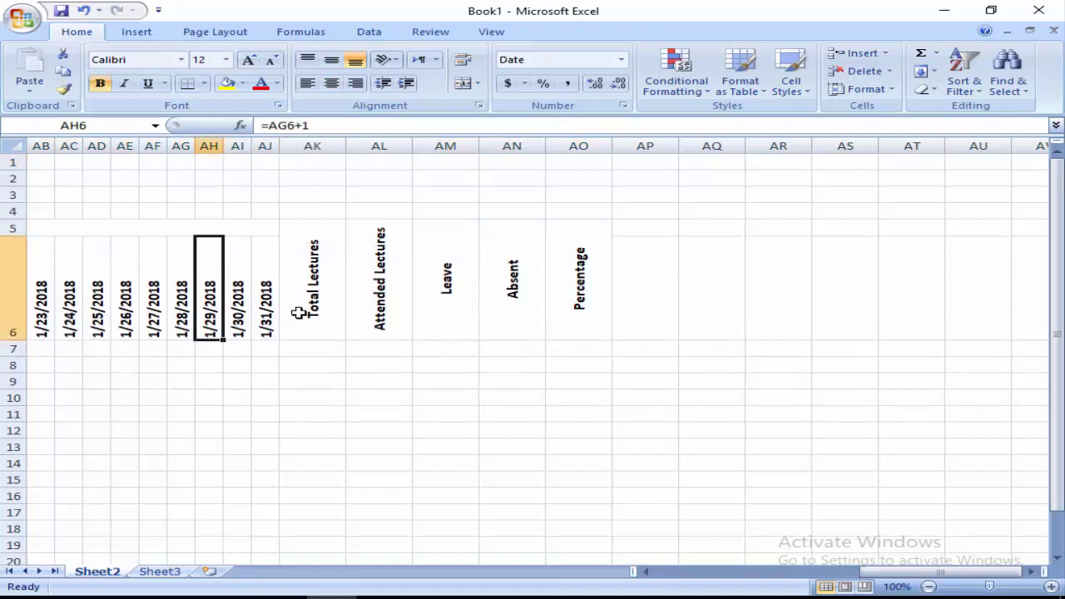
left_click_drag(882, 572, 564, 564)
left_click(648, 414)
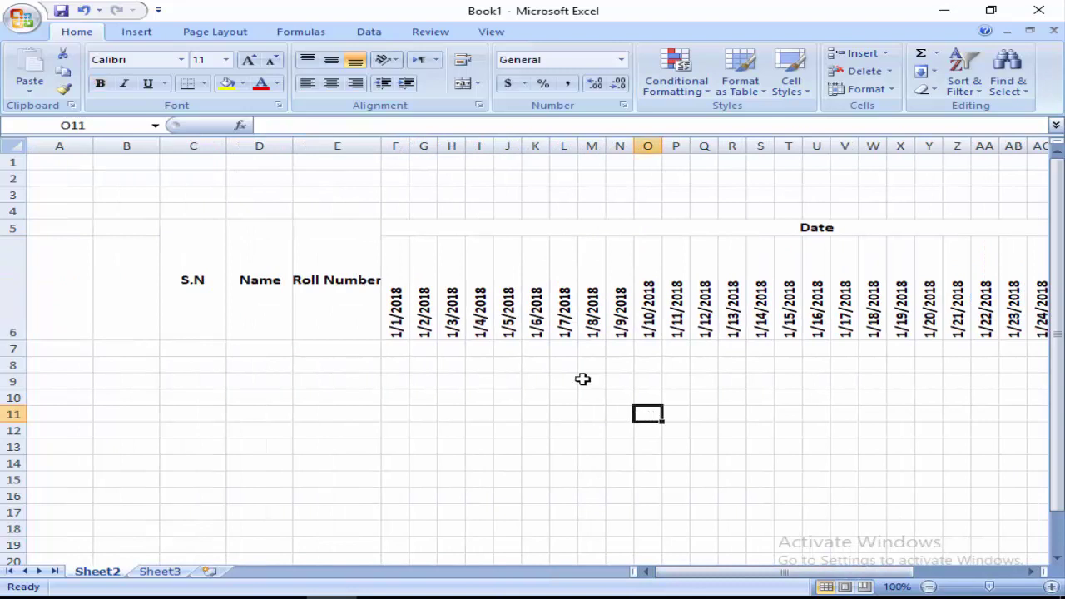
Step: Autofit column E and number the S.N cells C7:C11 from 1 to 5
double_click(382, 146)
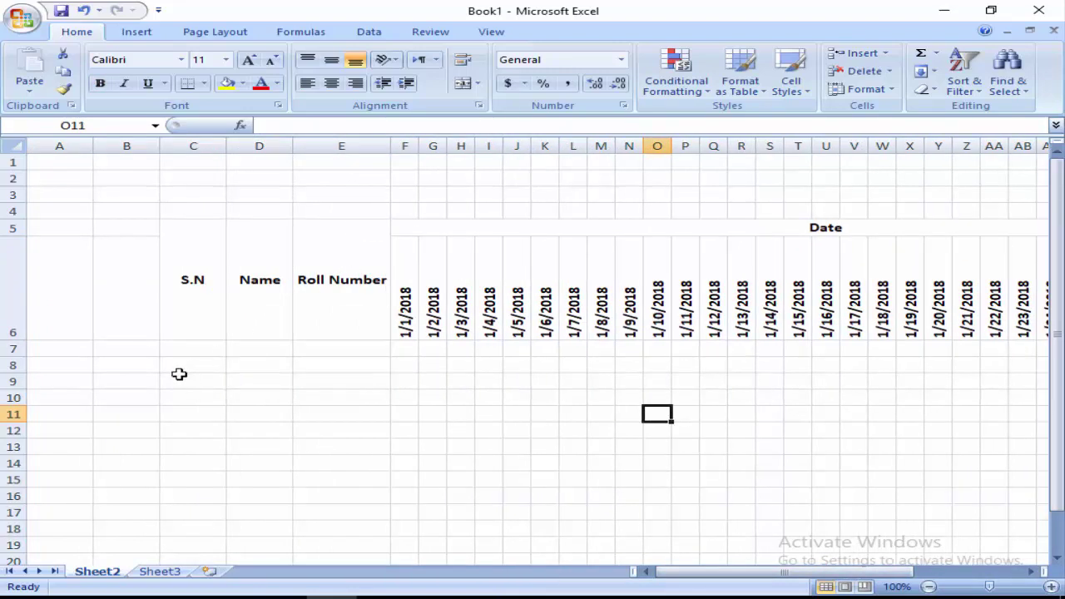
left_click_drag(183, 356, 188, 350)
left_click(198, 354)
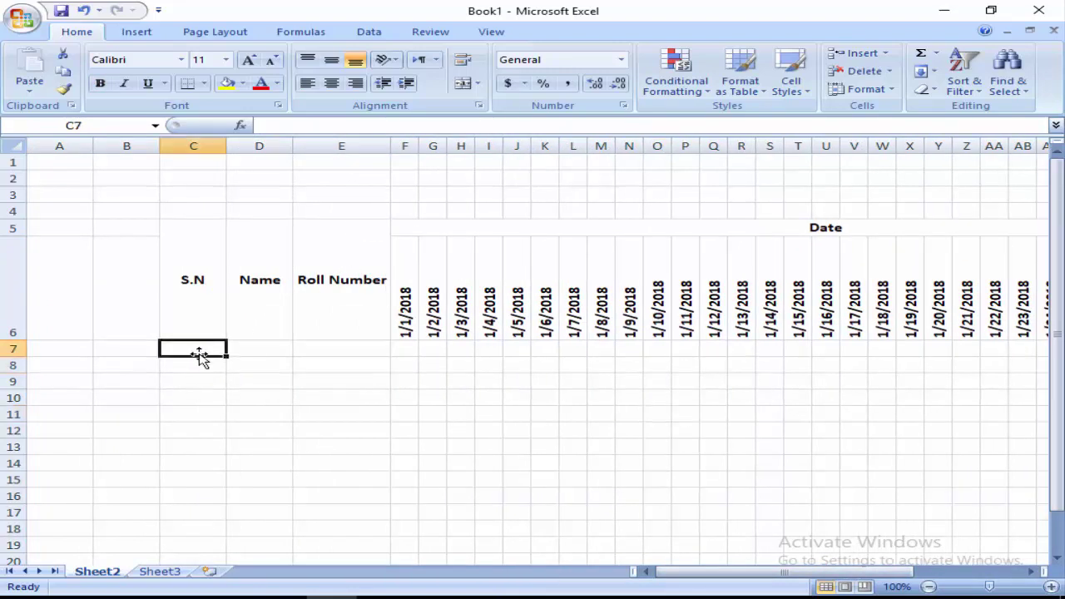
type("1")
left_click(200, 356)
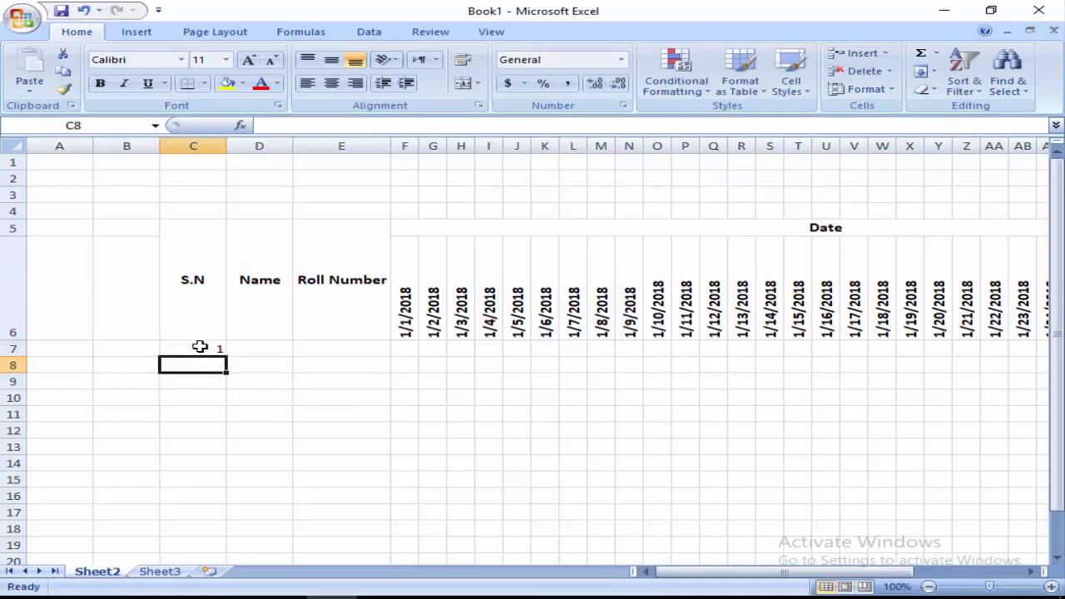
left_click_drag(223, 353, 221, 419)
Step: Enter the first two student names in D7:D8, correcting the second
left_click(273, 349)
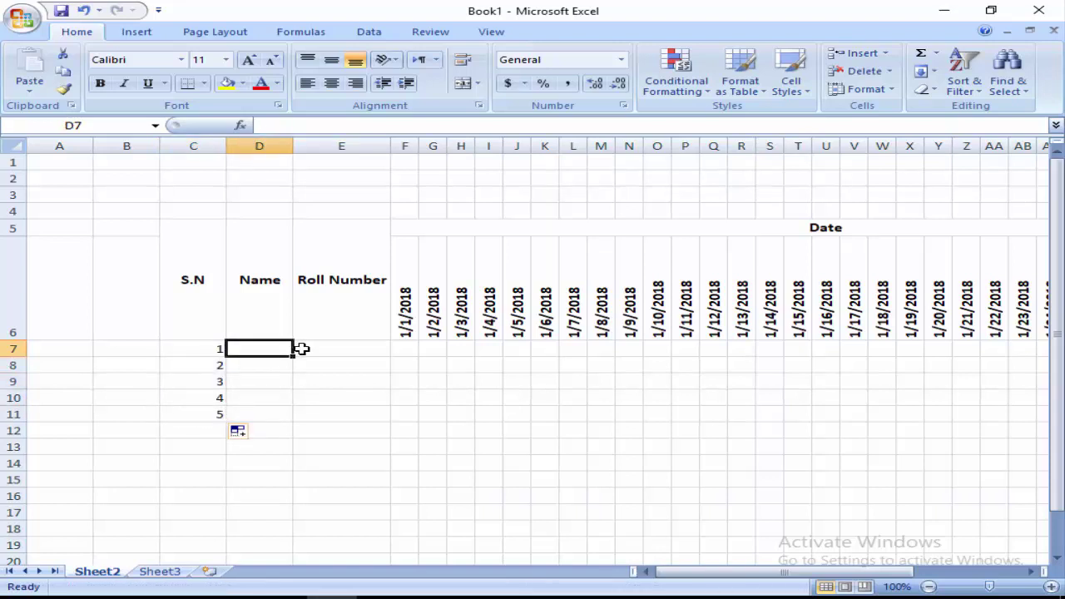
type("Adil")
key("Return")
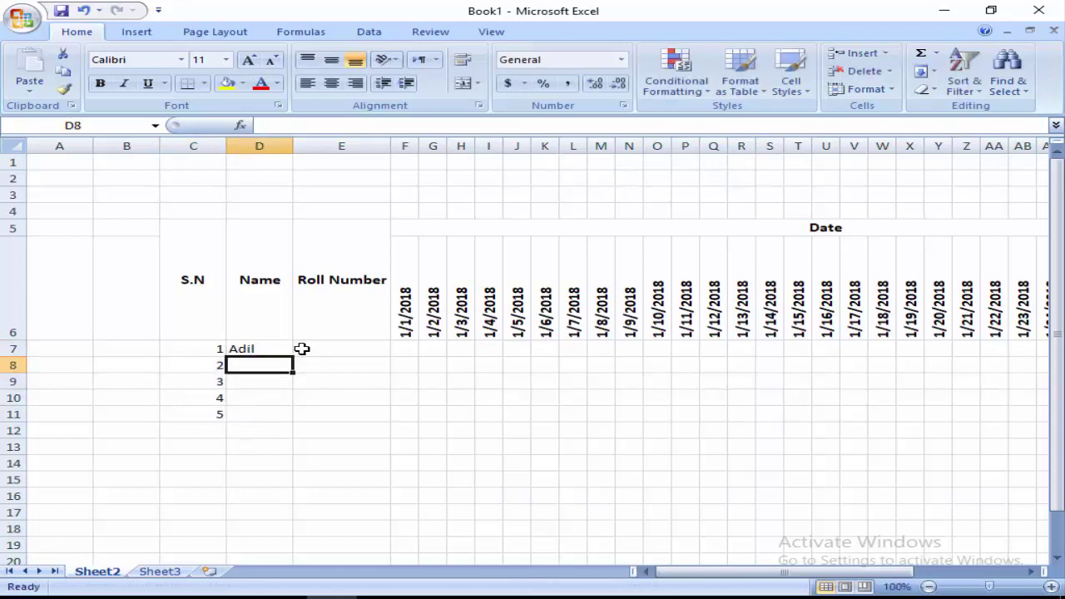
type("Usma")
key("Return")
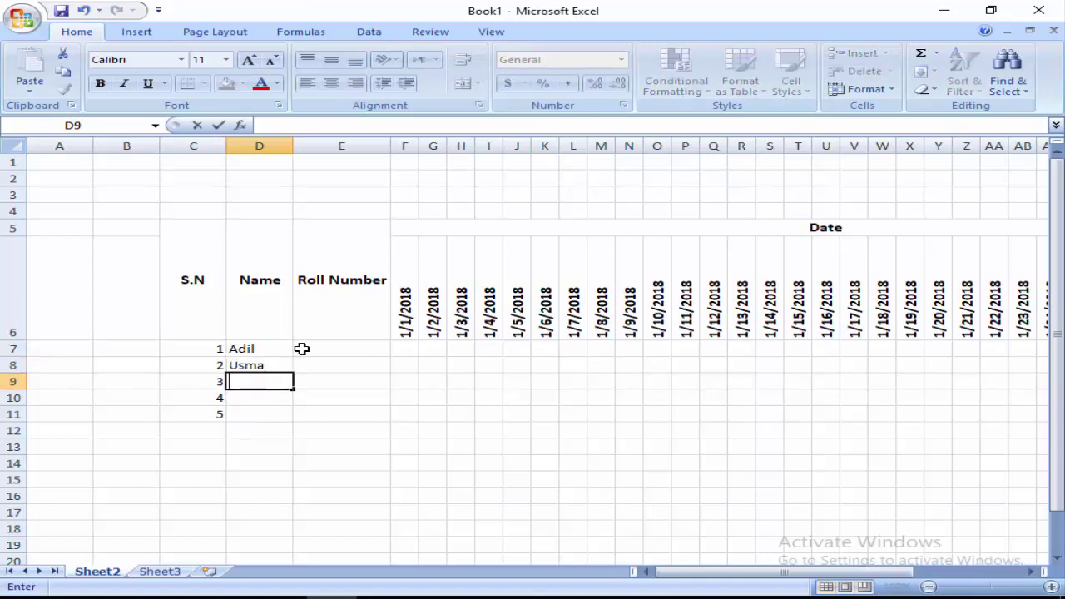
key("Left")
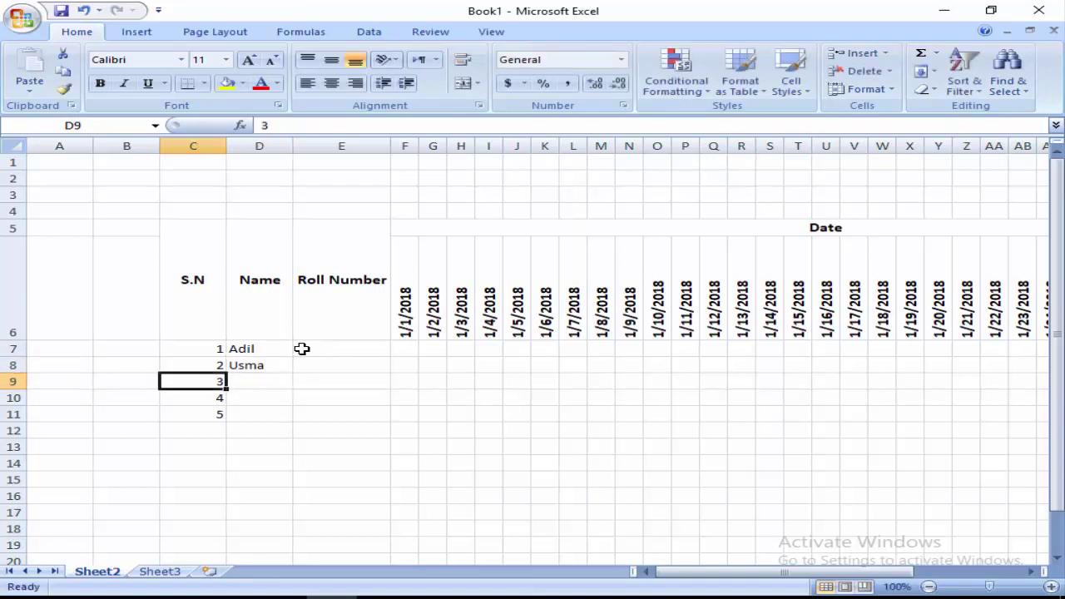
key("Up")
key("Right")
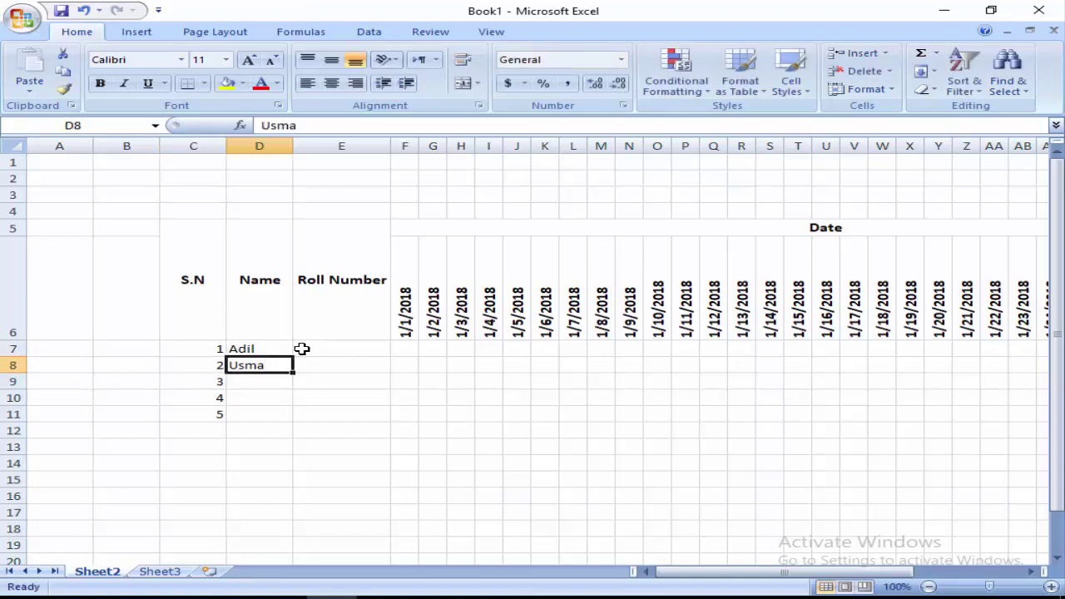
type("Us")
key("Return")
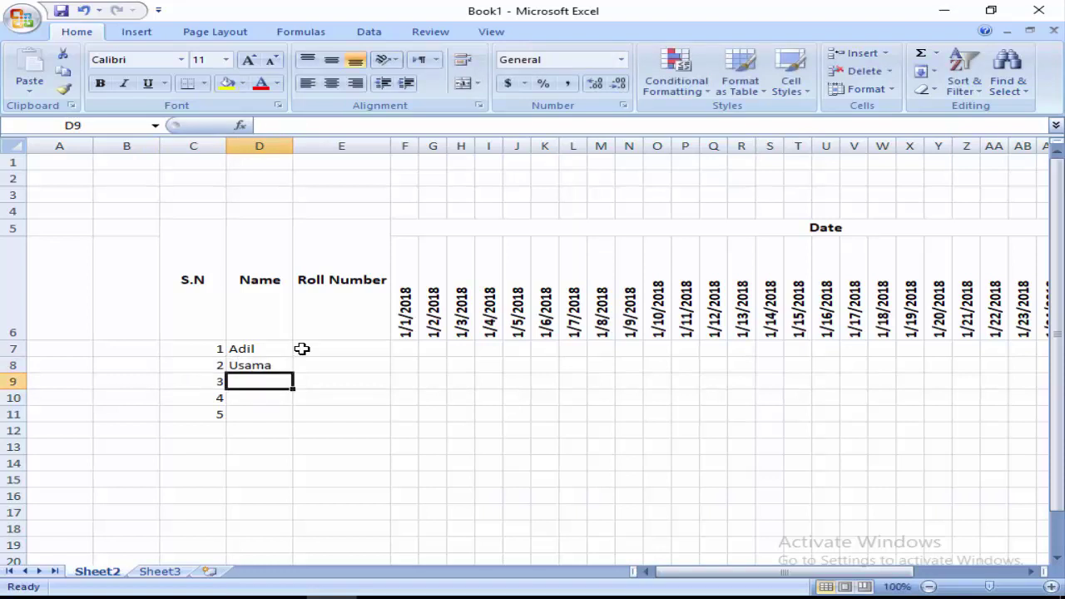
Step: Enter the remaining three student names in D9:D11
type("Riaz")
key("Return")
type("Jabar")
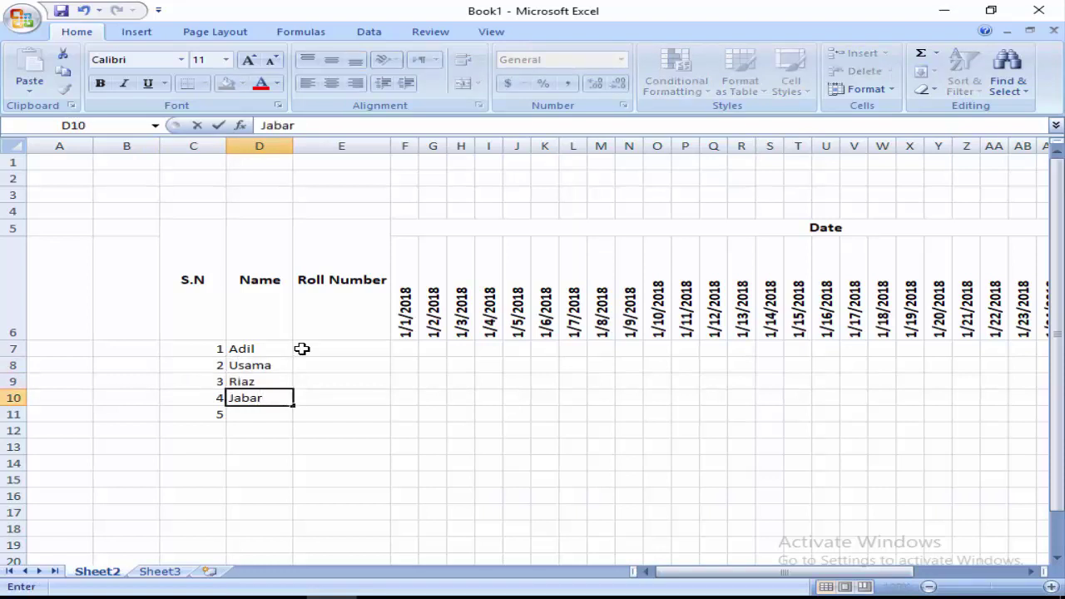
key("Return")
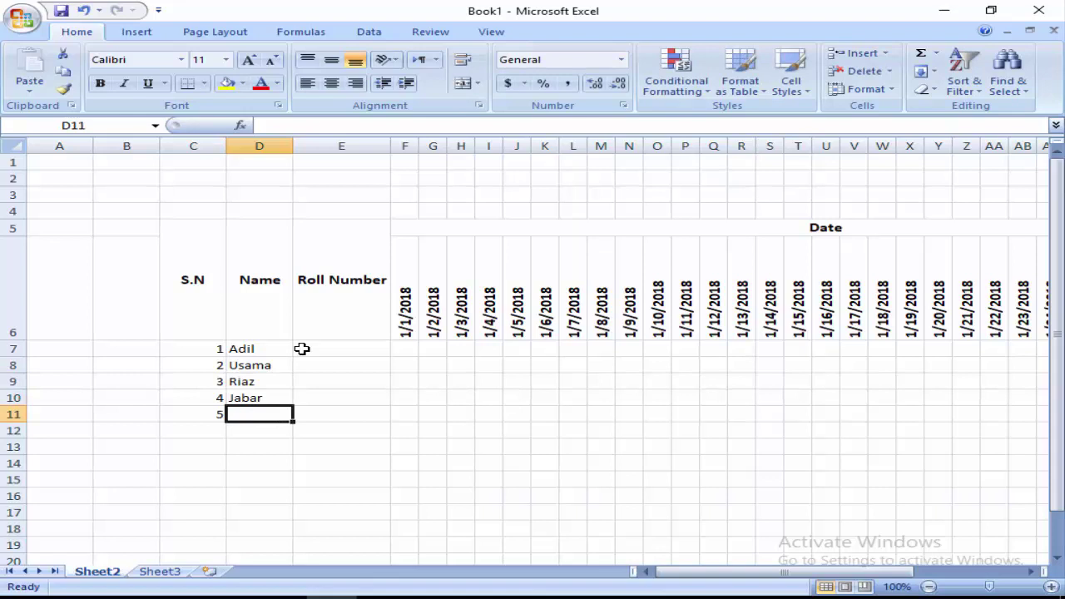
type("Kaleem")
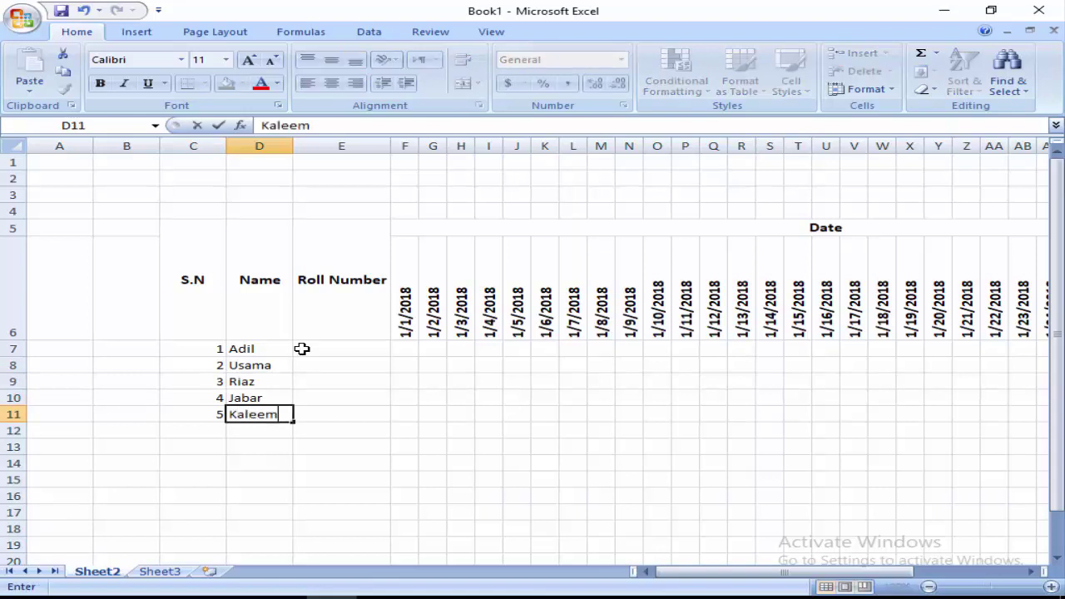
key("Return")
Step: Fill roll numbers 12056 through 12060 down E7:E11 as a series
left_click(304, 348)
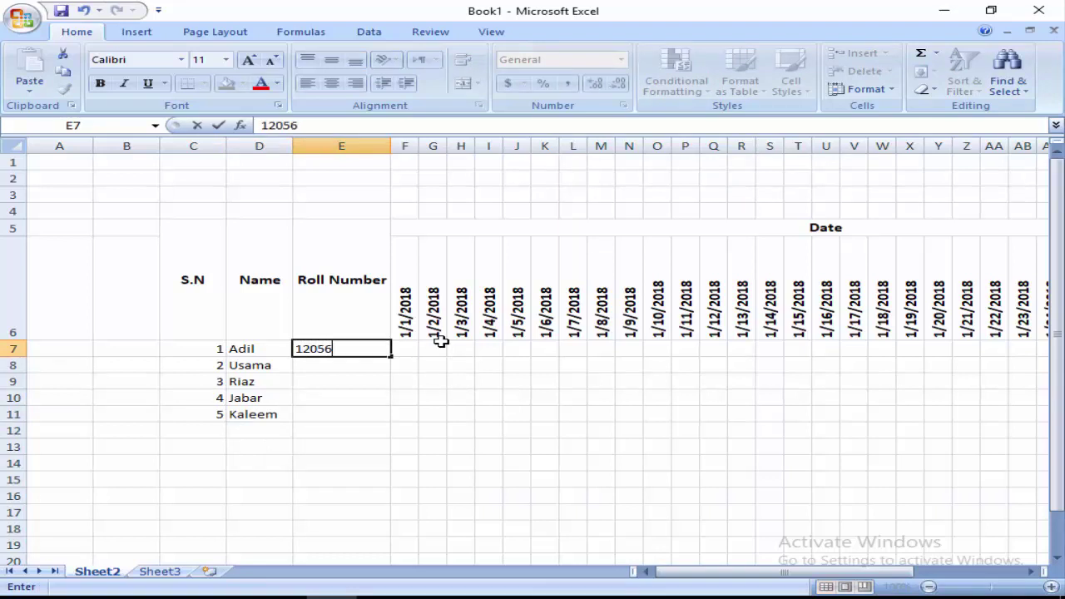
key("Return")
left_click(381, 348)
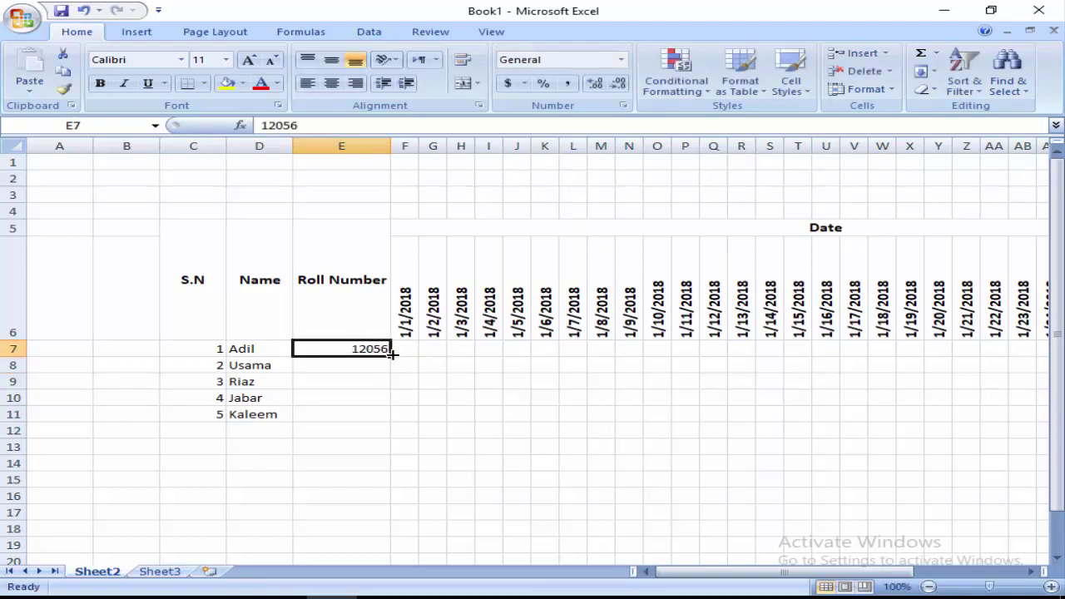
key("super")
left_click(431, 89)
left_click_drag(389, 359, 385, 415)
left_click_drag(352, 349, 354, 415)
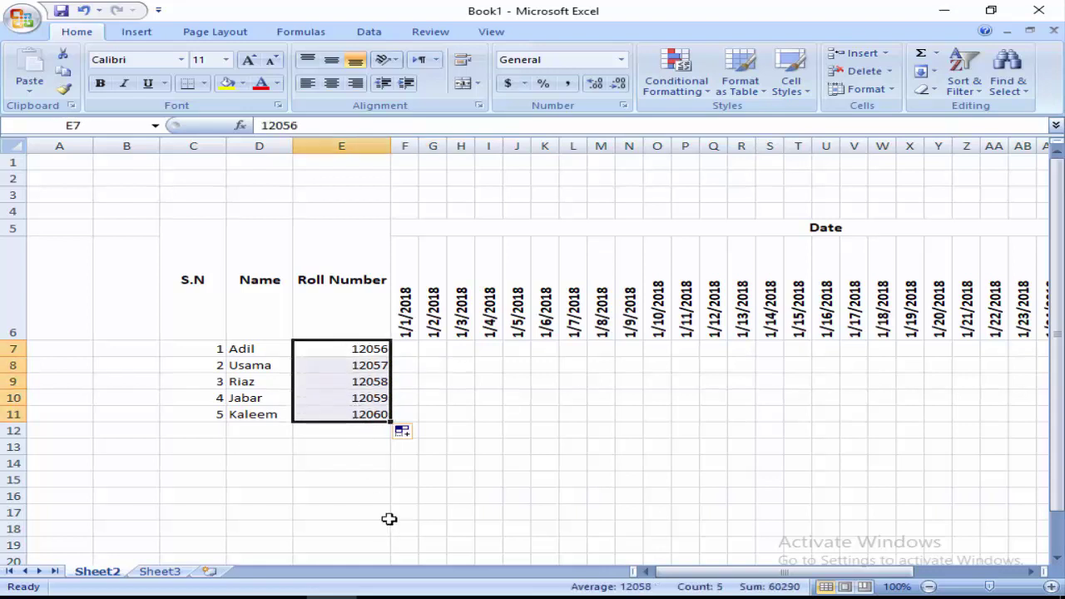
left_click(547, 411)
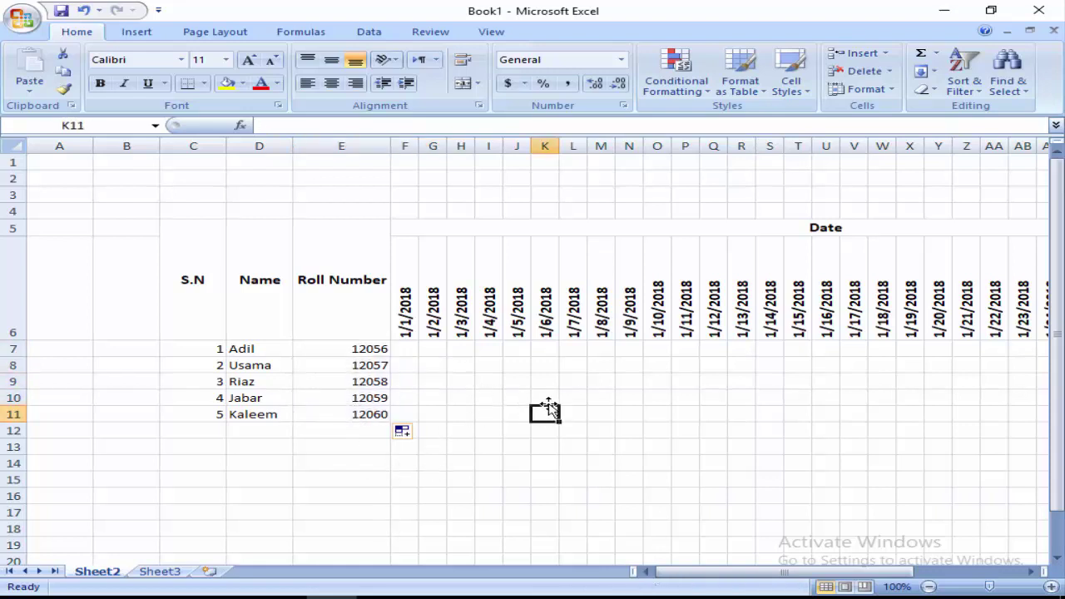
Step: Select F7:AJ11 and start an Equal To highlight rule for the value P
left_click_drag(412, 346, 871, 411)
mouse_move(717, 573)
left_mouse_down()
mouse_move(674, 578)
mouse_move(793, 587)
mouse_move(735, 583)
left_mouse_up()
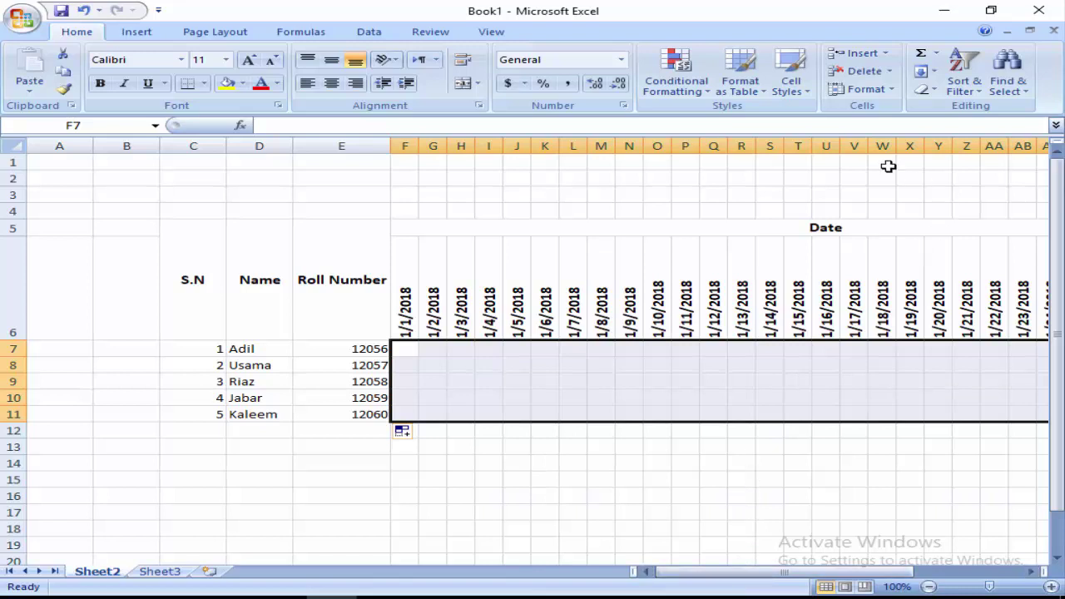
left_click(691, 94)
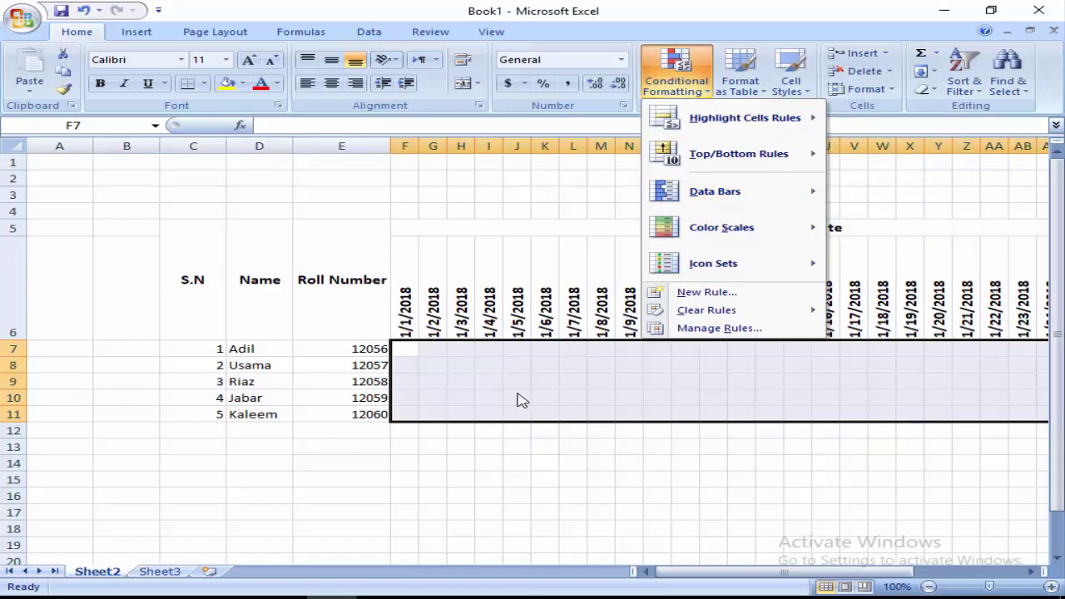
mouse_move(728, 133)
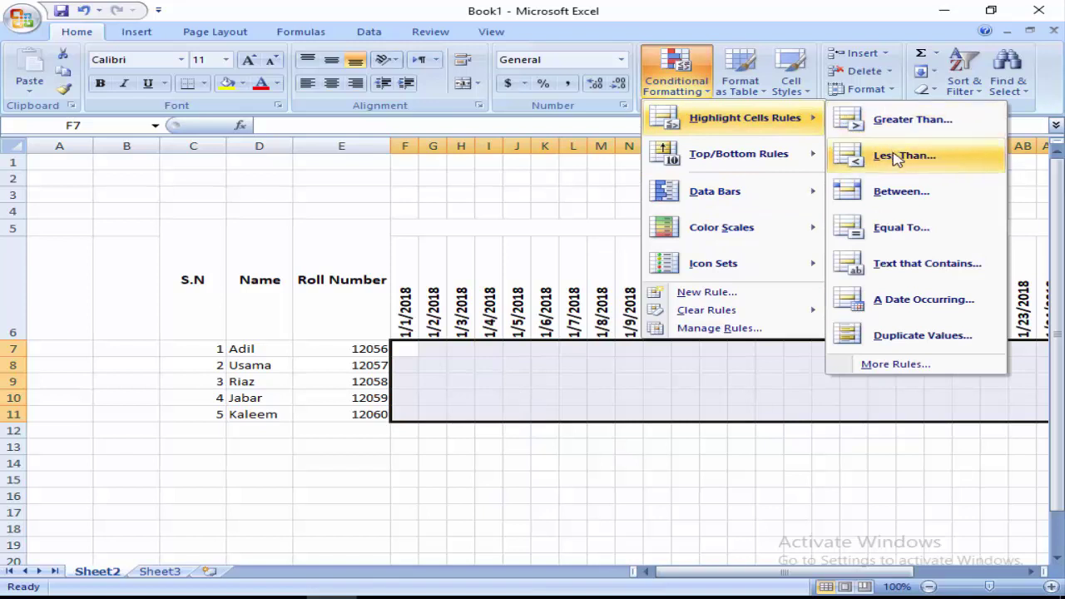
left_click(885, 230)
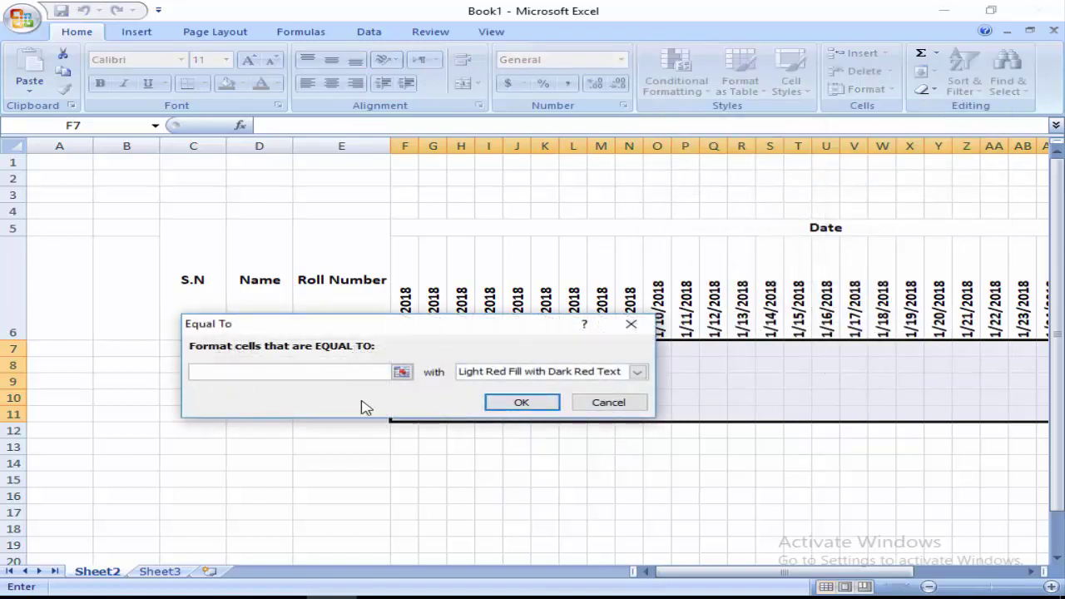
type("P")
Step: Give the P rule Green Fill with Dark Green Text, then enter p in every attendance cell
left_click(499, 376)
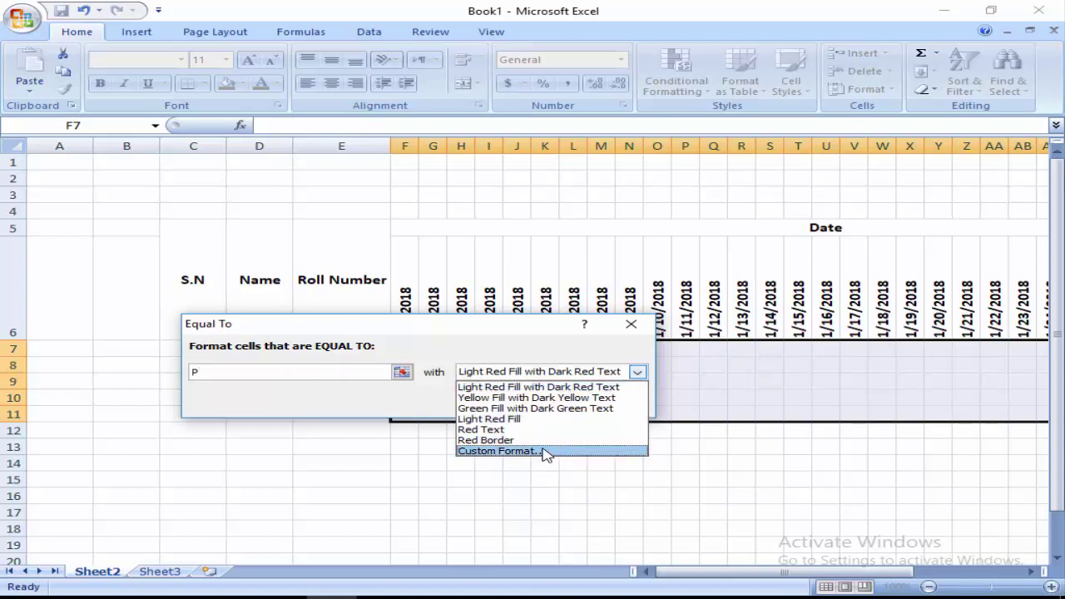
left_click(547, 452)
left_click(633, 545)
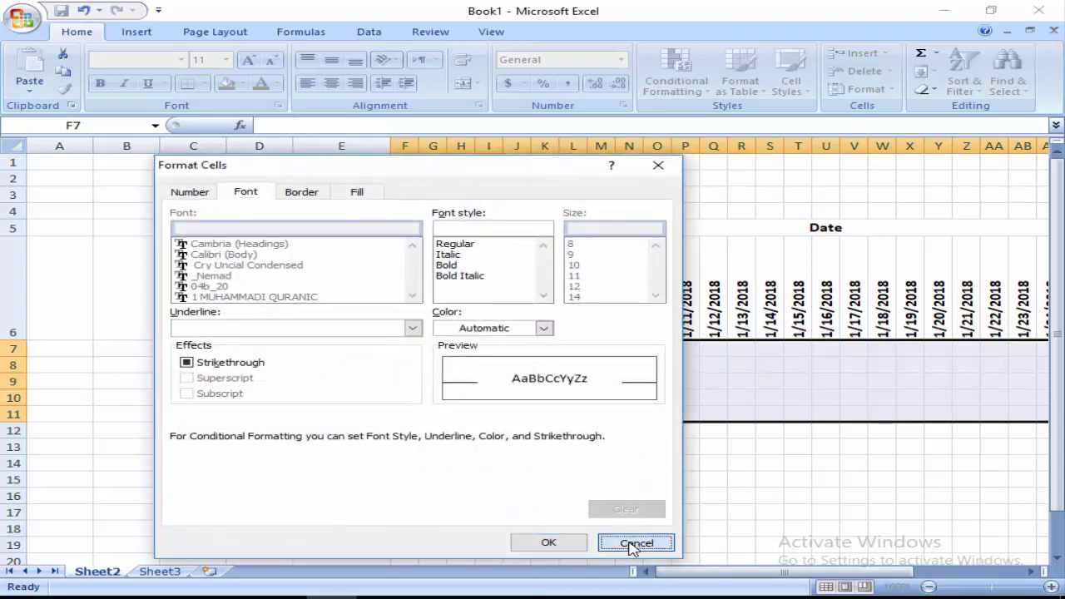
left_click(614, 373)
left_click(569, 398)
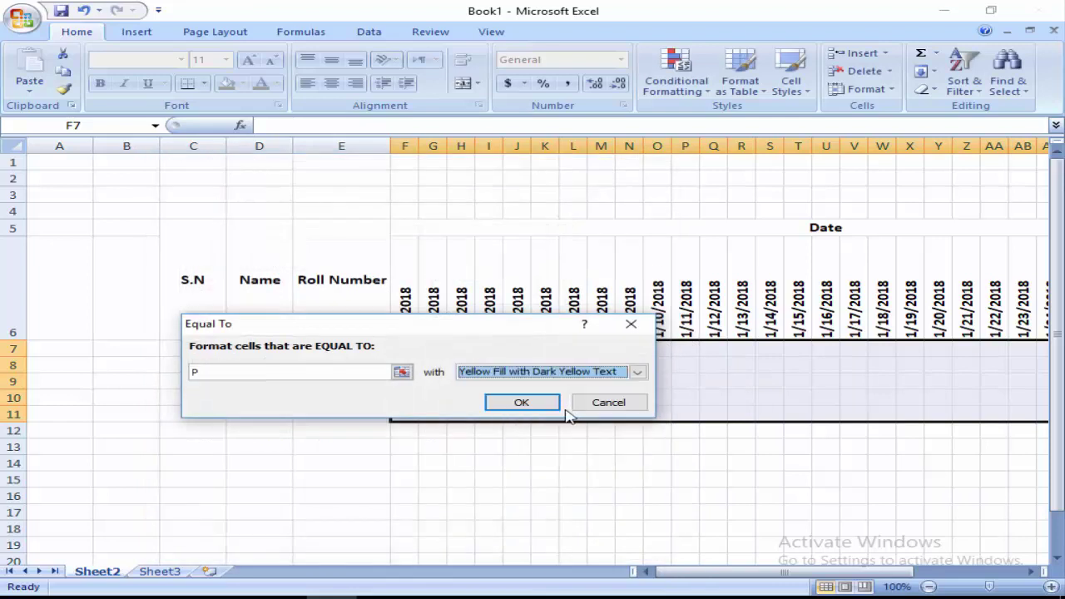
left_click(634, 372)
left_click(520, 408)
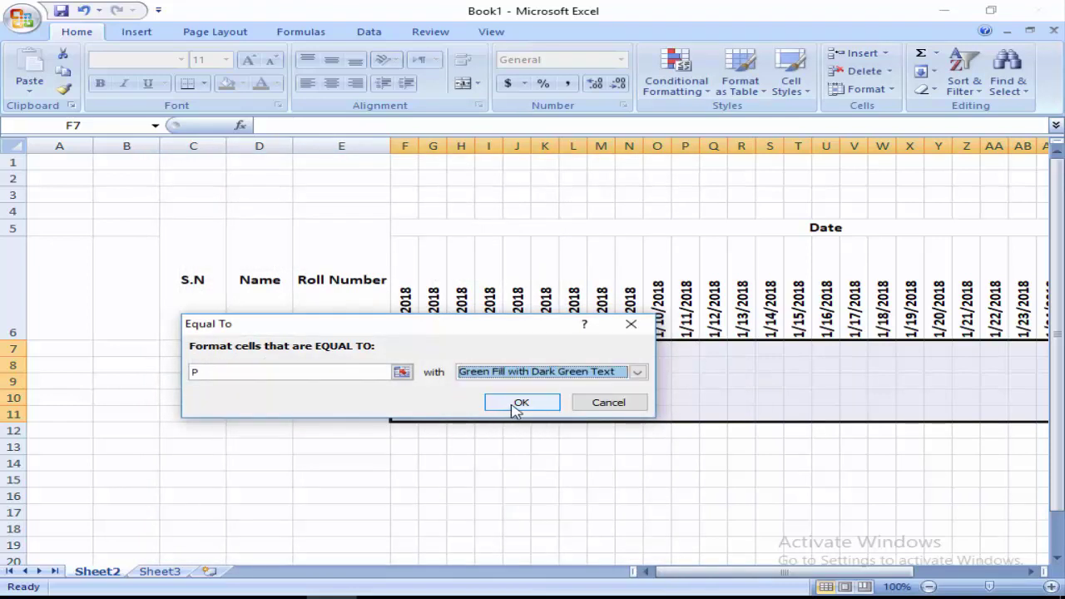
left_click(516, 406)
type("p")
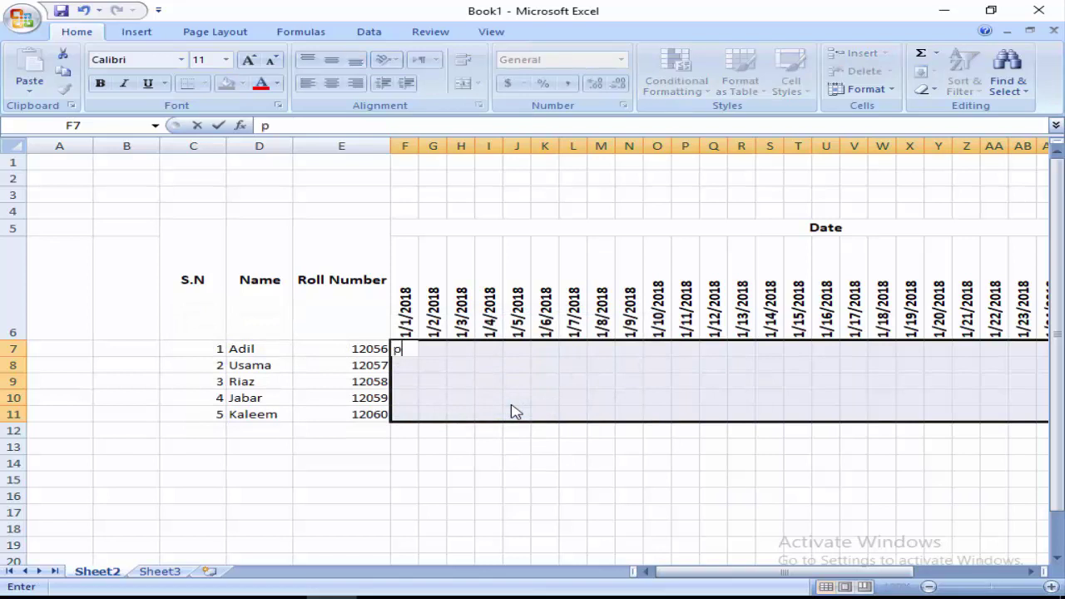
key("ctrl+Return")
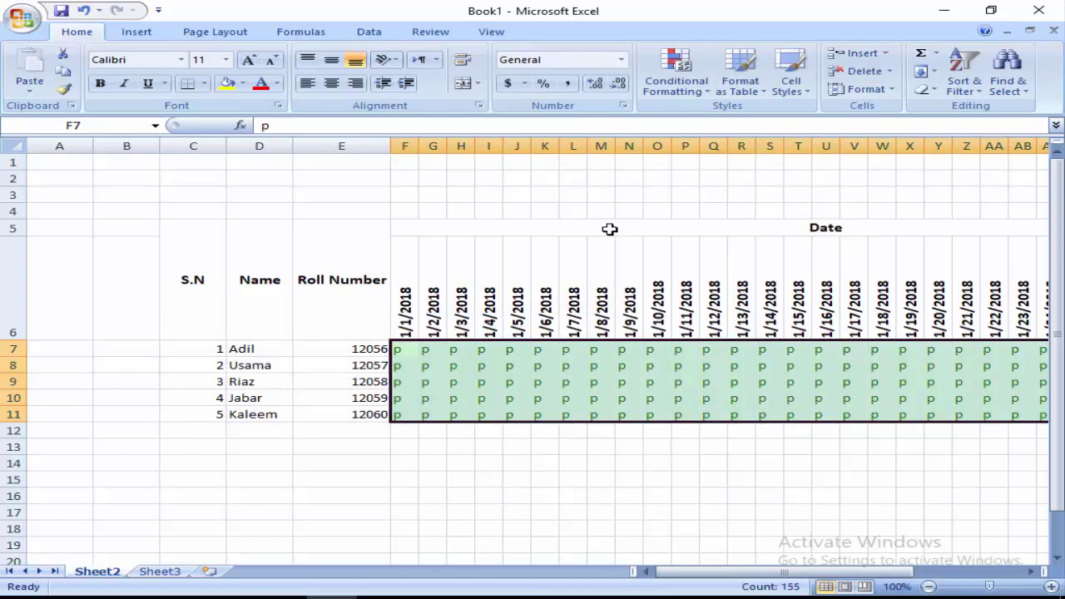
Step: Edit the P rule in the Rules Manager to use a bright green fill
left_click(688, 93)
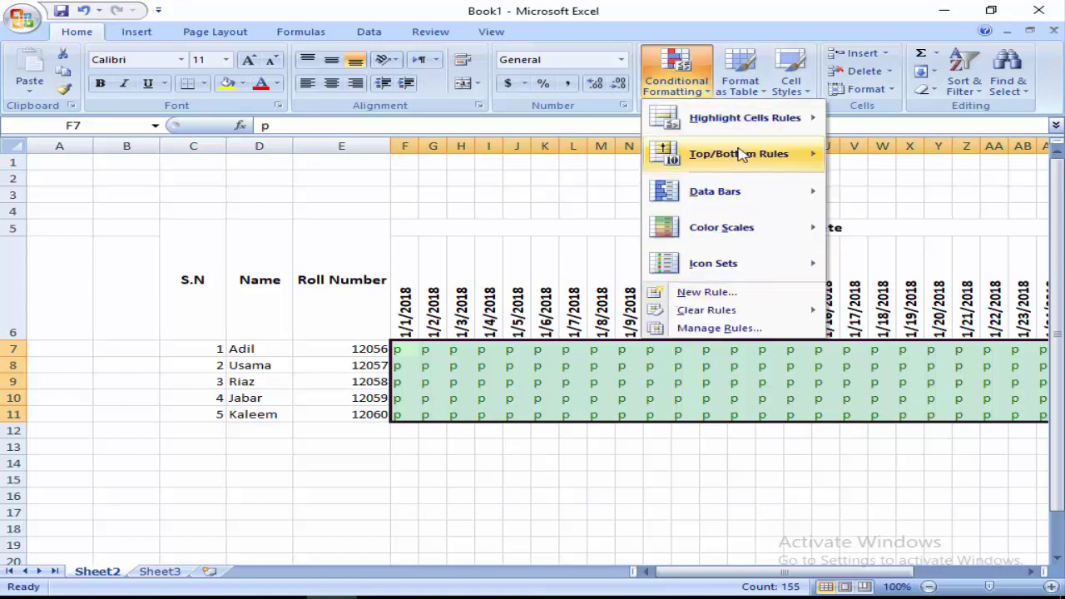
left_click(719, 329)
double_click(336, 351)
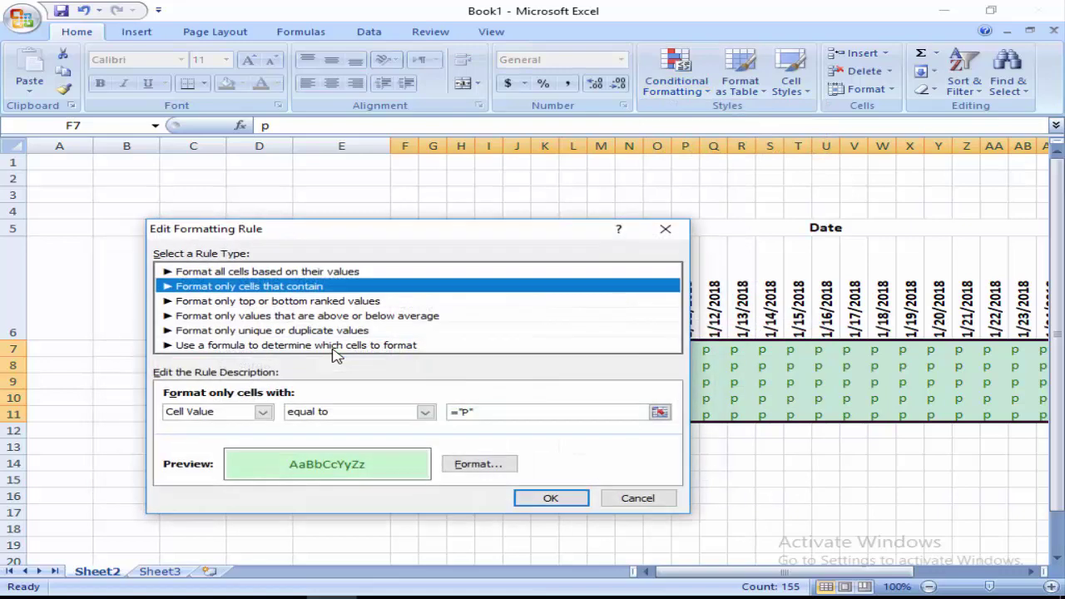
left_click(485, 469)
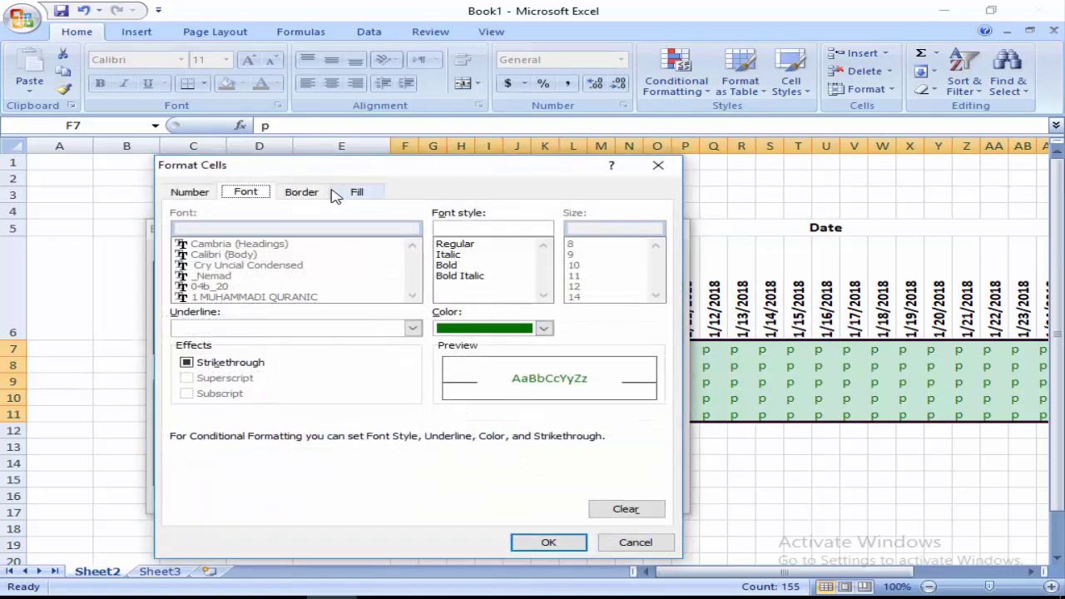
left_click(358, 193)
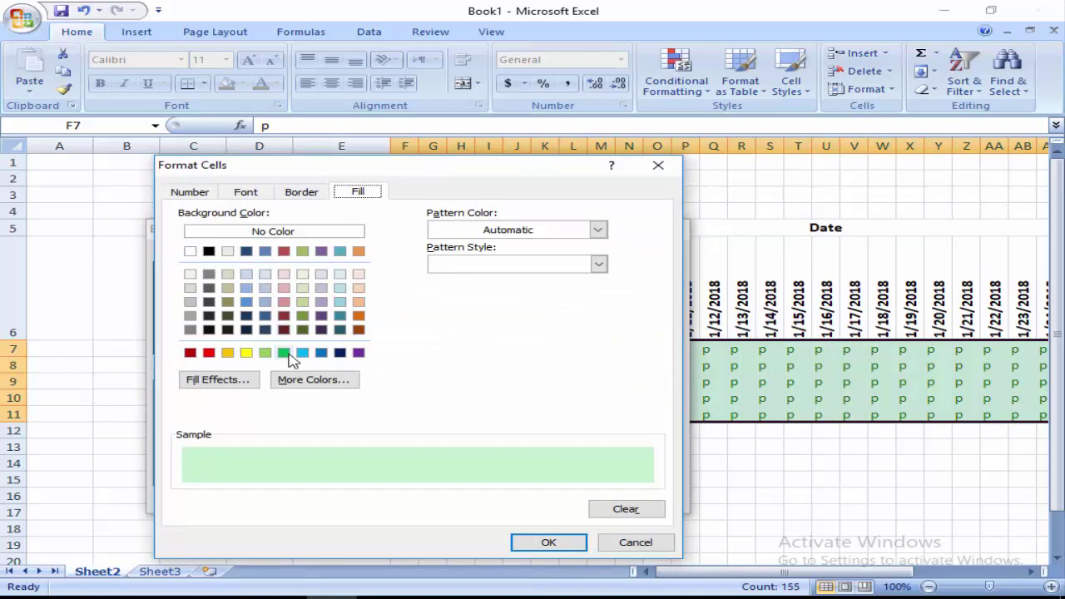
left_click(285, 353)
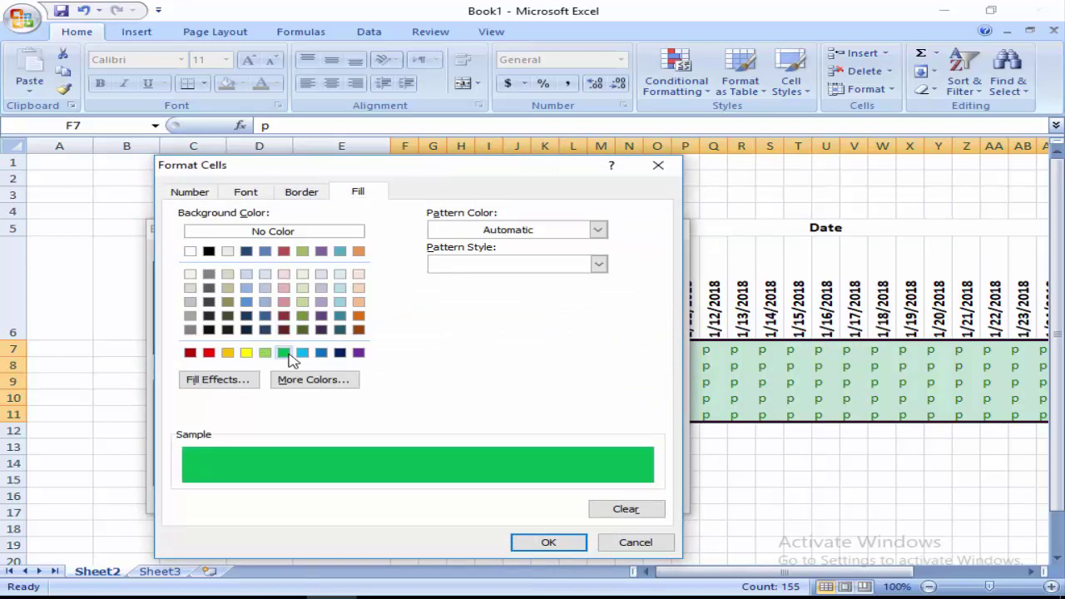
Step: Set the P rule's font colour to white and apply the changes
left_click(300, 191)
left_click(246, 192)
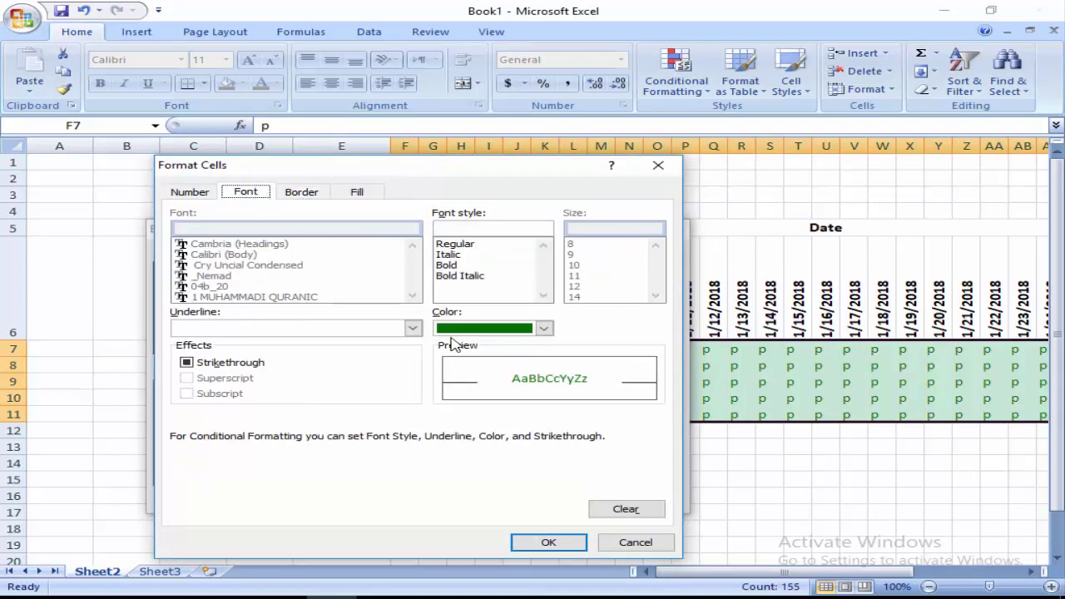
left_click(544, 328)
left_click(447, 383)
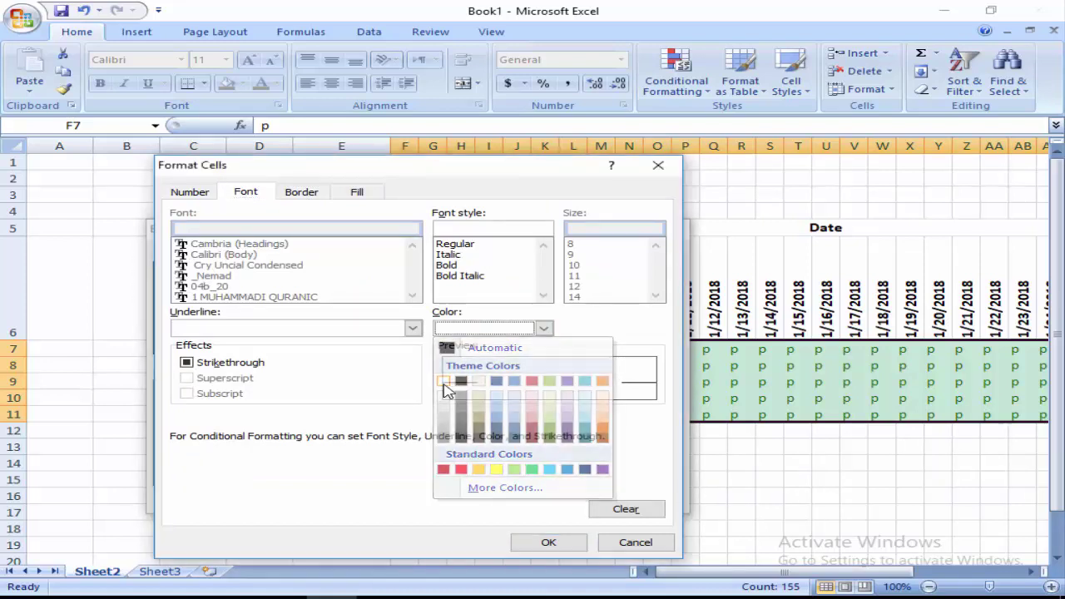
left_click(551, 539)
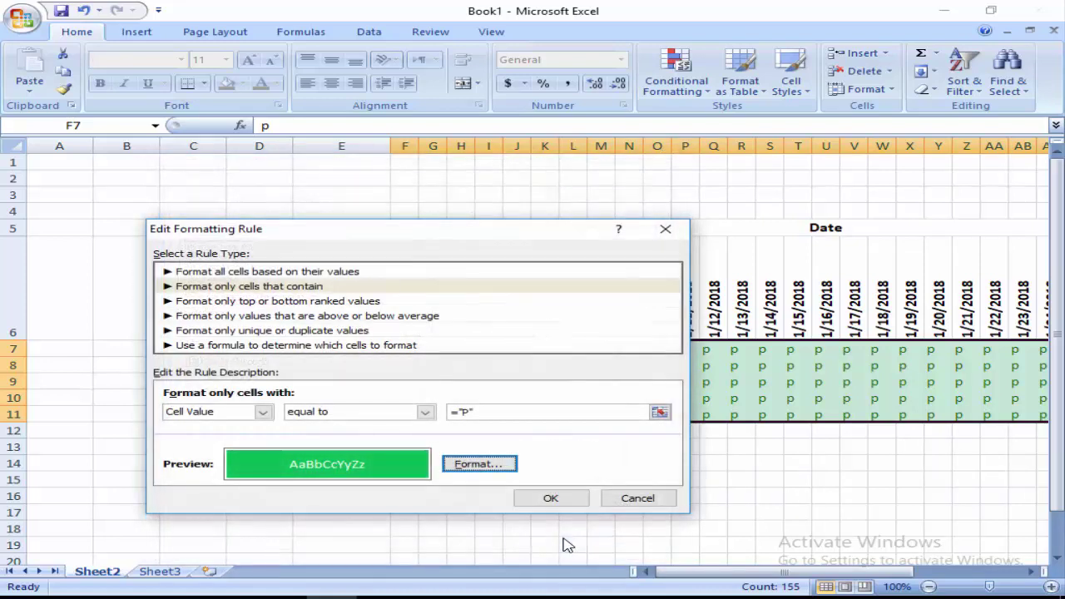
left_click(545, 499)
left_click(513, 473)
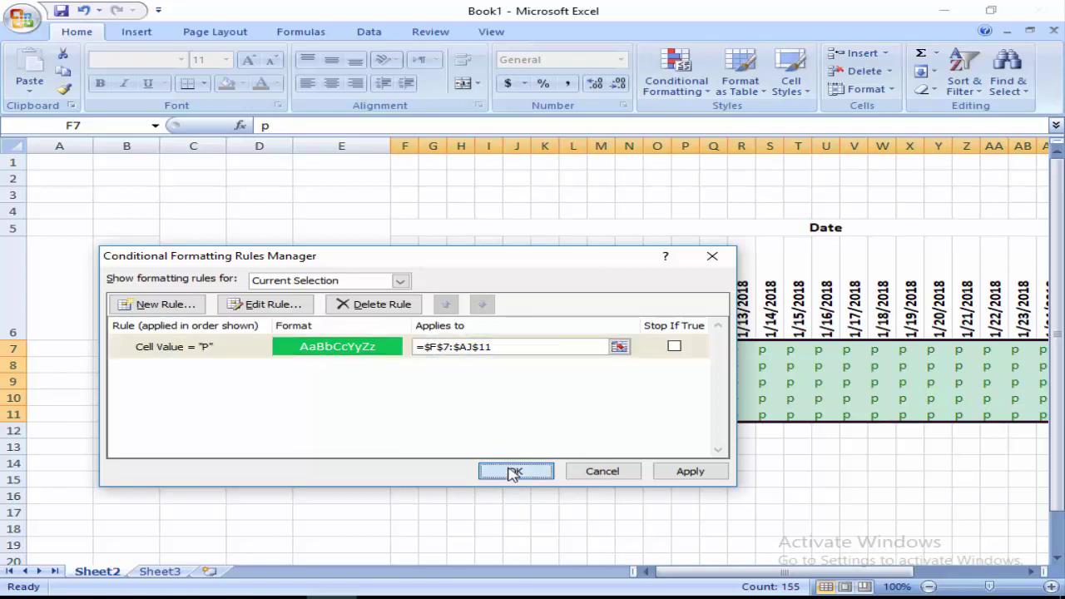
left_click(509, 465)
Step: Select F7:AJ11 and start an Equal To highlight rule for the value A
left_click(488, 366)
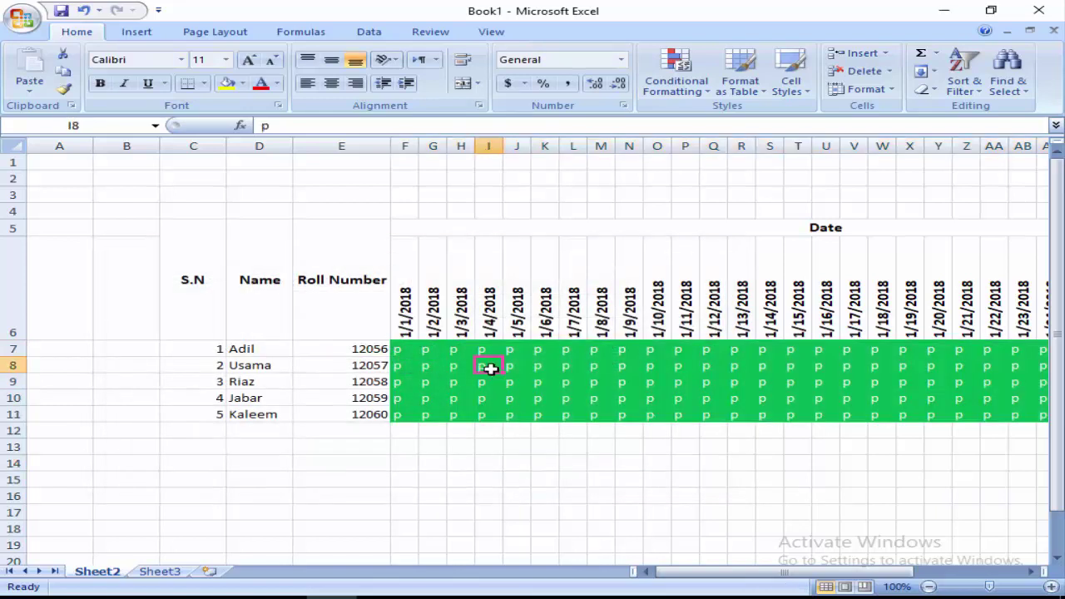
left_click_drag(403, 349, 755, 418)
left_click(676, 73)
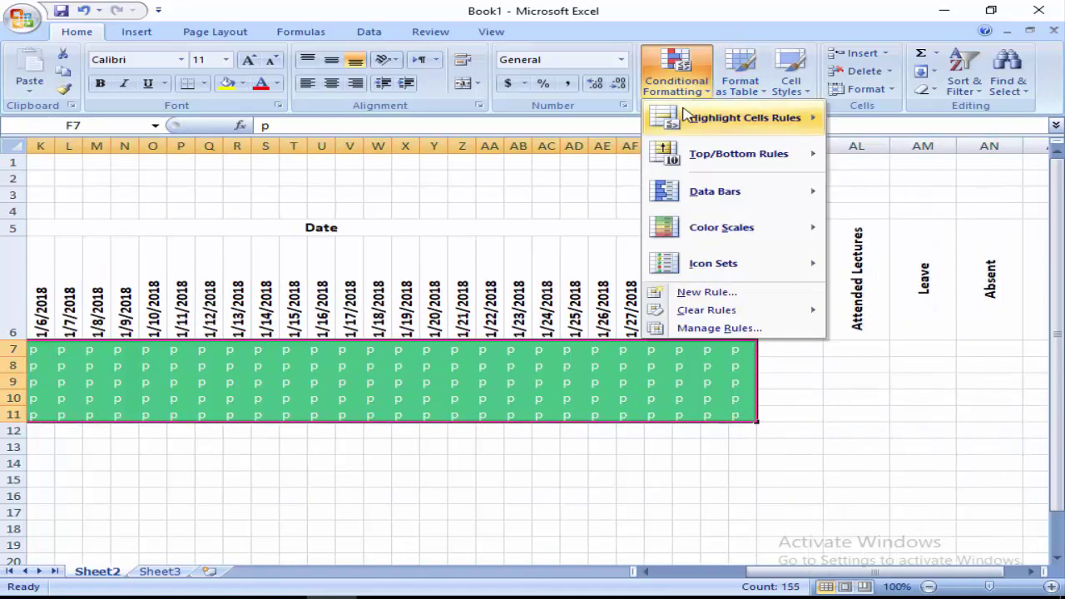
mouse_move(741, 117)
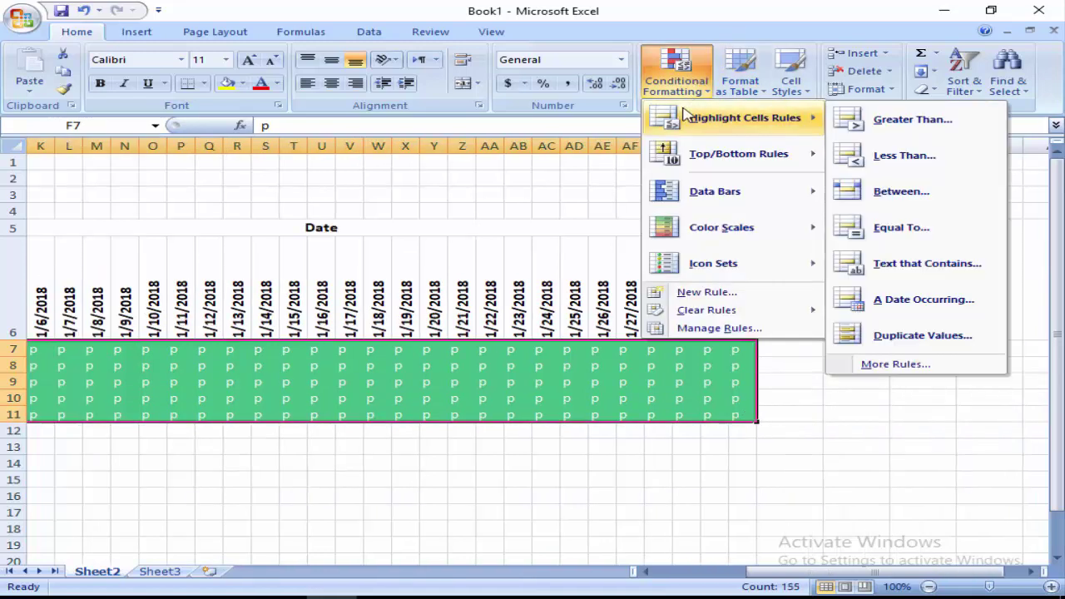
left_click(857, 227)
left_click(309, 375)
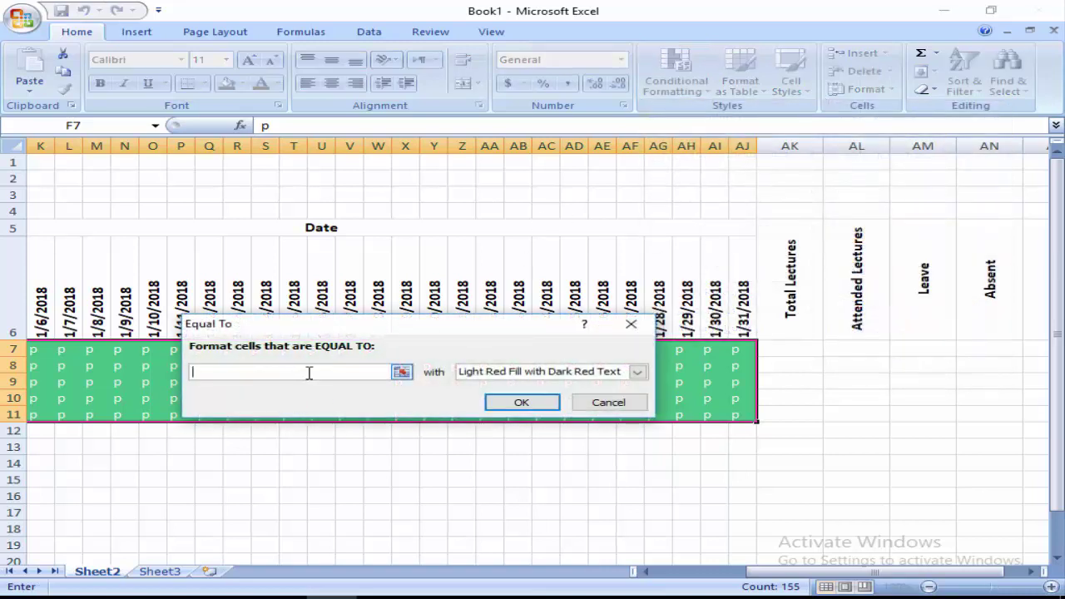
type("A")
Step: Give the A rule a custom format with red fill and white font
left_click(638, 372)
left_click(562, 450)
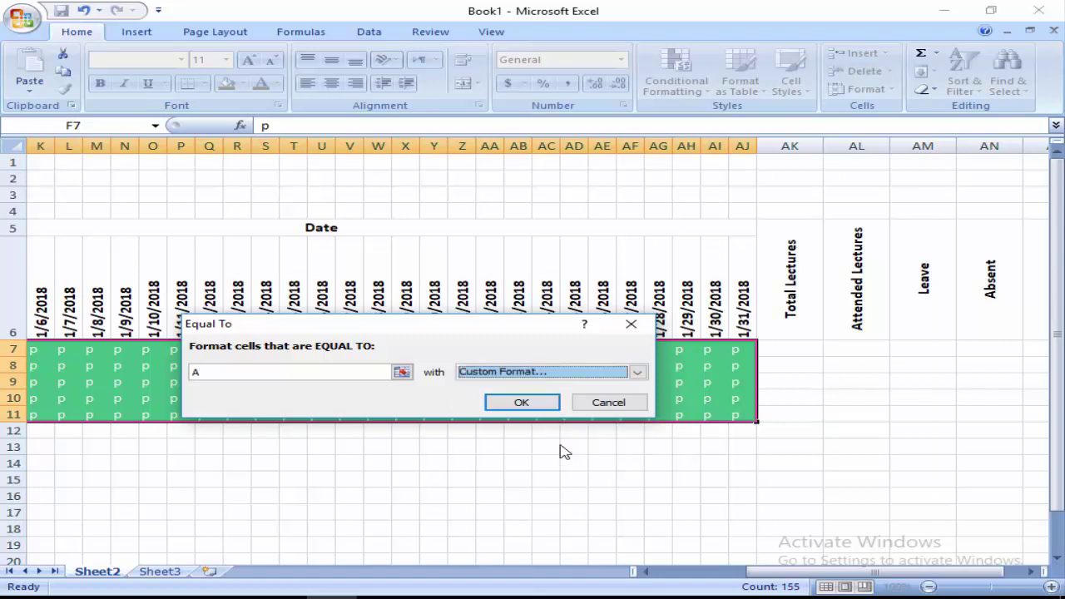
left_click(363, 197)
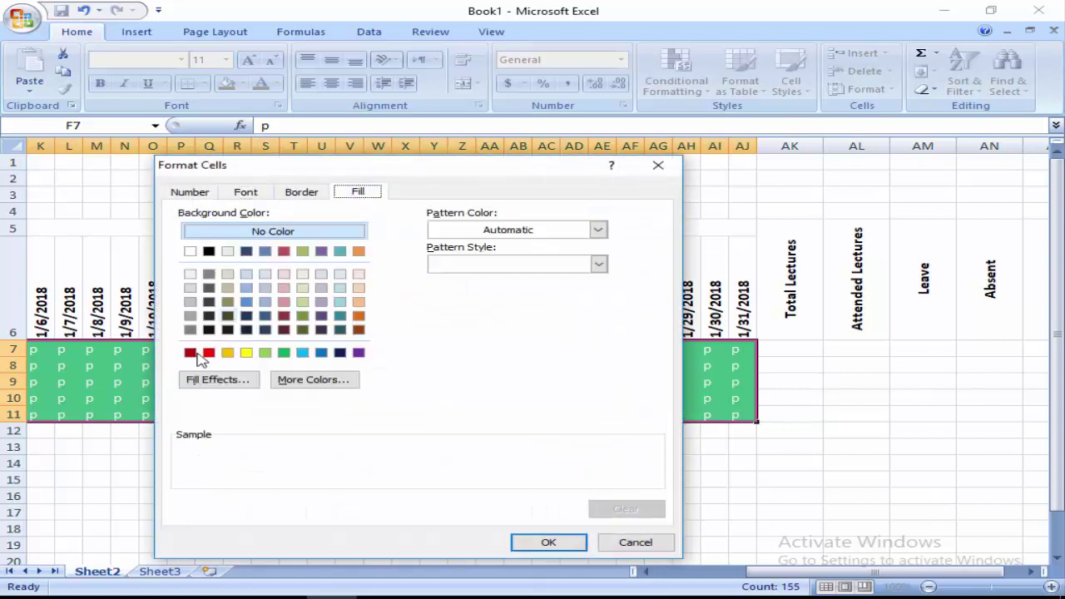
left_click(209, 353)
left_click(300, 193)
left_click(250, 192)
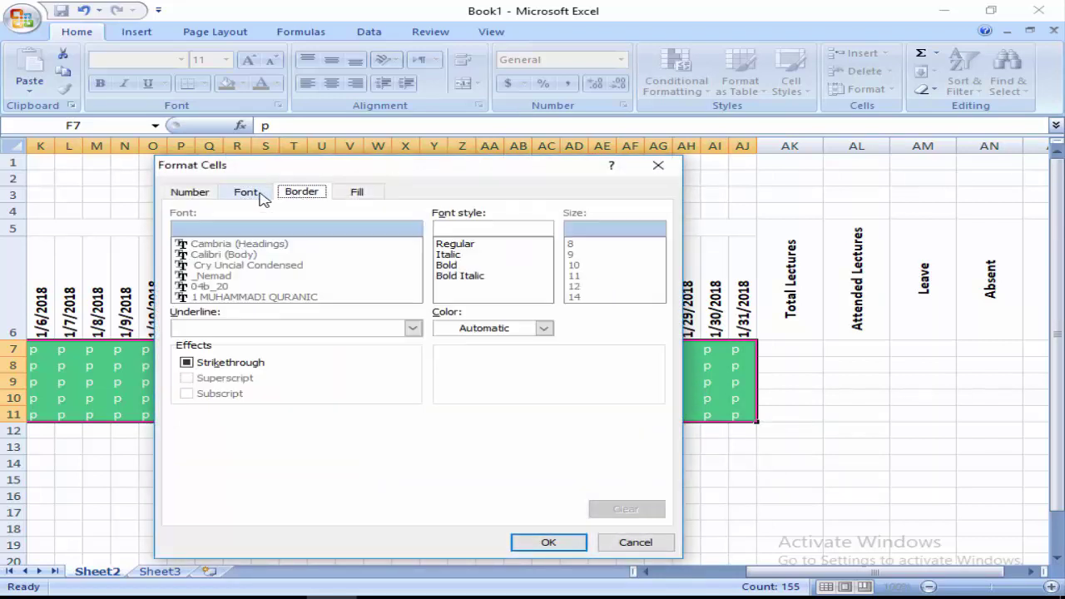
left_click(543, 328)
left_click(444, 379)
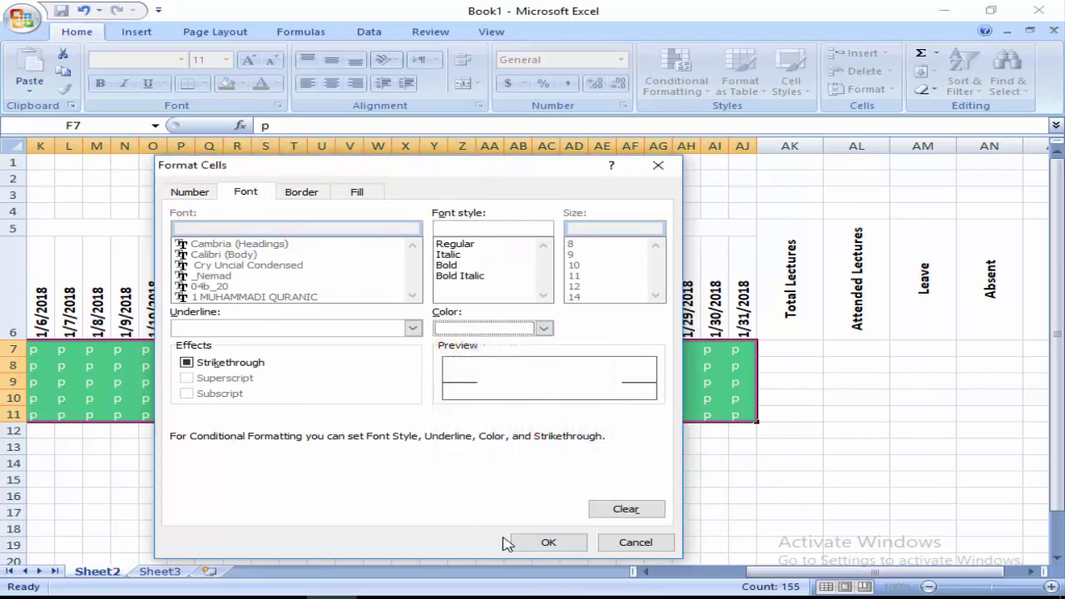
left_click(516, 544)
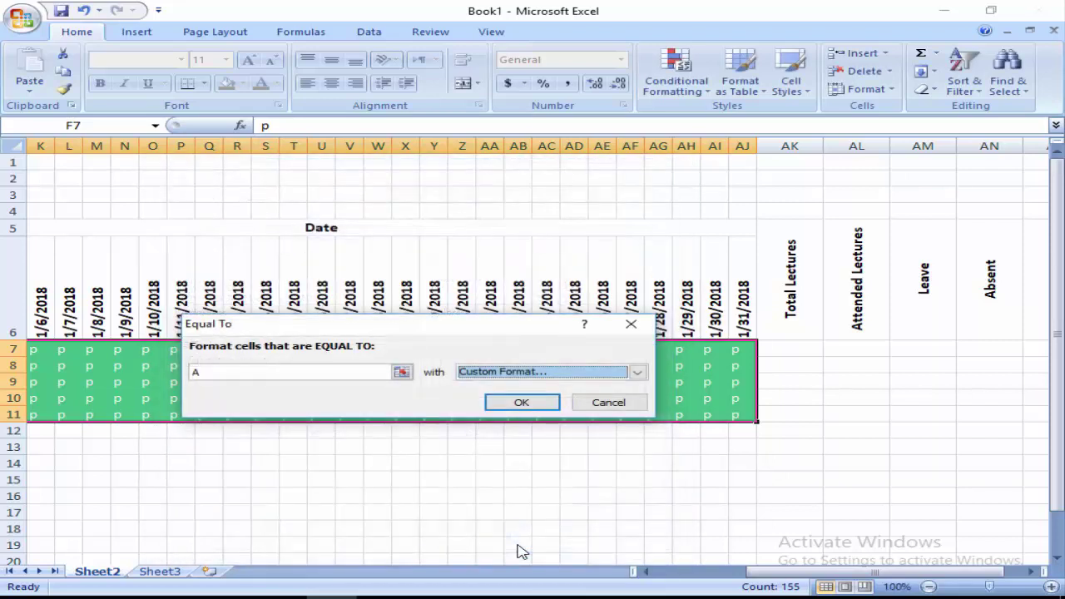
left_click(520, 405)
Step: Start another Equal To rule with a custom yellow fill
left_click(676, 75)
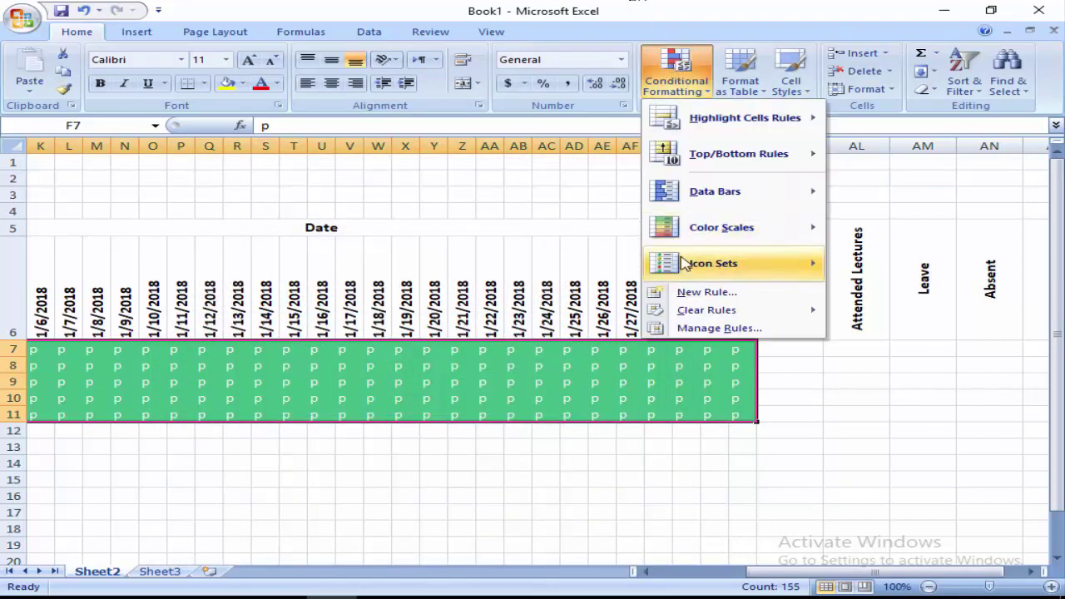
mouse_move(685, 263)
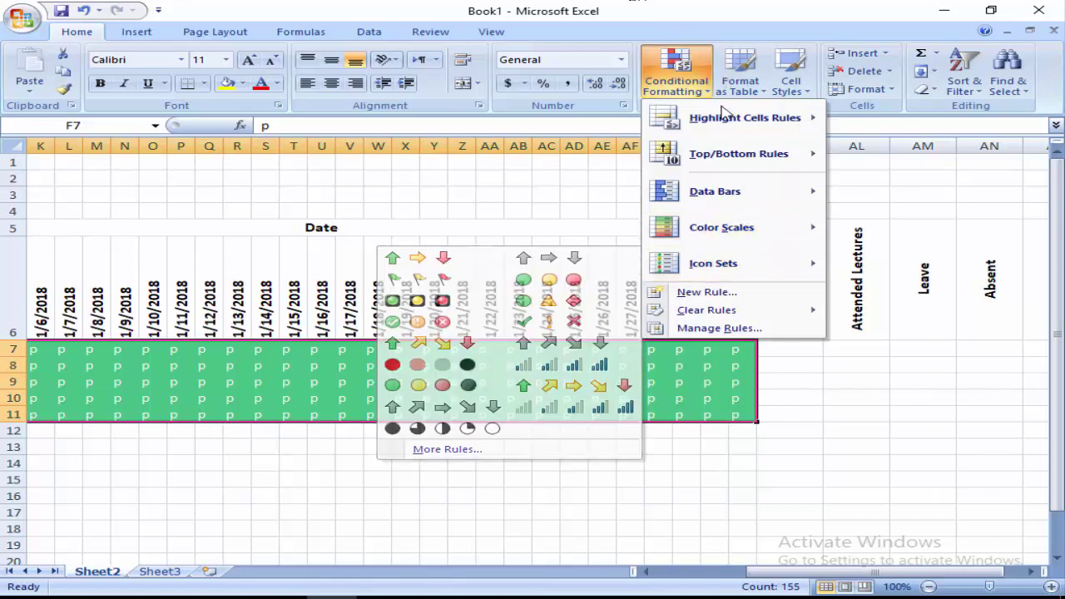
mouse_move(749, 117)
left_click(878, 226)
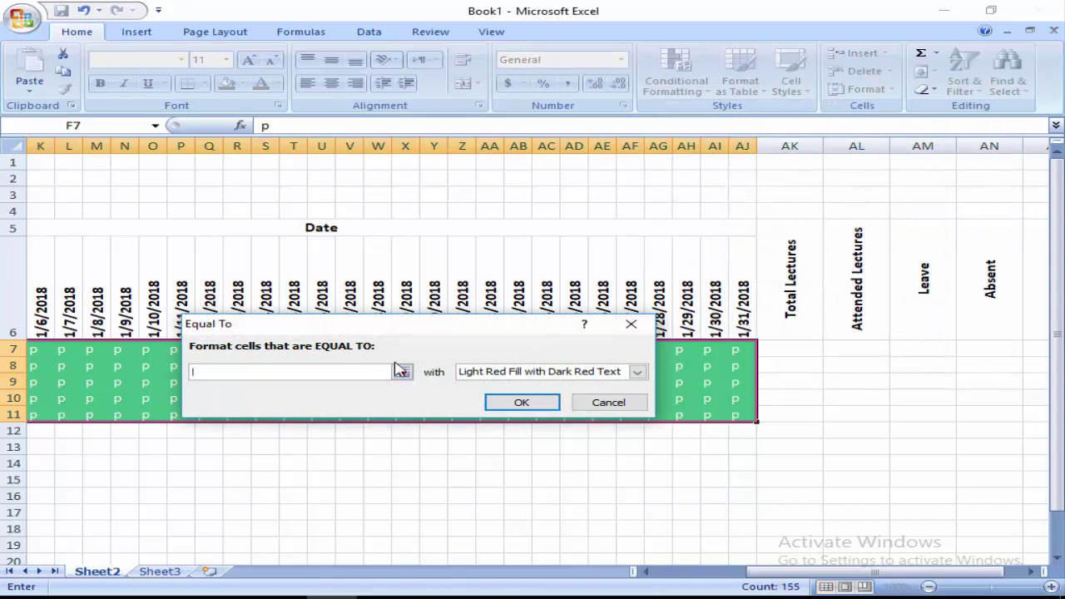
key("Tab")
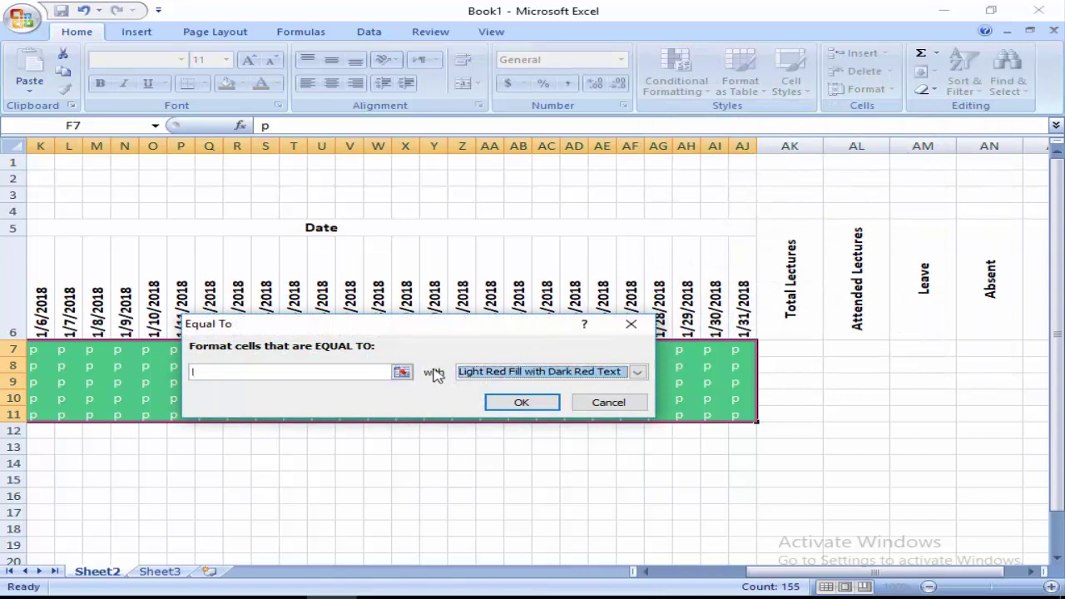
left_click(469, 372)
left_click(490, 451)
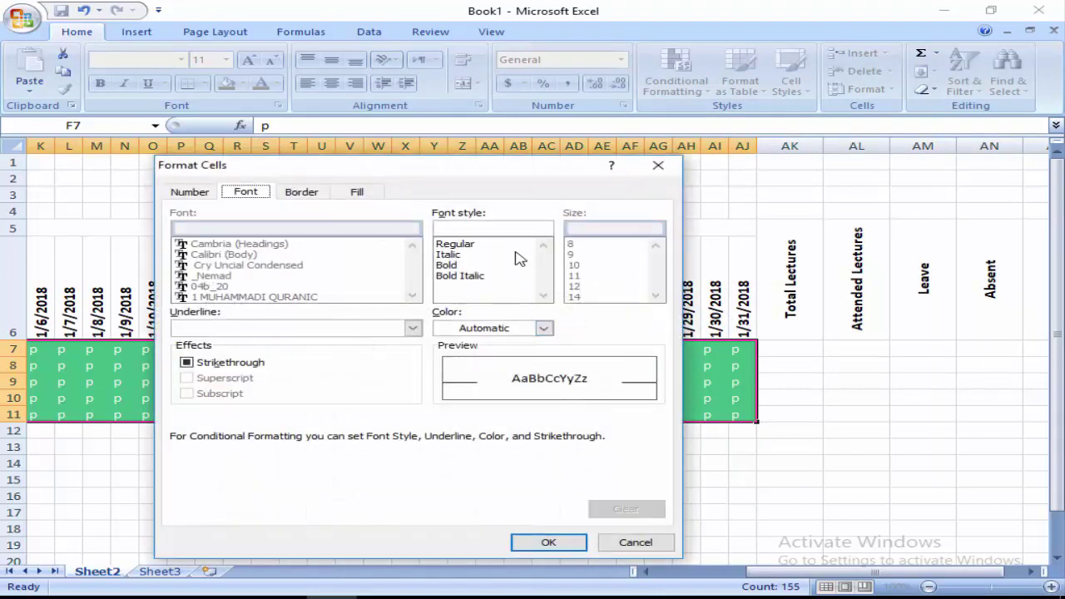
left_click(353, 196)
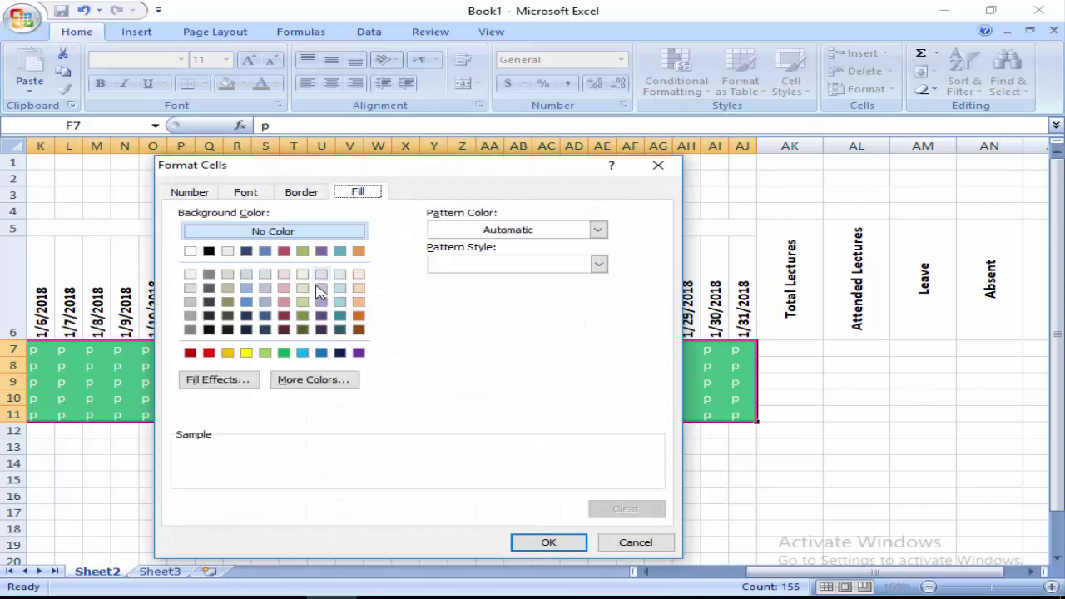
left_click(246, 353)
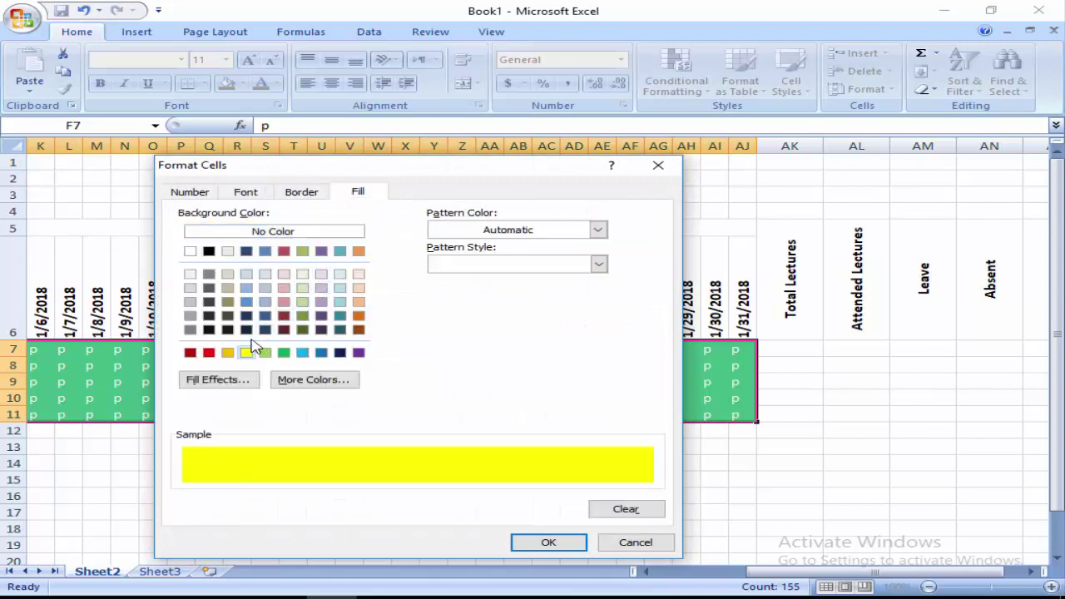
Step: Keep the font colour Automatic, set the match value to L, and confirm
left_click(263, 194)
left_click(512, 328)
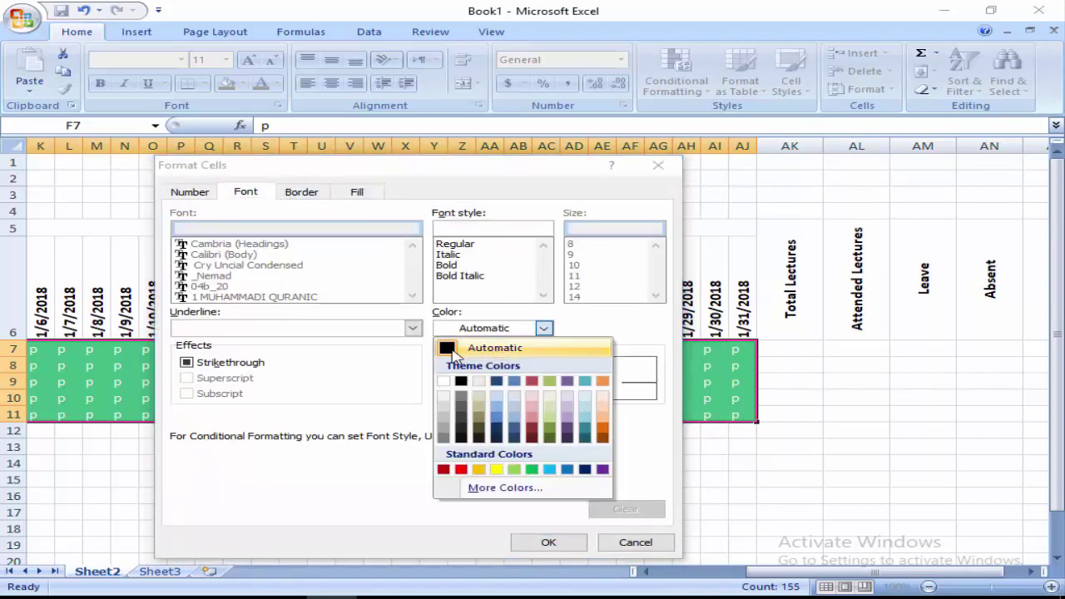
left_click(466, 349)
left_click(548, 546)
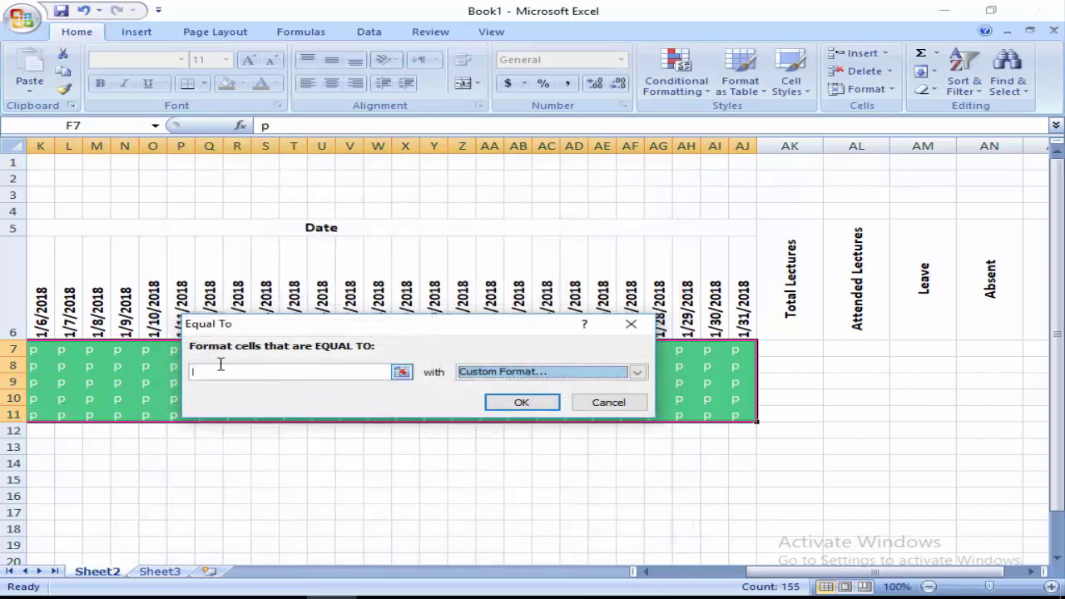
left_click(219, 370)
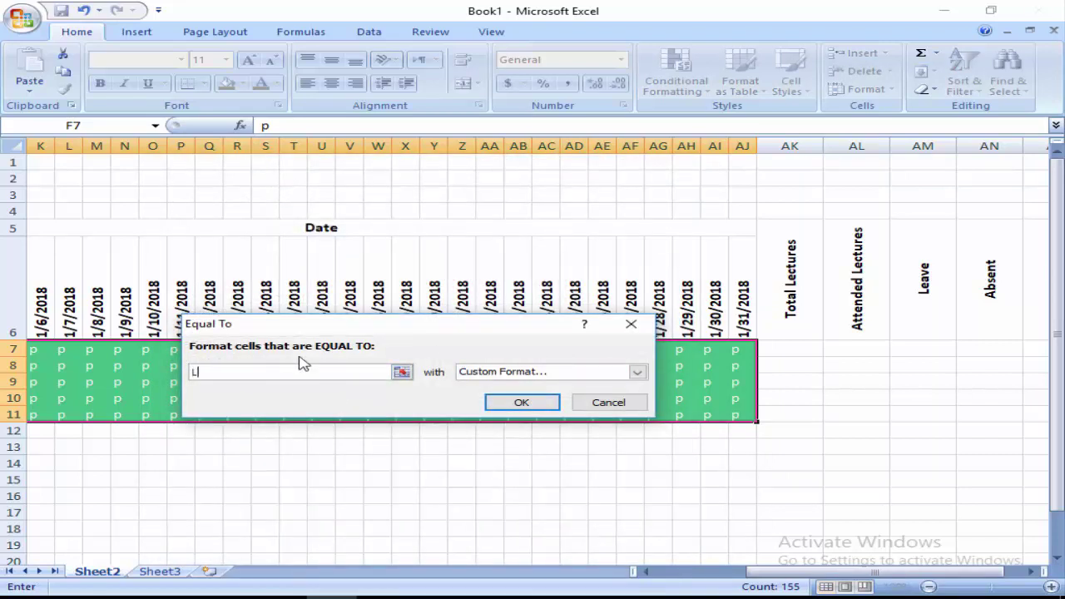
type("L")
left_click(535, 404)
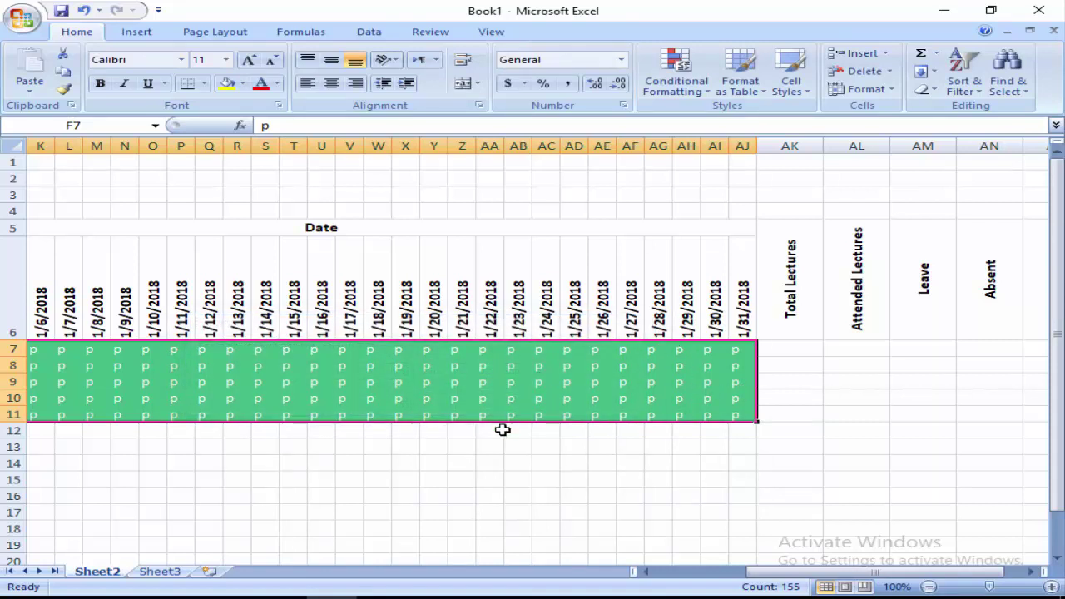
left_click(707, 79)
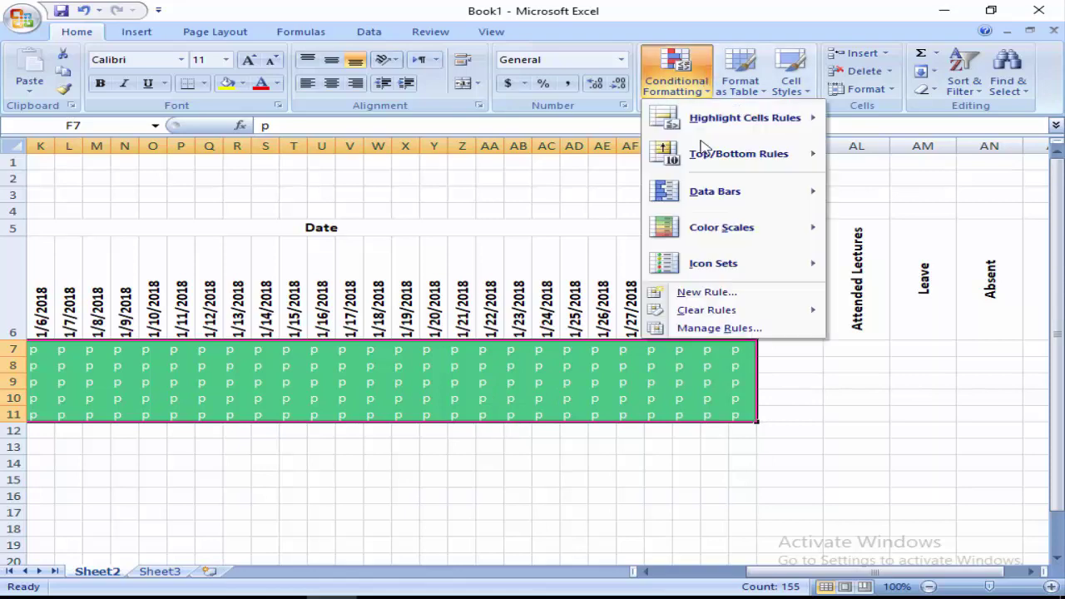
left_click(709, 328)
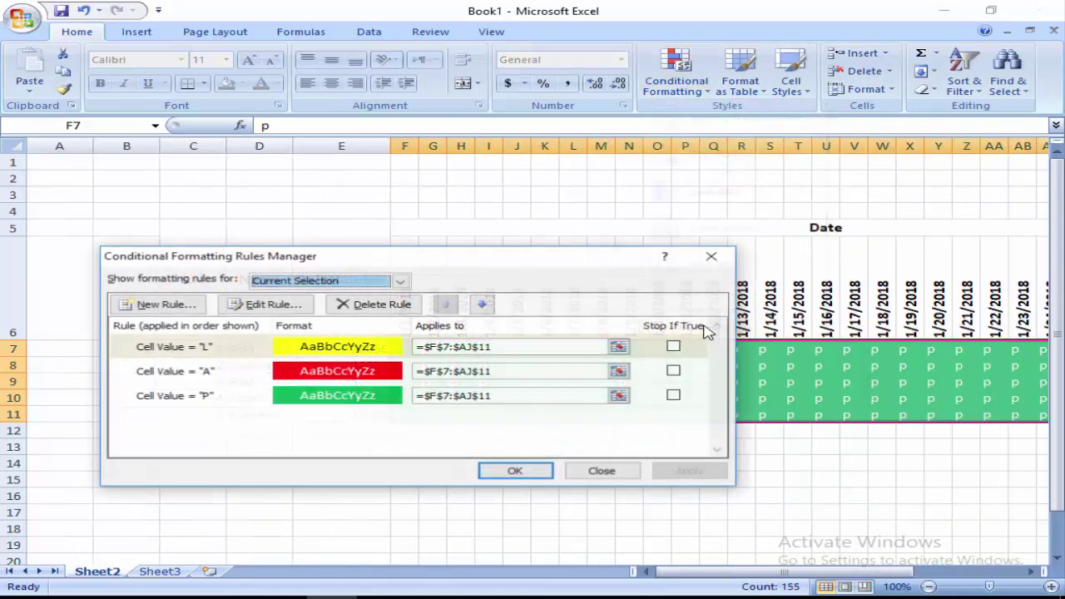
left_click(174, 347)
left_click(177, 371)
left_click(188, 398)
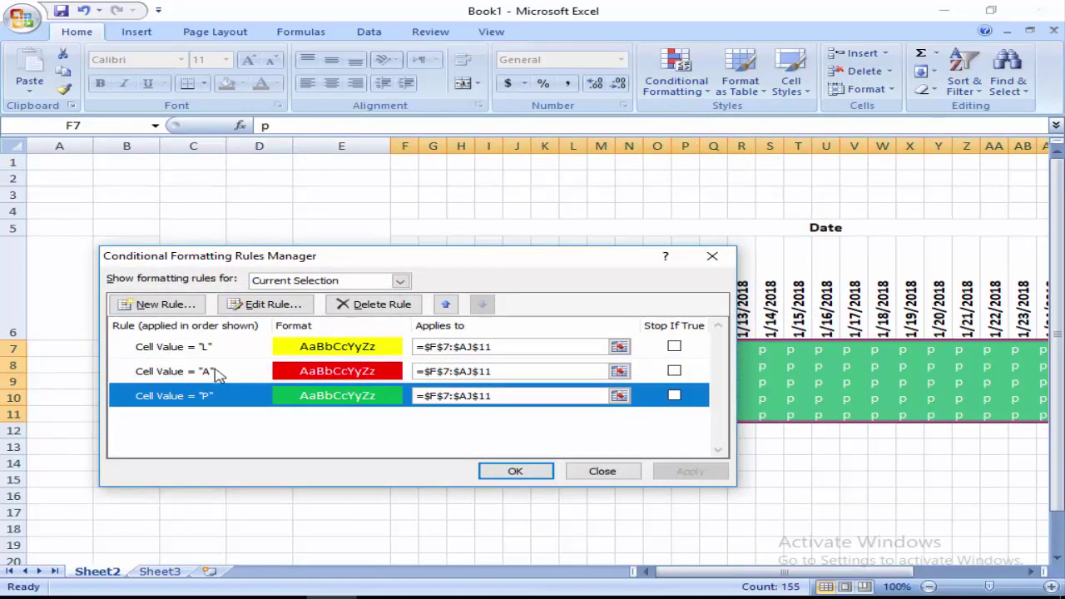
left_click(216, 373)
left_click(195, 348)
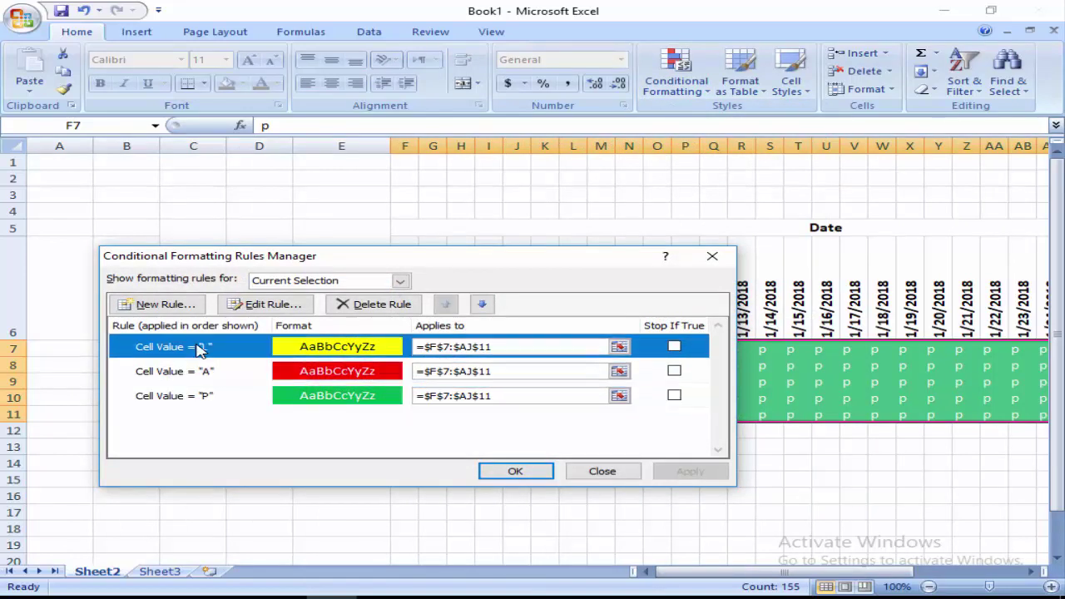
left_click(593, 475)
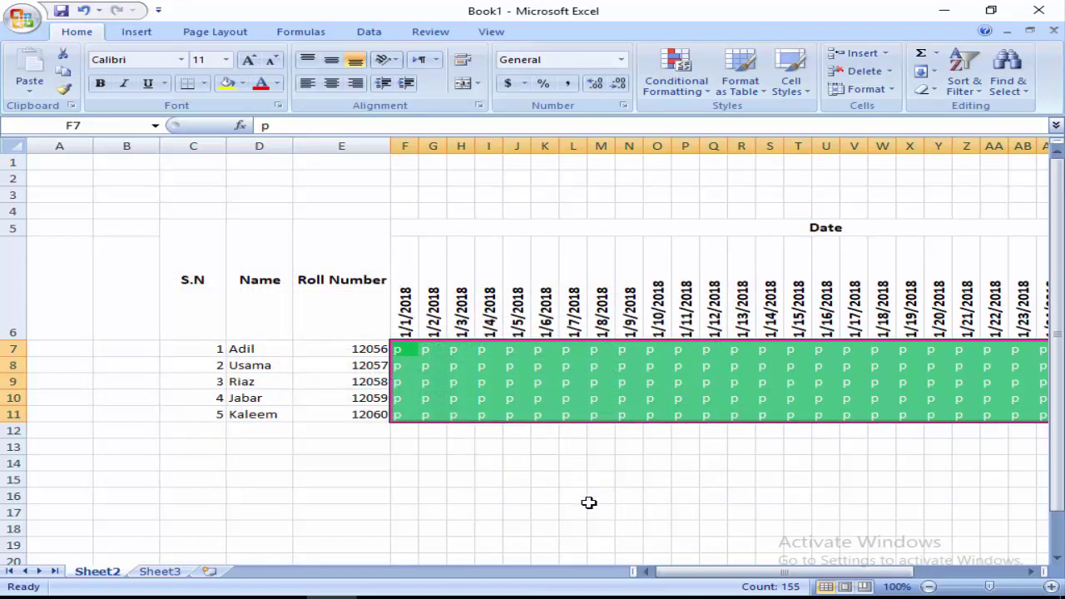
Step: Fill the attendance grid with L, then P, then A to test each colour rule
type("L")
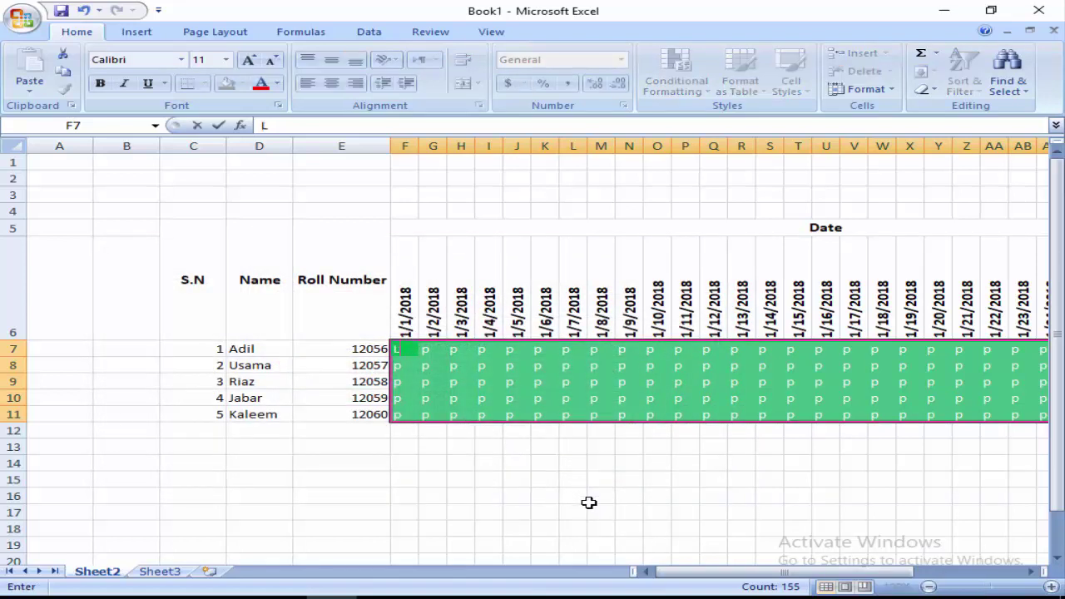
key("ctrl+Return")
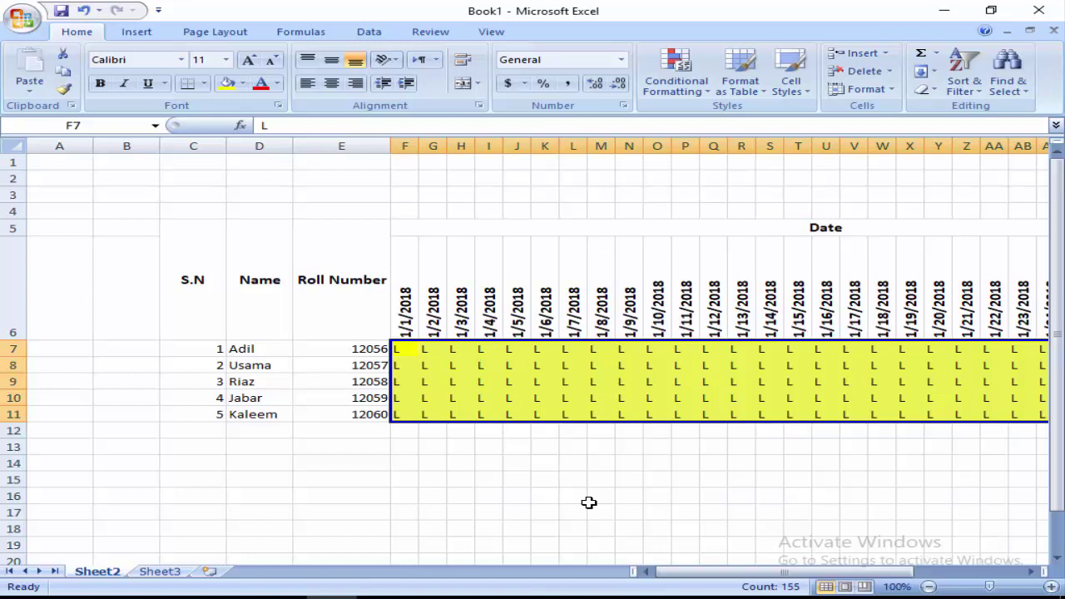
type("P")
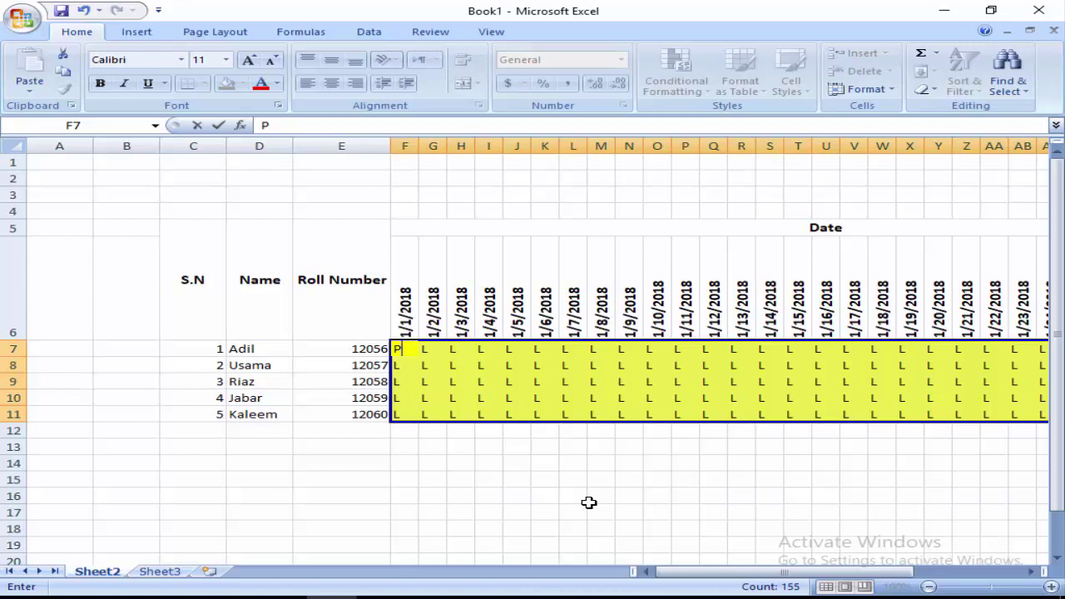
key("ctrl+Return")
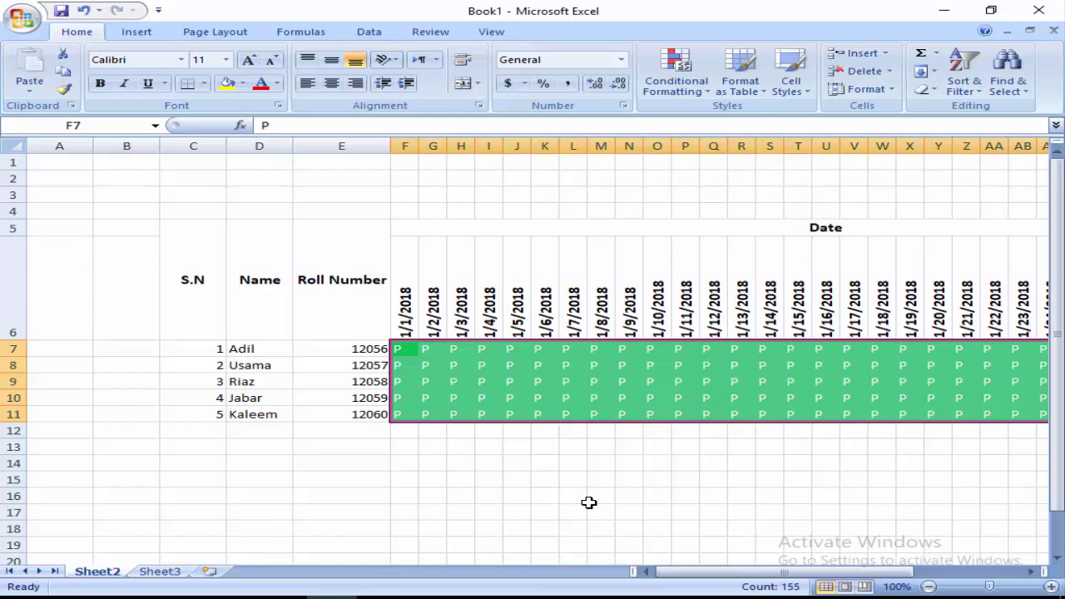
type("A")
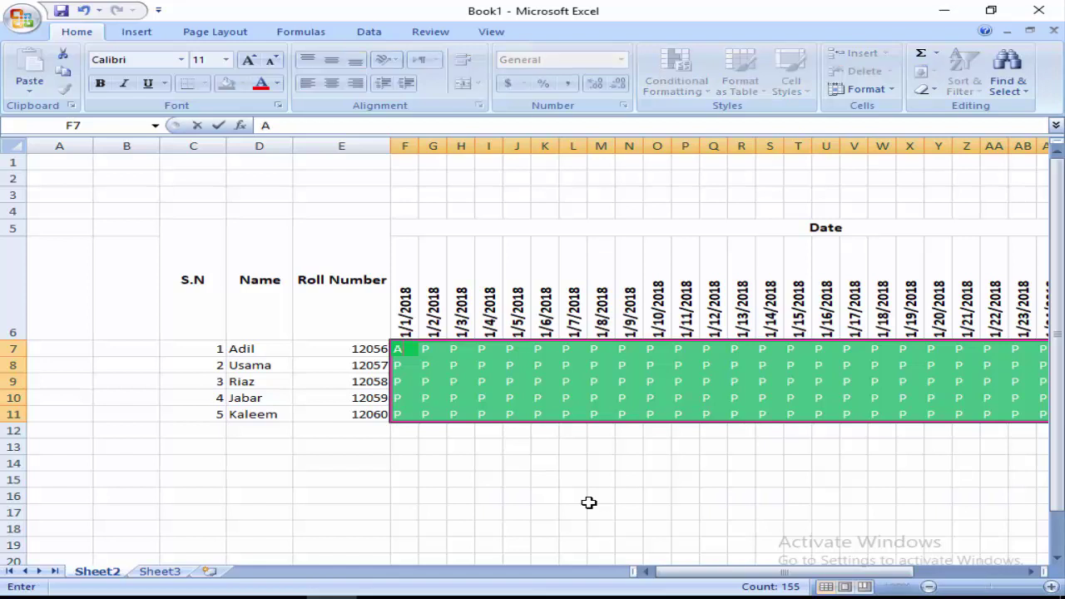
key("ctrl+Return")
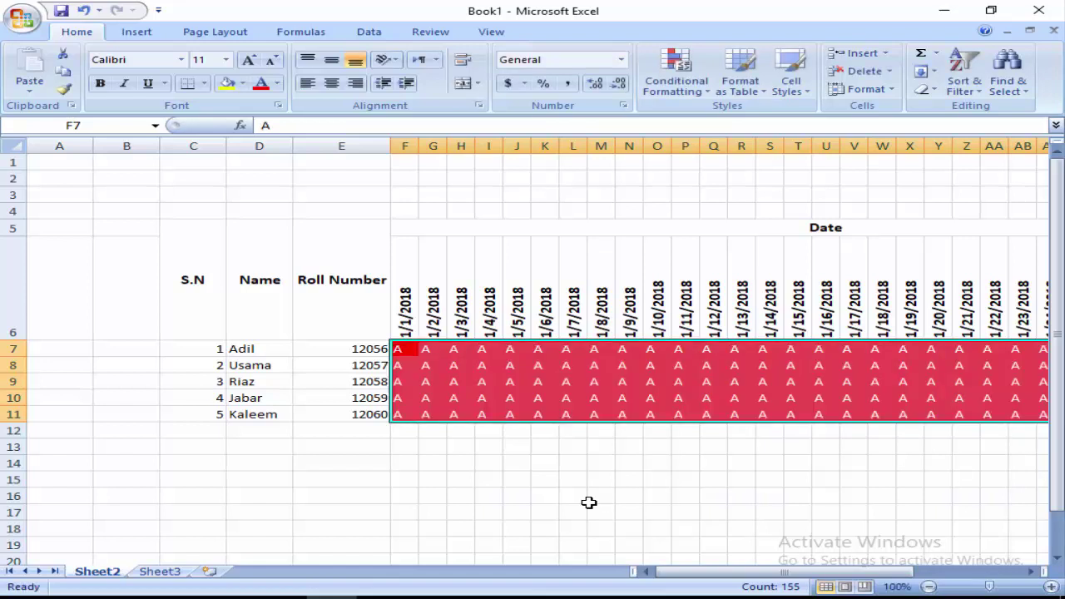
left_click_drag(725, 574, 842, 581)
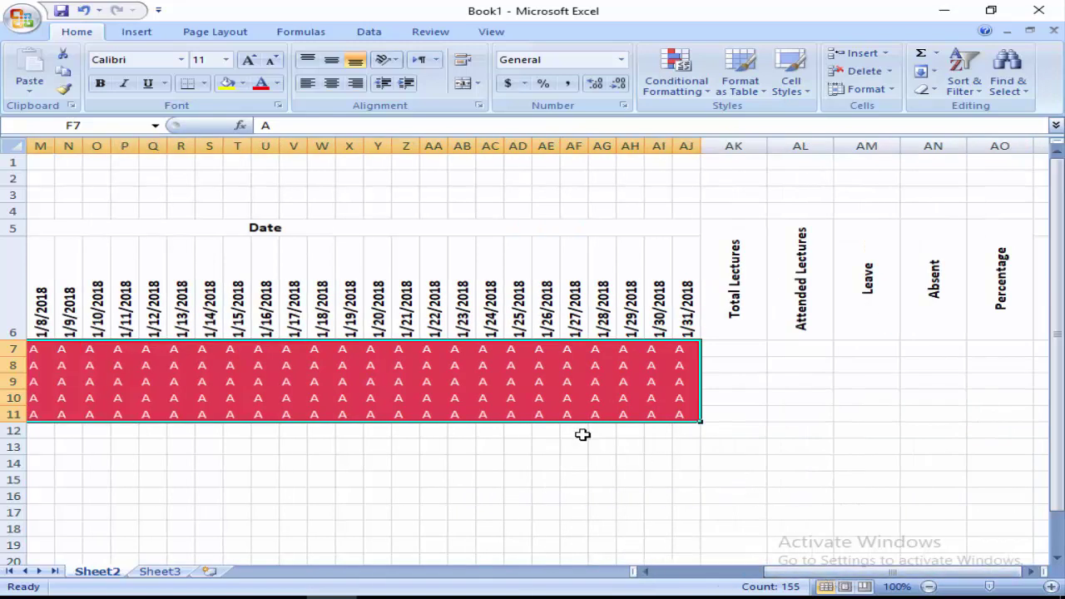
double_click(742, 345)
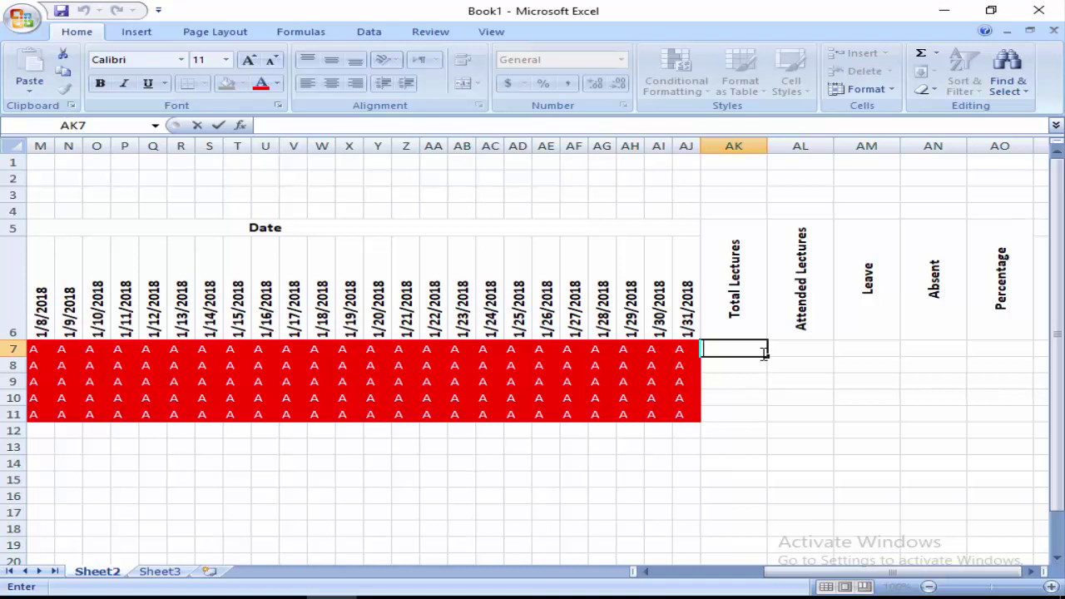
Step: Enter =COUNTA(F7:AJ7) in AK7 to count the first student's lectures
type("=COUNT")
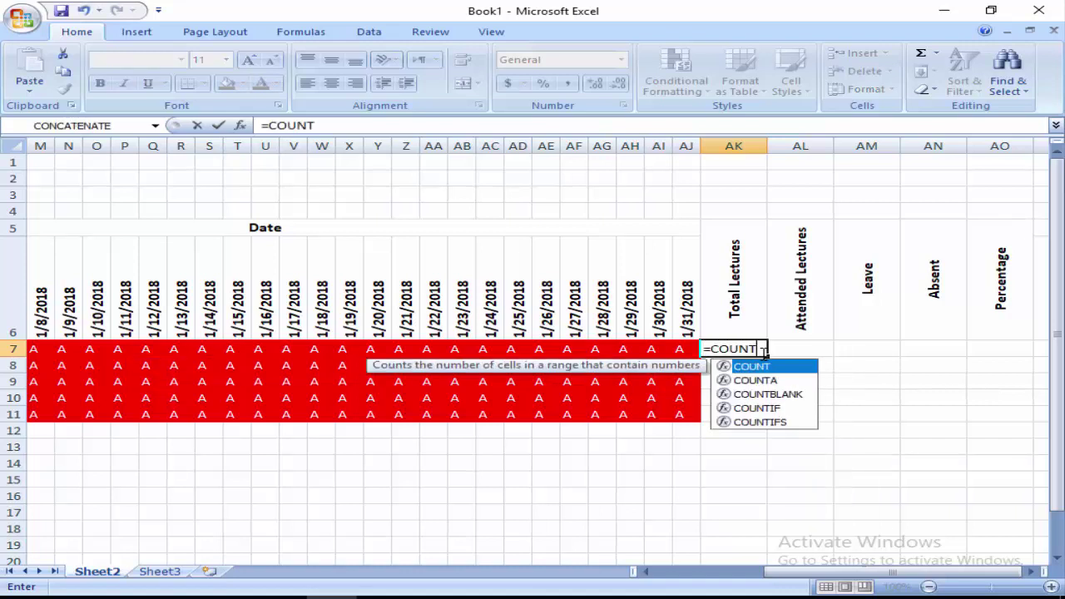
type("A")
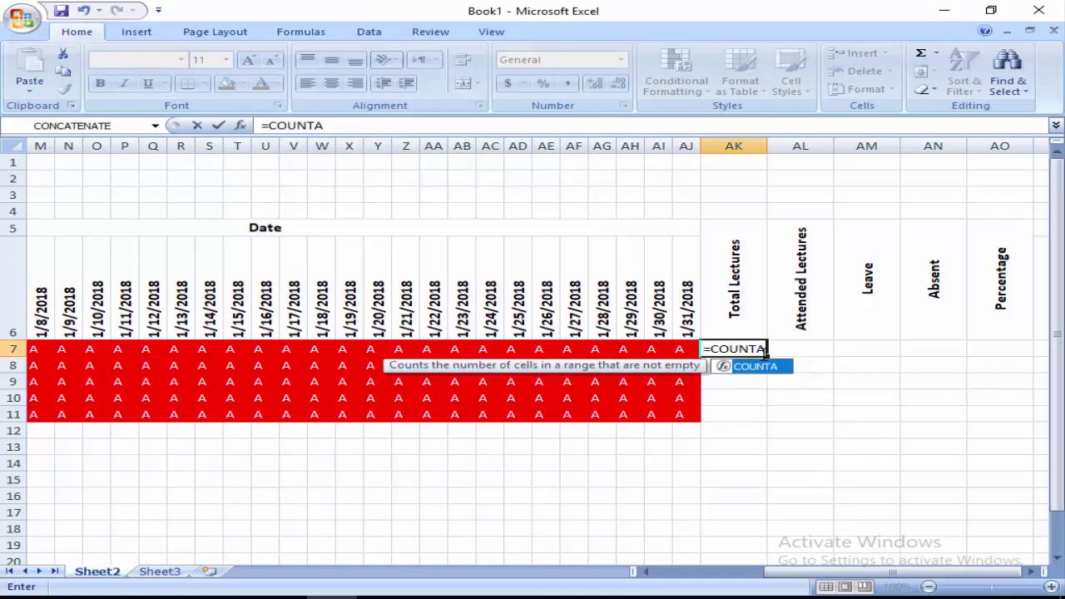
type("(")
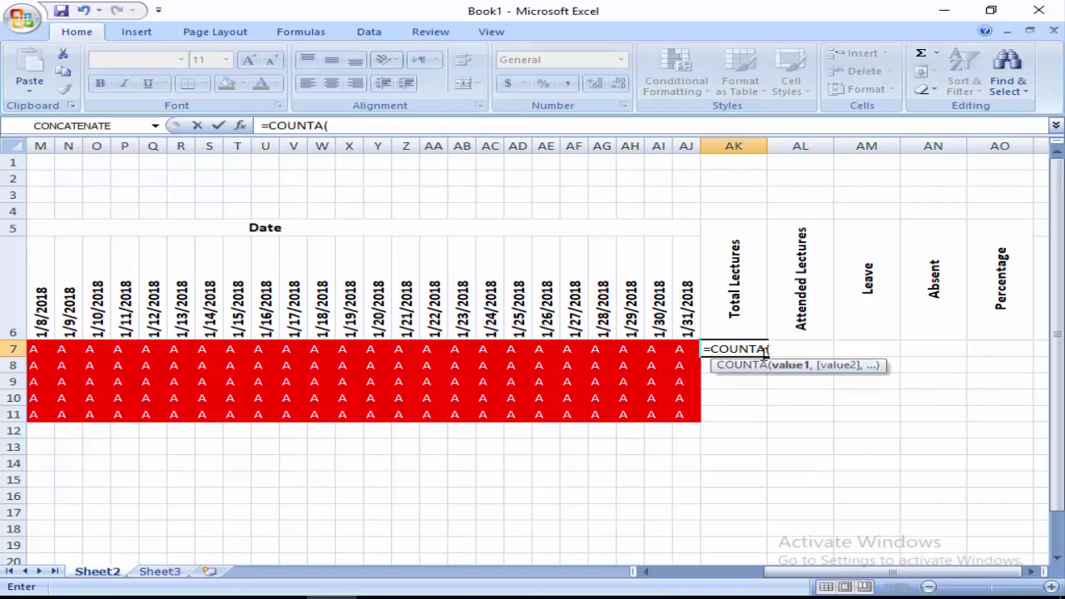
left_click_drag(676, 348, 348, 348)
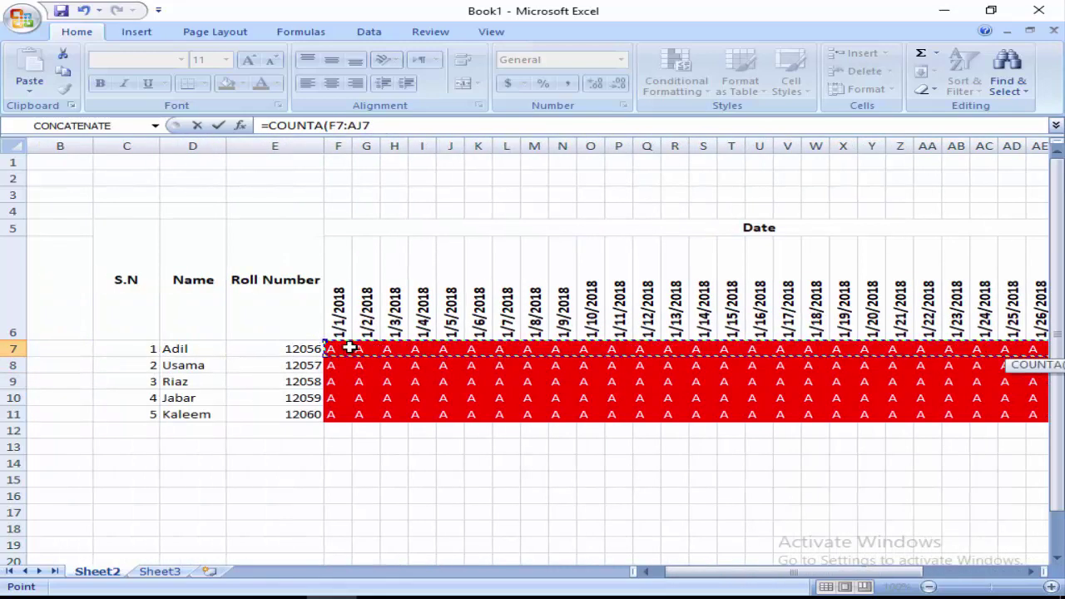
key("Return")
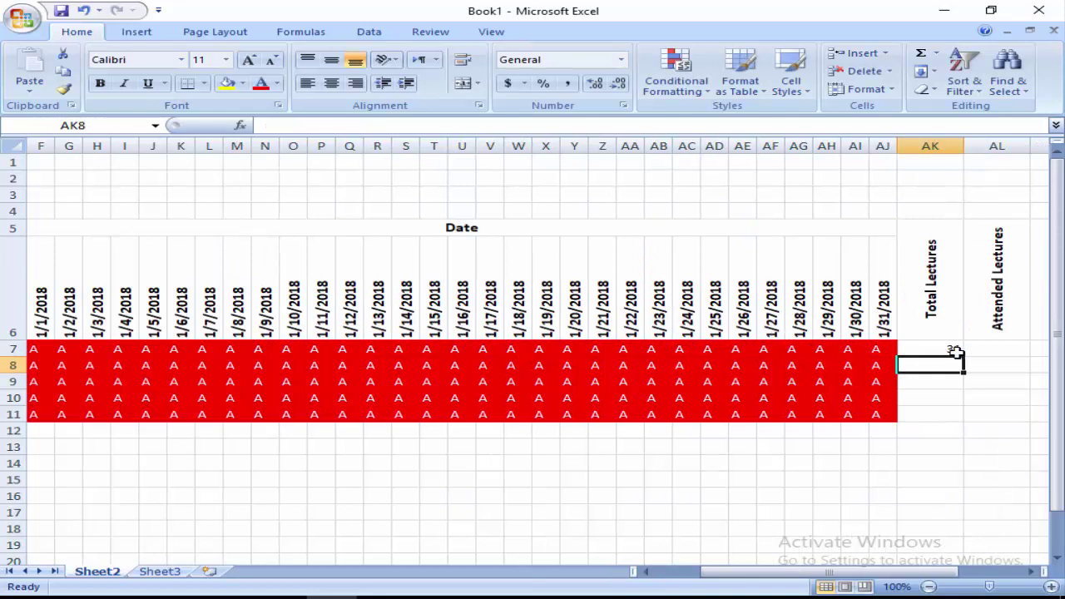
left_click(955, 350)
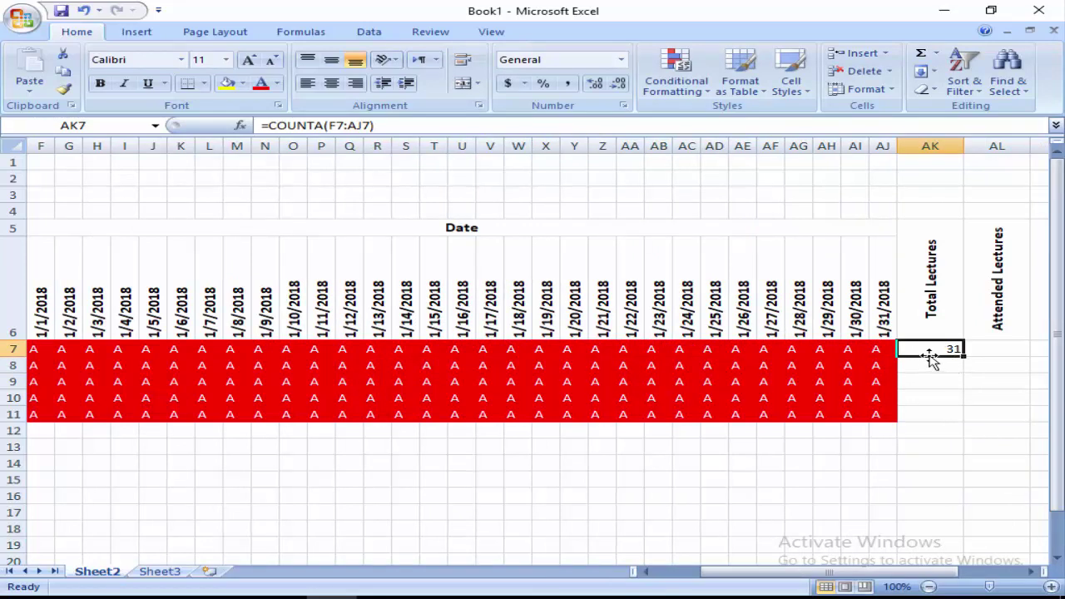
Step: Enter =COUNTIF(F7:AJ7,"P") in Attended Lectures cell AL7 to count the first student's present days
left_click(997, 349)
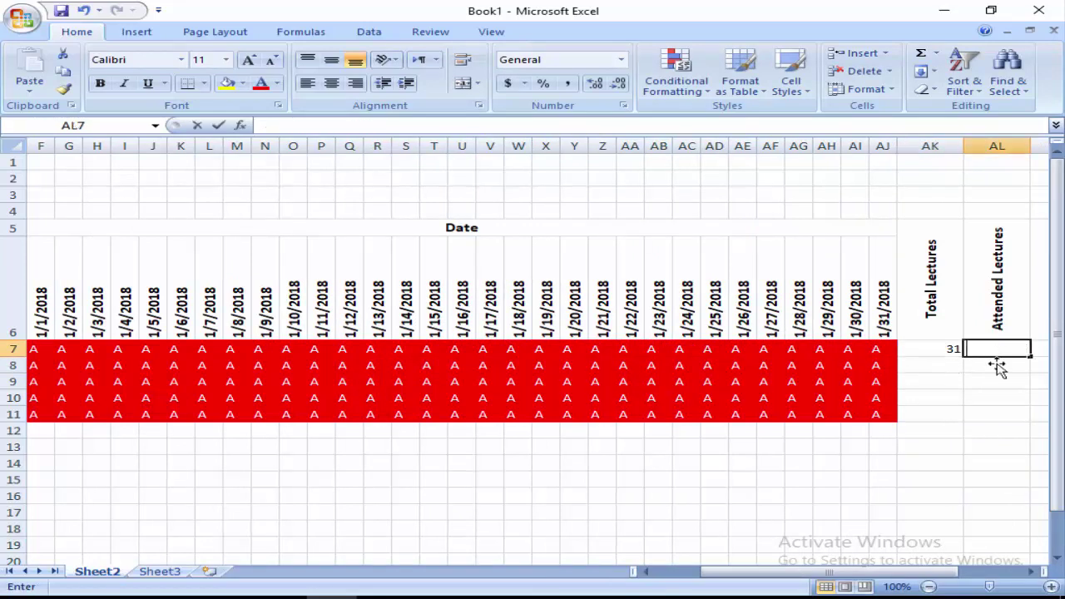
left_click(1032, 572)
left_click(1032, 572)
left_click(1032, 572)
left_click(1032, 571)
left_click(1032, 572)
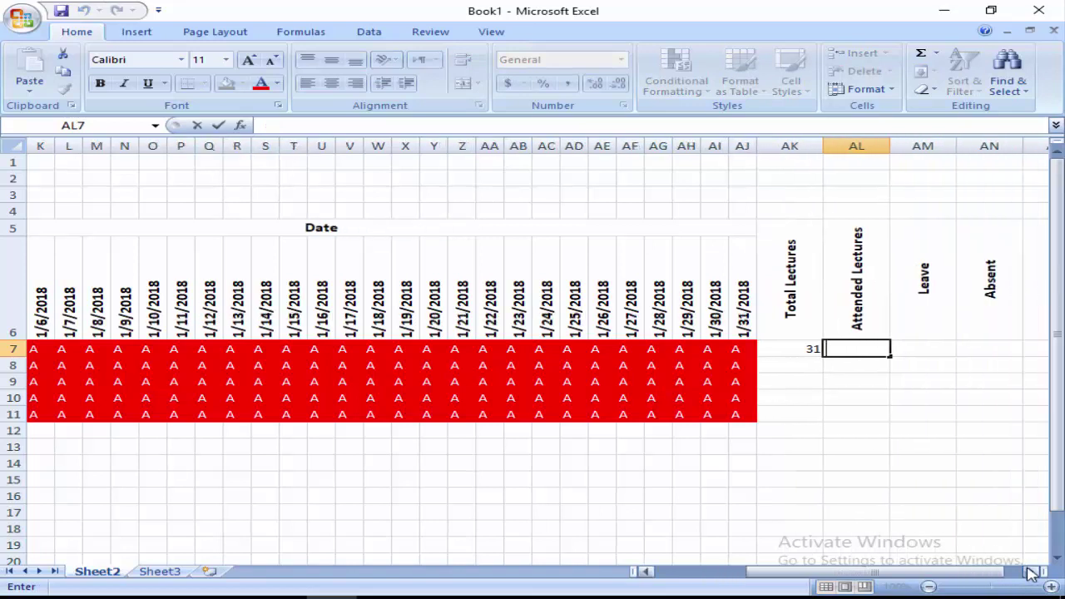
left_click(1033, 571)
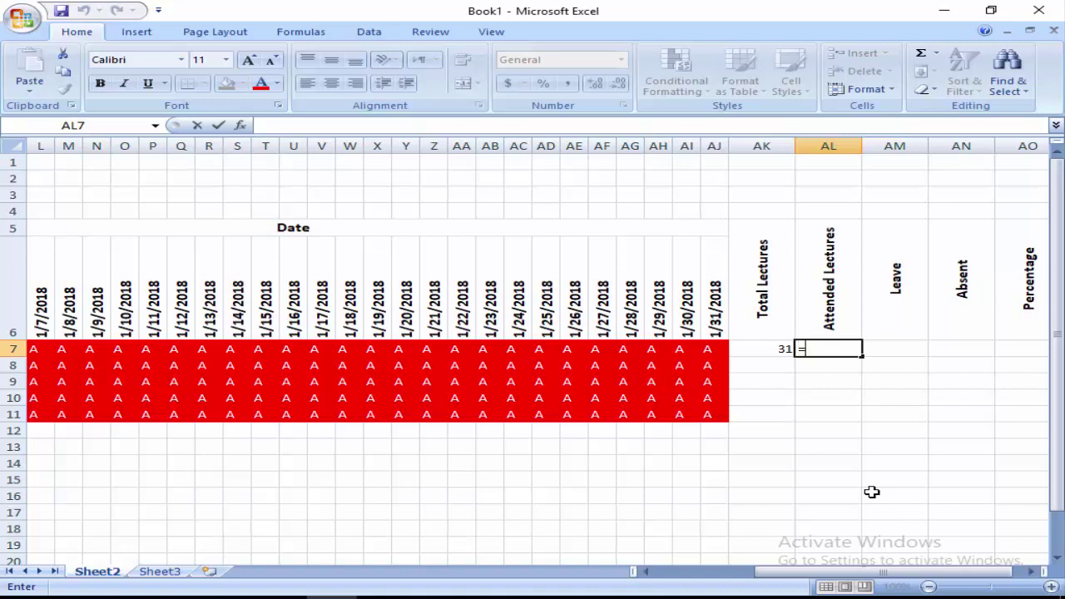
type("COUNT")
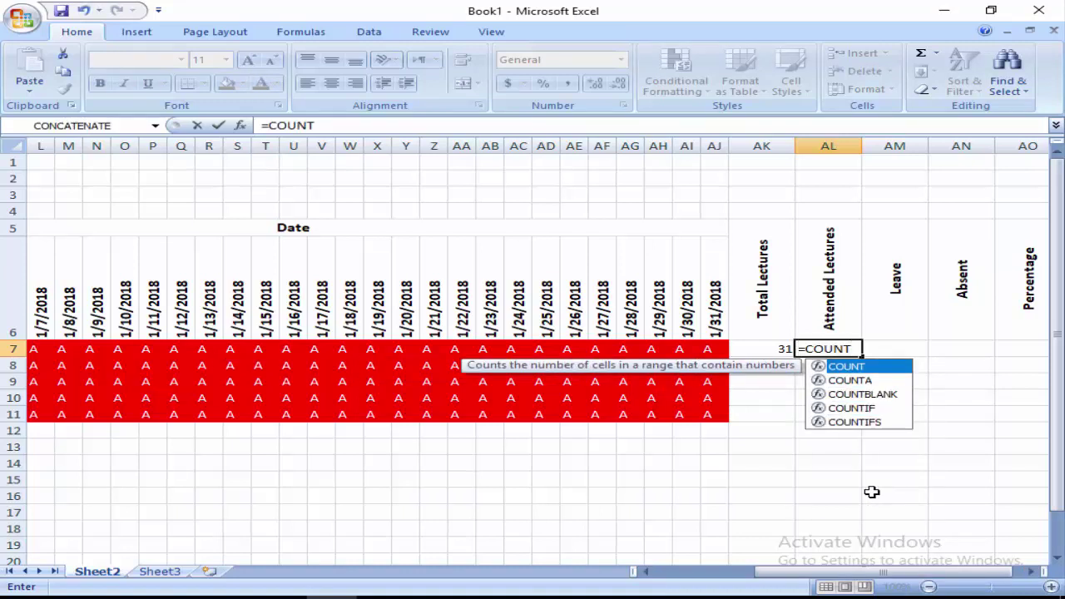
type("IF(")
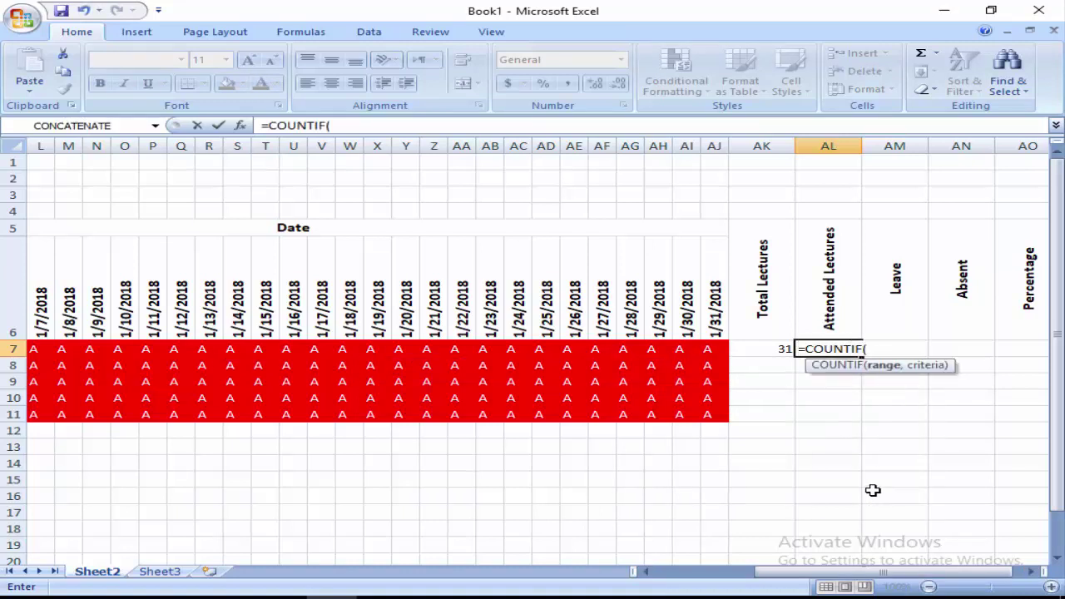
left_click_drag(769, 580, 651, 566)
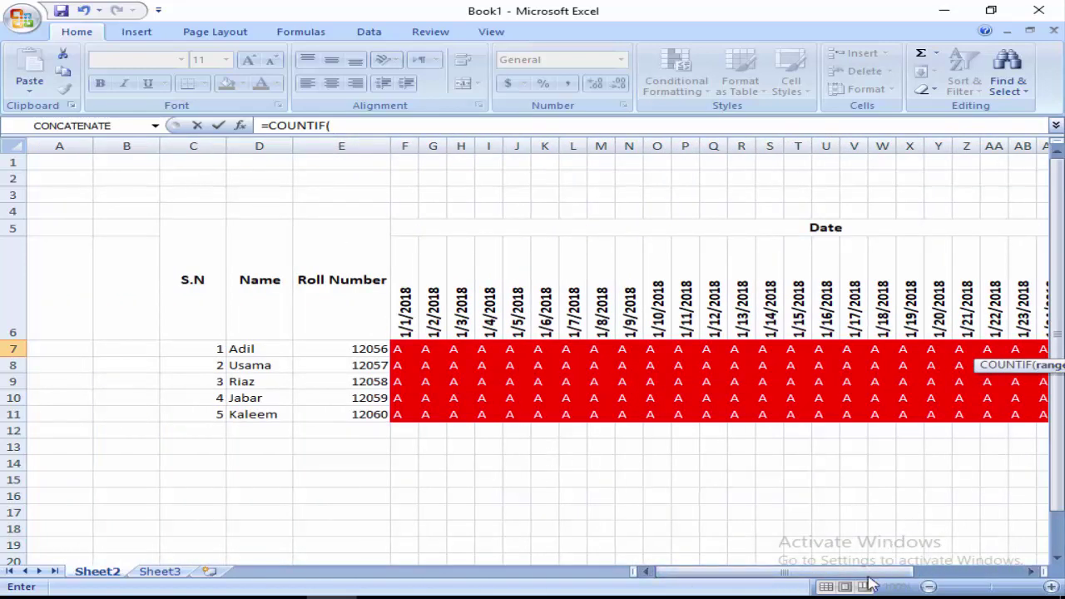
left_click_drag(911, 575, 1008, 504)
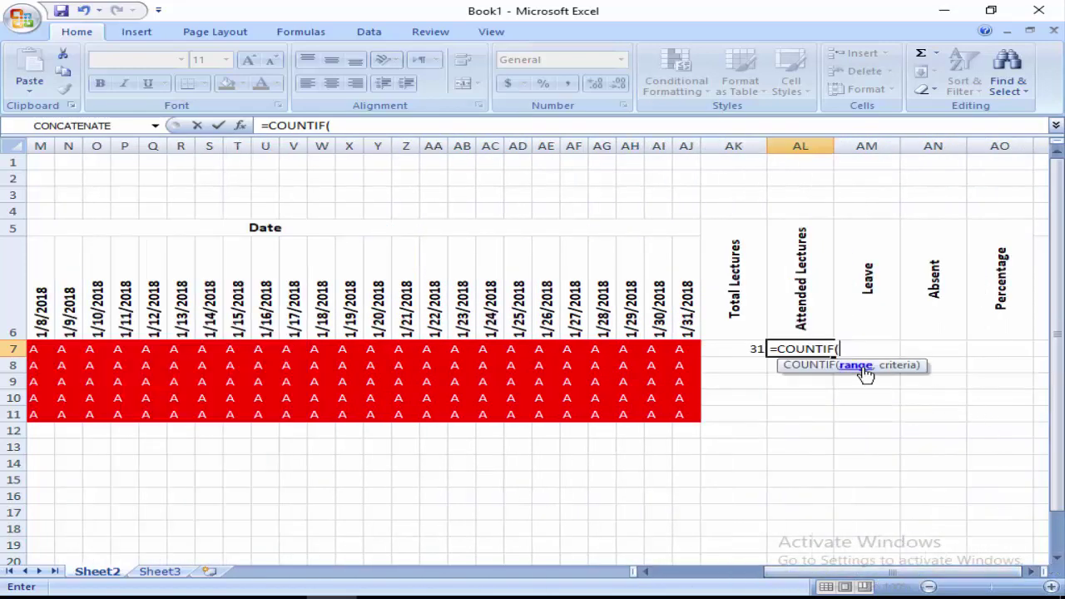
left_click_drag(688, 349, 260, 349)
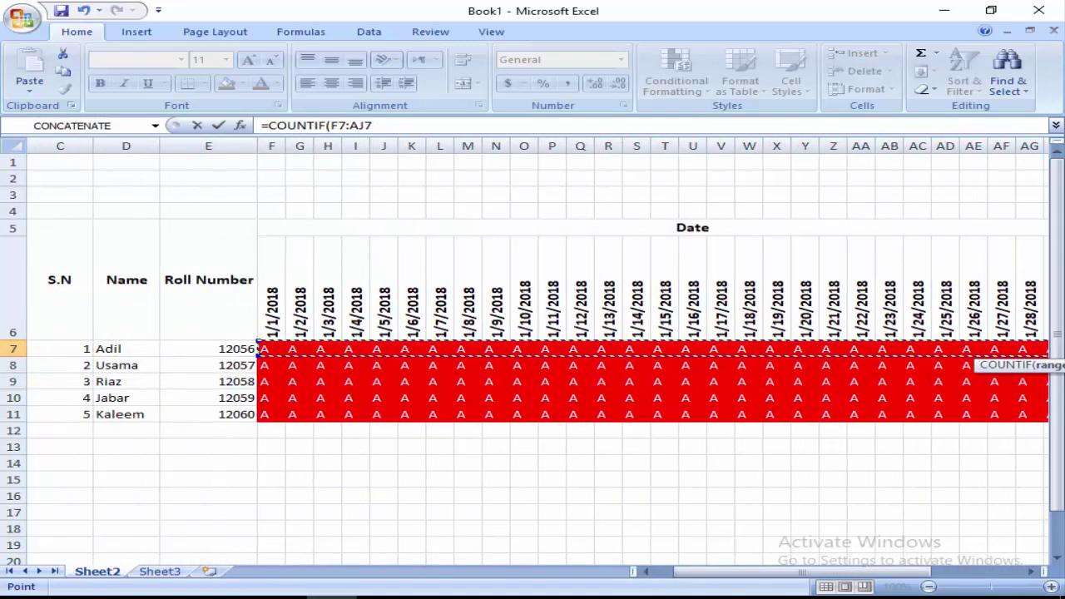
left_click_drag(820, 574, 951, 484)
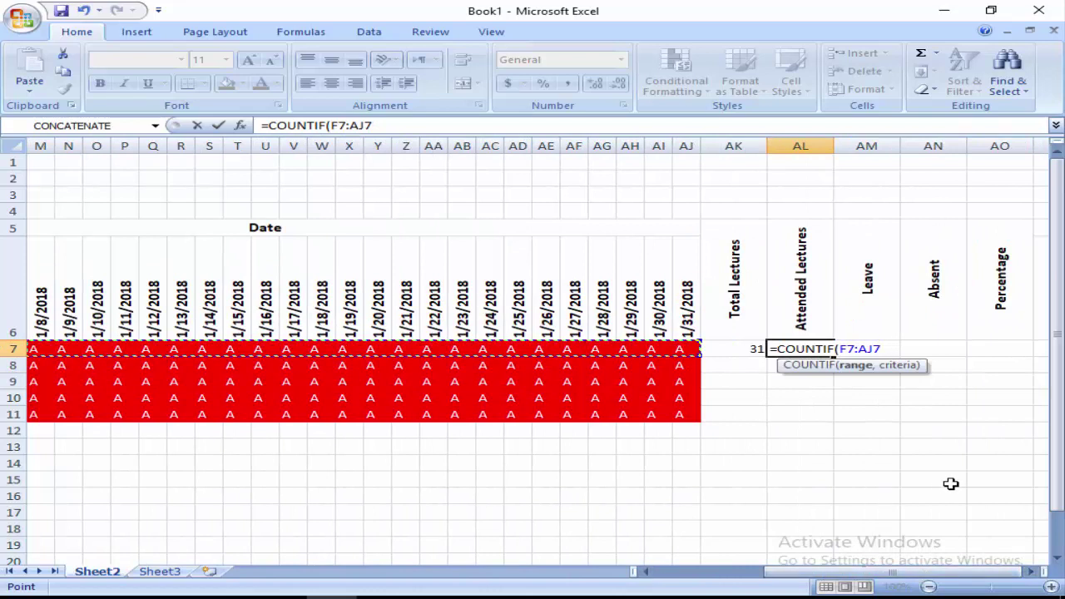
type(",\"P")
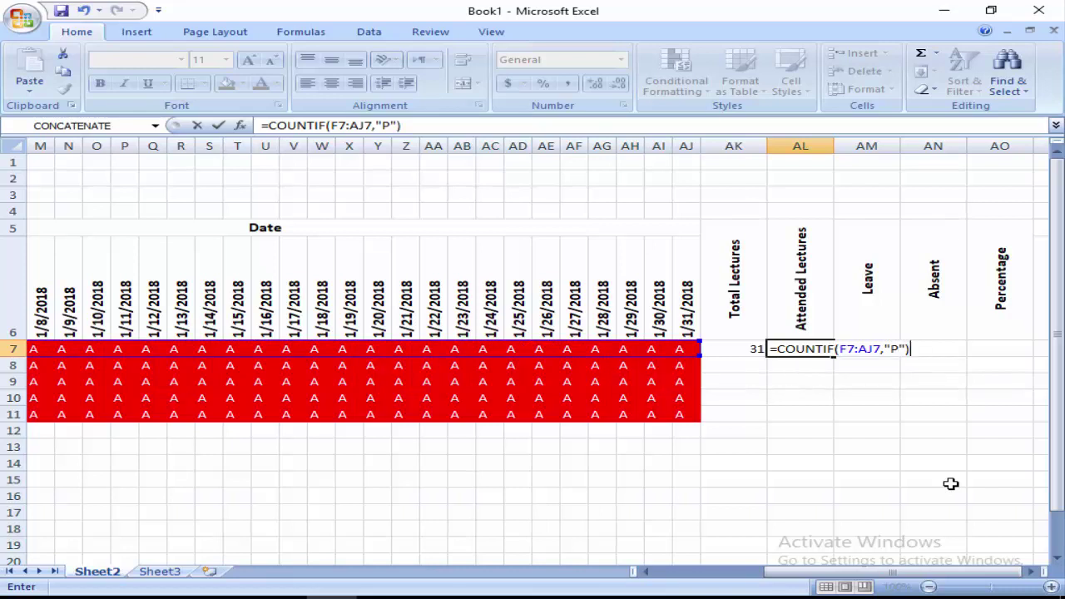
key("Return")
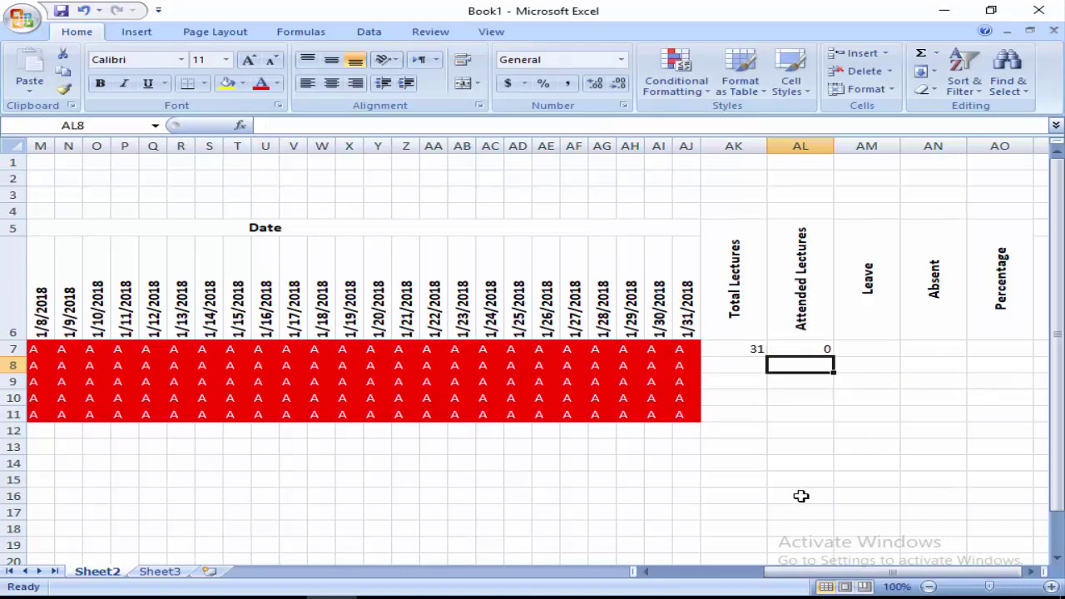
Step: Mark the first student present (P) on 1/31, 1/28 and 1/22, raising Attended Lectures to 3
mouse_move(889, 576)
left_mouse_down()
mouse_move(769, 577)
mouse_move(879, 577)
left_mouse_up()
left_click(716, 348)
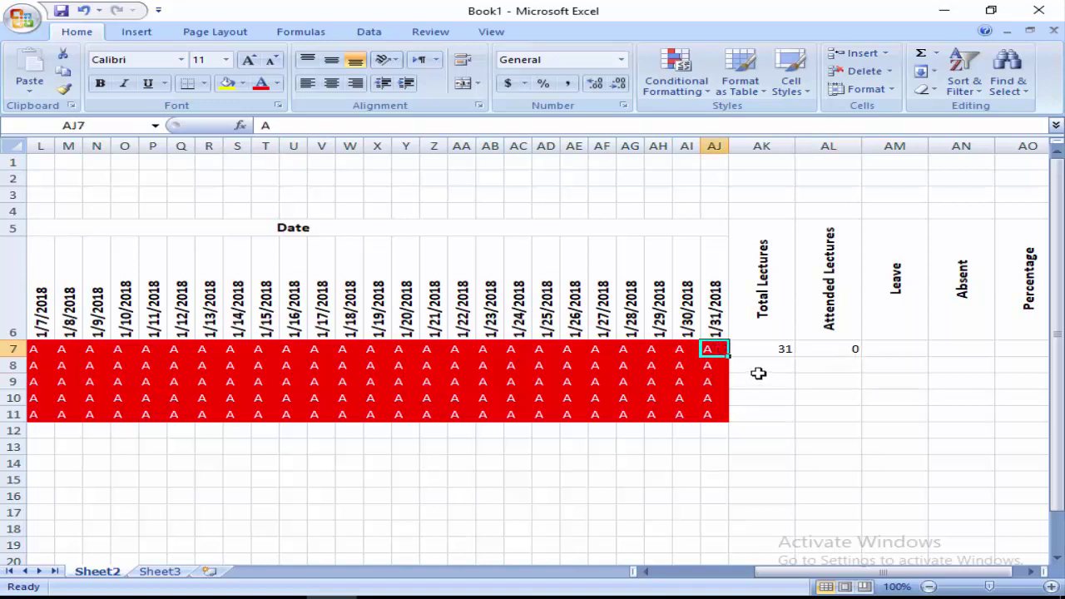
type("P")
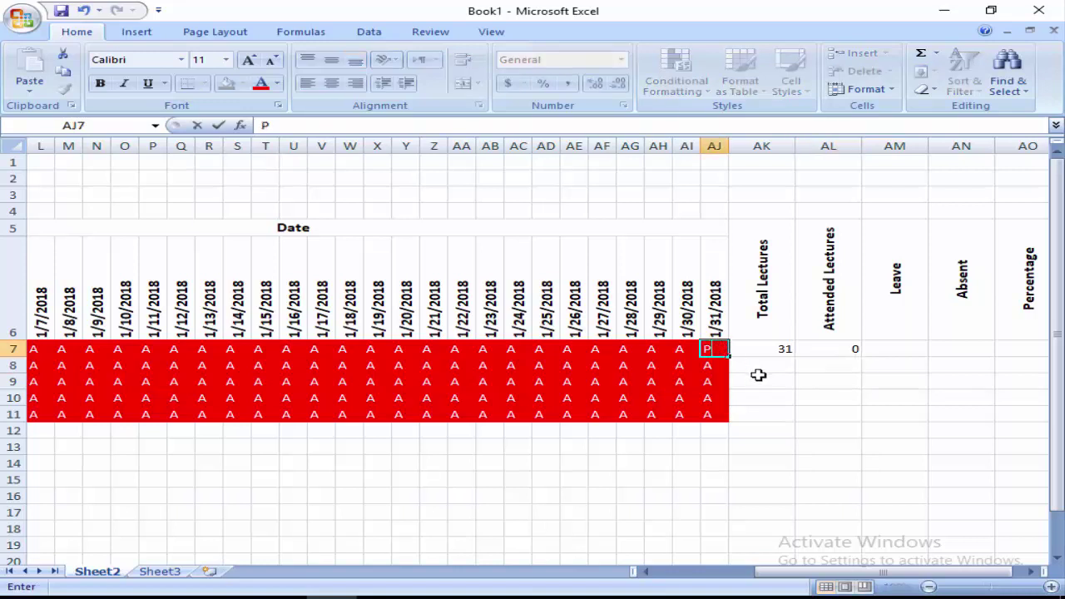
key("Return")
left_click(817, 348)
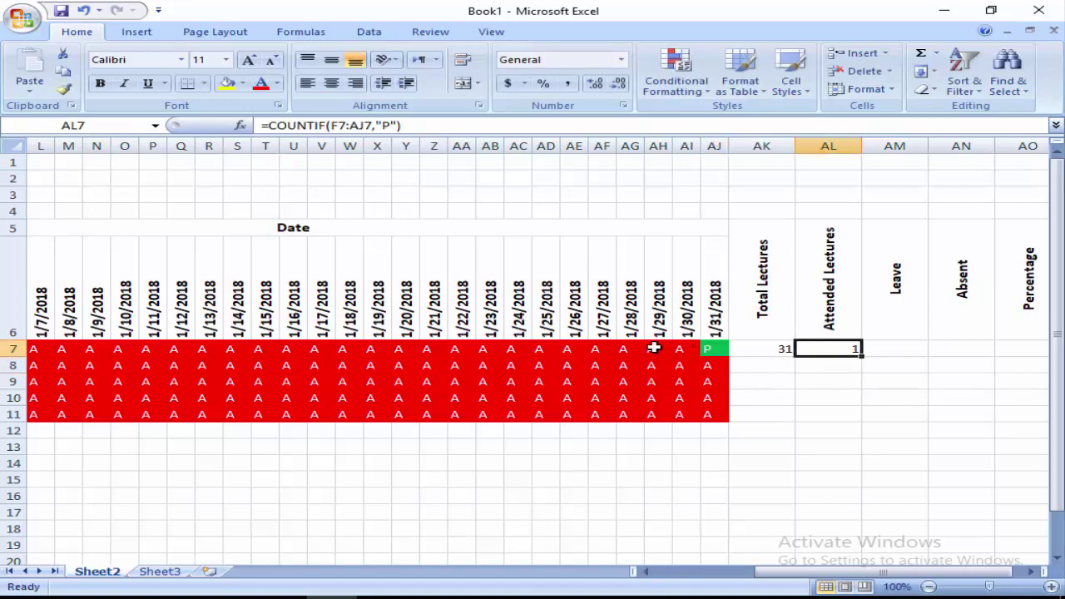
left_click(621, 349)
type("P")
key("Return")
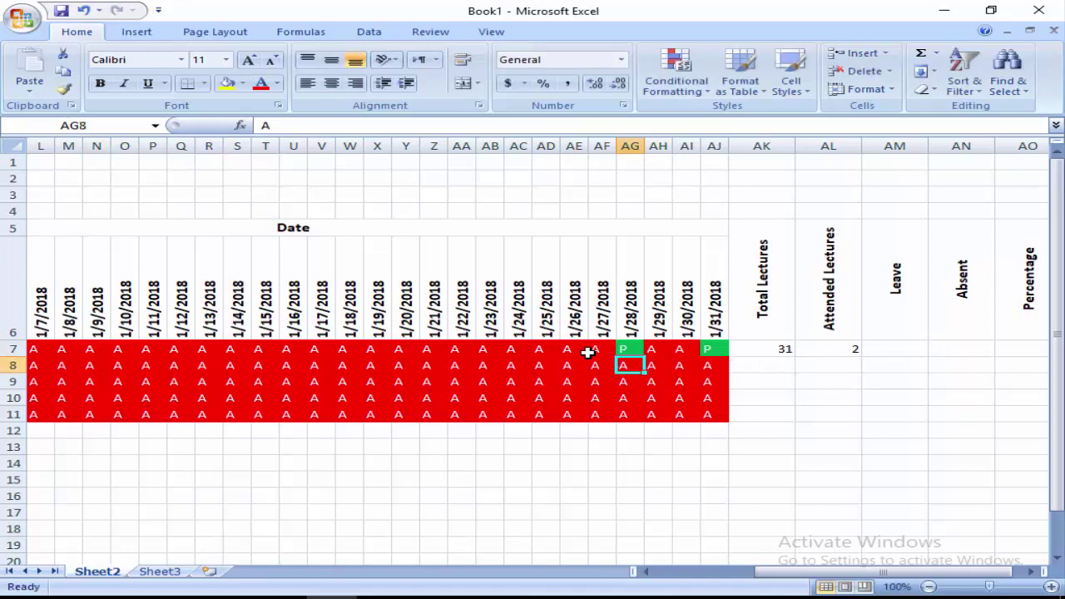
left_click(459, 351)
type("P")
key("Return")
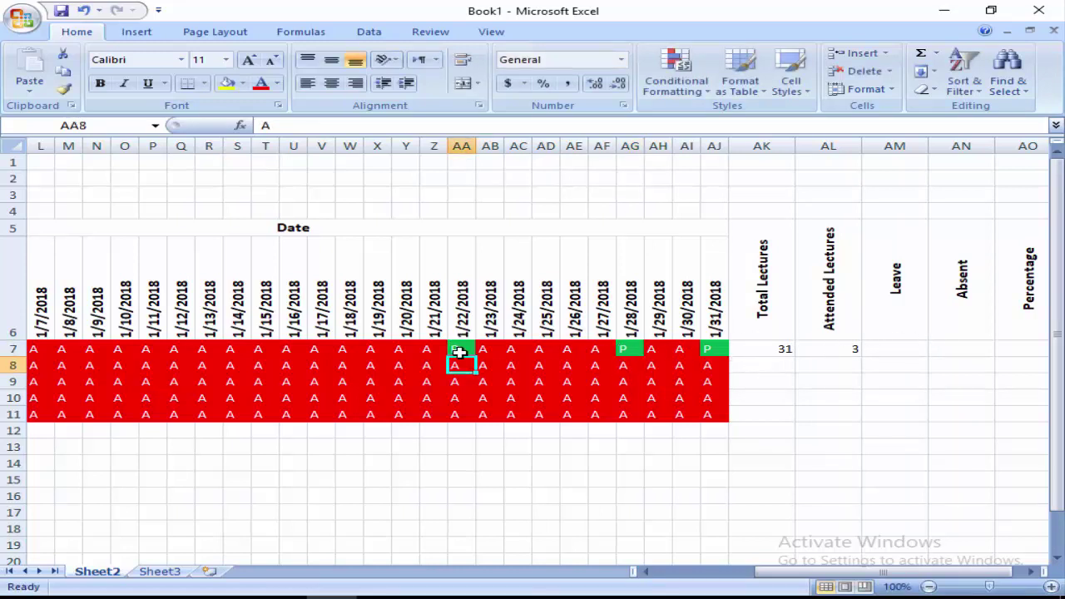
left_click(918, 347)
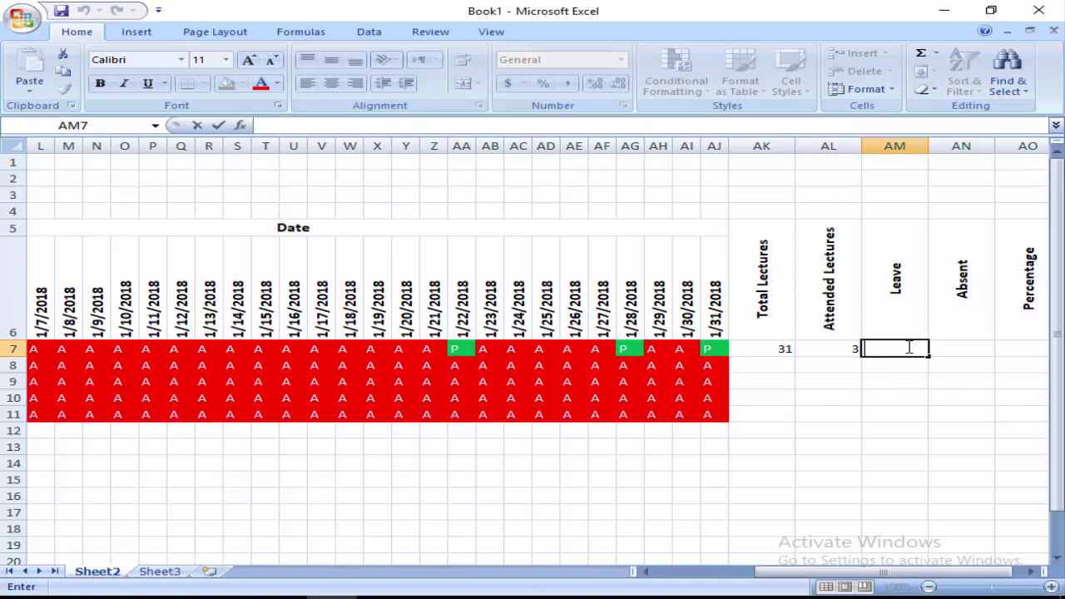
Step: Enter =COUNTIF(F7:AJ7,"L") in Leave cell AM7 to count the first student's leave days
type("=")
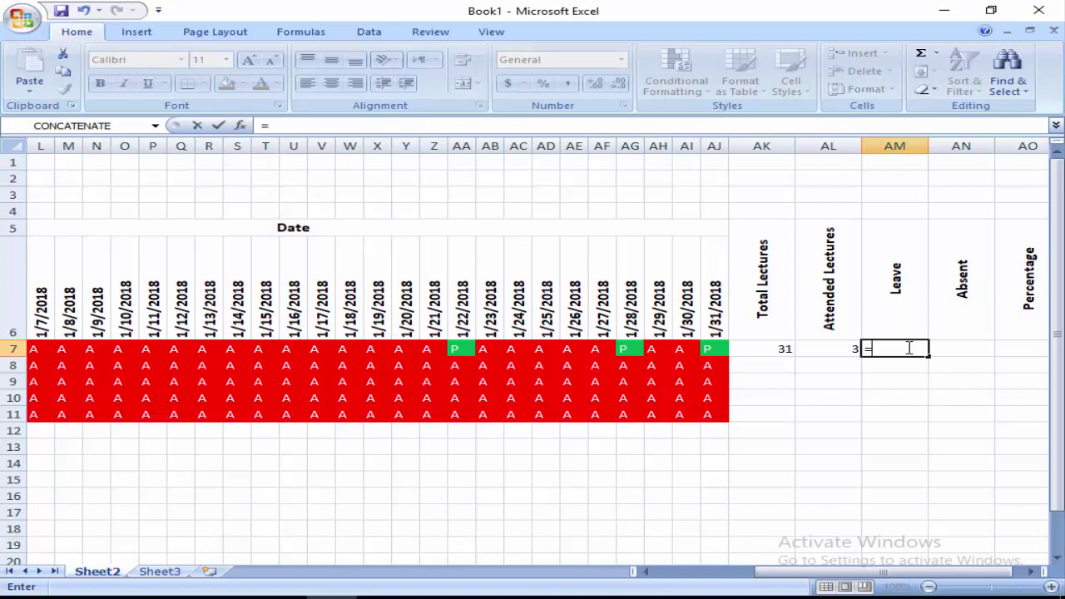
type("CO")
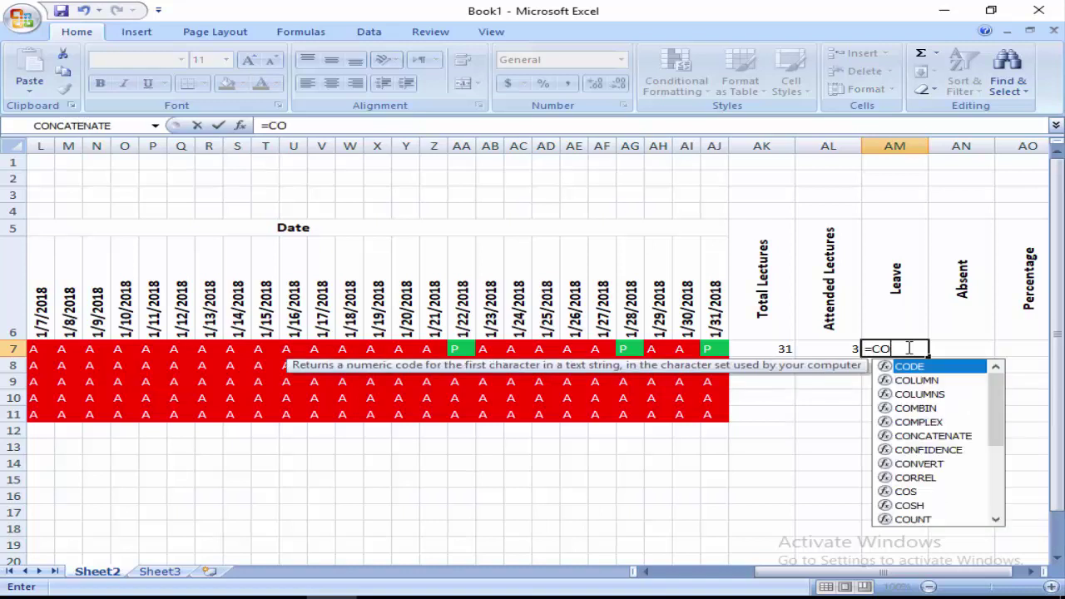
type("UNTIF(")
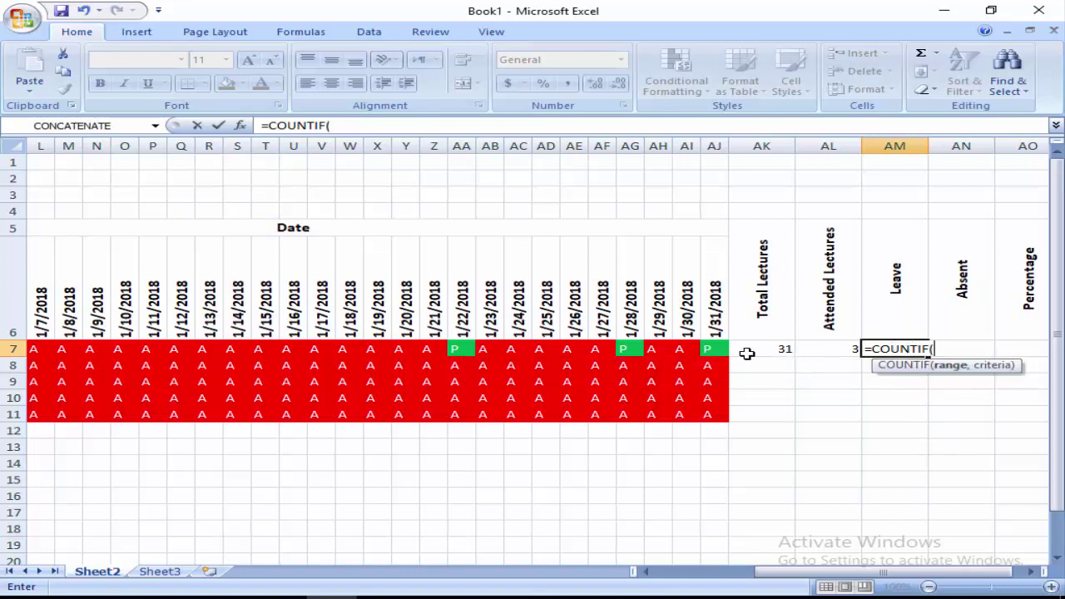
left_click_drag(714, 350, 263, 351)
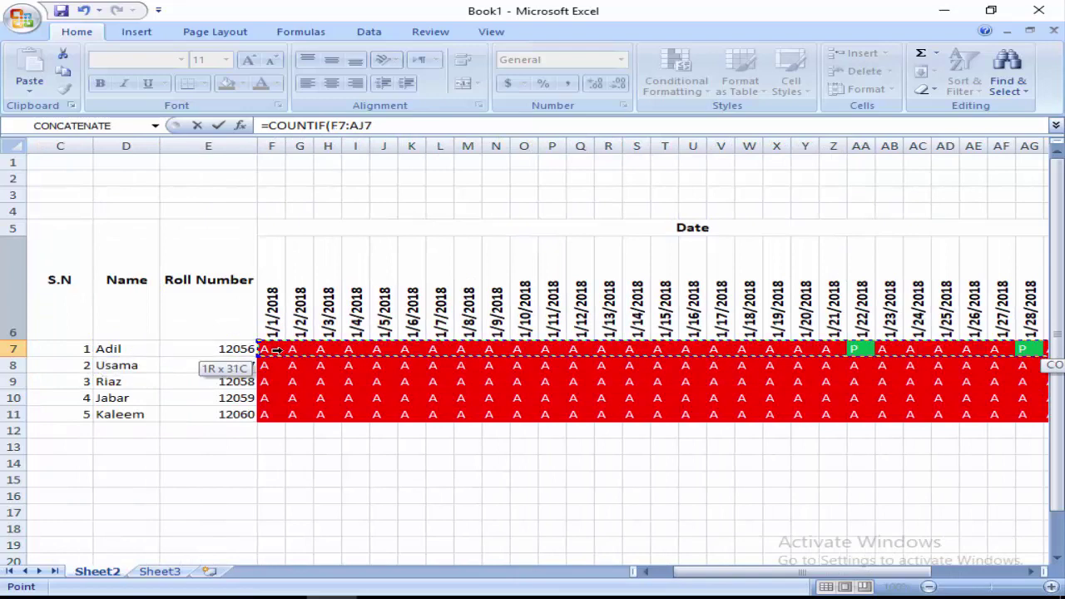
left_click_drag(742, 572, 874, 580)
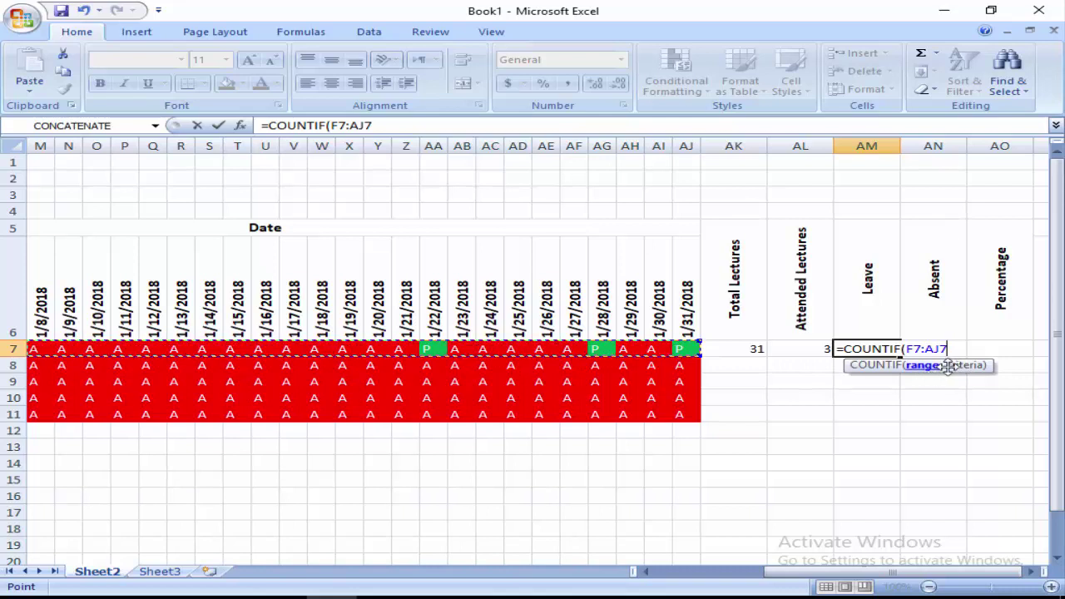
type(",\"L")
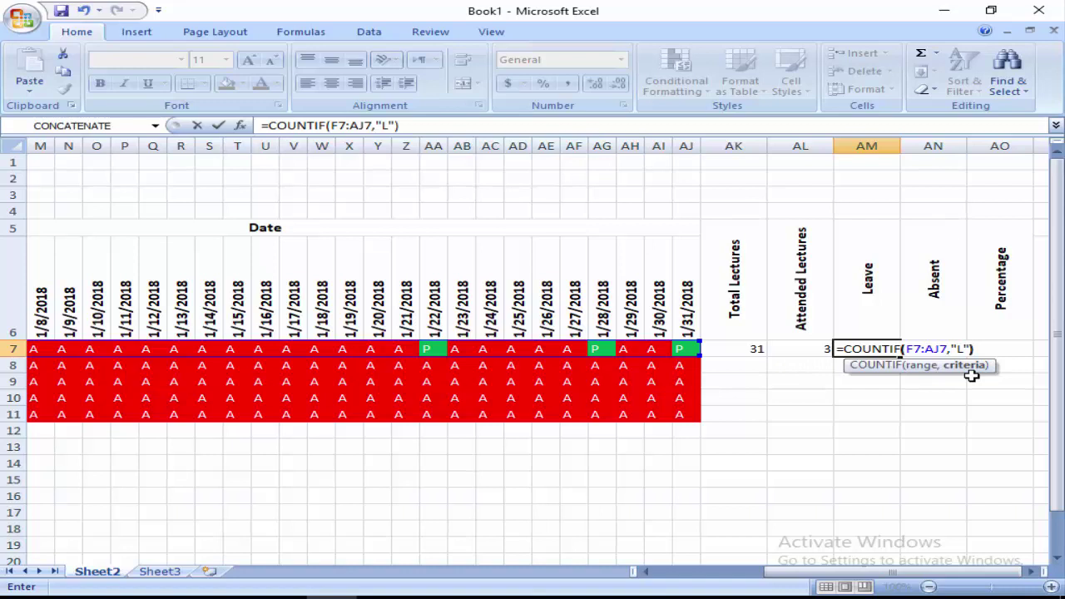
key("Return")
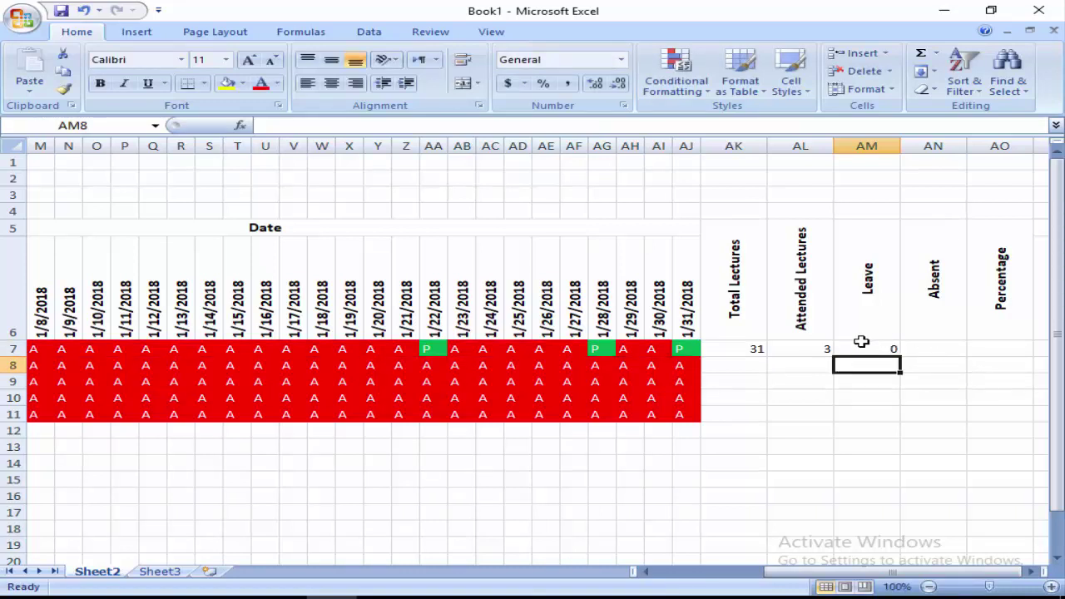
Step: Mark the first student on leave (L) on 1/19, 1/16 and 1/14, turning those cells yellow
left_click(348, 345)
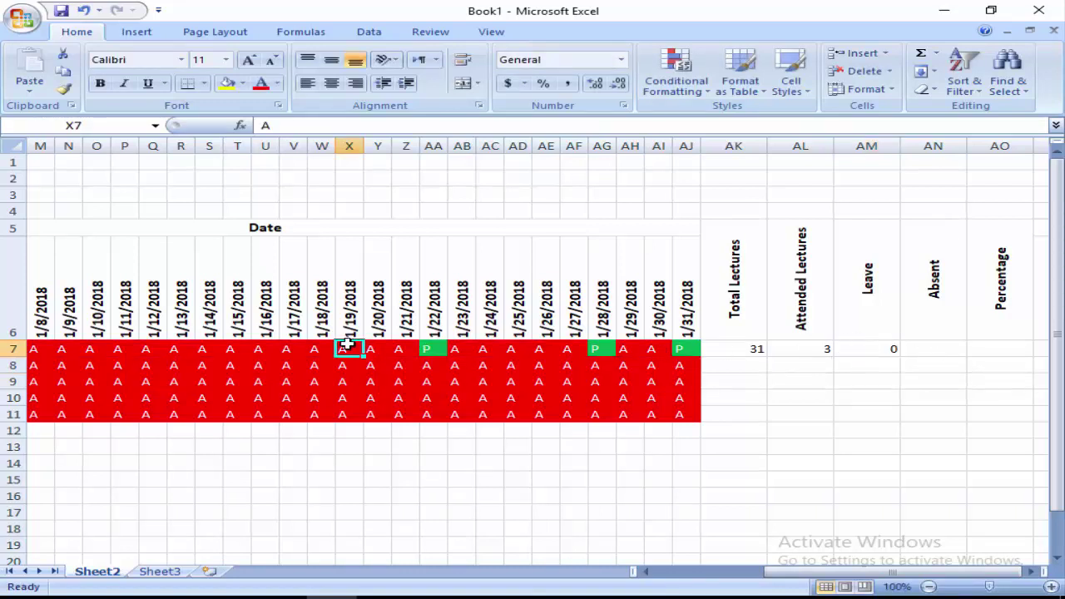
left_click_drag(348, 344, 367, 348)
left_click(351, 347)
type("L")
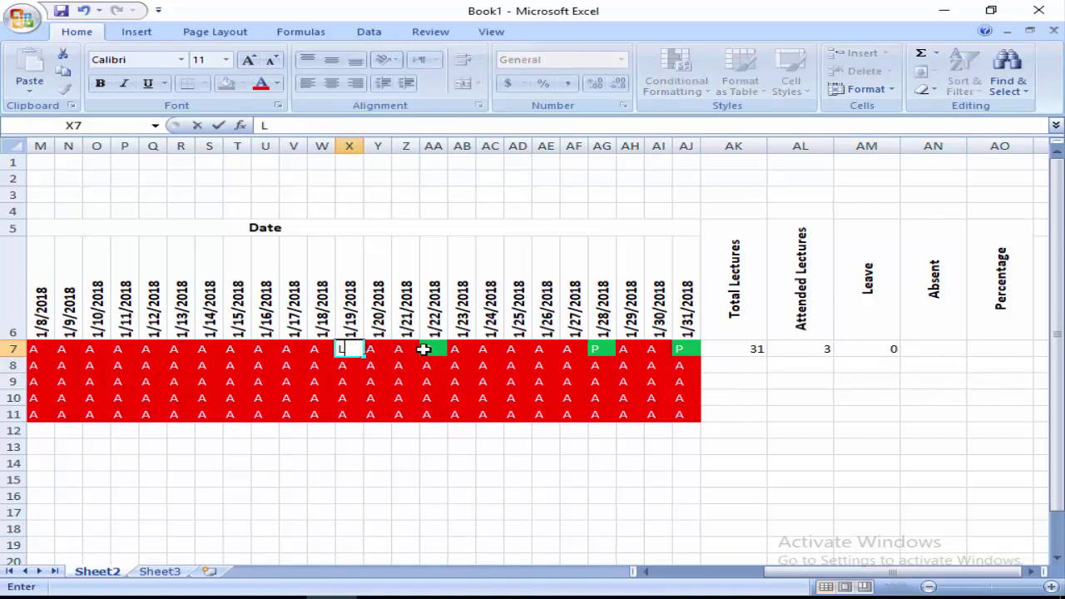
key("Return")
left_click(266, 349)
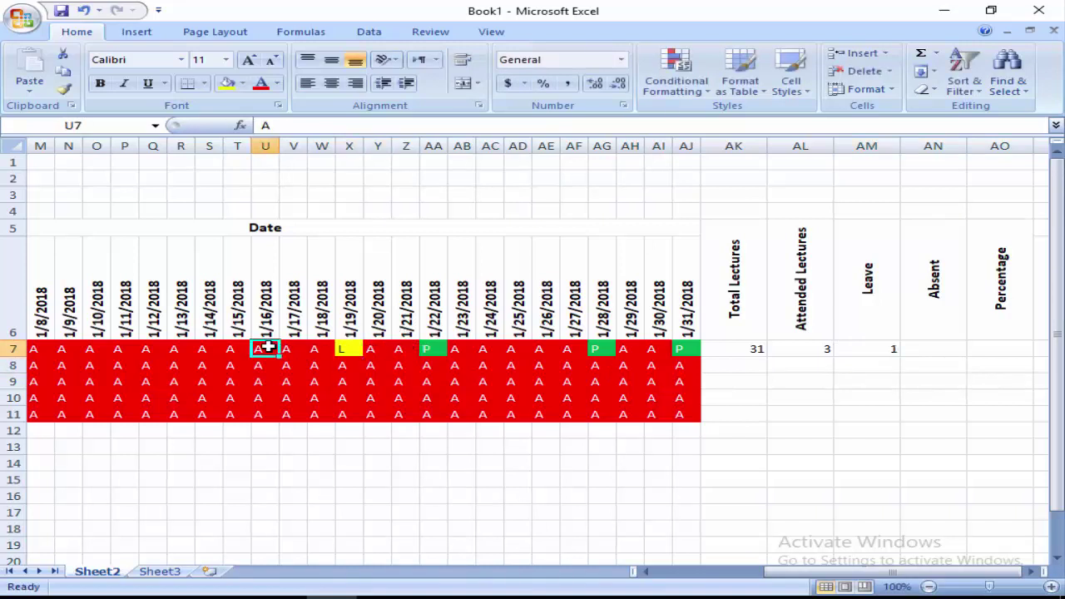
type("L")
key("Return")
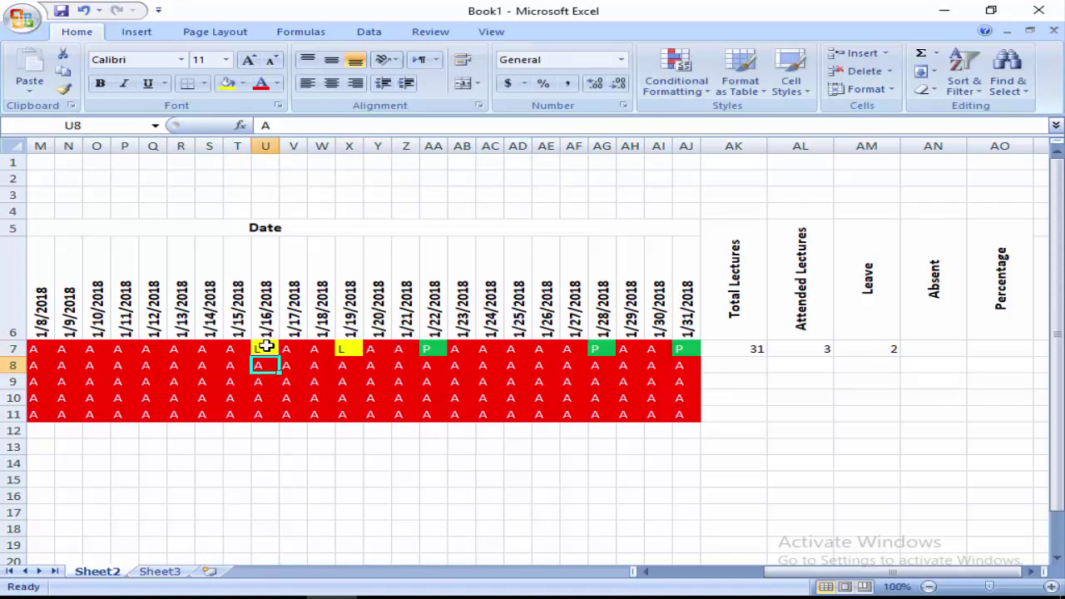
left_click(201, 349)
type("L")
key("Return")
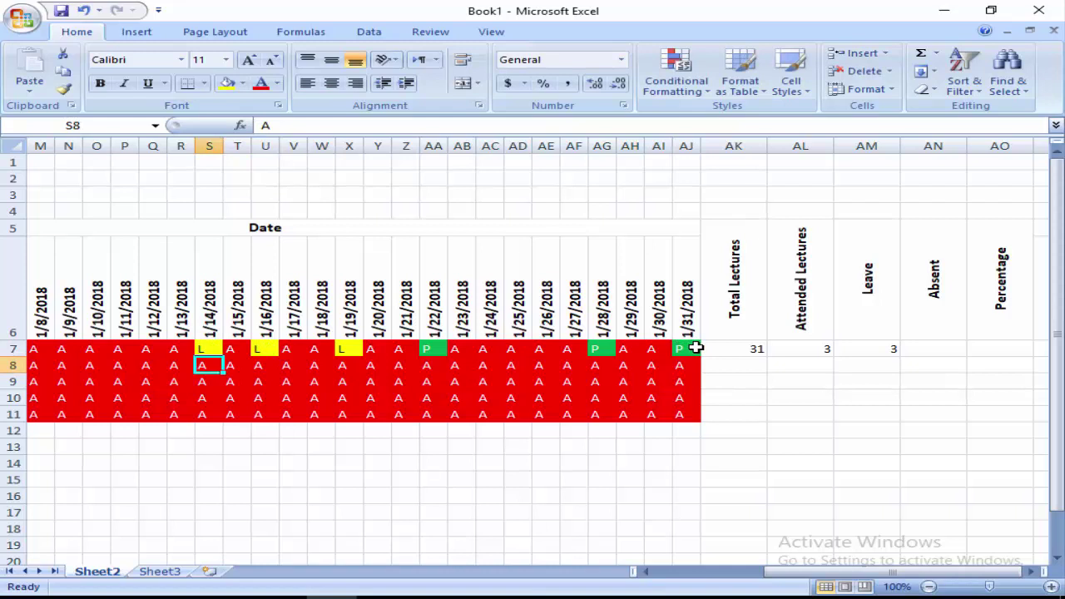
double_click(923, 349)
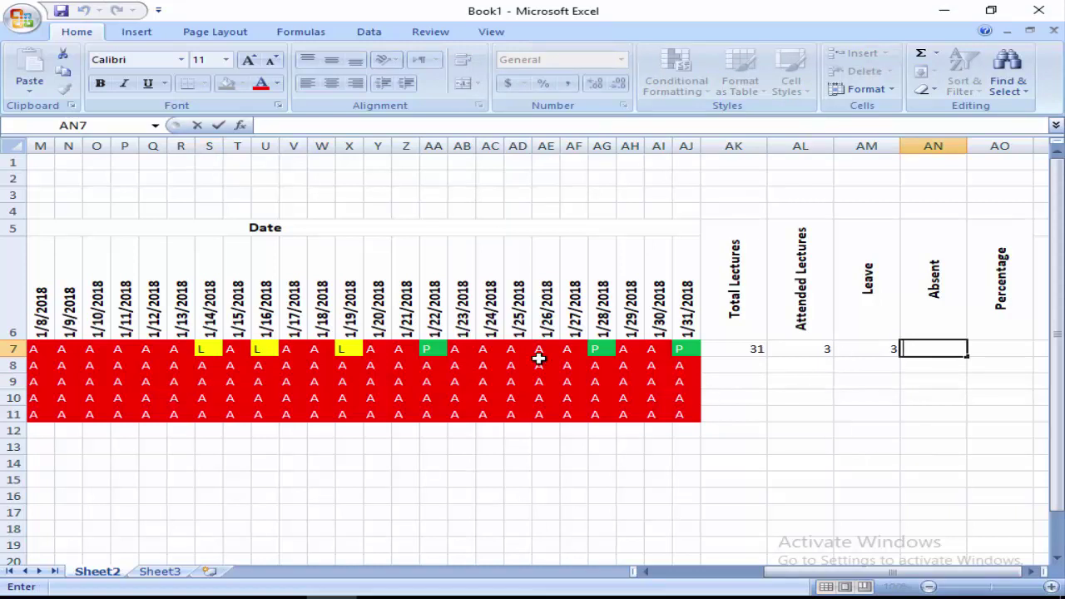
Step: Enter =COUNTIF(F7:AJ7,"A") in Absent cell AN7, giving 25 absences for the first student
type("=")
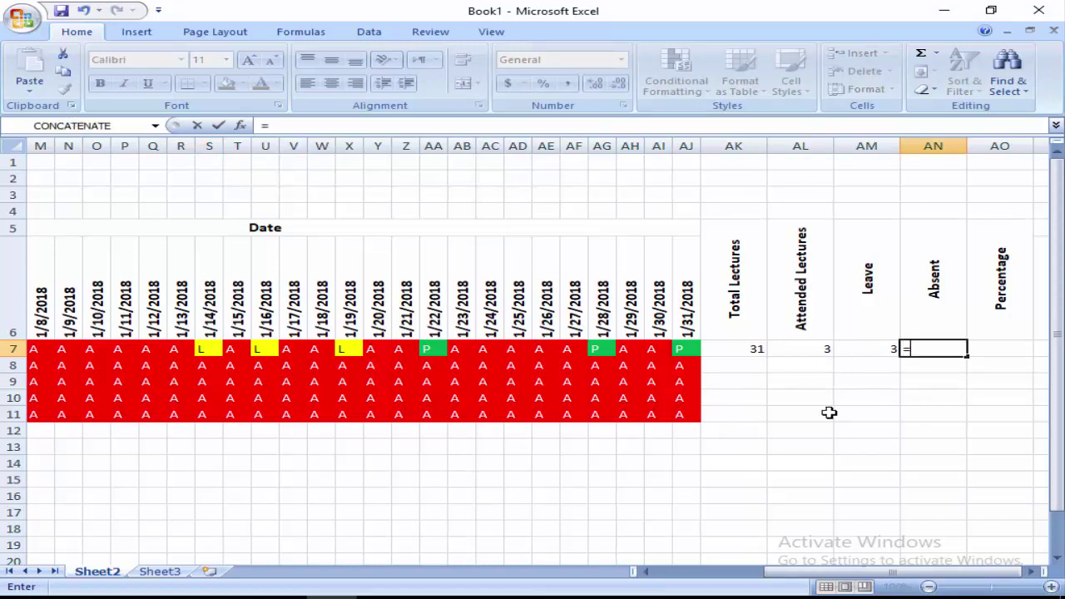
type("COUNTIF")
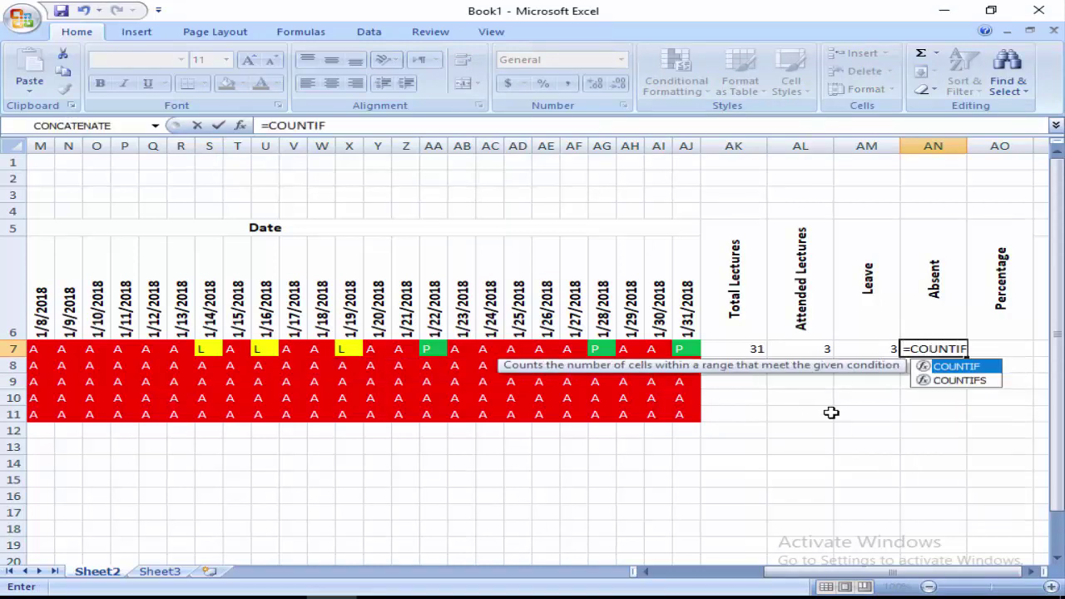
type("(")
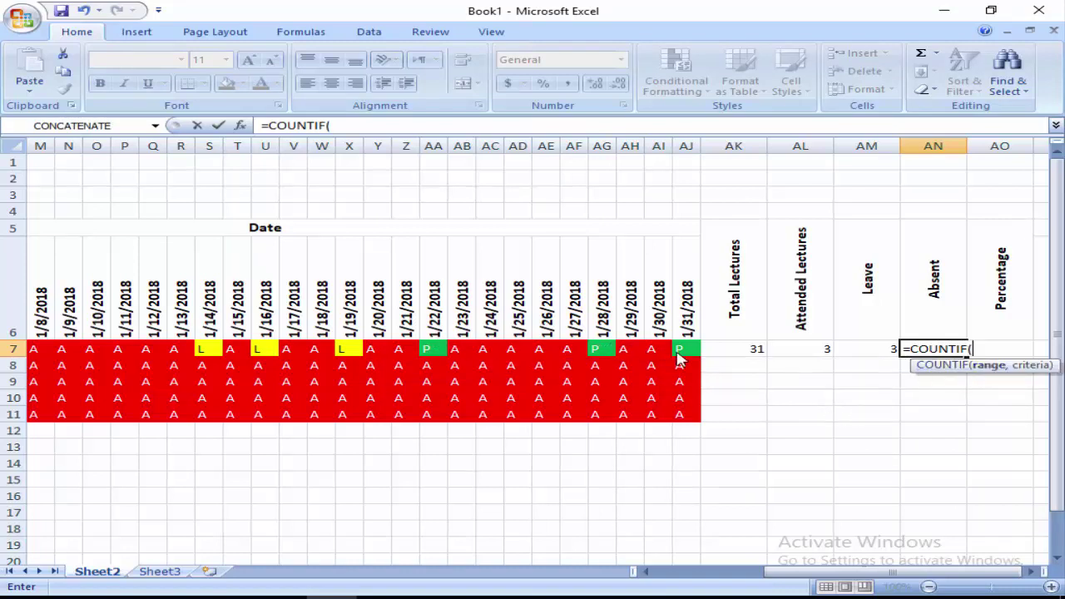
left_click_drag(687, 350, 263, 349)
left_click_drag(743, 571, 1025, 514)
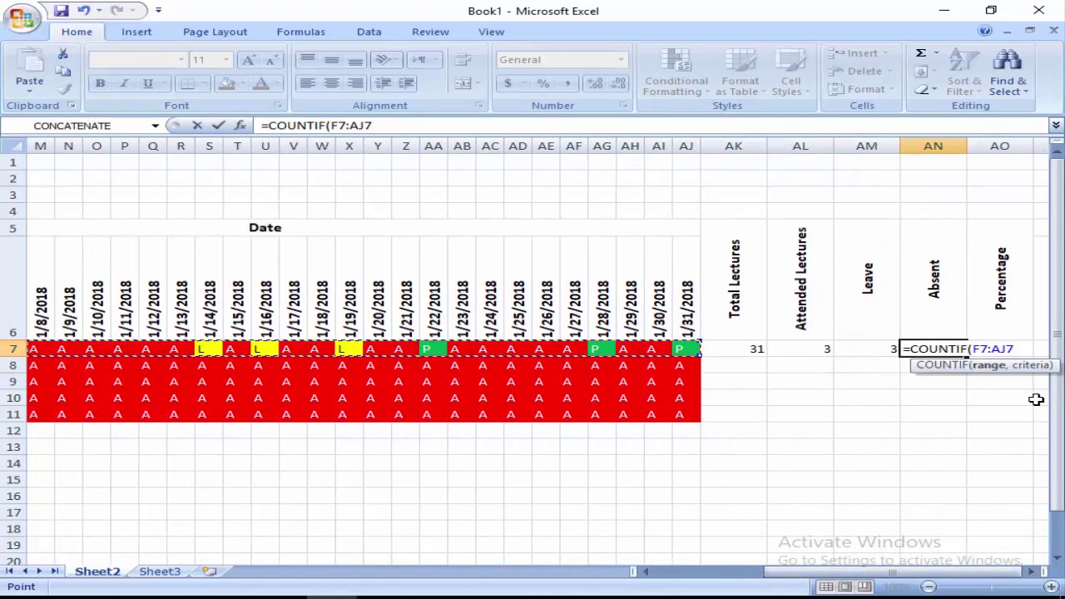
type(",\"A")
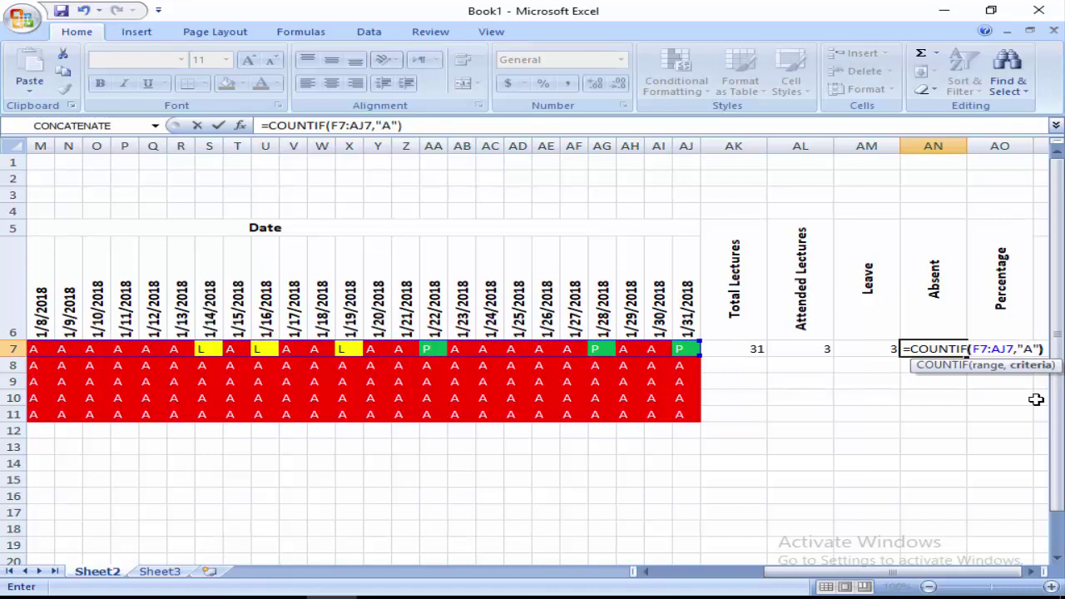
key("Return")
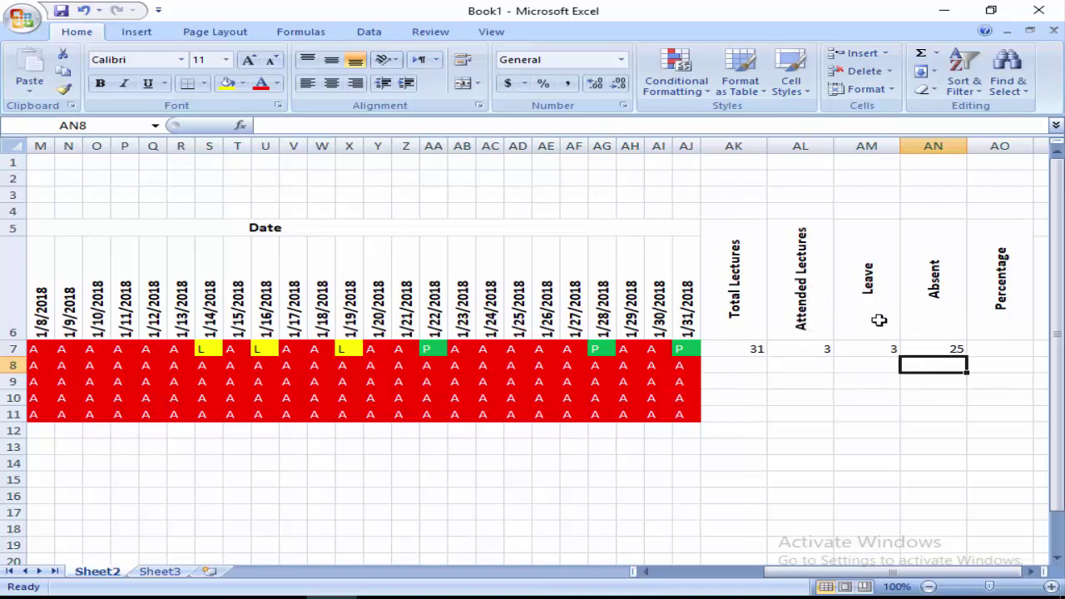
Step: Enter attended over total lectures times 100 in Percentage cell AO7 and apply Percent Style
left_click(1028, 352)
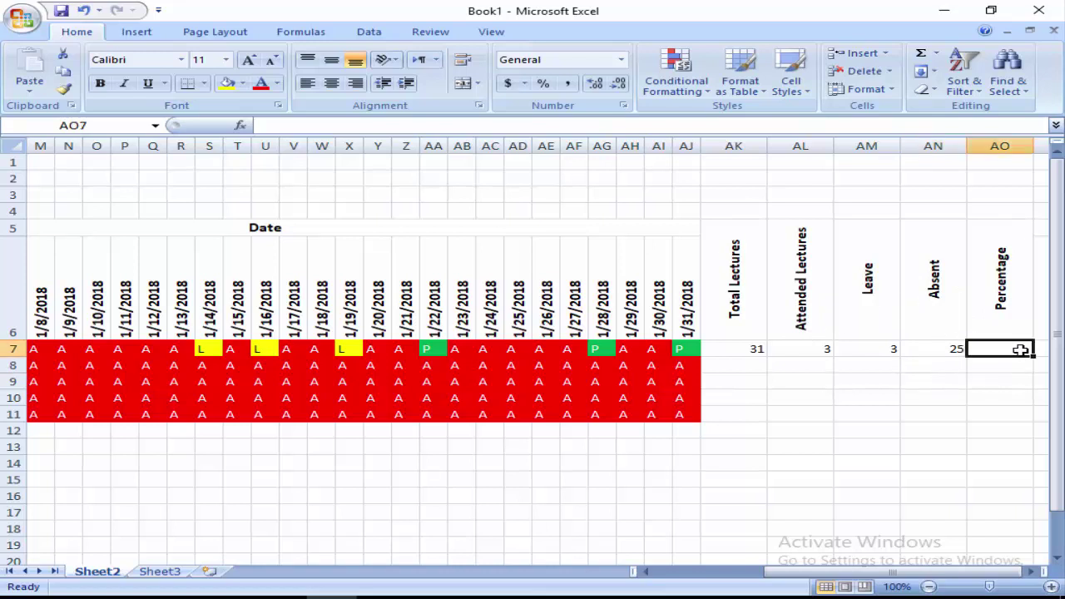
double_click(1023, 349)
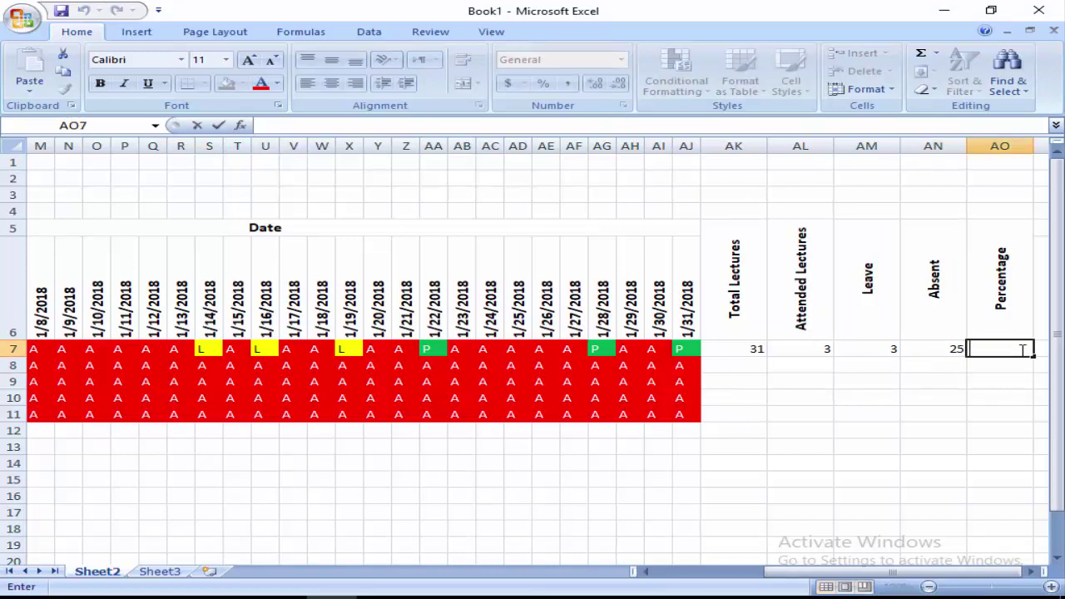
type("=")
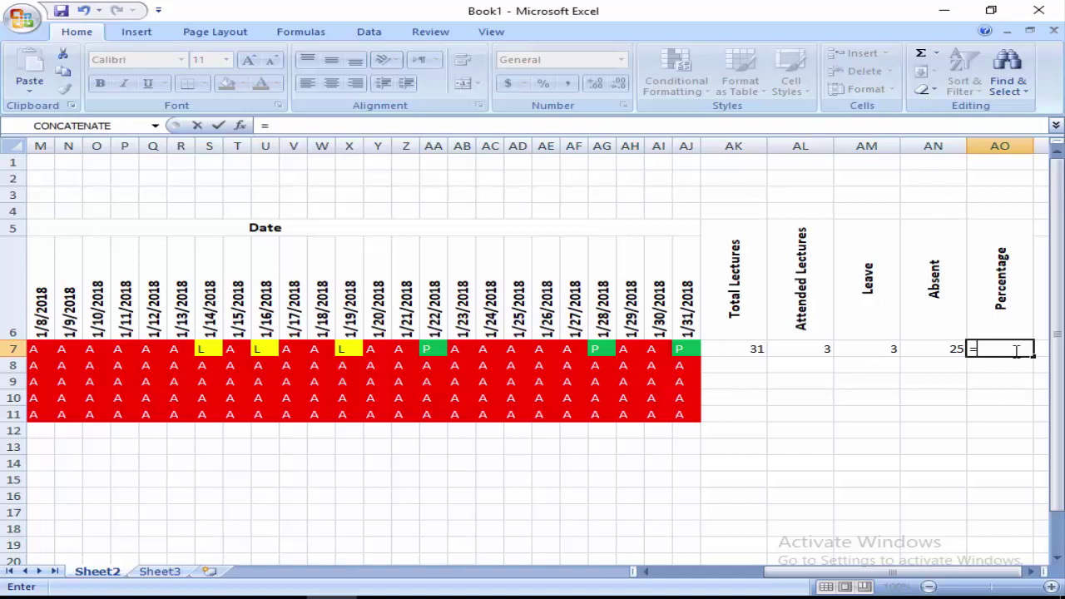
left_click(800, 349)
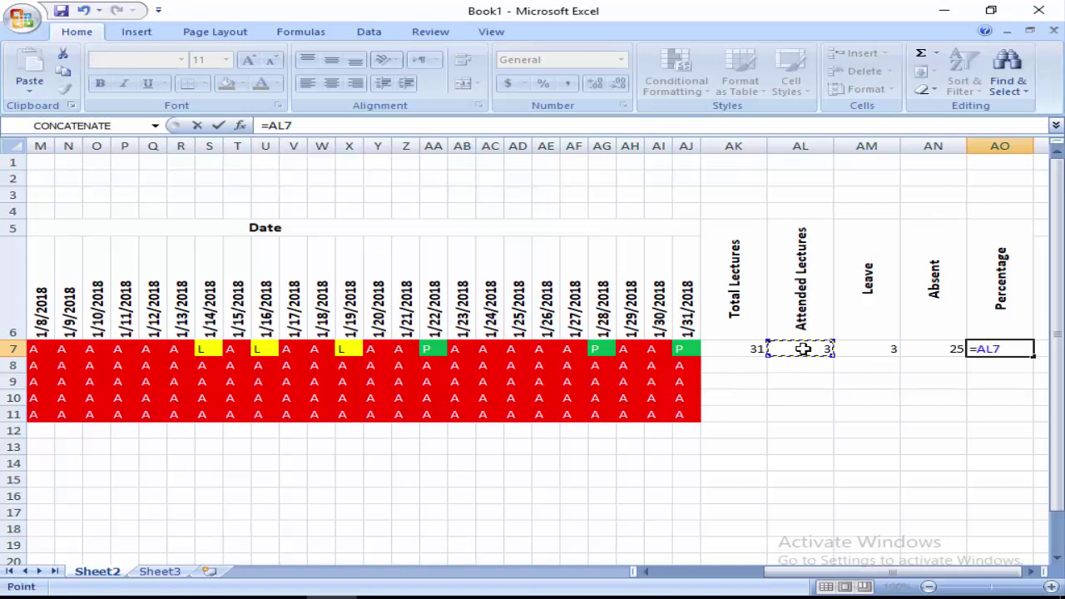
type("/")
left_click(736, 348)
type("*100")
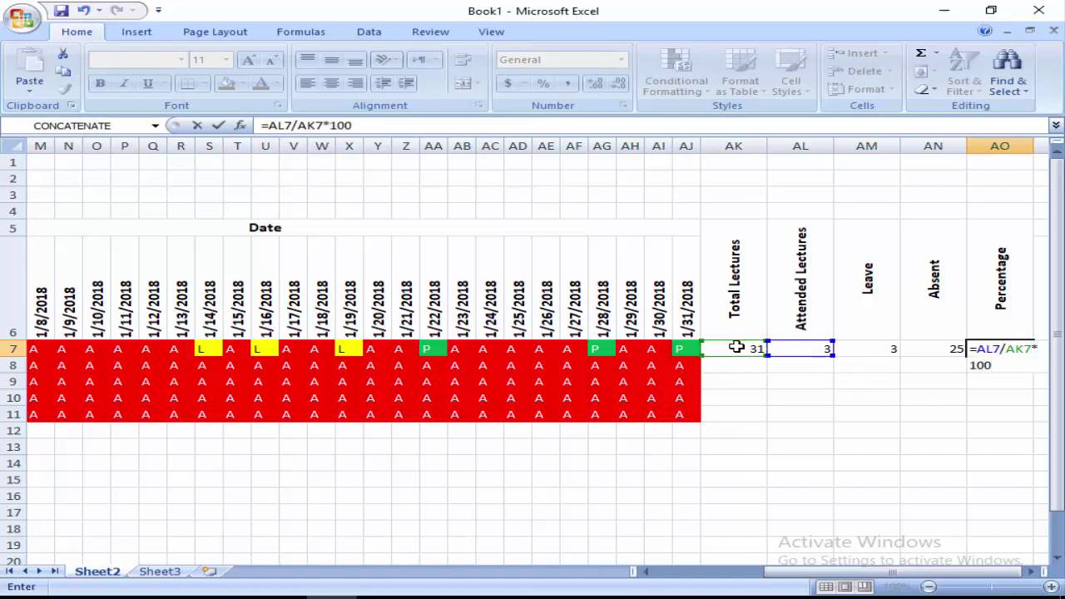
key("Return")
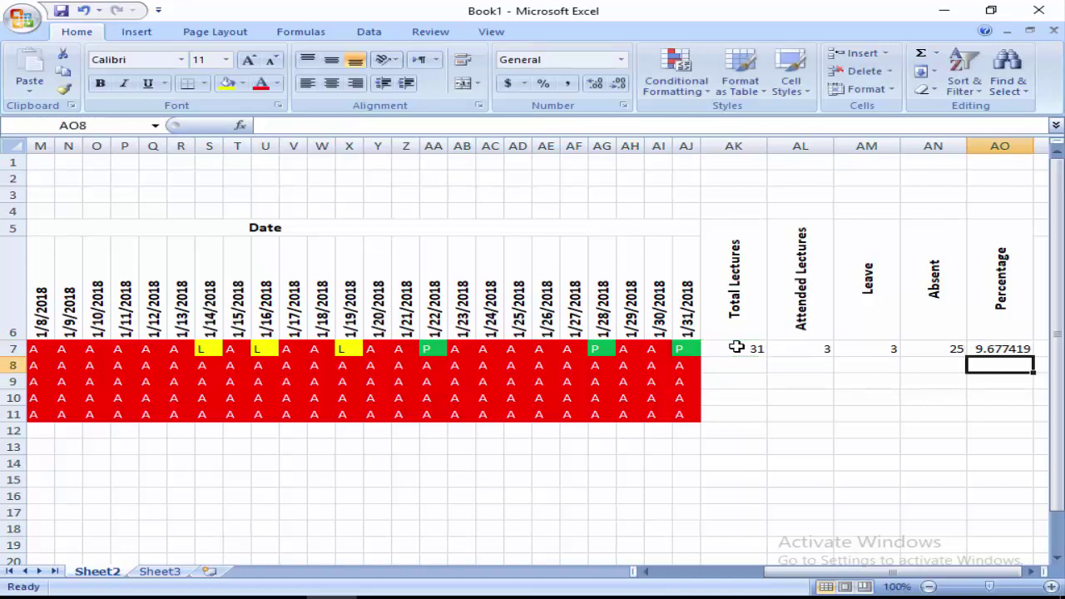
left_click(1010, 351)
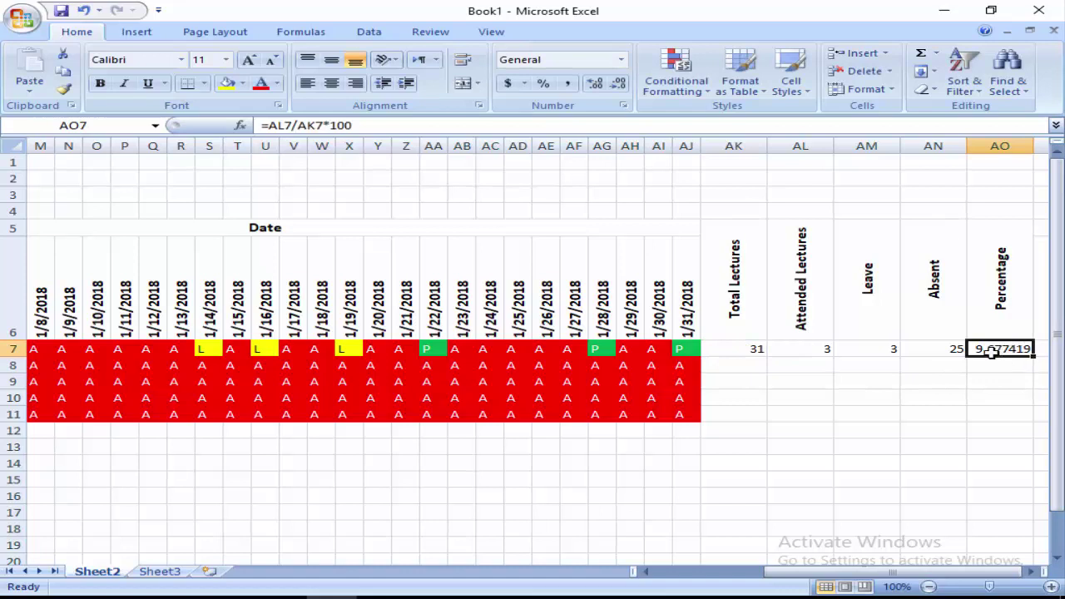
left_click(543, 84)
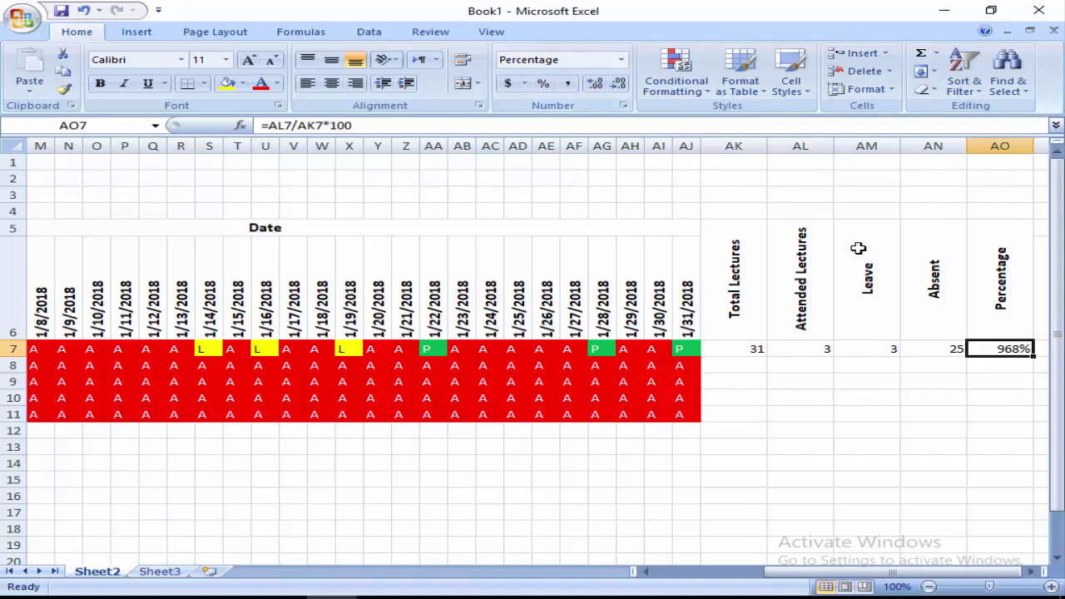
Step: Undo the formatting, drop the *100 so AO7 holds =AL7/AK7, and reapply Percent Style
key("ctrl+z")
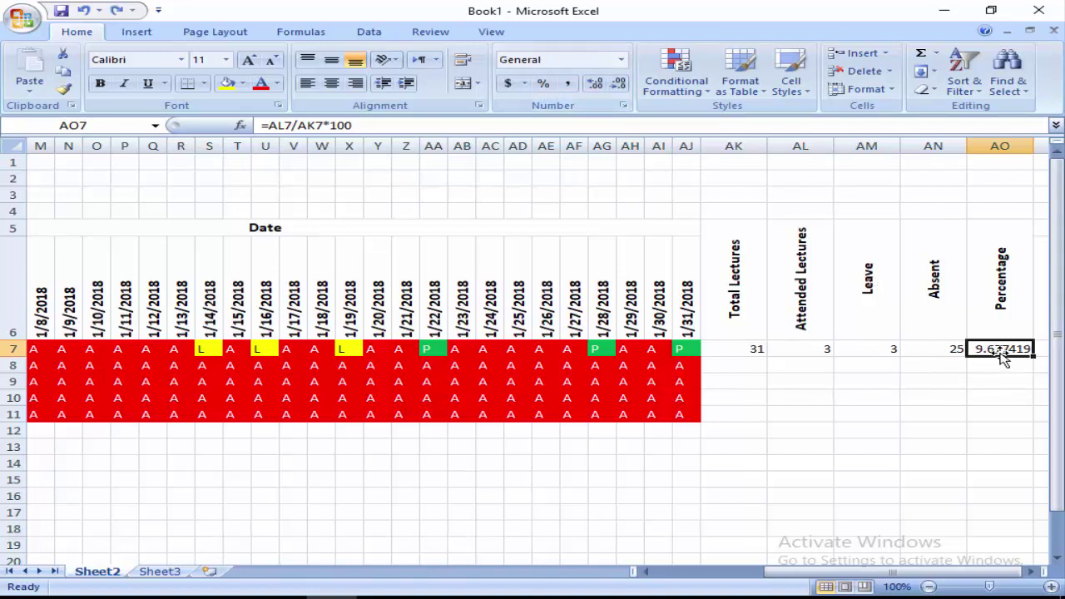
double_click(1003, 352)
left_click_drag(1036, 349, 1051, 366)
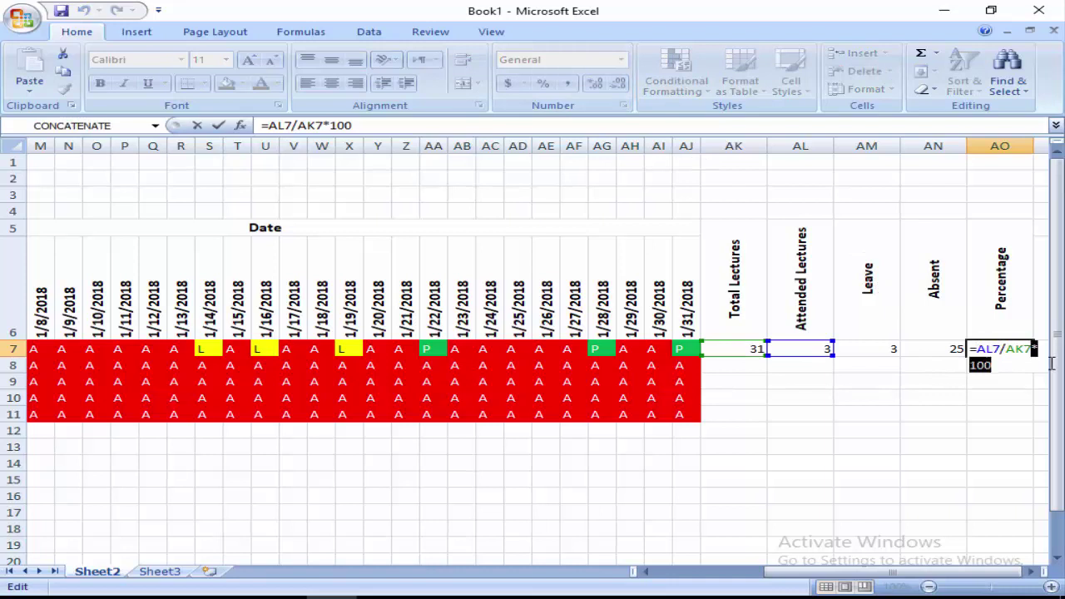
key("BackSpace")
key("Return")
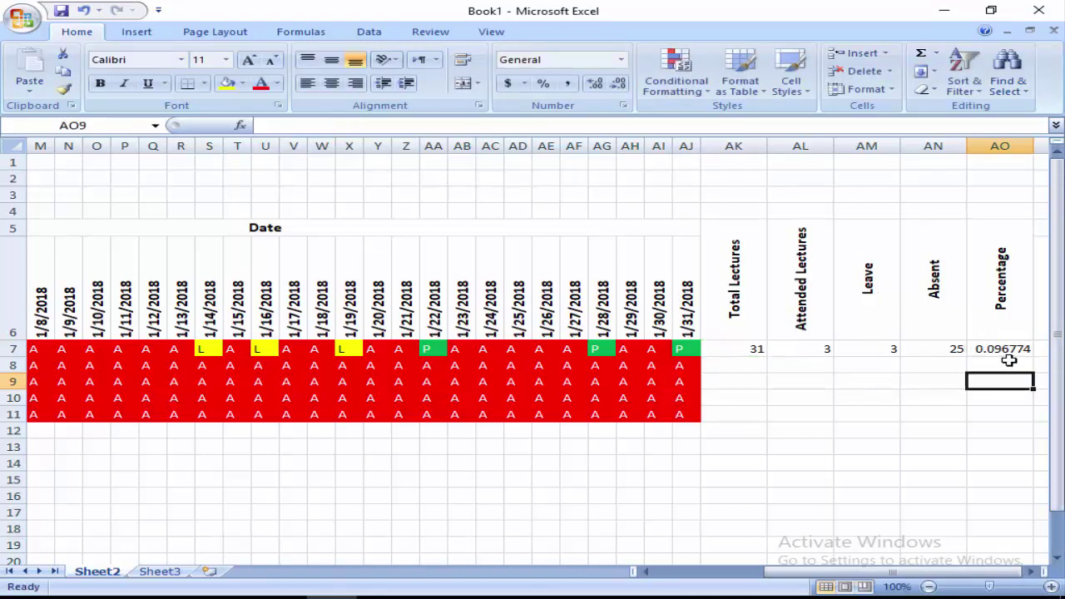
left_click(1009, 348)
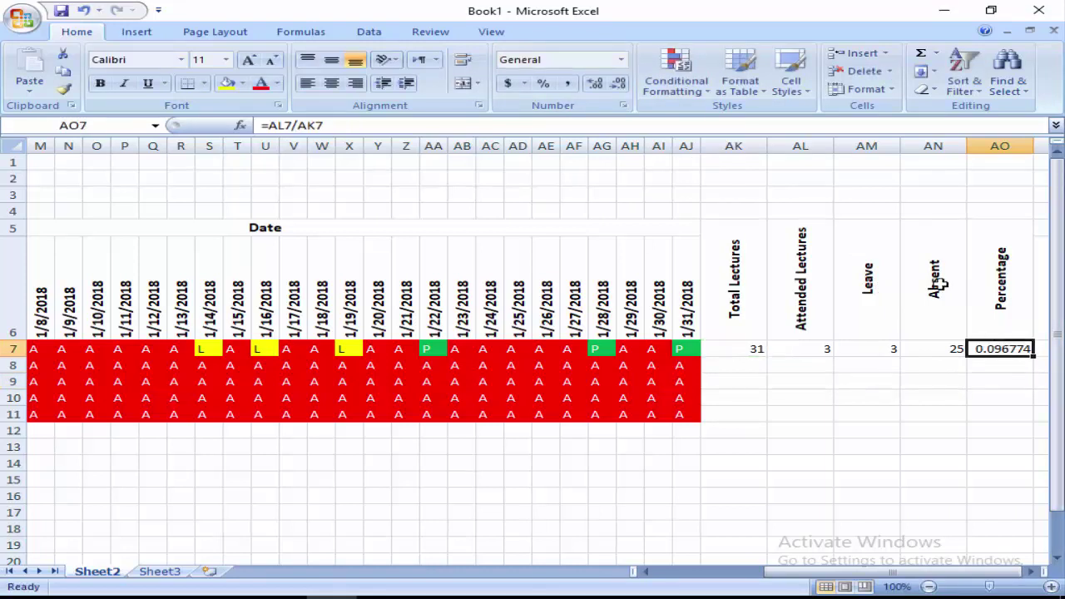
left_click(542, 83)
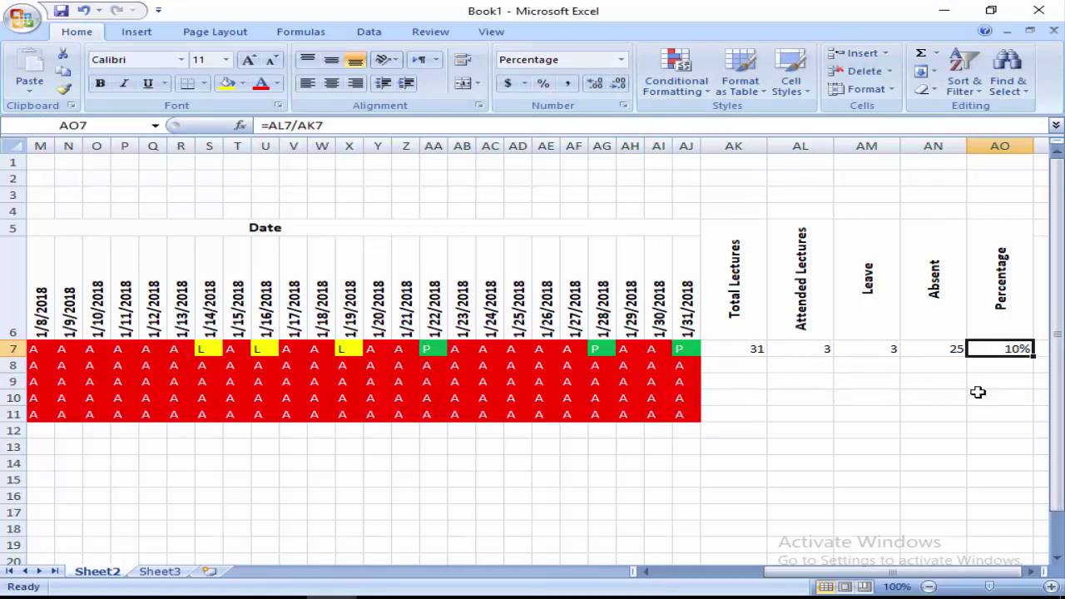
Step: Mark the first student present (P) in the late-January date cells of row 7, from Y7 onward
left_click(468, 350)
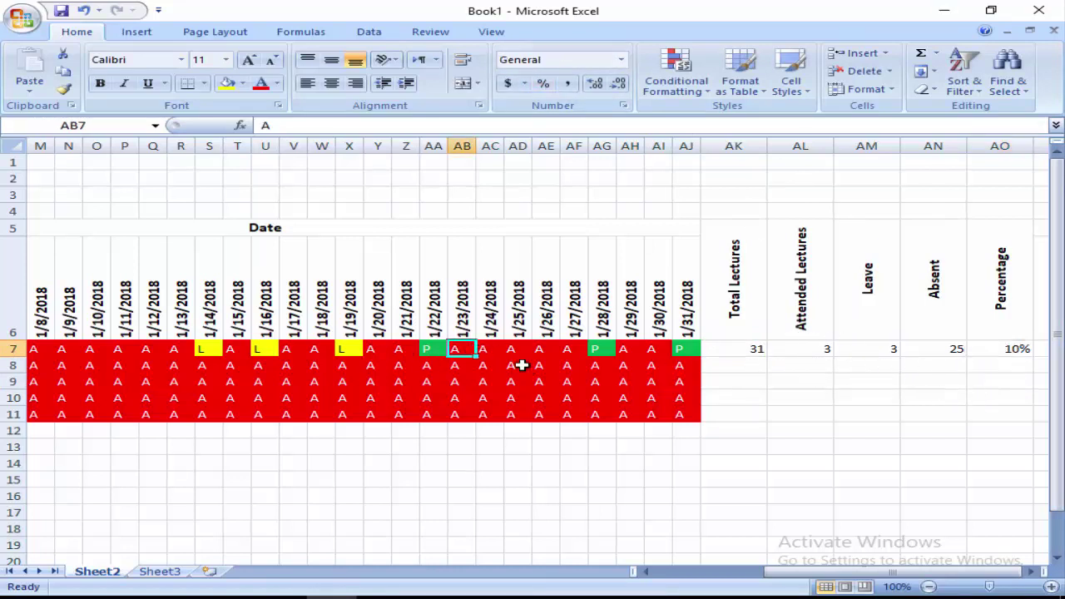
type("P")
key("Tab")
type("P")
key("Tab")
type("P")
key("Tab")
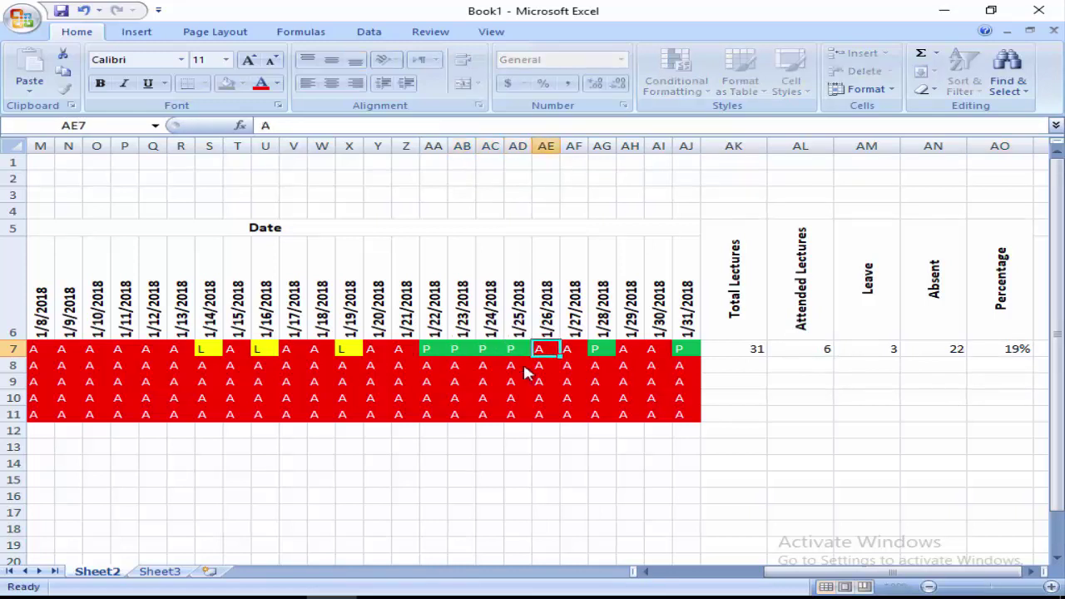
type("P\tP")
key("Tab")
type("P")
key("Tab")
type("P")
key("Tab")
type("P")
key("Tab")
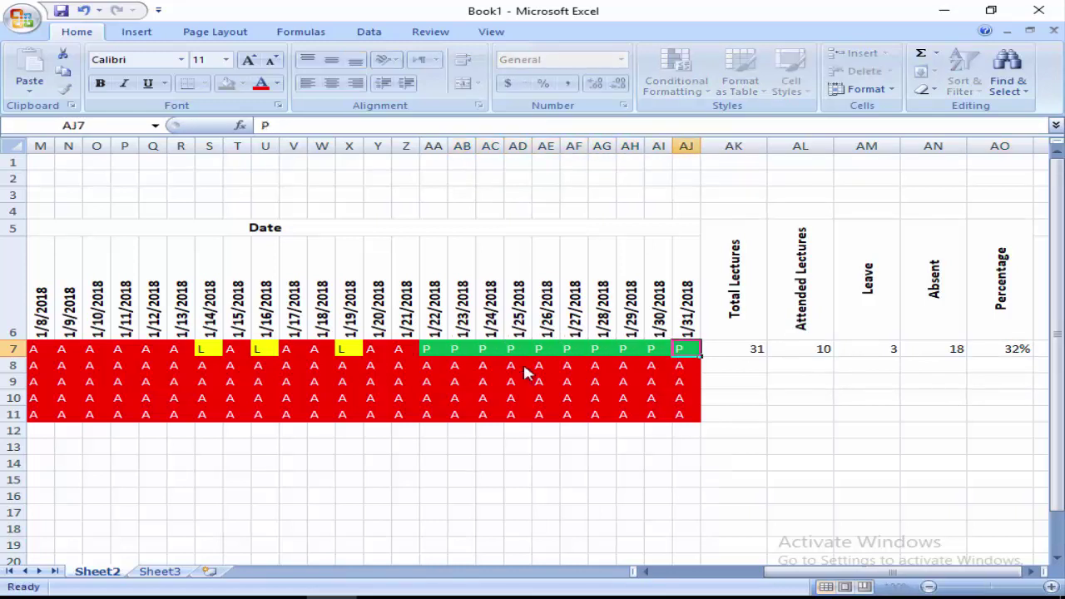
key("Left")
key("Left")
key("Left")
key("Left")
key("Left")
key("Left")
key("Left")
key("Left")
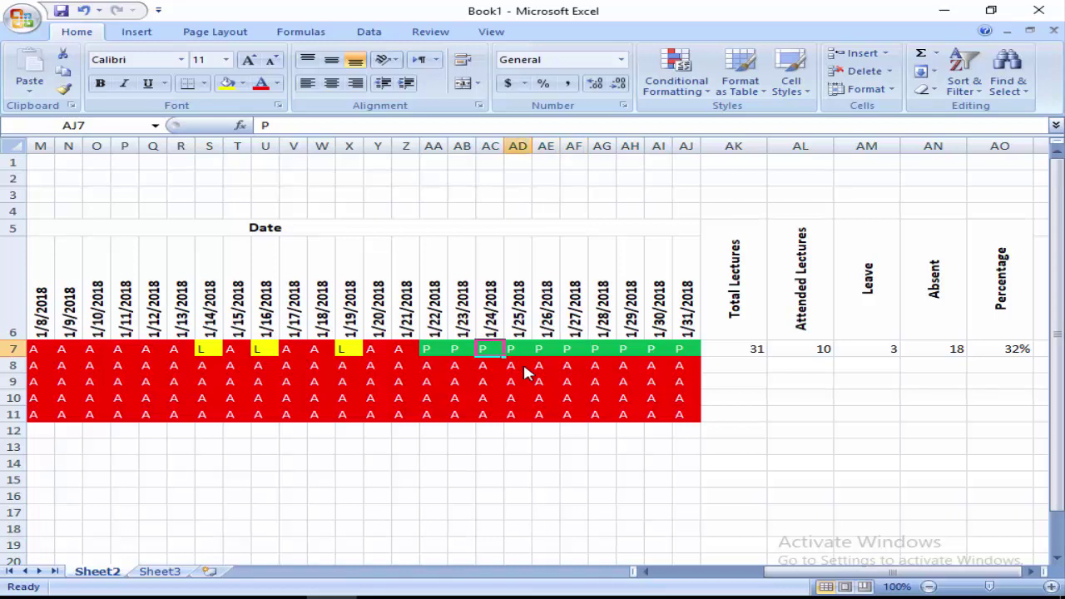
type("P")
key("Right")
key("Left")
key("Left")
key("Left")
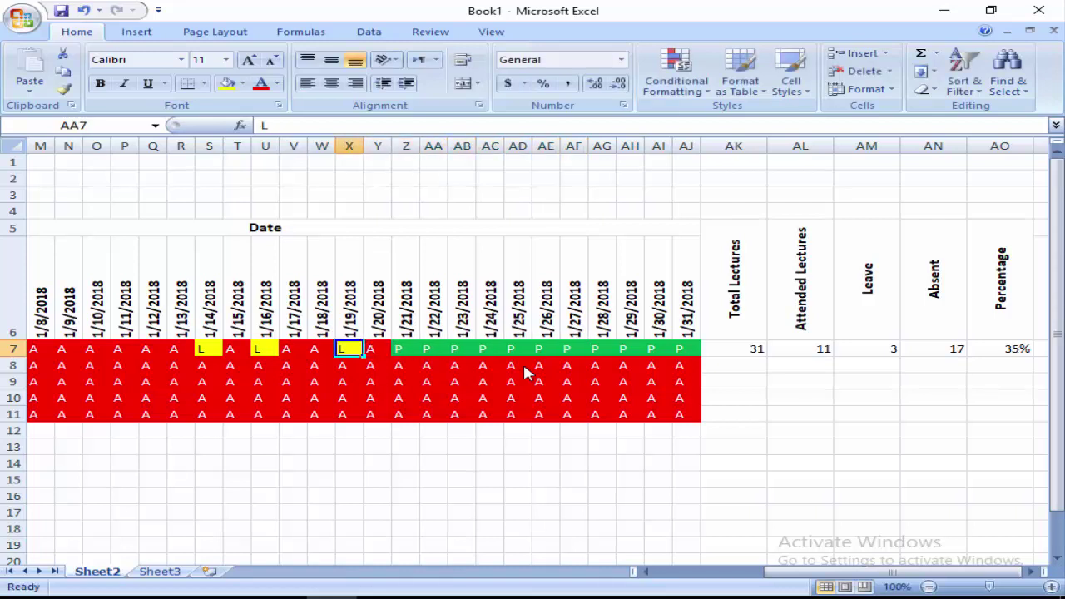
key("Left")
type("p")
key("Left")
type("p")
key("Left")
type("p")
key("Left")
type("P")
key("Left")
type("P")
key("Left")
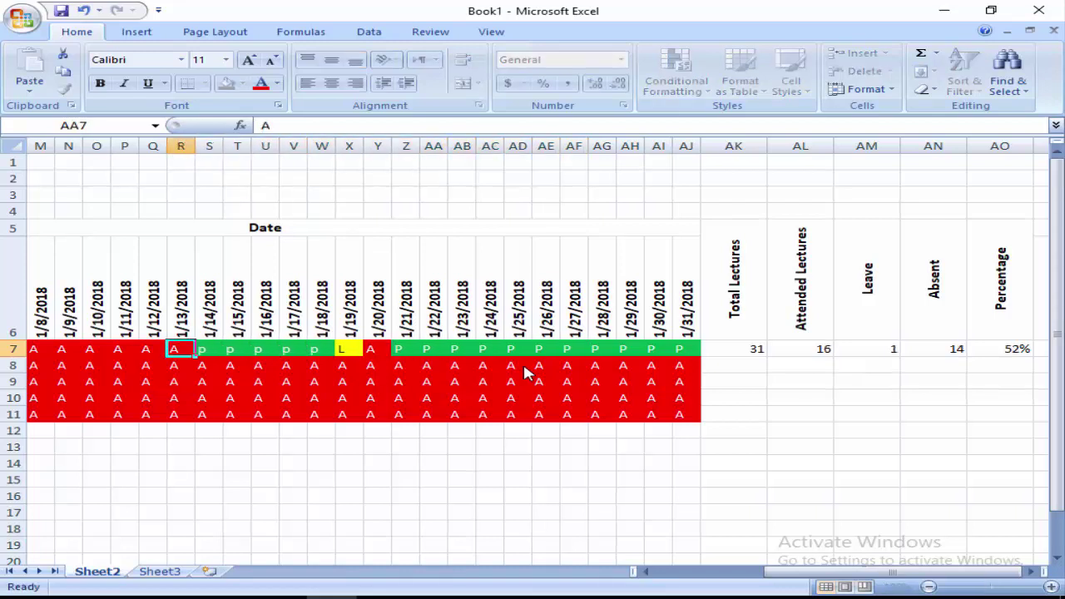
key("Right")
key("Right")
key("Right")
type("PP")
key("Right")
type("P")
key("Right")
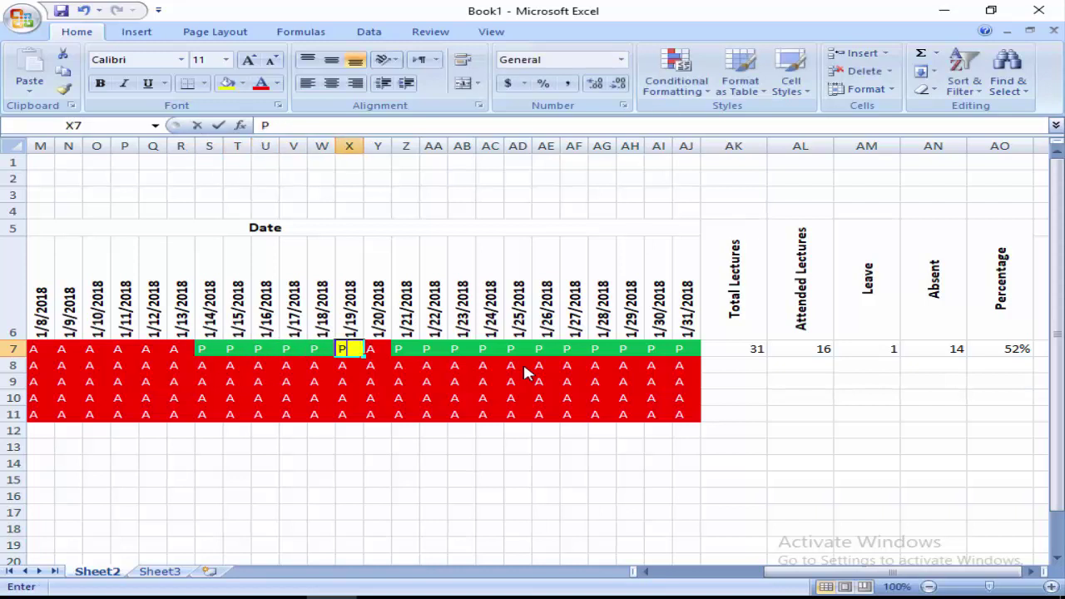
type("P")
key("Right")
type("P")
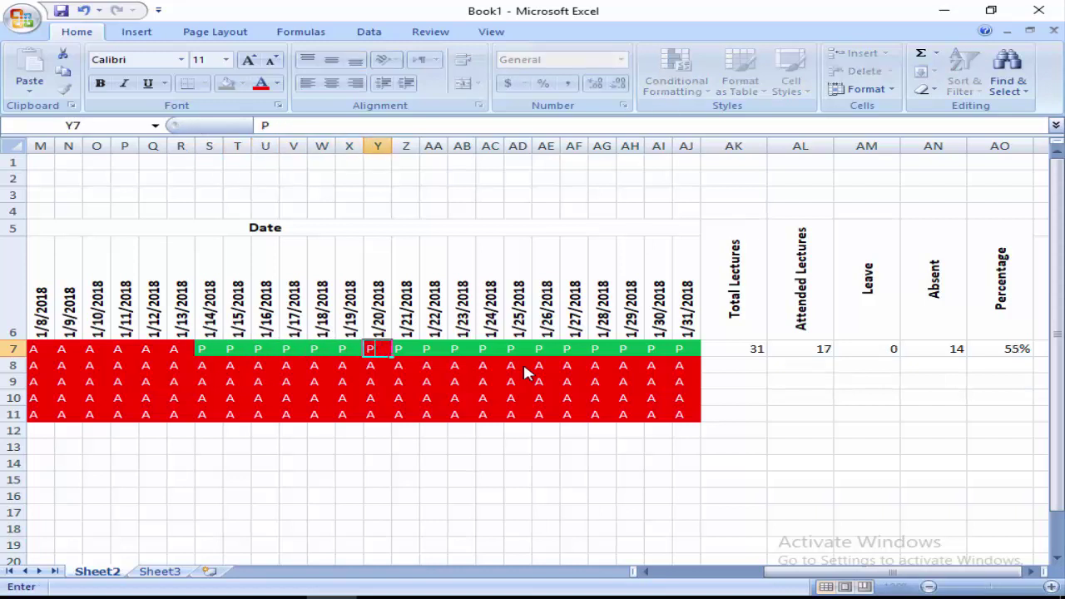
key("Right")
Step: Fill P into row 7's earlier dates starting at 1/1/2018, leaving 1/4/2018 as A
key("Left")
key("Left")
key("Left")
key("Left")
key("Left")
key("Left")
key("Left")
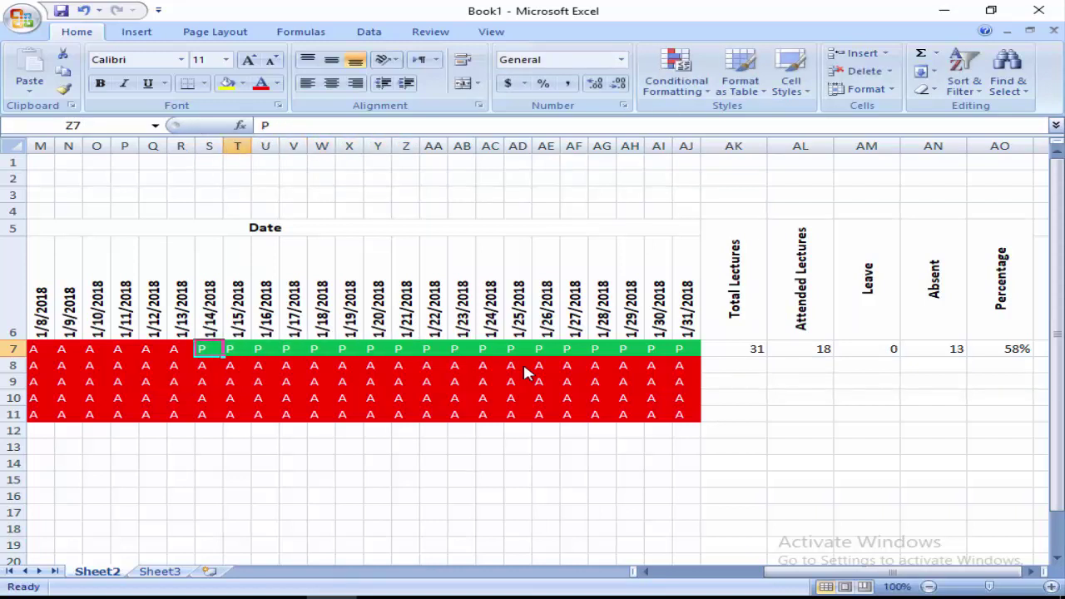
key("Left")
type("p")
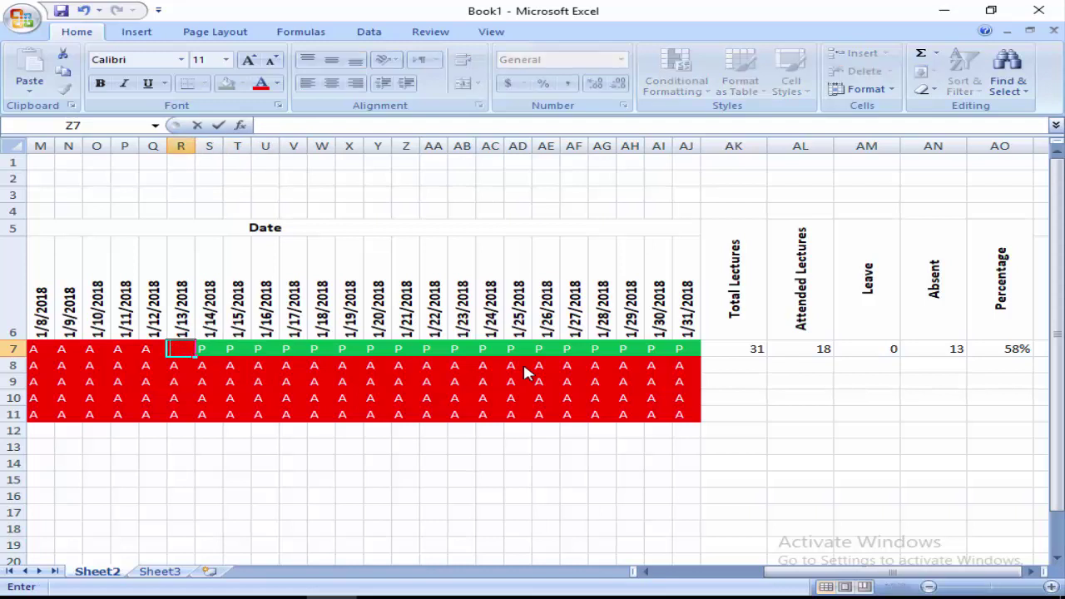
key("Right")
key("Right")
key("Left")
key("Left")
key("Left")
key("Left")
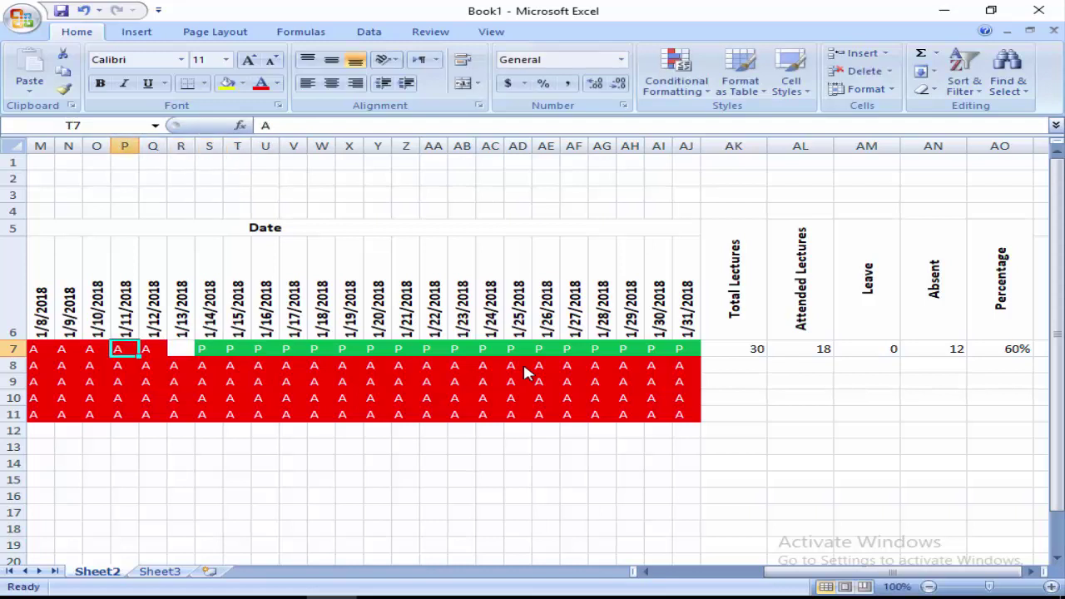
key("Left")
key("Left")
key("Left")
key("Left")
key("Left")
key("Left")
key("Left")
key("Left")
key("Left")
key("Left")
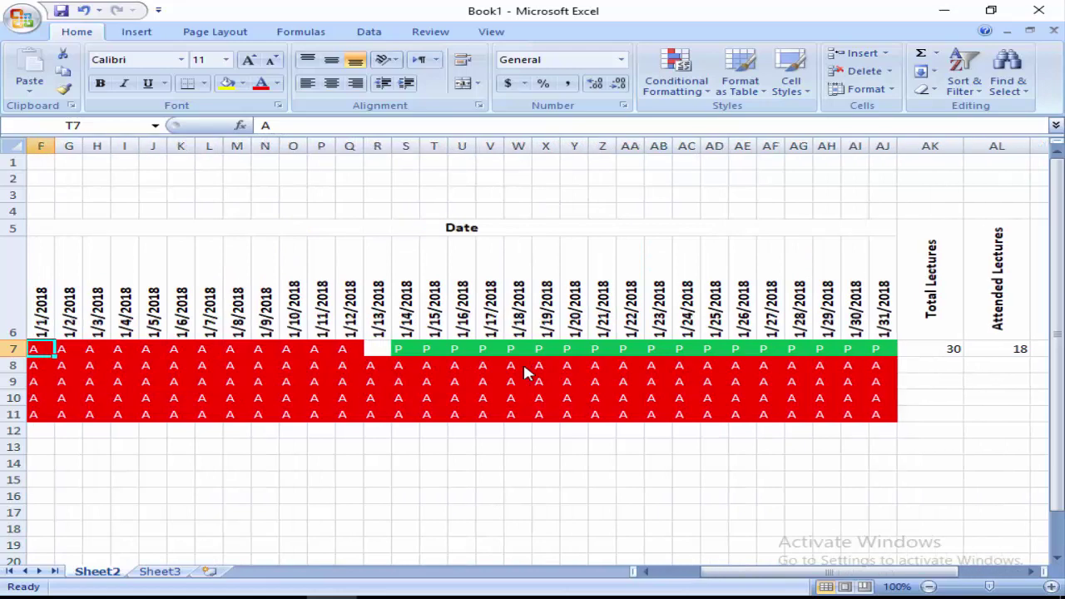
type("P")
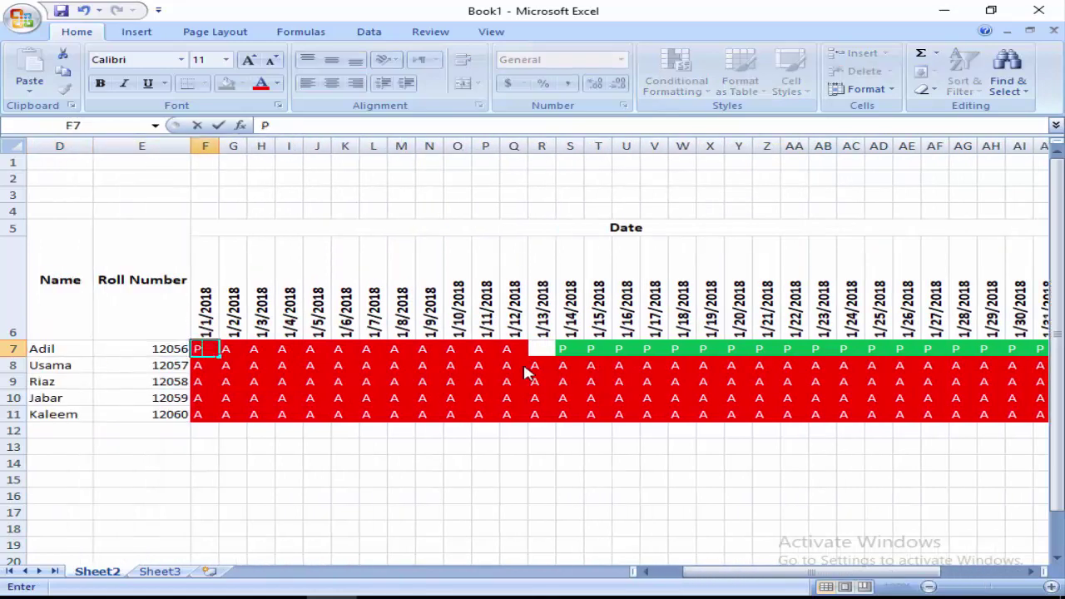
key("Right")
type("P")
key("Right")
type("P")
key("Right")
key("Right")
type("P")
key("Right")
key("shift+p")
key("Right")
type("P")
key("Right")
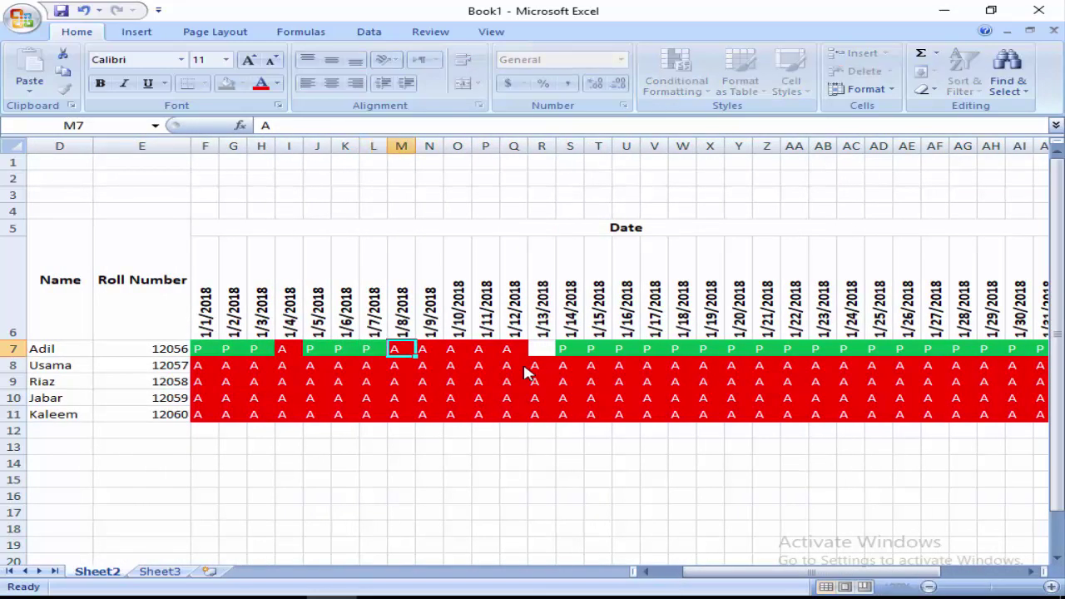
type("P")
key("Right")
type("P")
key("Right")
type("P")
key("Right")
type("P")
key("Right")
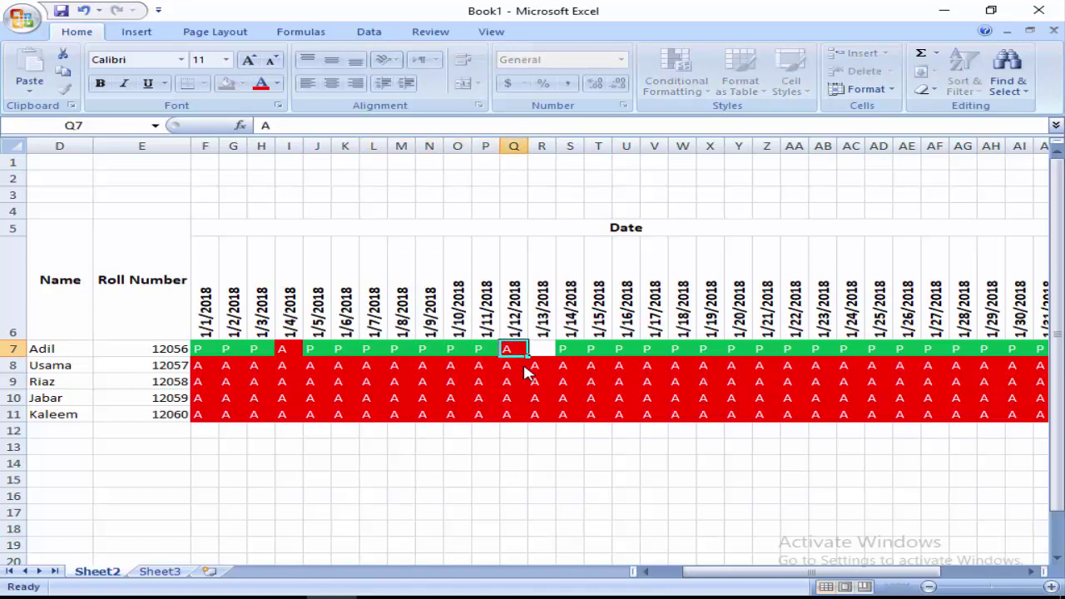
type("P")
key("Right")
type("P")
key("Right")
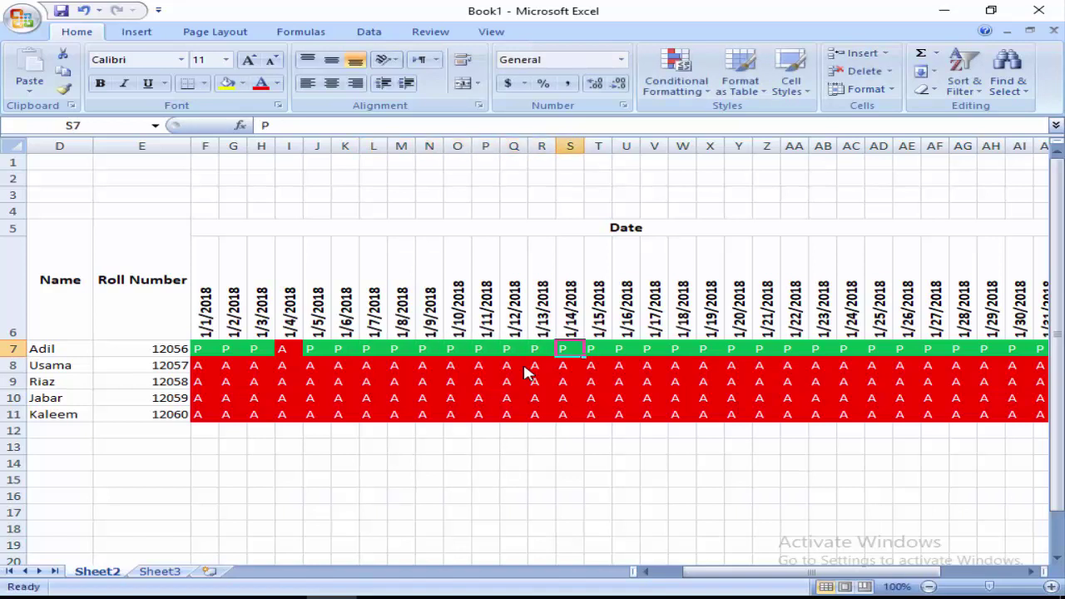
Step: Inspect the Absent, Leave, Attended, Total Lectures and Percentage formulas in row 7
left_click_drag(809, 575, 898, 575)
left_click_drag(965, 587, 966, 587)
left_click(942, 310)
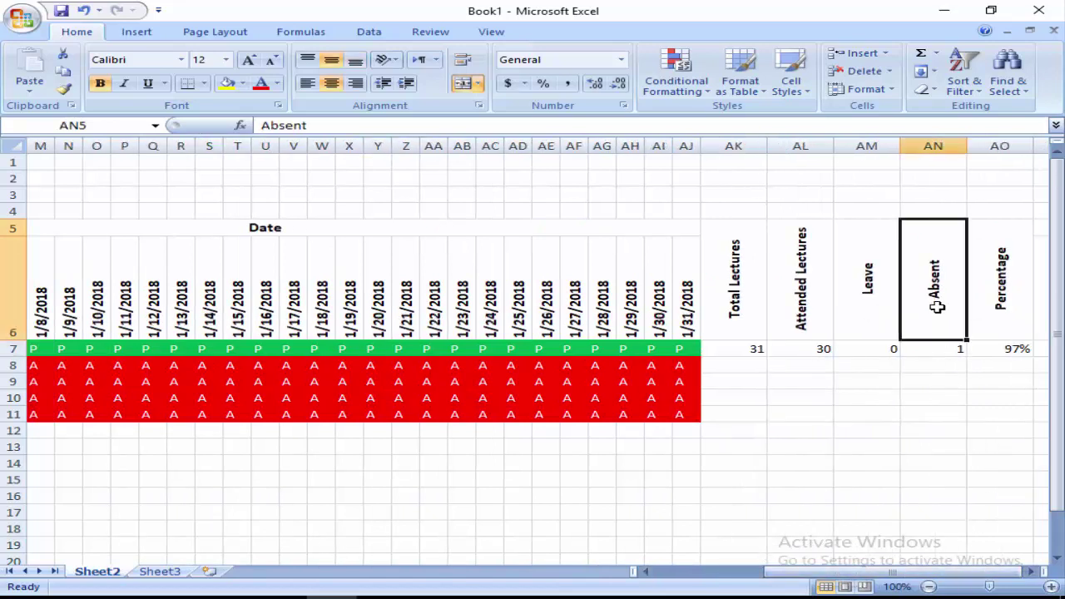
left_click(949, 350)
left_click(887, 308)
left_click(857, 346)
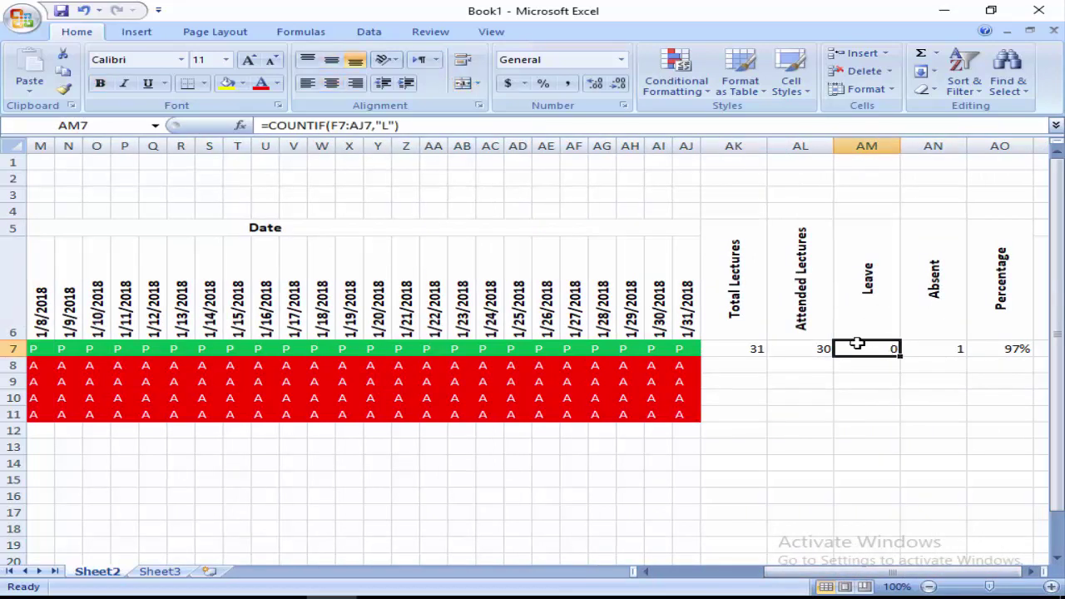
left_click(815, 345)
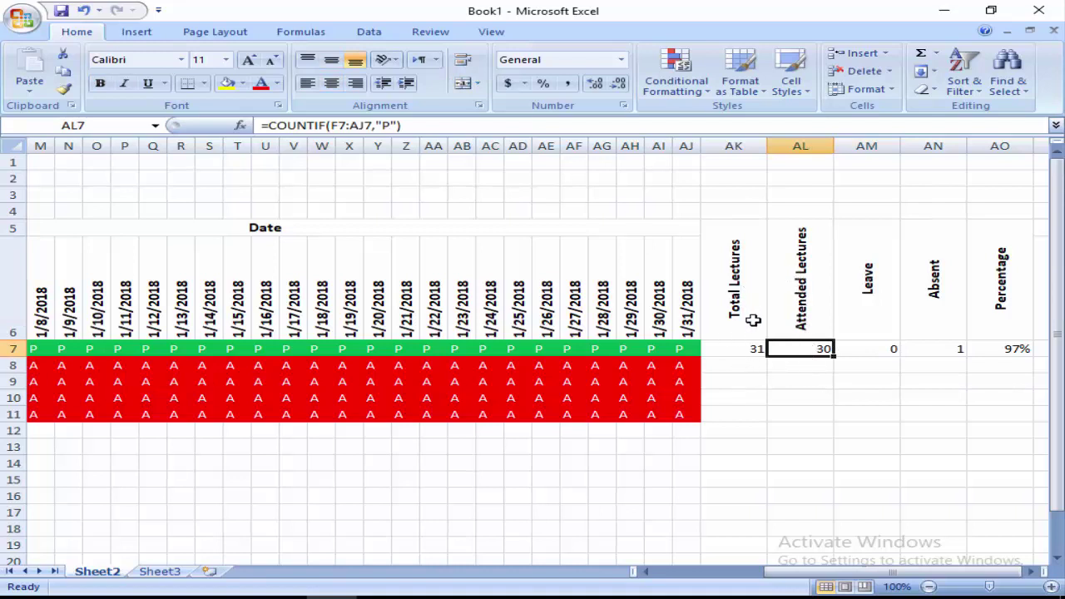
left_click(747, 348)
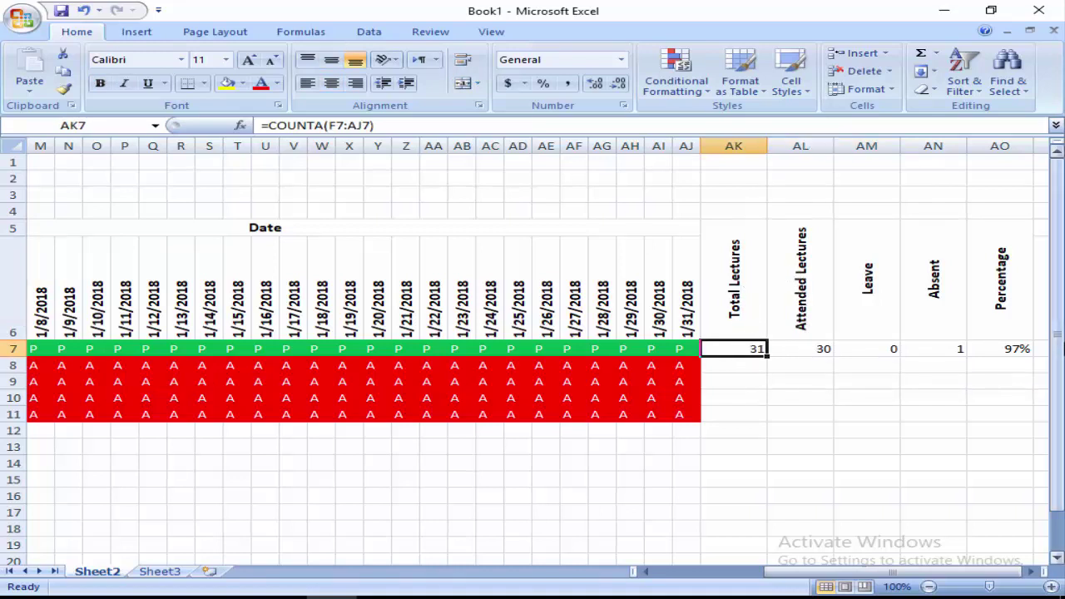
left_click(991, 356)
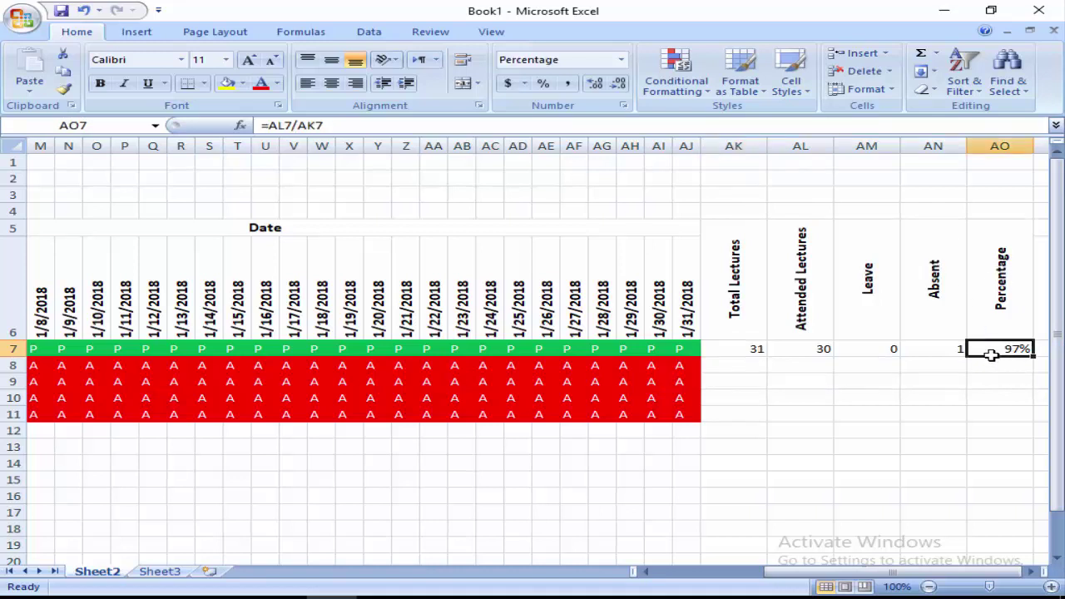
Step: Overwrite the COUNTA formula in AK7 with the fixed number 31
left_click(724, 348)
double_click(737, 349)
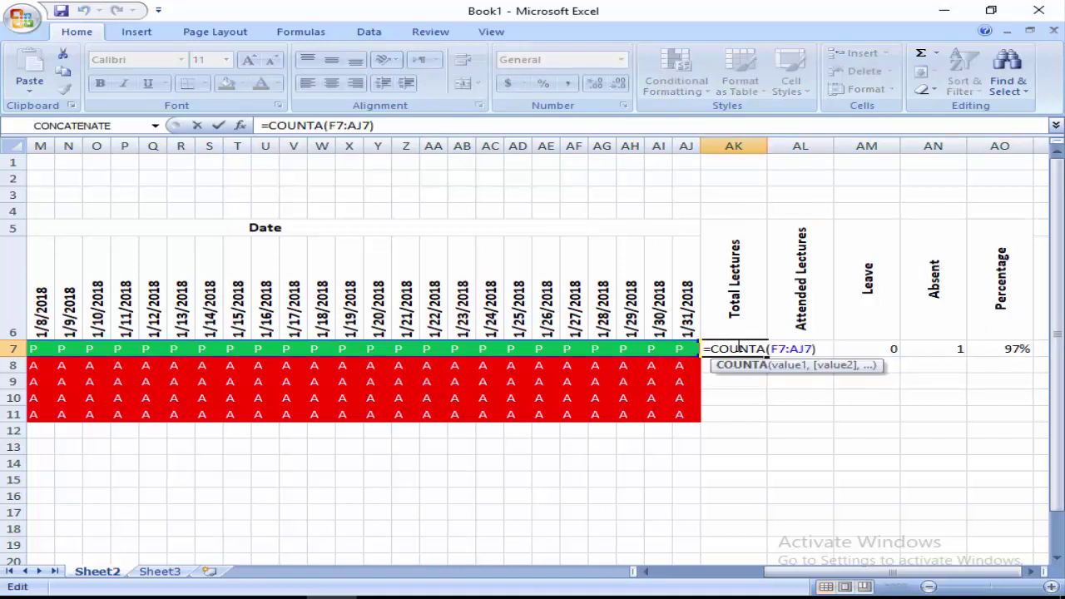
key("Return")
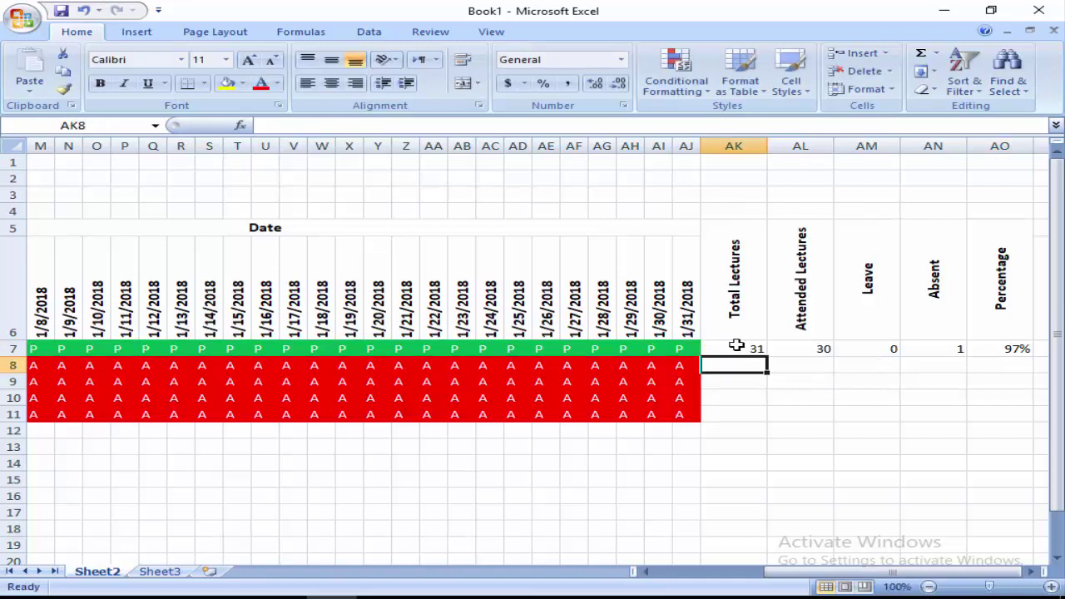
left_click(737, 348)
type("31")
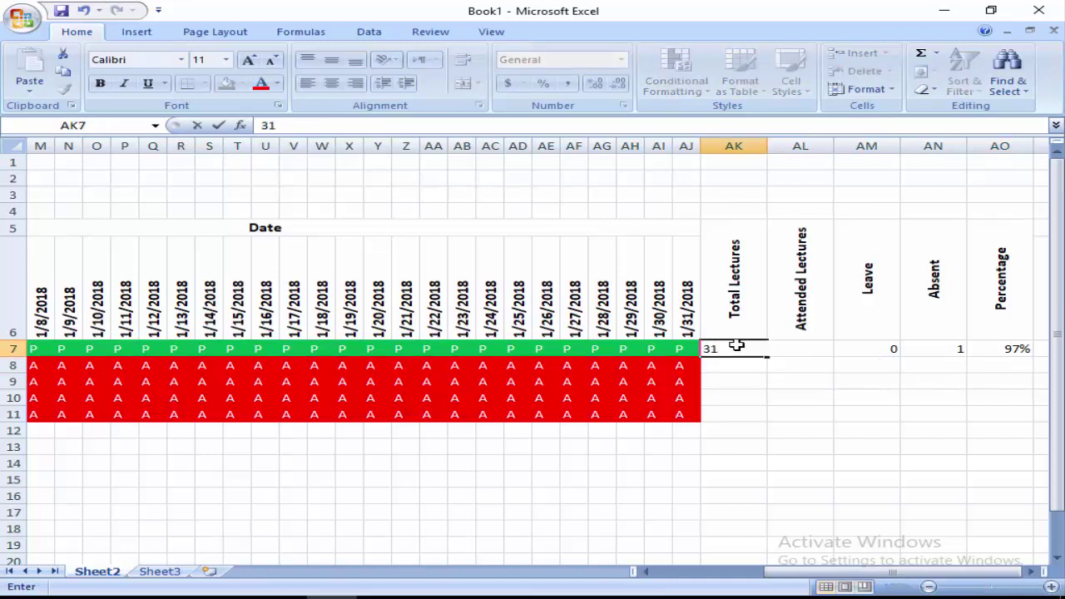
key("Return")
Step: Check the Attended Lectures and Percentage results, then select the attendance grid F7:AJ11
left_click(737, 347)
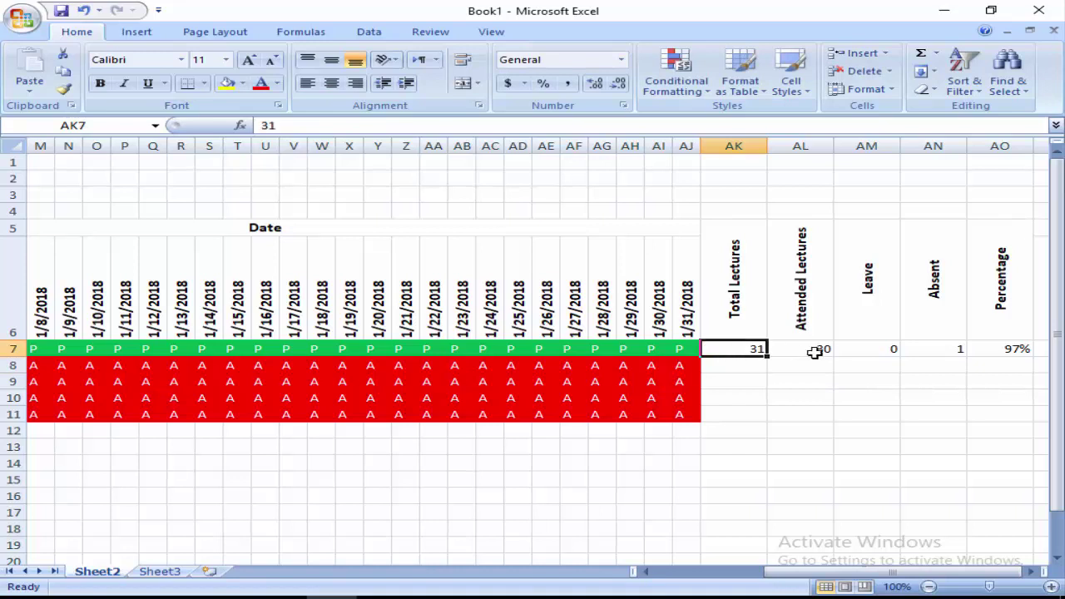
left_click(814, 349)
left_click(999, 348)
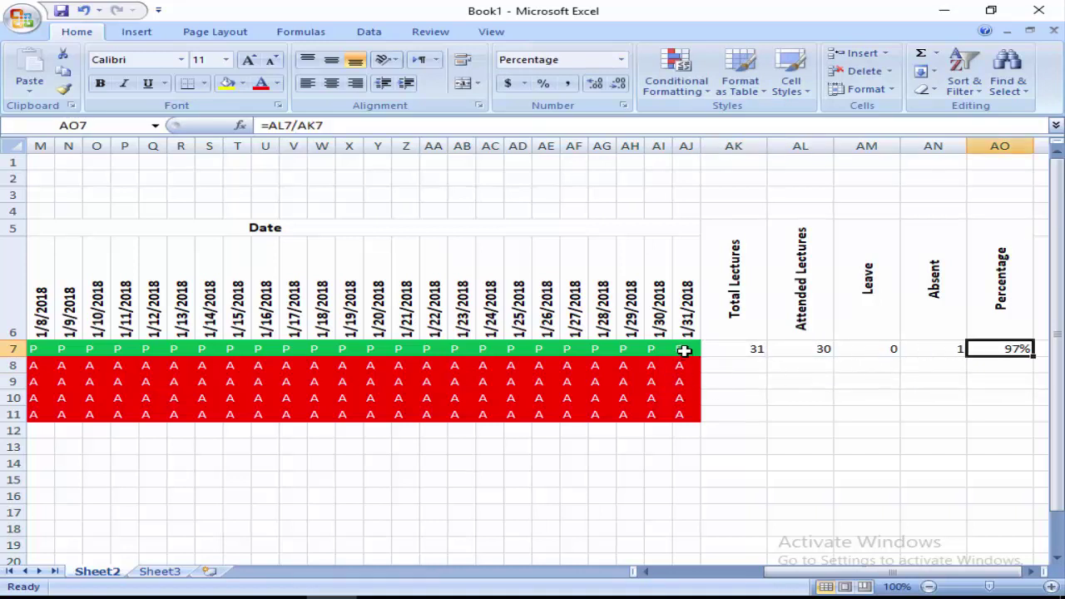
left_click_drag(685, 351, 282, 411)
Step: Clear all attendance marks from the grid and undo a test P in AJ7
key("Delete")
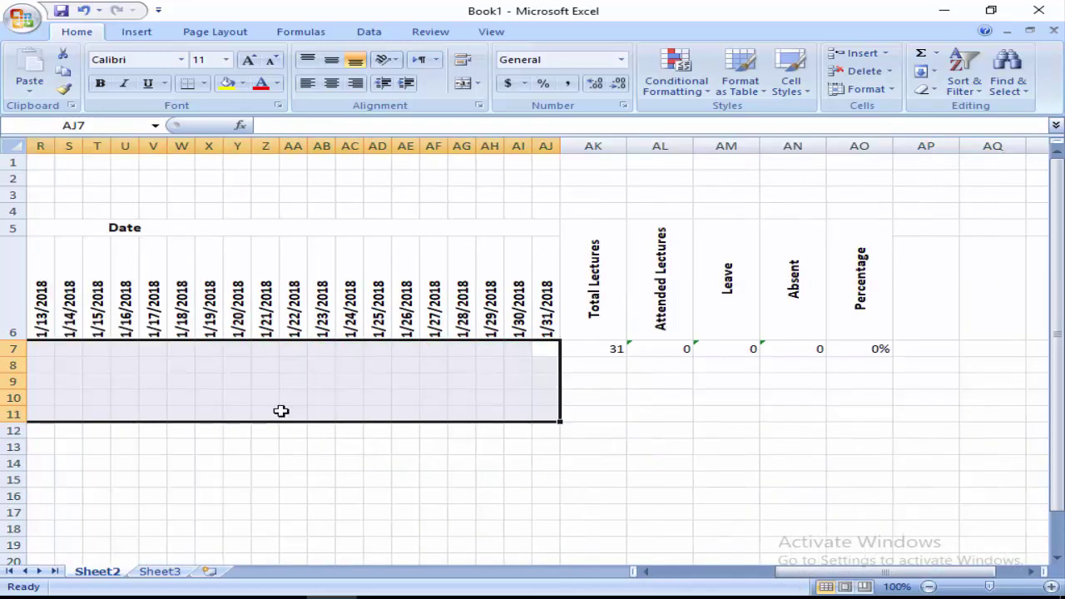
left_click(620, 384)
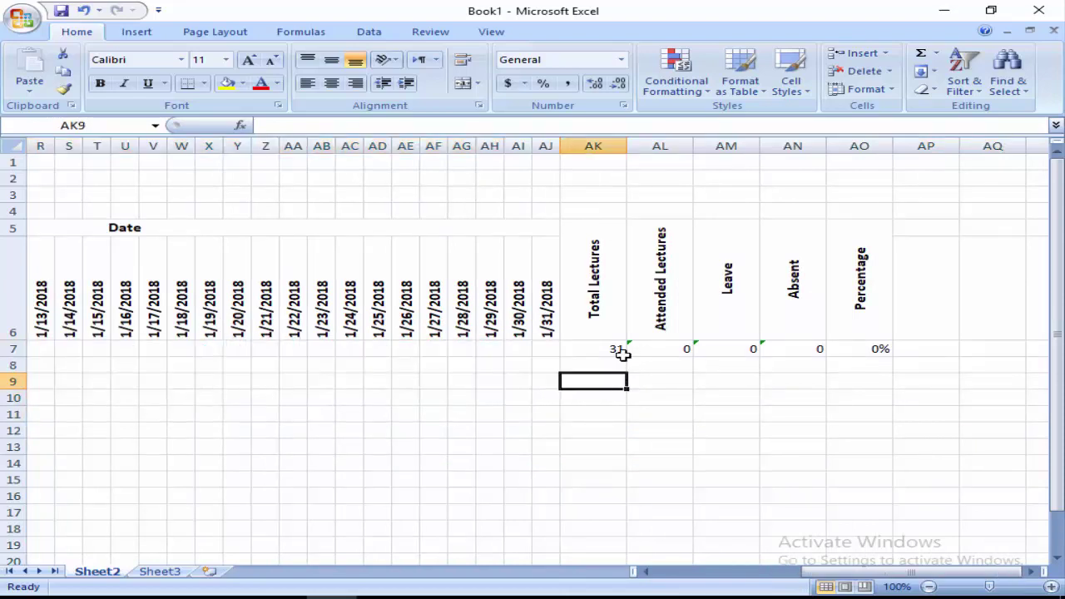
left_click(619, 349)
left_click(542, 350)
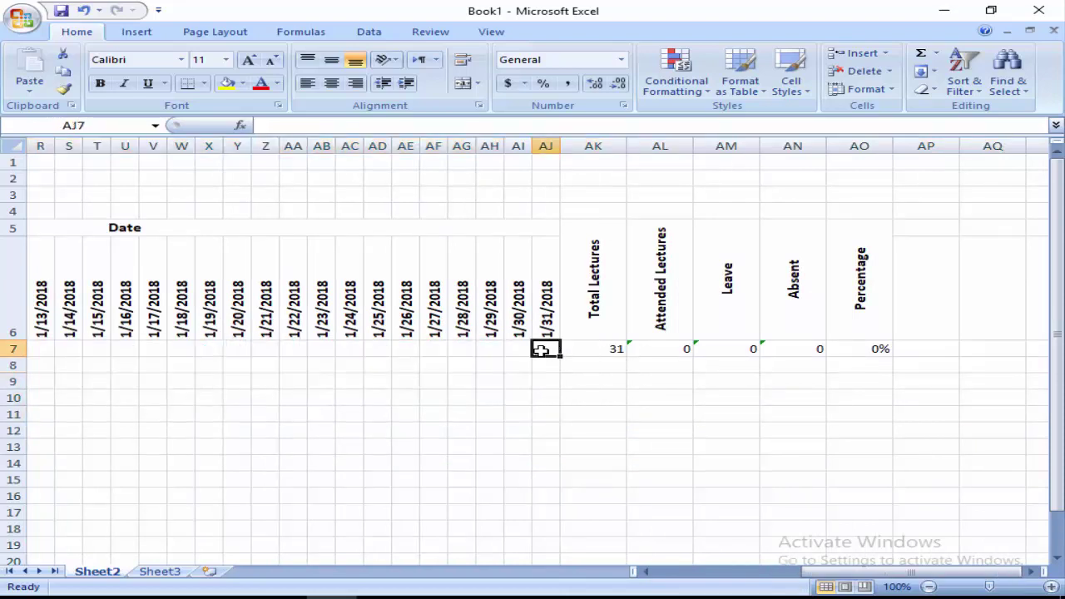
type("P")
key("Return")
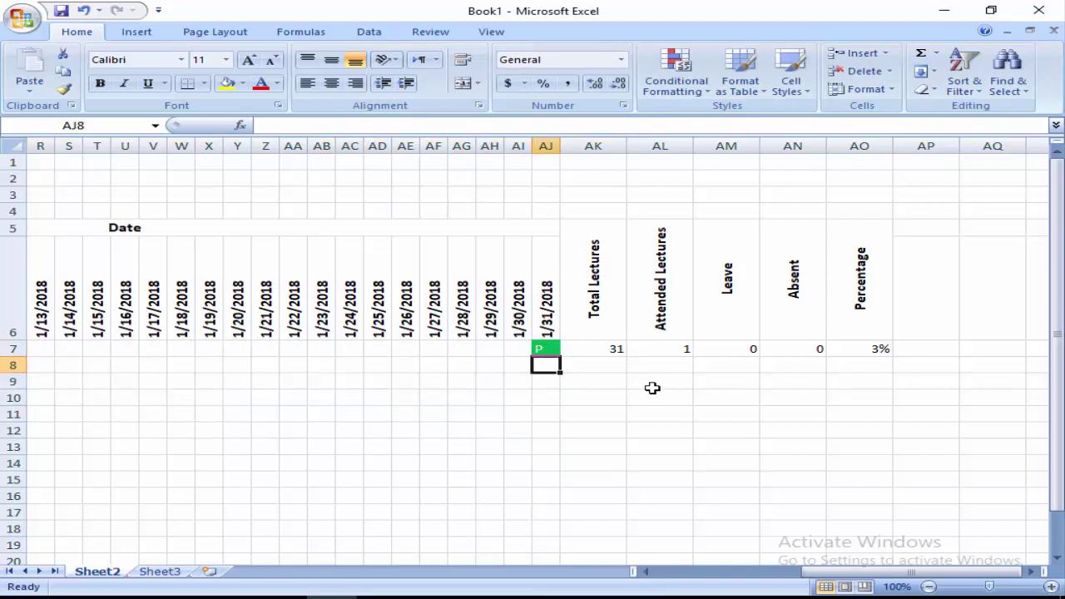
key("ctrl+z")
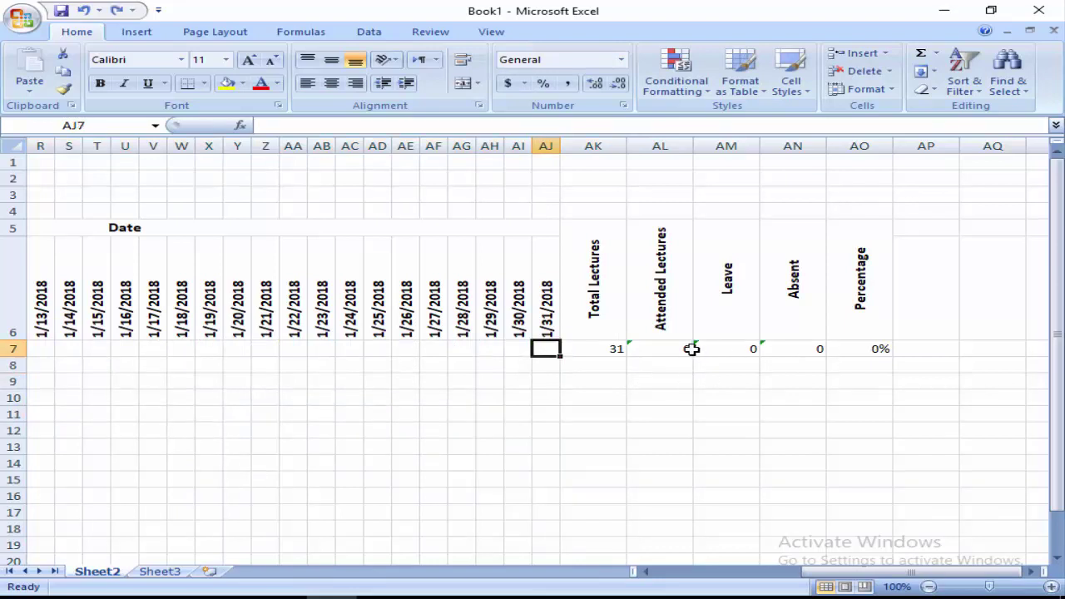
Step: Fill the Total Lectures value 31 from AK7 down to row 11
left_click(614, 350)
left_click_drag(625, 356, 626, 405)
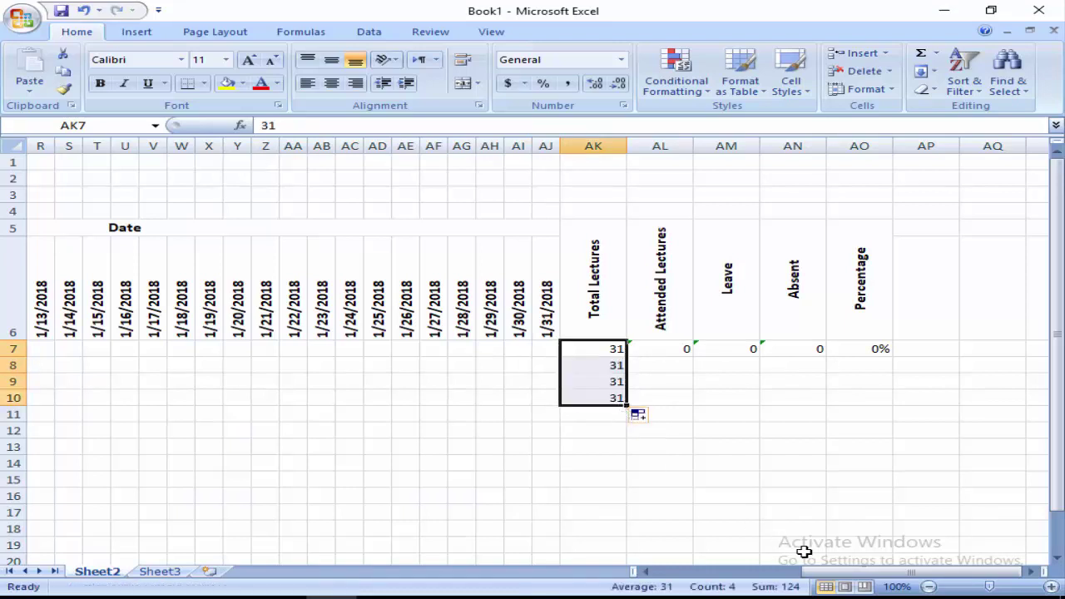
left_click_drag(847, 574, 795, 574)
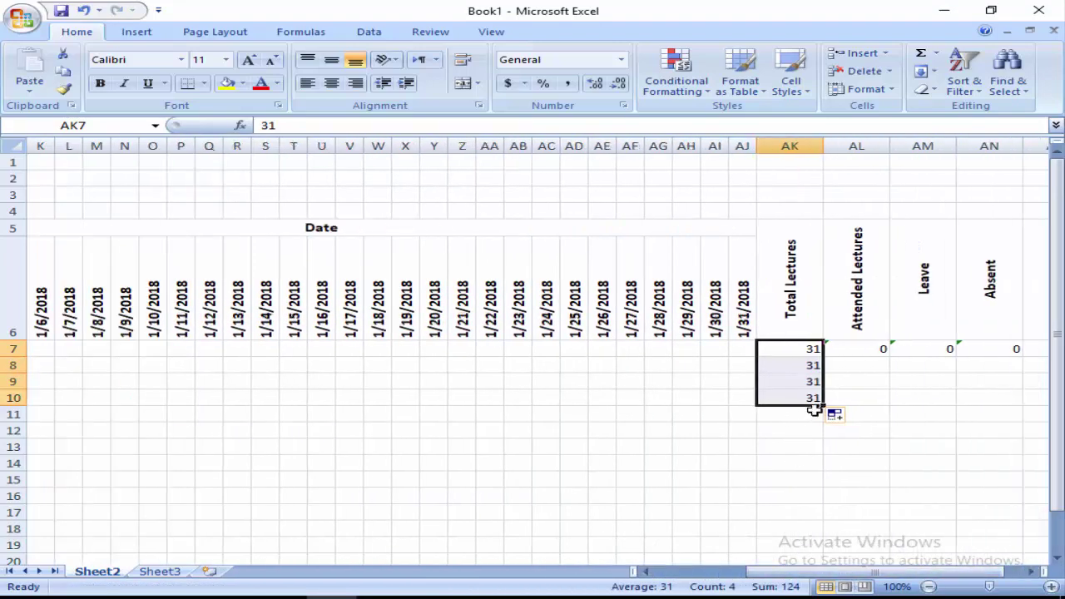
left_click_drag(823, 406, 821, 416)
left_click(851, 381)
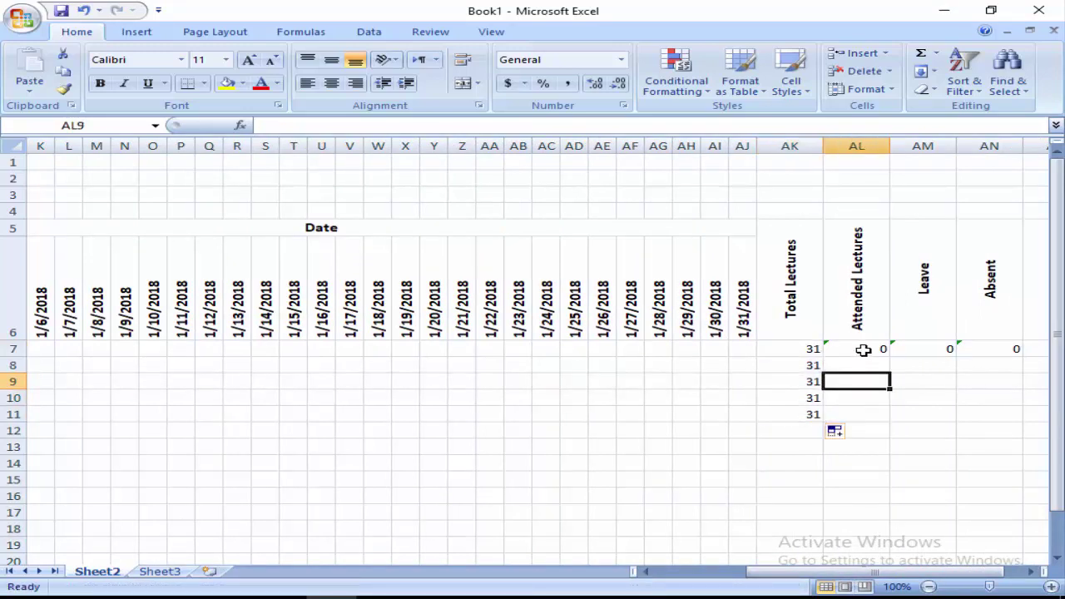
Step: Copy the Attended, Leave and Absent formulas in AL7:AN7 down to row 11
left_click(883, 350)
left_click_drag(891, 354, 887, 421)
left_click(934, 348)
left_click_drag(958, 357, 951, 401)
left_click(995, 350)
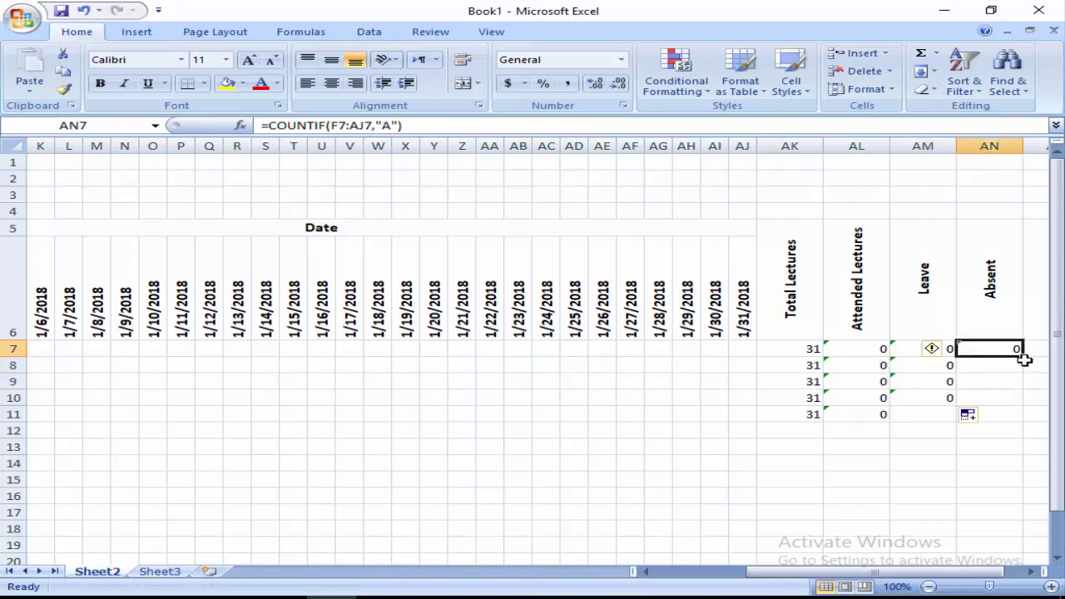
left_click_drag(1024, 358, 1018, 420)
left_click(954, 400)
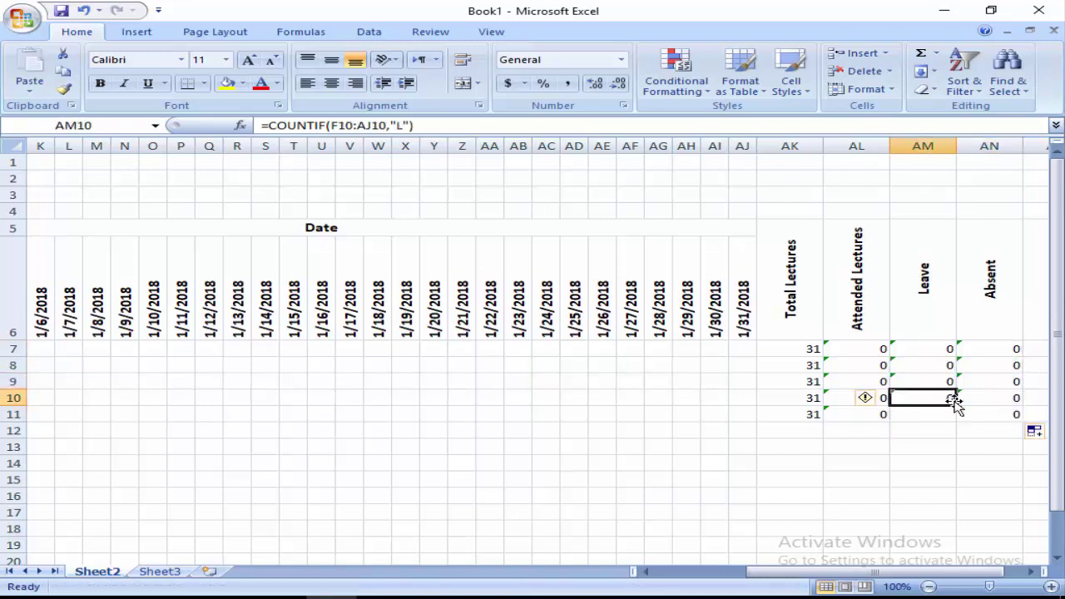
left_click_drag(954, 400, 953, 420)
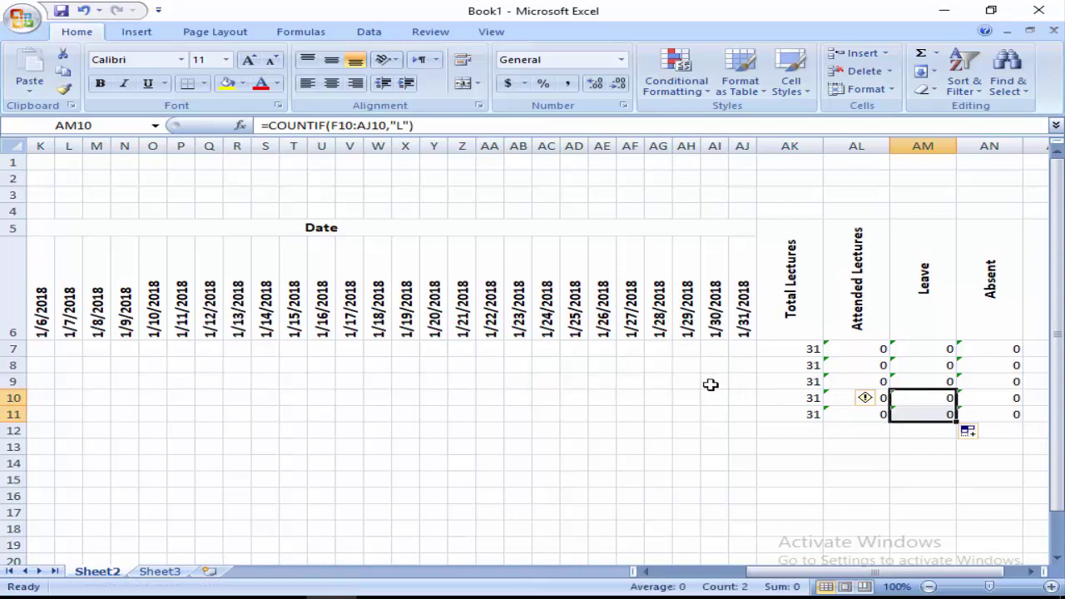
left_click(712, 383)
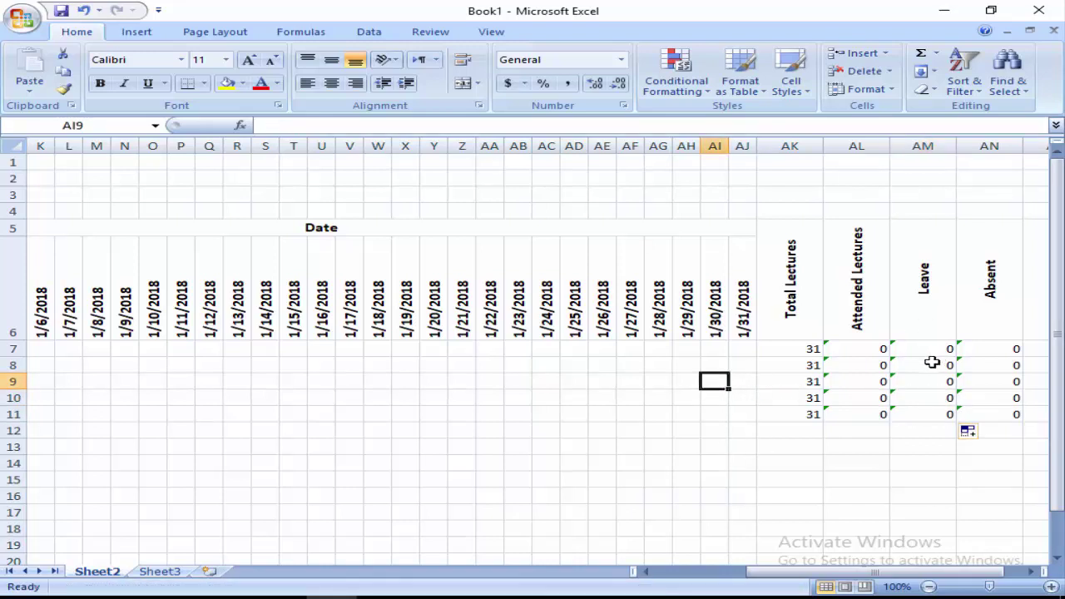
double_click(878, 348)
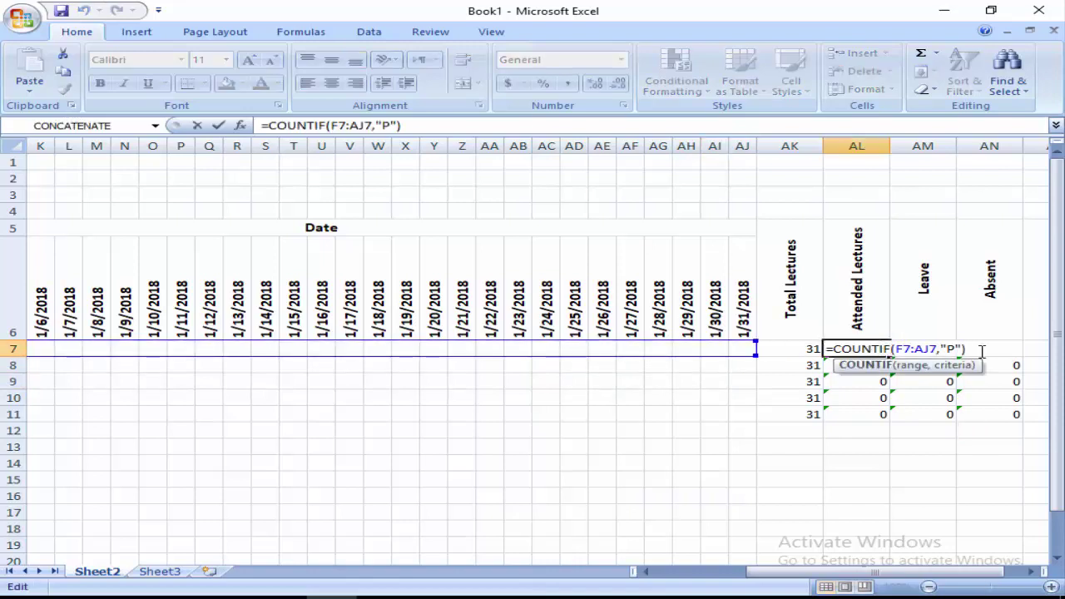
key("Return")
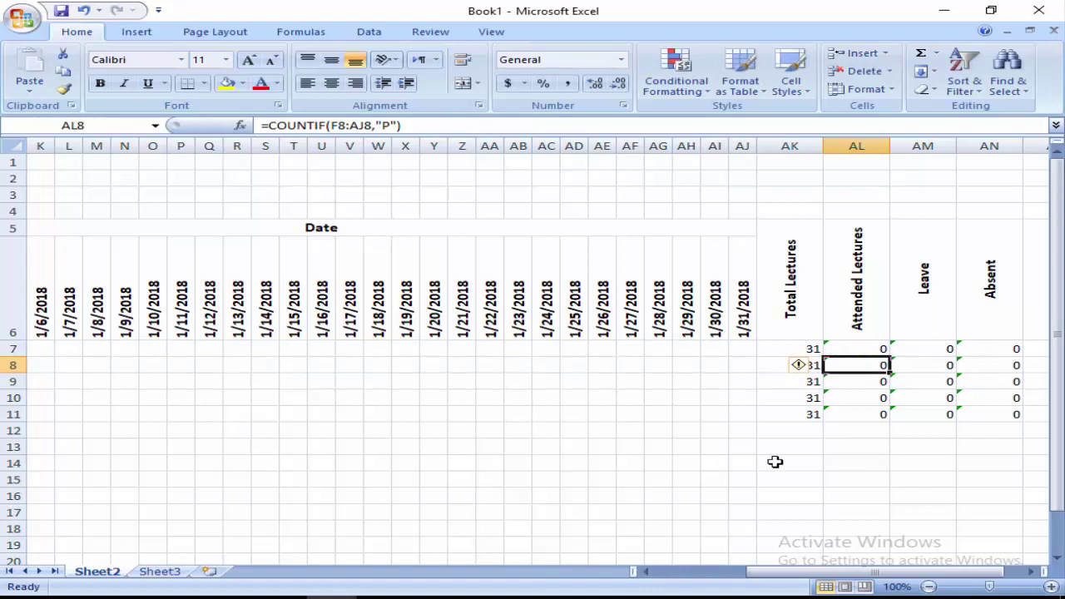
left_click_drag(783, 572, 688, 572)
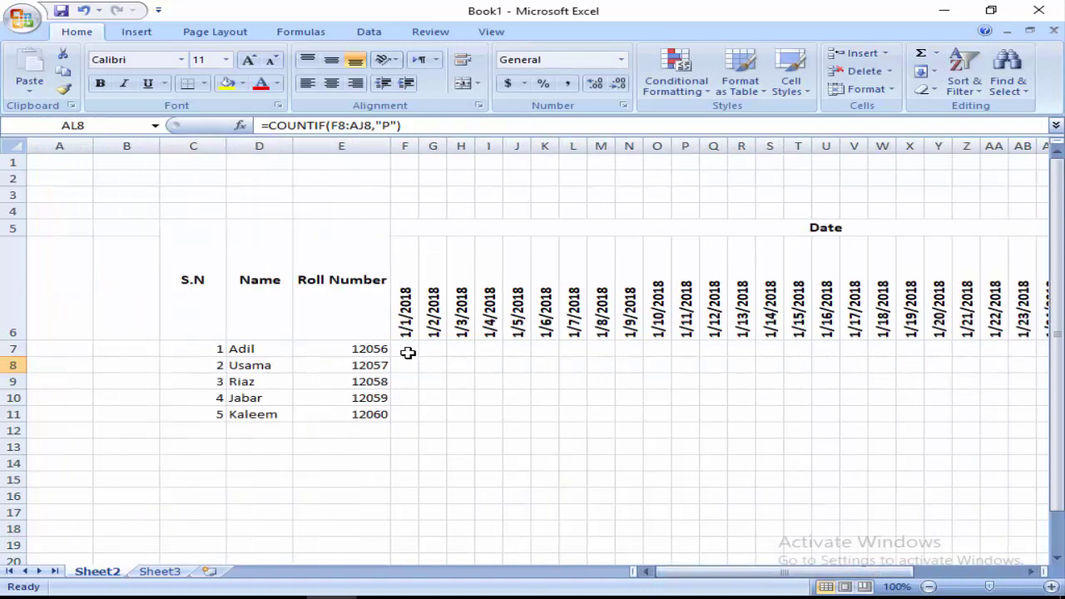
Step: Mark Adil present on the first January dates with A (absent) on 1/4
mouse_move(408, 353)
left_mouse_down()
mouse_move(497, 375)
mouse_move(756, 407)
mouse_move(927, 415)
mouse_move(405, 348)
left_mouse_up()
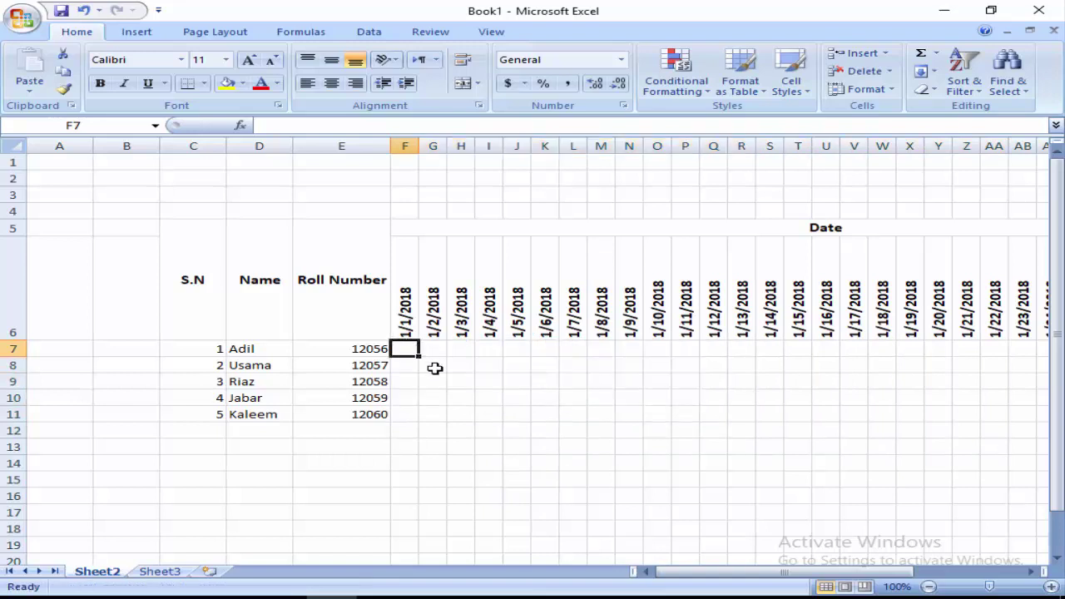
type("P")
key("Tab")
type("P")
key("Tab")
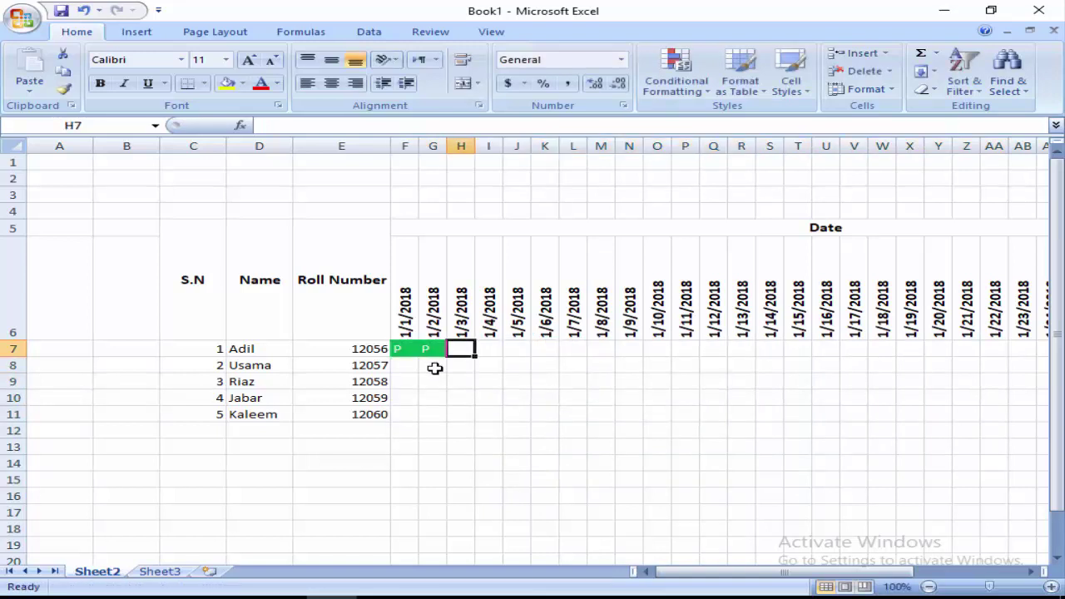
type("P")
key("Tab")
key("Tab")
type("P")
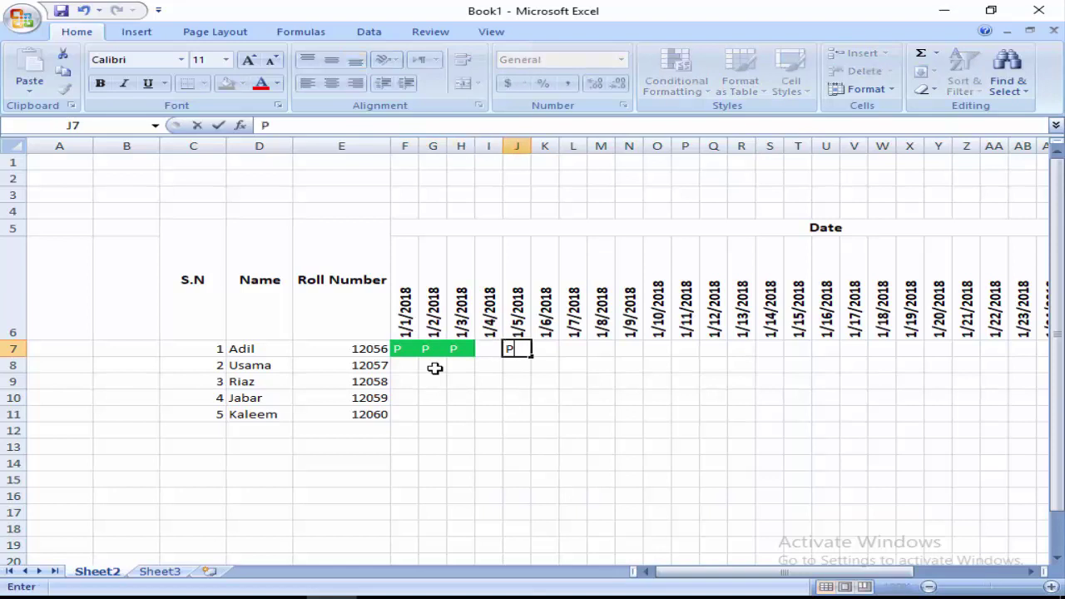
key("Tab")
key("Left")
key("Left")
type("A")
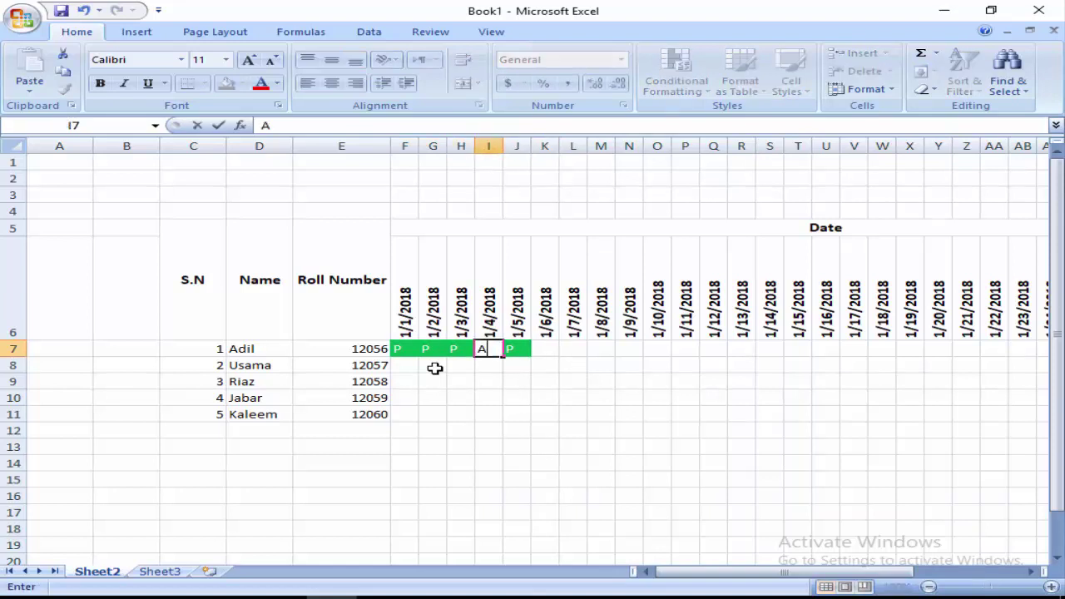
key("Tab")
key("Tab")
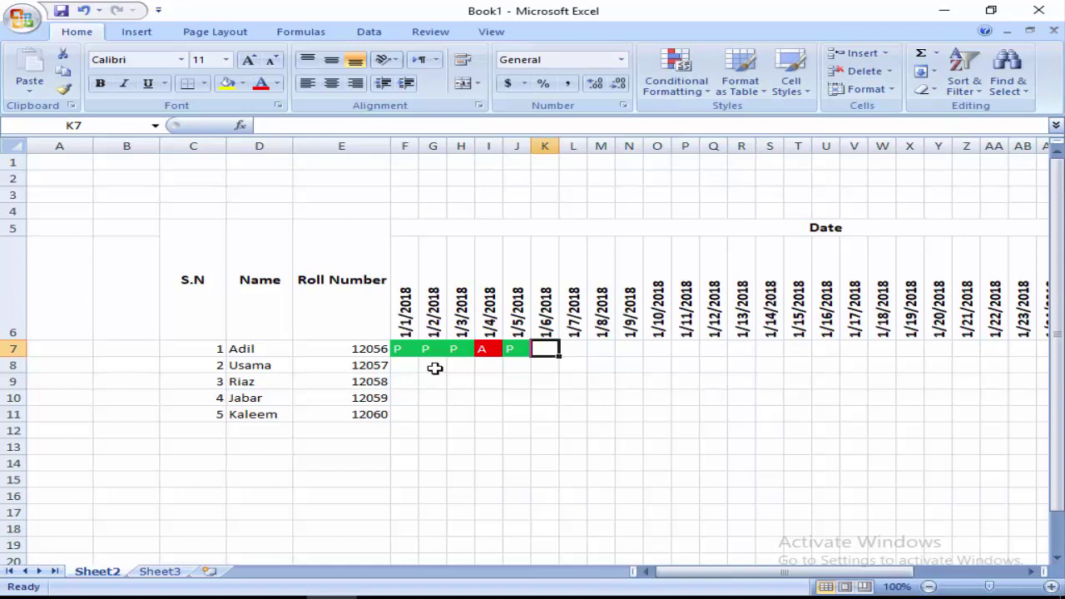
Step: Mark Adil present through 1/23 and on leave (L) on 1/24
type("P\tP\tP\tP")
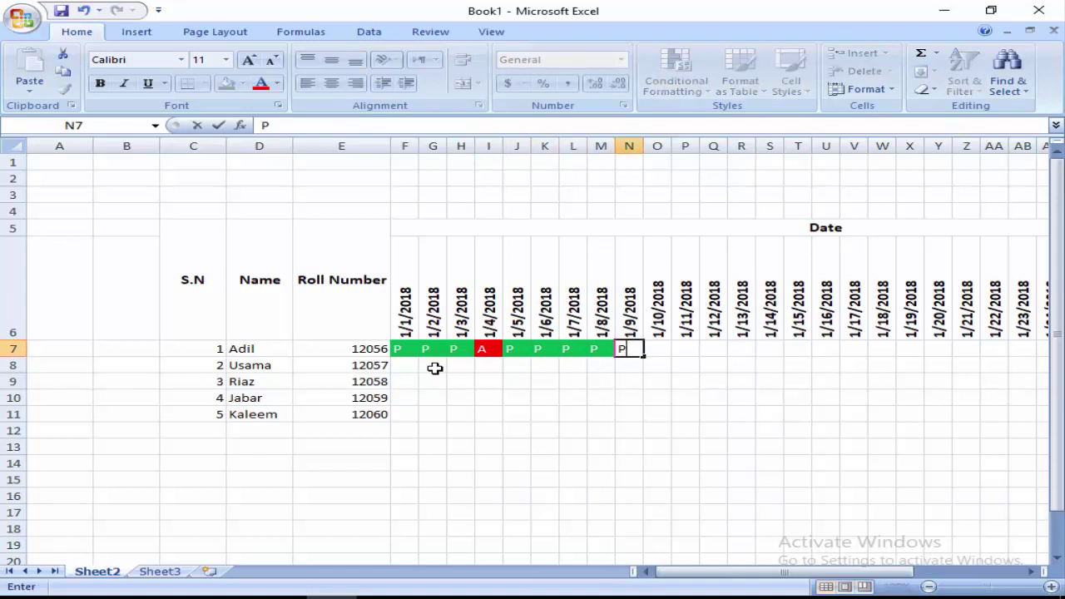
type("\tP\tP\tP\tP\tP\tP\tP\t")
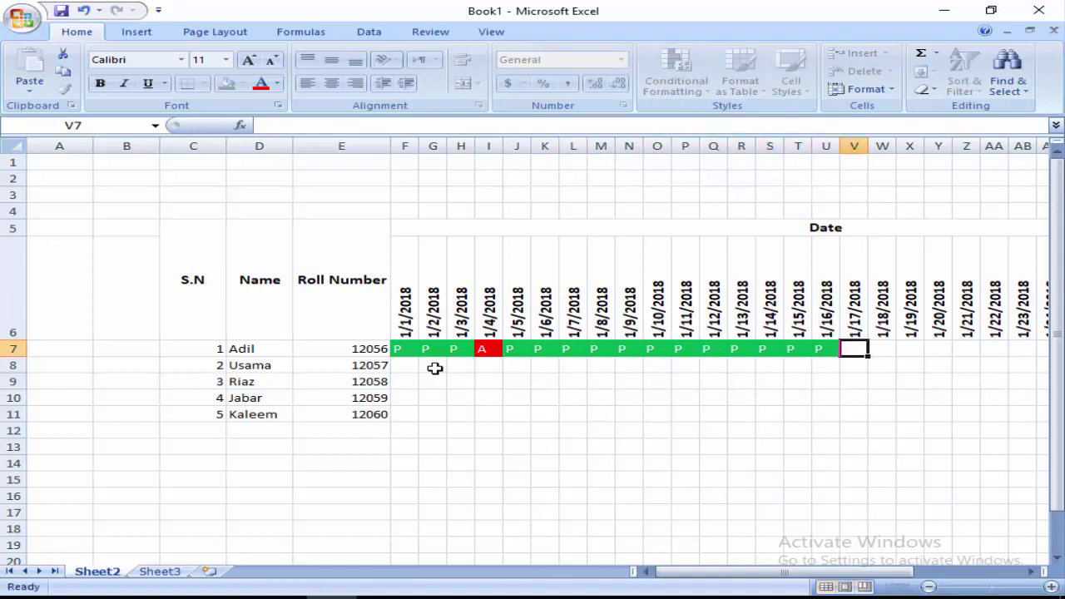
type("P\tP")
key("Tab")
type("P")
key("Tab")
type("P")
key("Tab")
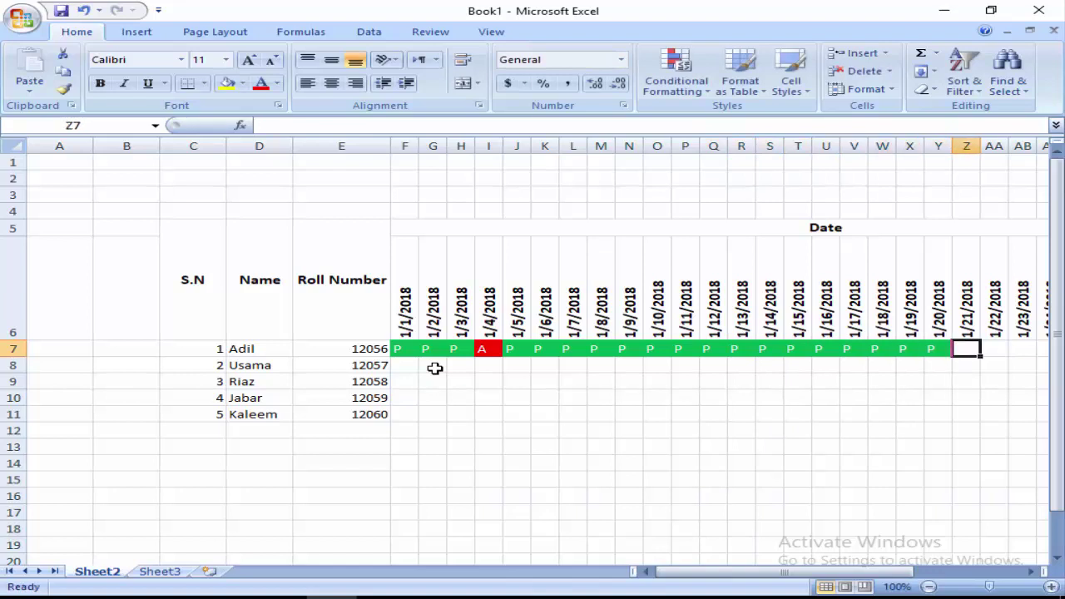
type("P")
key("Tab")
type("P")
key("Tab")
type("P")
key("Tab")
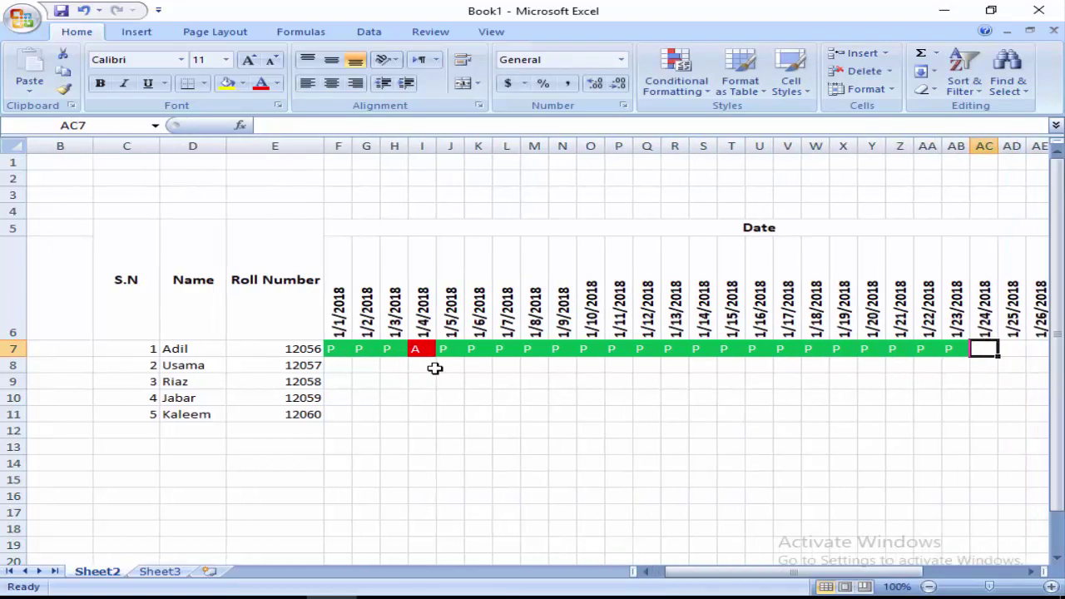
type("L")
key("Return")
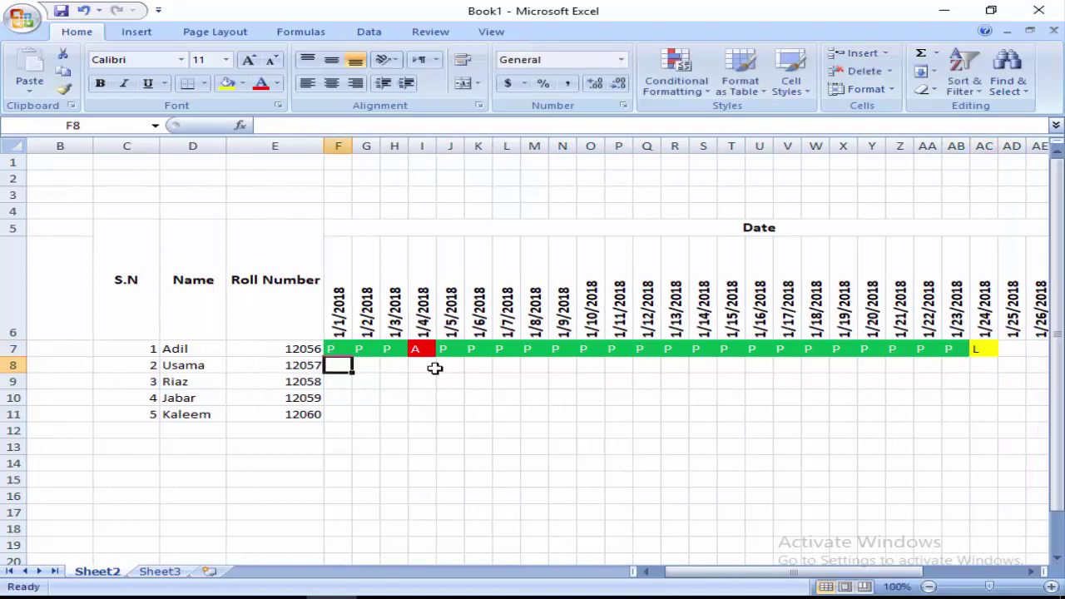
left_click(344, 337)
Step: Copy Adil's attendance marks into the other four students' rows
left_click_drag(340, 347, 985, 348)
key("ctrl+c")
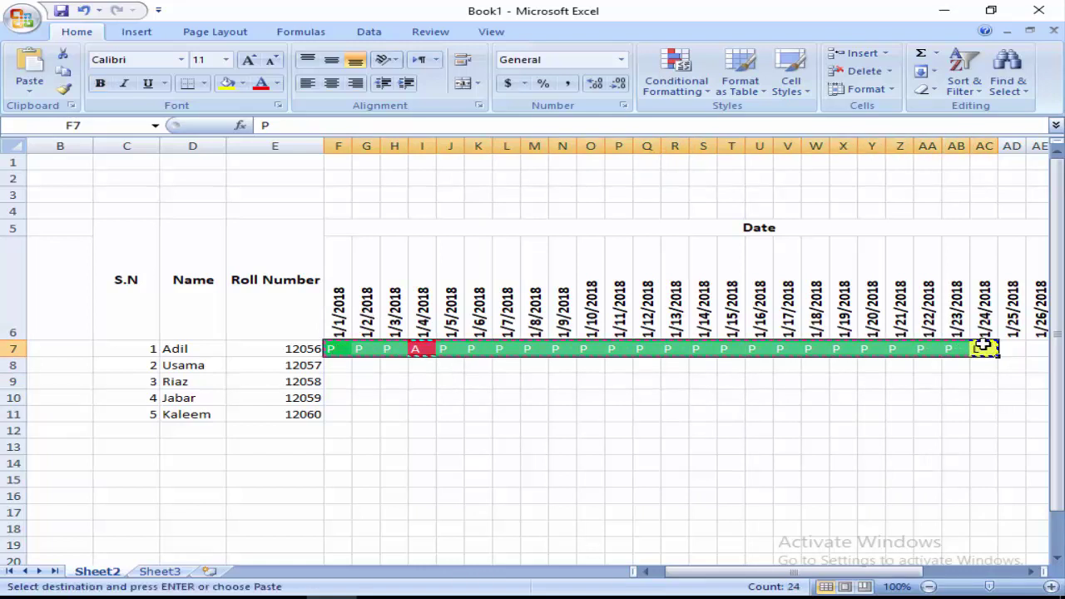
left_click_drag(348, 370, 983, 411)
key("ctrl+v")
left_click(786, 446)
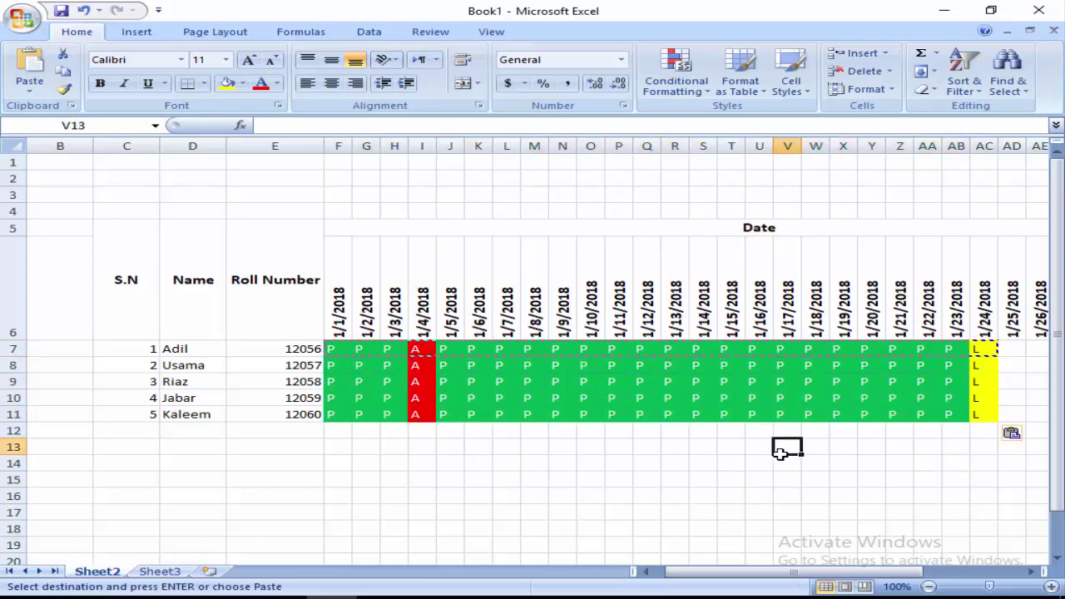
Step: Re-mark Usama's row from 1/4 as L, P, A, A, A
left_click(422, 368)
key("Escape")
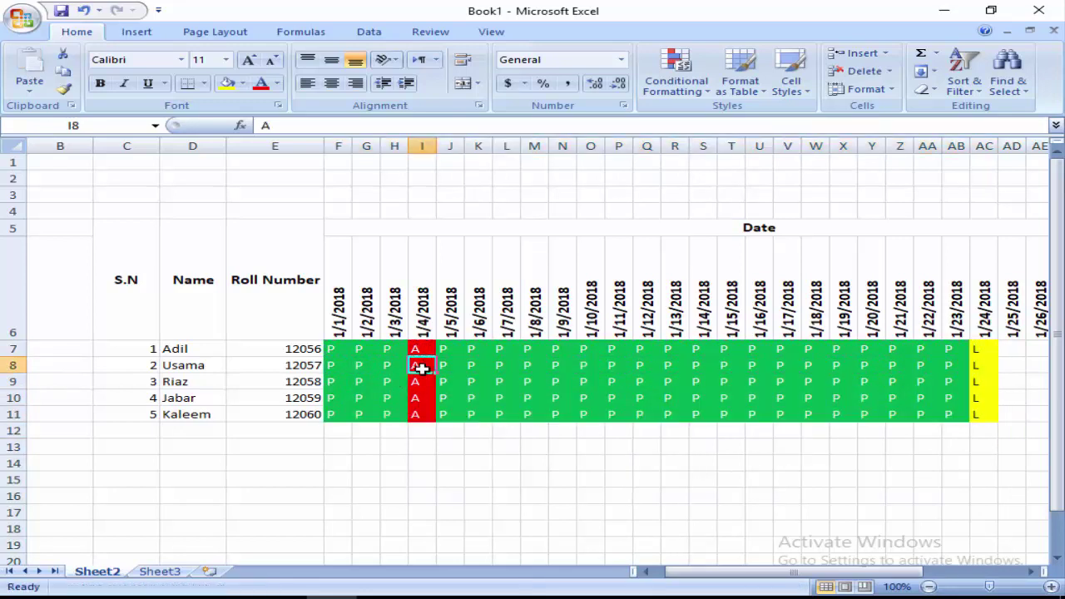
type("L")
key("Right")
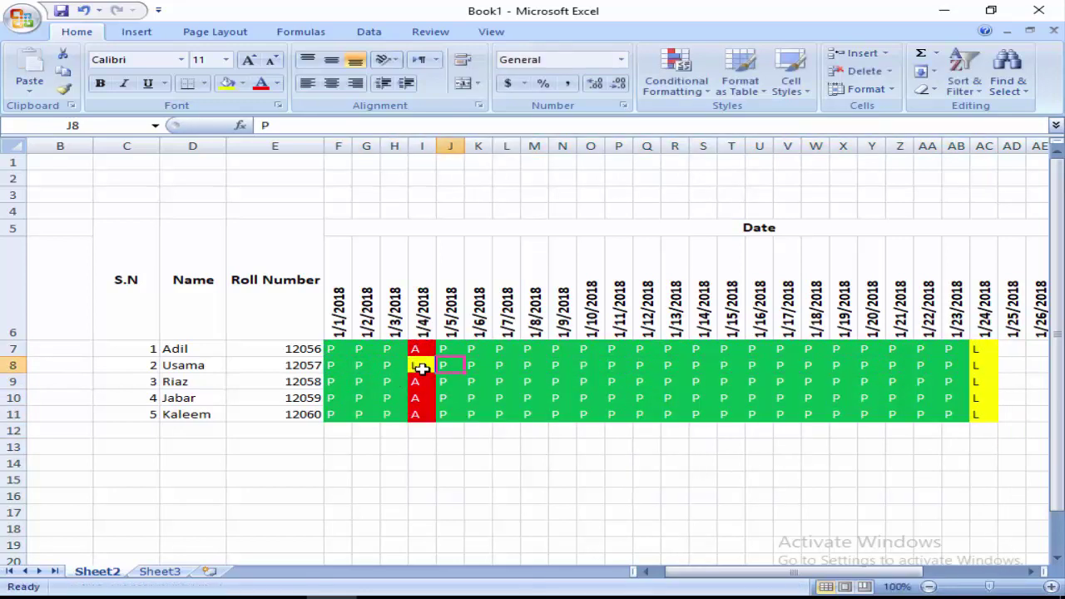
type("P")
key("Right")
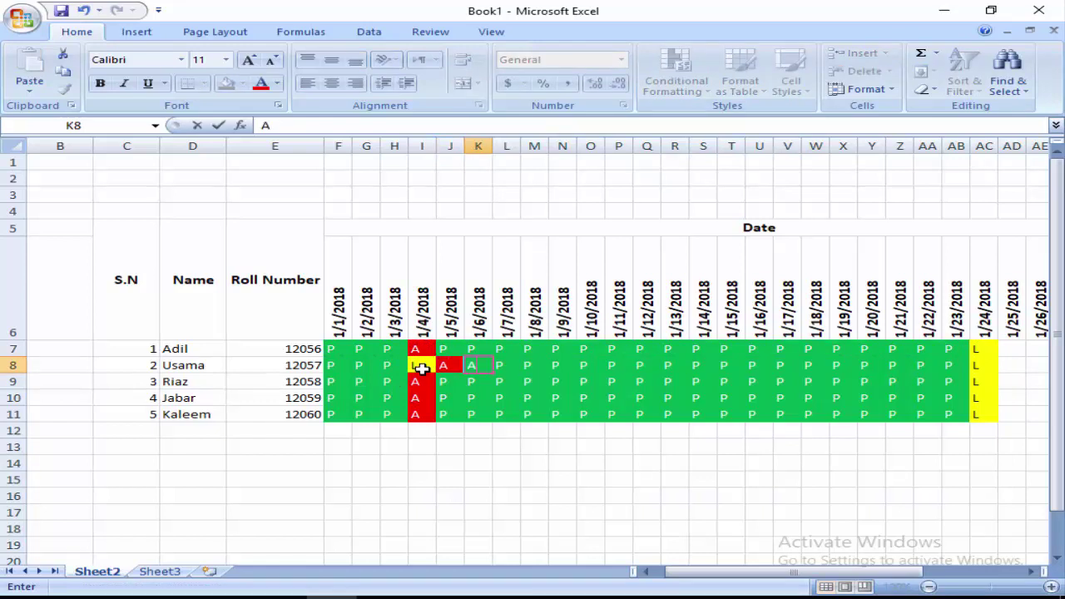
type("A")
key("Right")
type("A")
key("Right")
type("A")
key("Right")
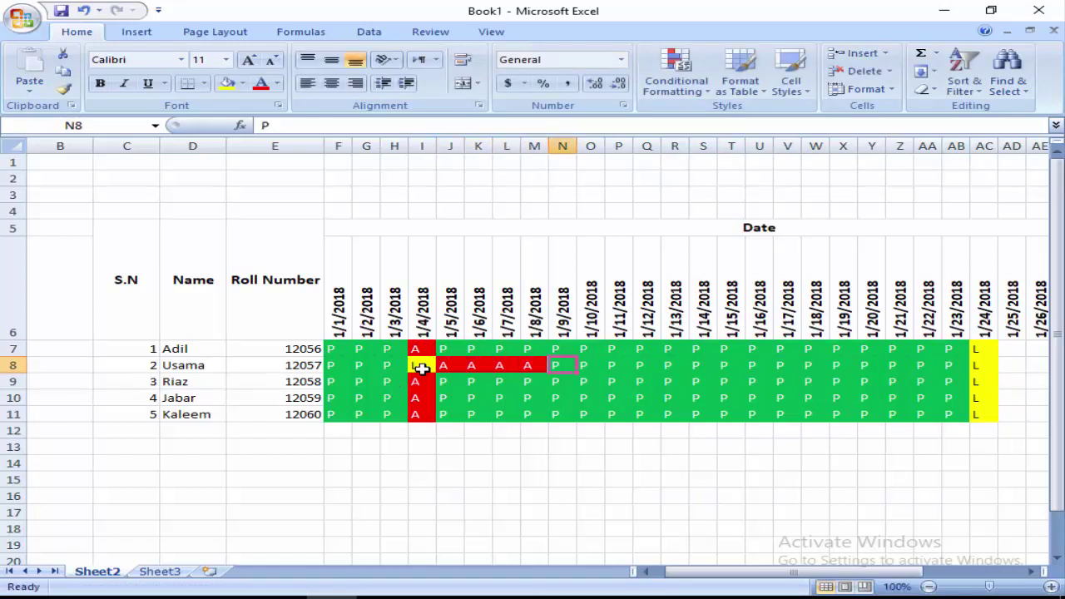
Step: Mark Usama present on 1/24
left_click(987, 364)
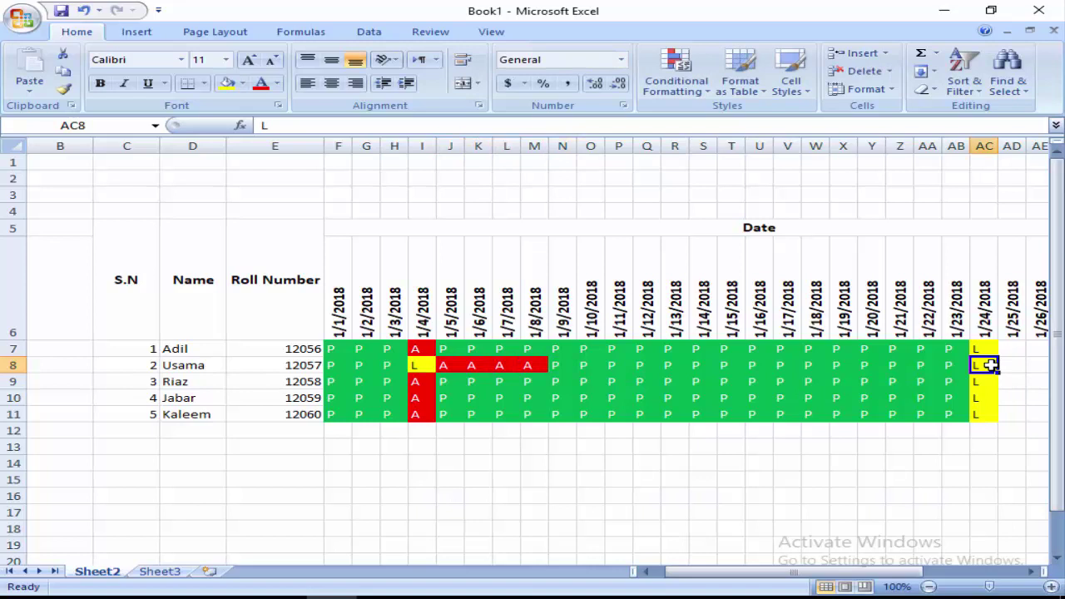
type("P[")
key("Return")
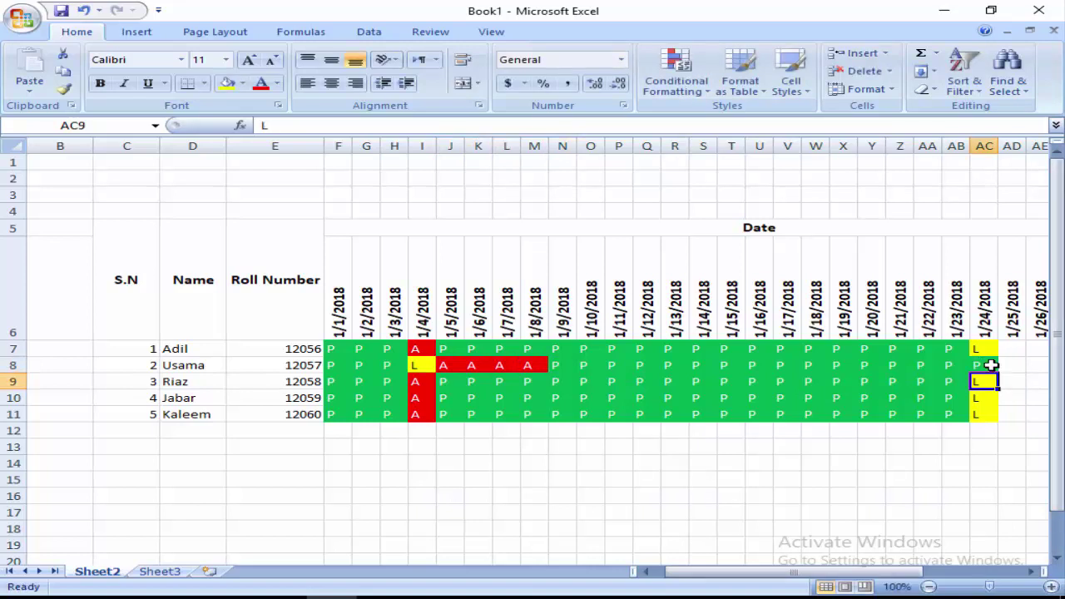
Step: Re-mark Riaz's row from 1/4 as P, P, A, A, P
left_click(423, 381)
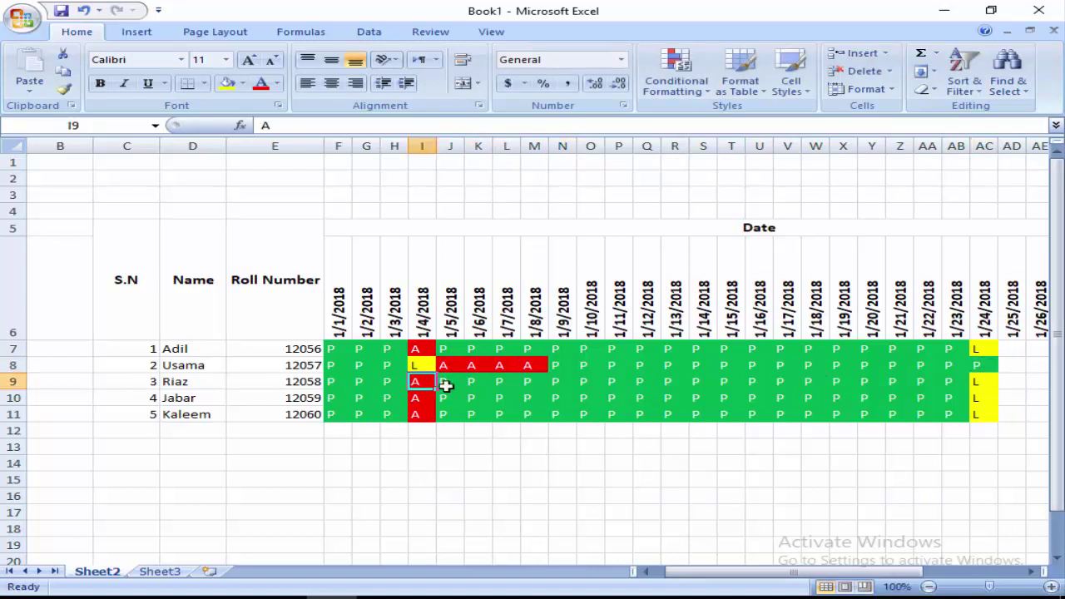
type("P")
key("Right")
key("Right")
type("P")
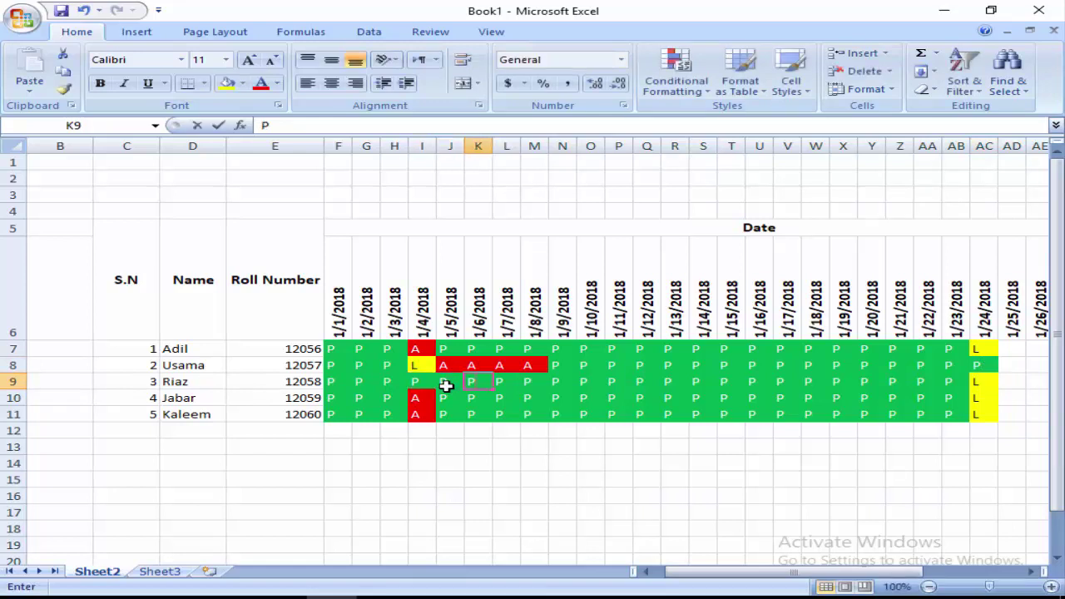
key("Right")
key("Right")
key("Right")
key("Right")
type("A")
key("Right")
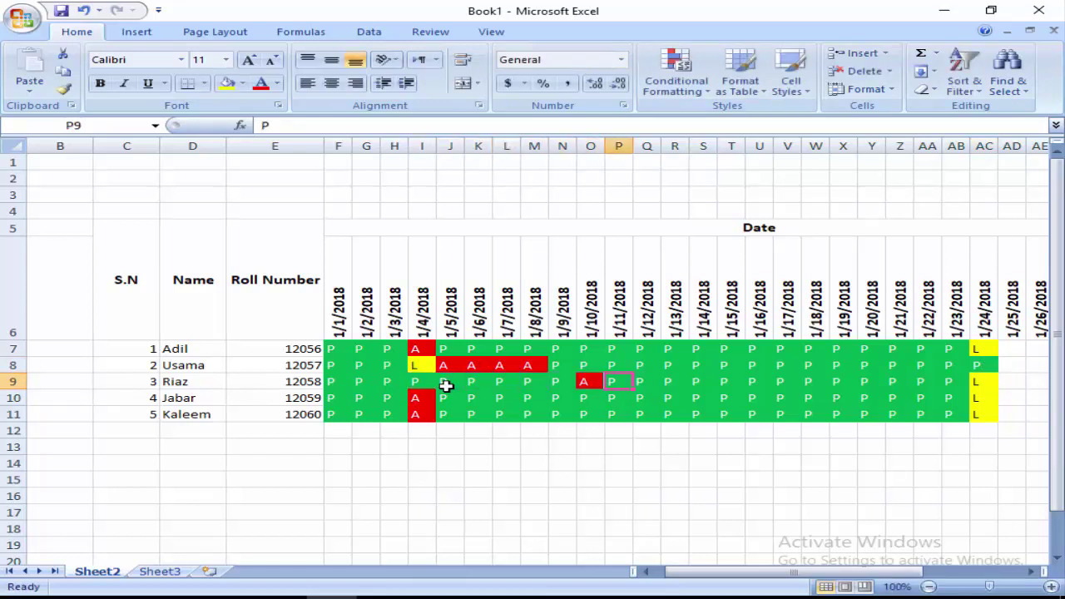
key("Right")
key("Right")
key("Right")
type("A")
key("Right")
key("Right")
key("Right")
key("Right")
key("Right")
key("Right")
key("Right")
key("Right")
key("Right")
key("Right")
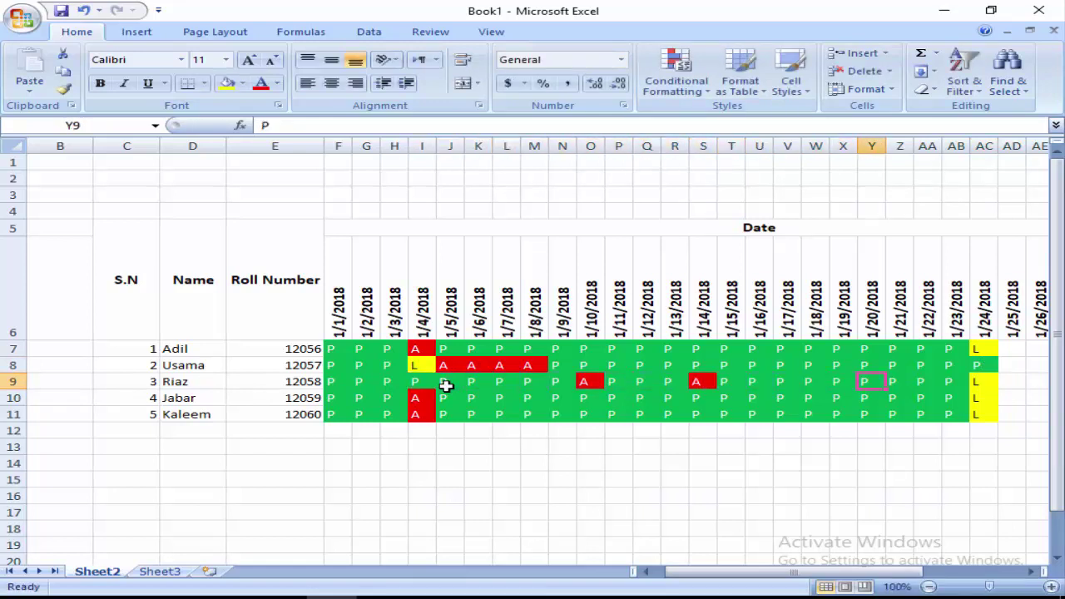
type("P")
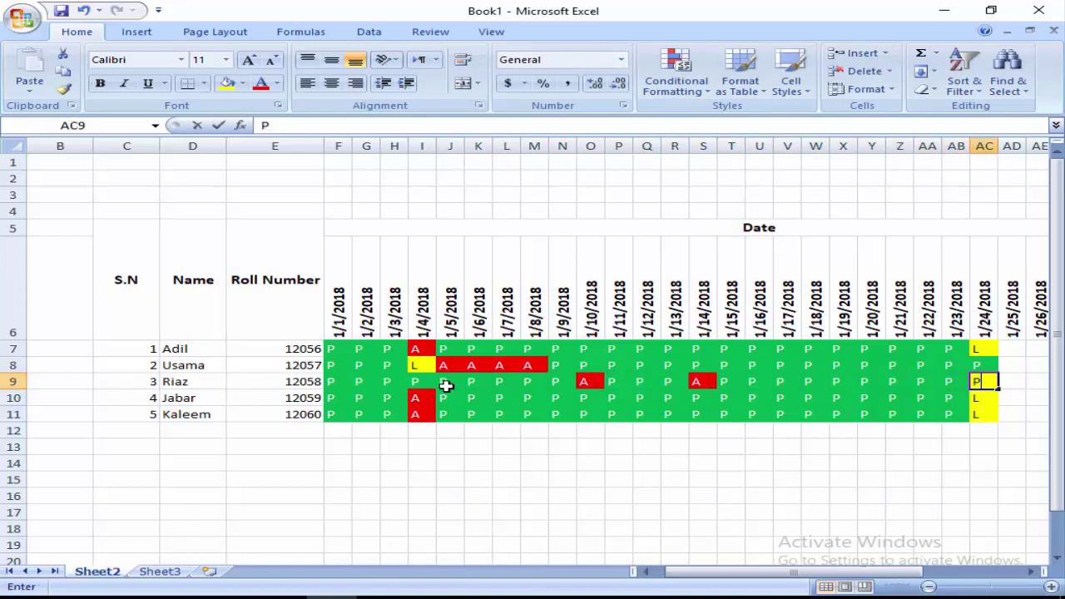
Step: Edit AC11 and mark the fifth student on leave from I11 onward
left_click(984, 414)
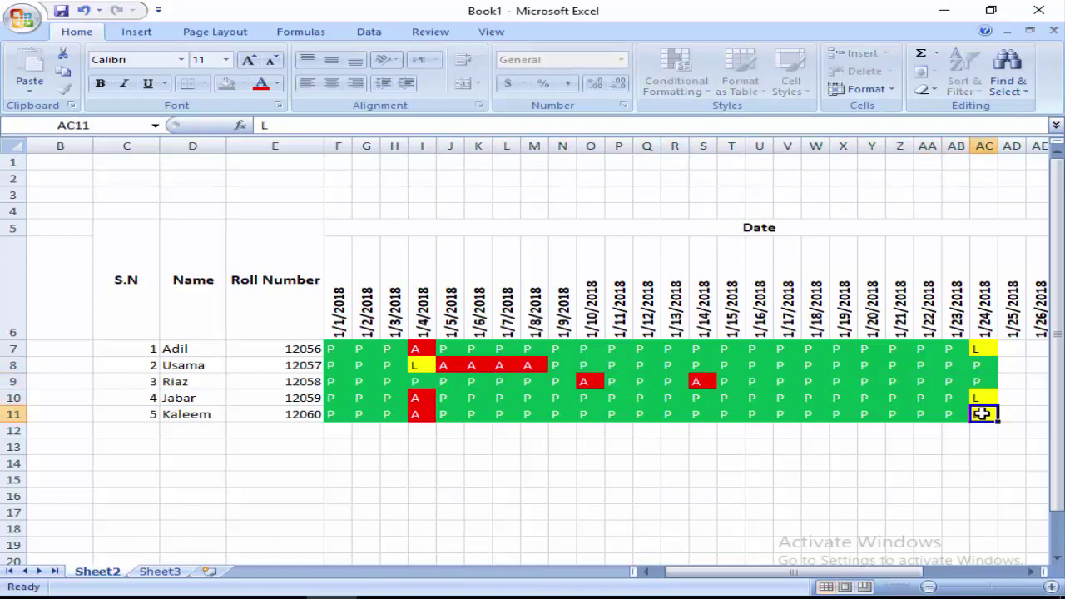
type("[")
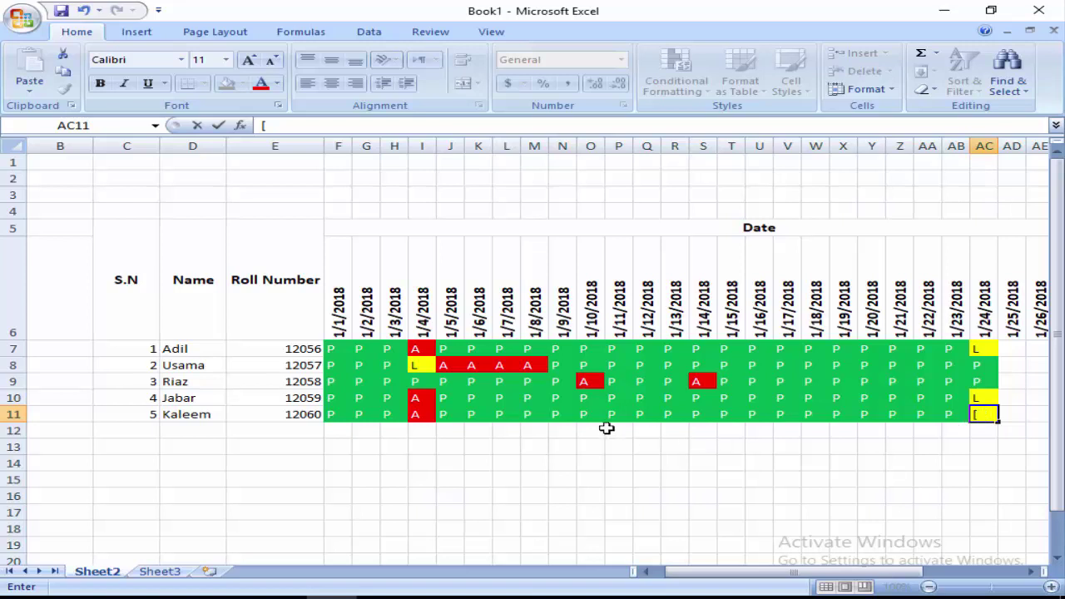
left_click(420, 413)
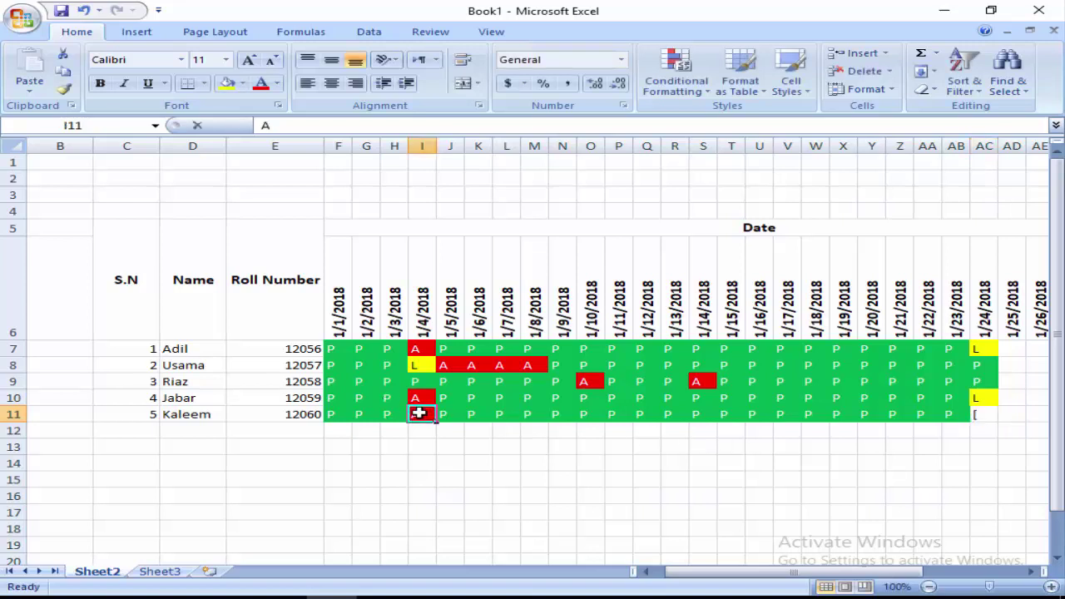
type("L")
key("Right")
type("L")
key("Right")
type("L")
key("Right")
type("L")
key("Right")
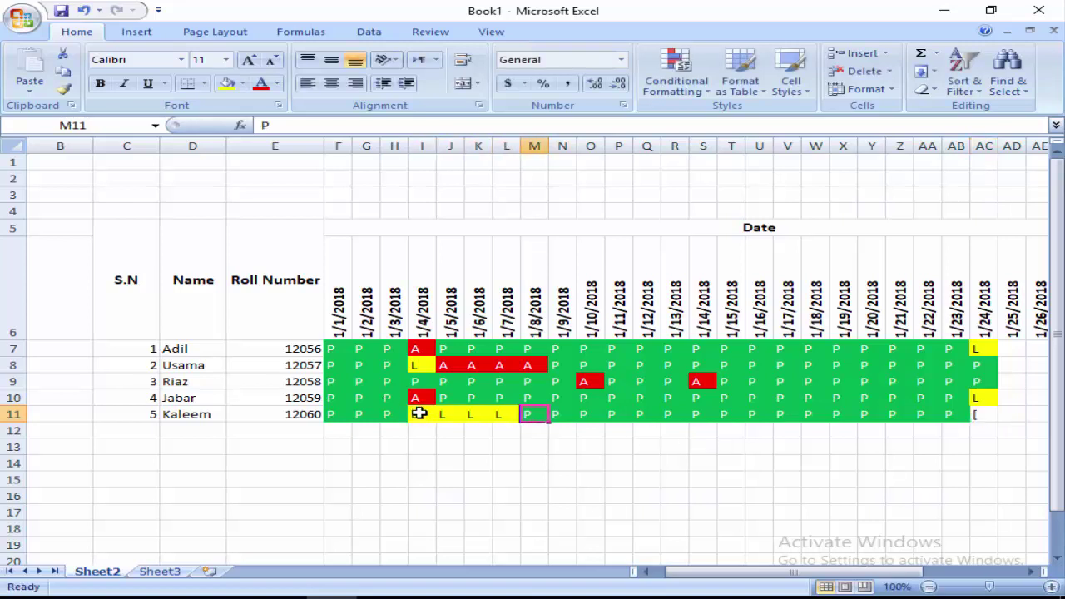
key("Right")
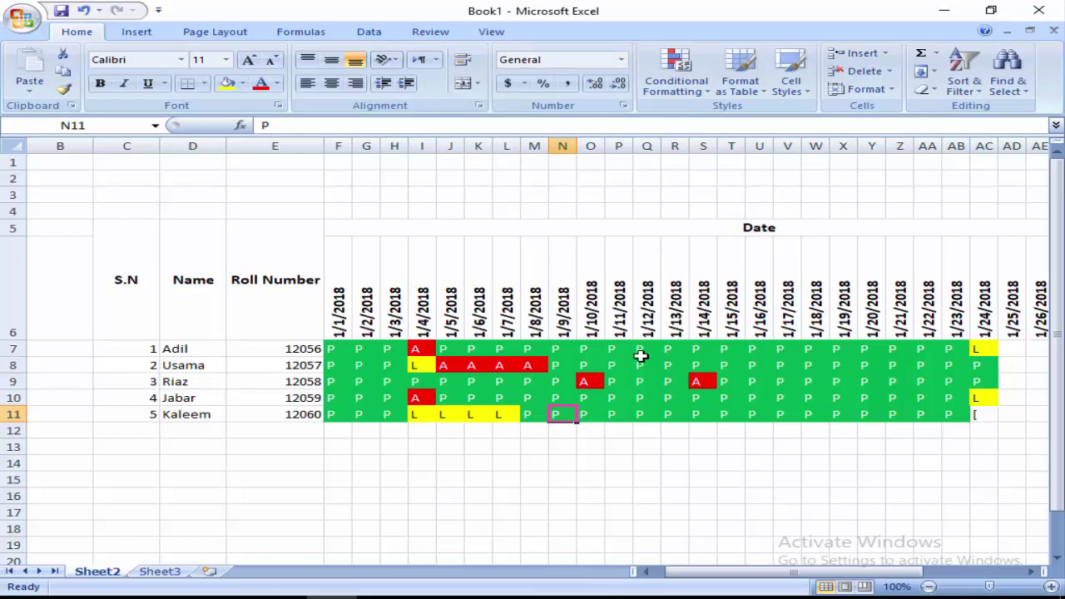
Step: Copy the K7:O11 marks and paste them into the blank date columns from AC7
left_click_drag(489, 348, 604, 412)
key("ctrl+c")
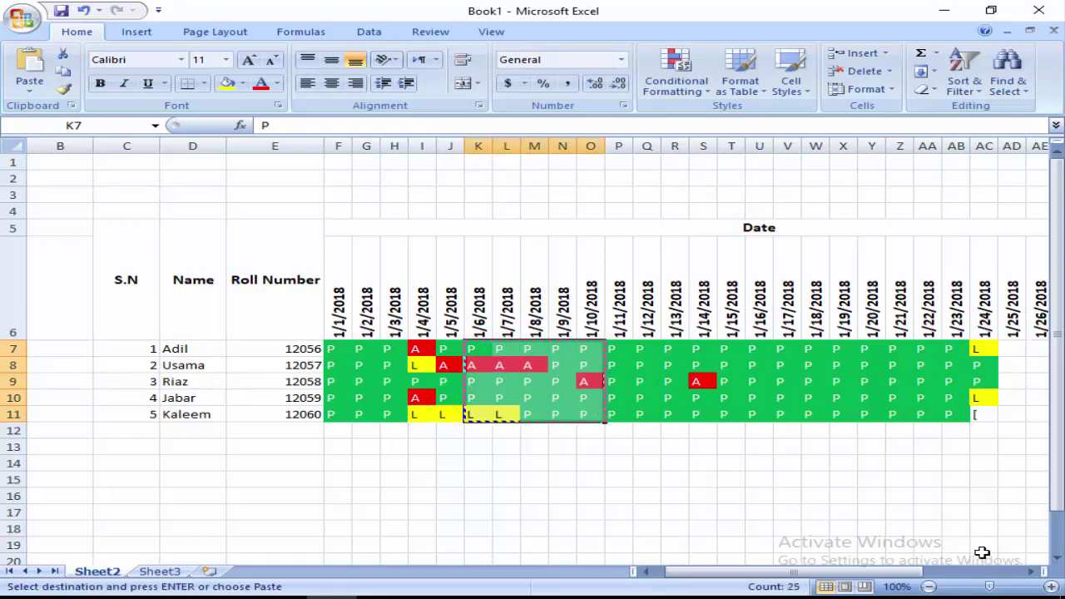
left_click(1032, 573)
left_click(1035, 574)
left_click(1034, 574)
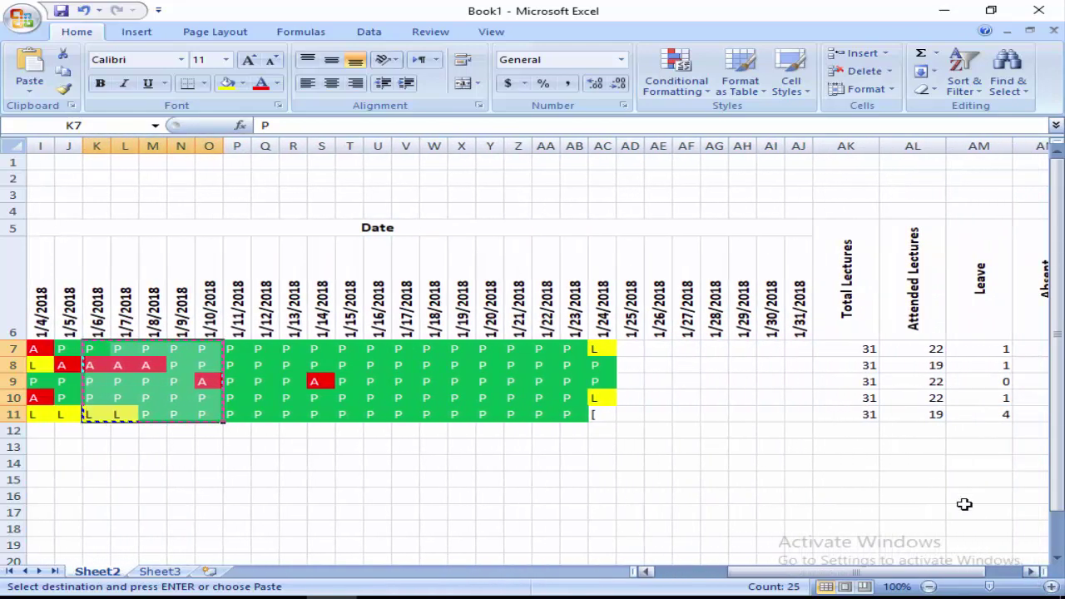
left_click_drag(616, 350, 805, 416)
key("ctrl+v")
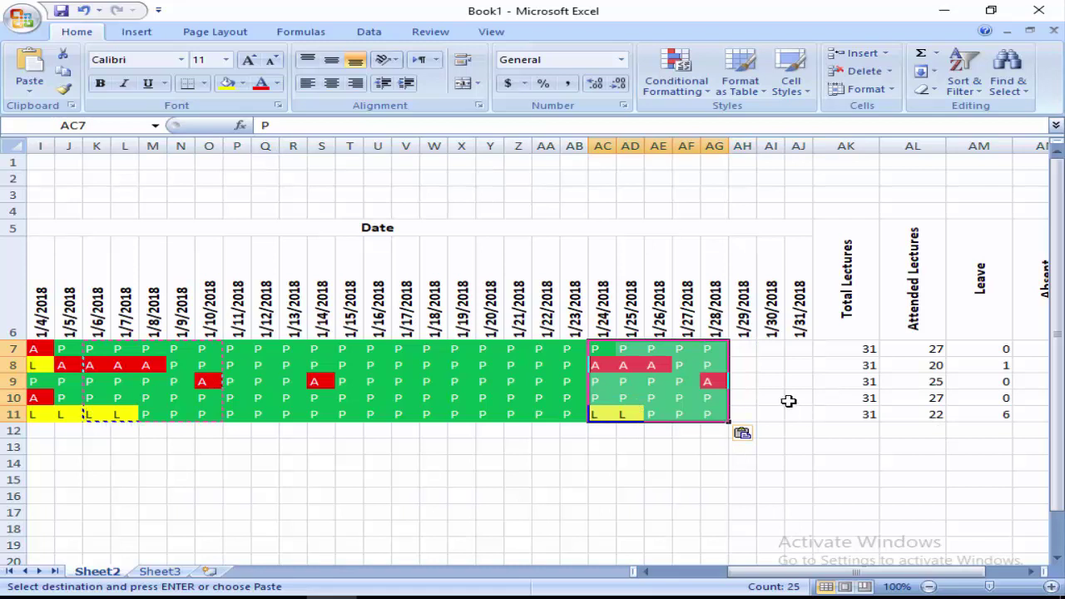
Step: Paste copied marks into the last three dates, 1/29–1/31 (AH7:AJ11)
left_click(789, 399)
left_click(747, 350)
left_click_drag(747, 350, 801, 409)
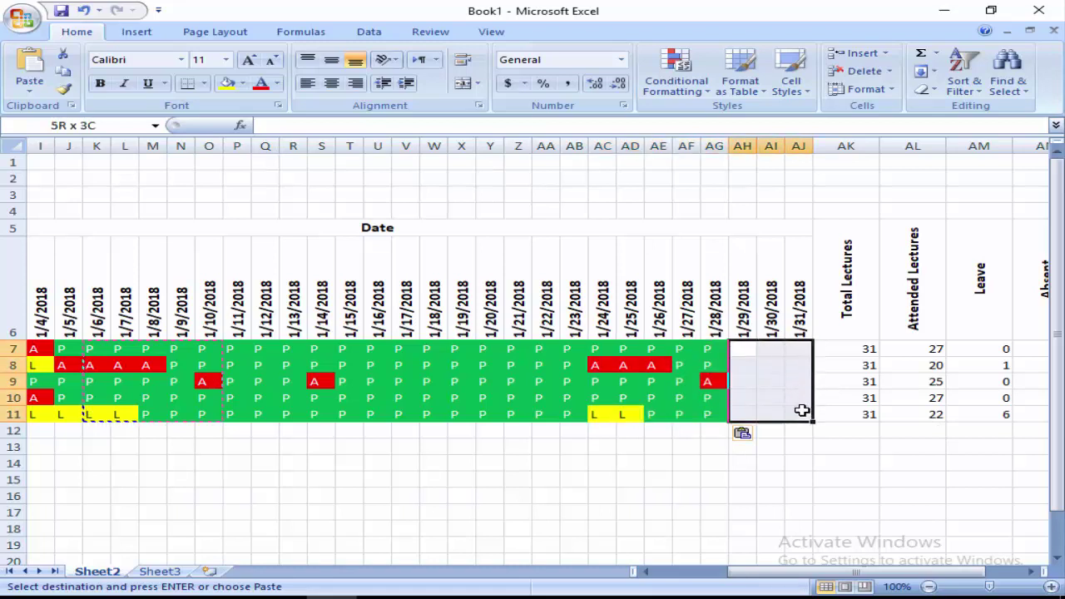
key("ctrl+v")
left_click(577, 348)
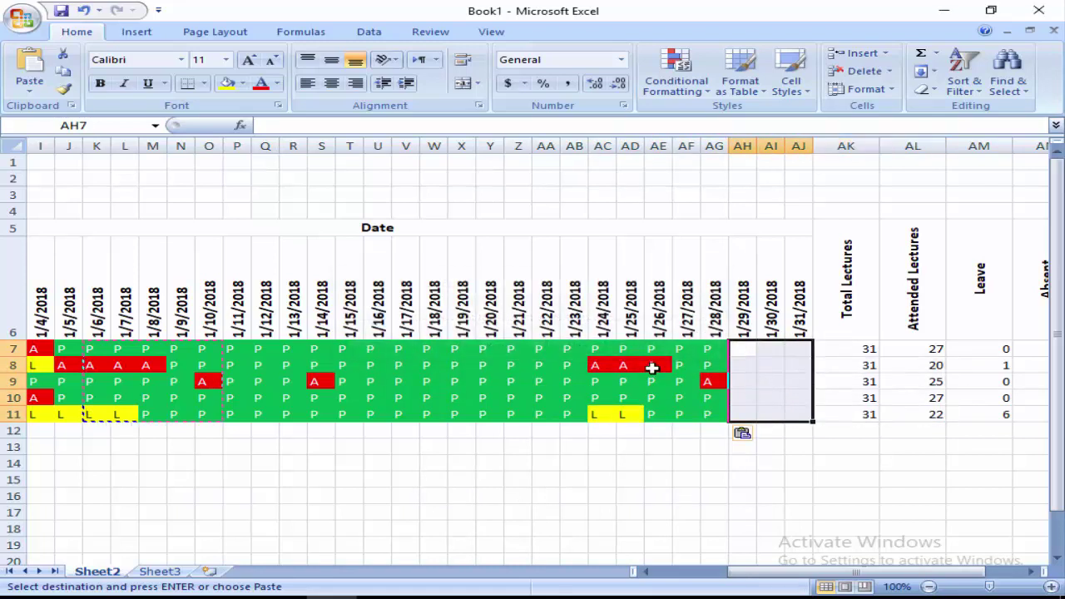
left_click(656, 364)
left_click_drag(669, 348, 716, 414)
left_click_drag(737, 352, 789, 416)
key("ctrl+v")
left_click(868, 348)
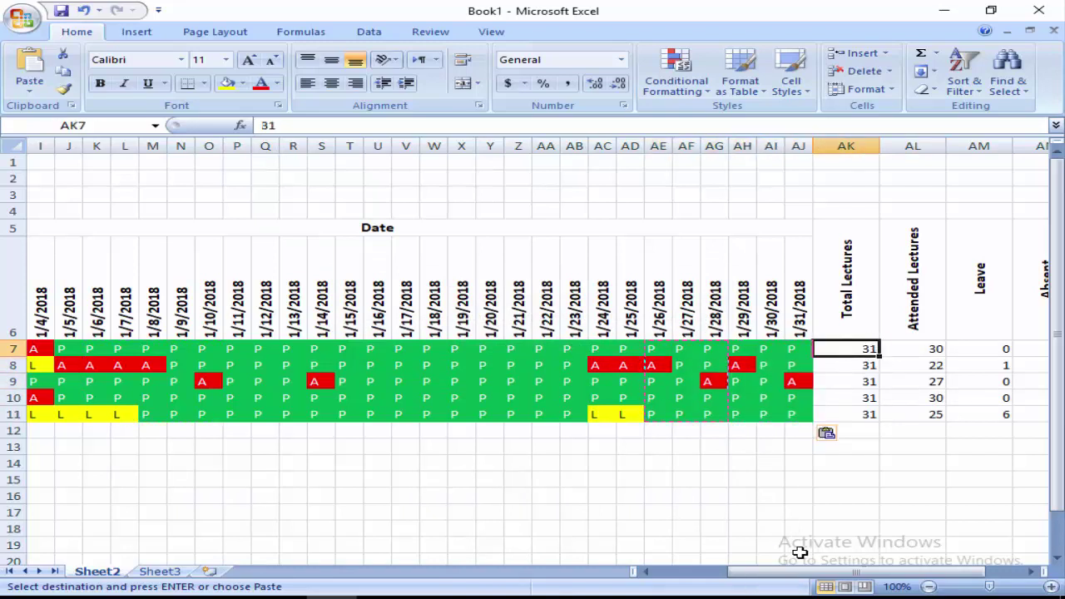
left_click_drag(824, 572, 869, 575)
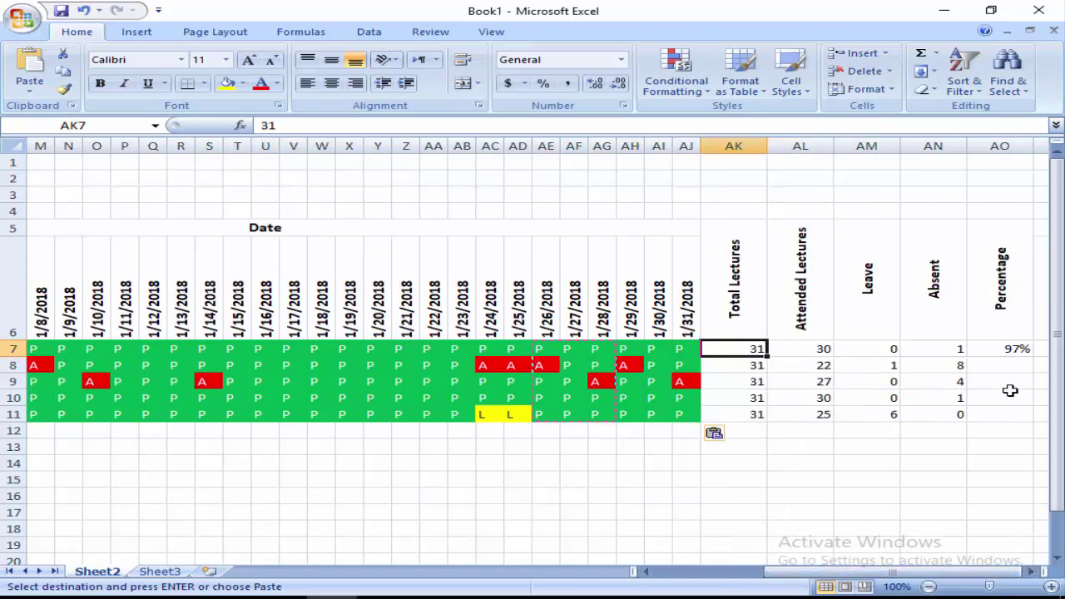
Step: Check the Absent count formula in AN7 and the mark in I7
left_click(952, 355)
key("Escape")
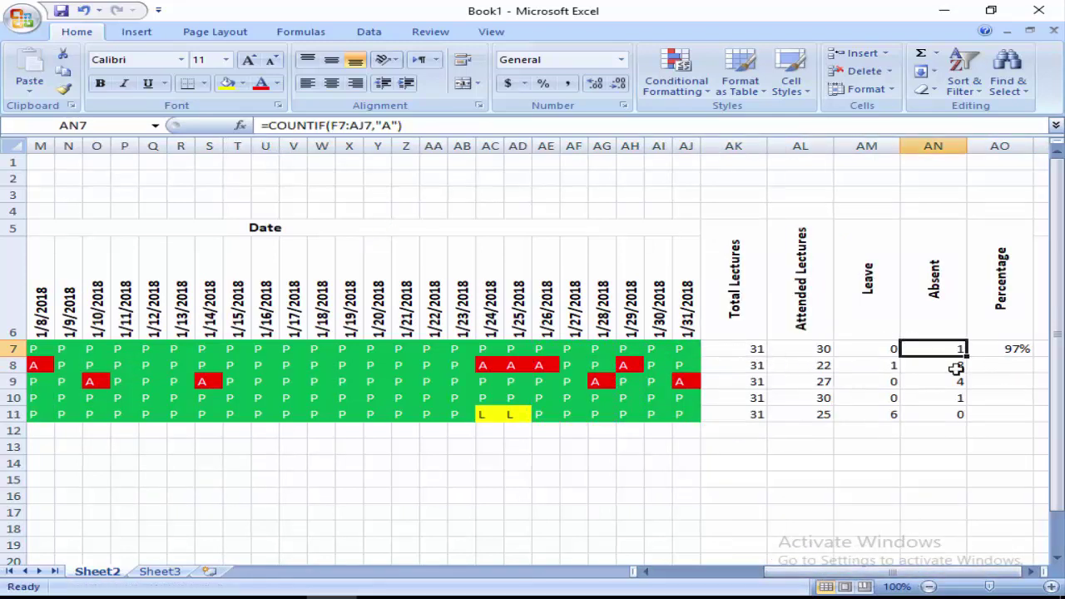
left_click_drag(887, 573, 746, 566)
left_click(480, 350)
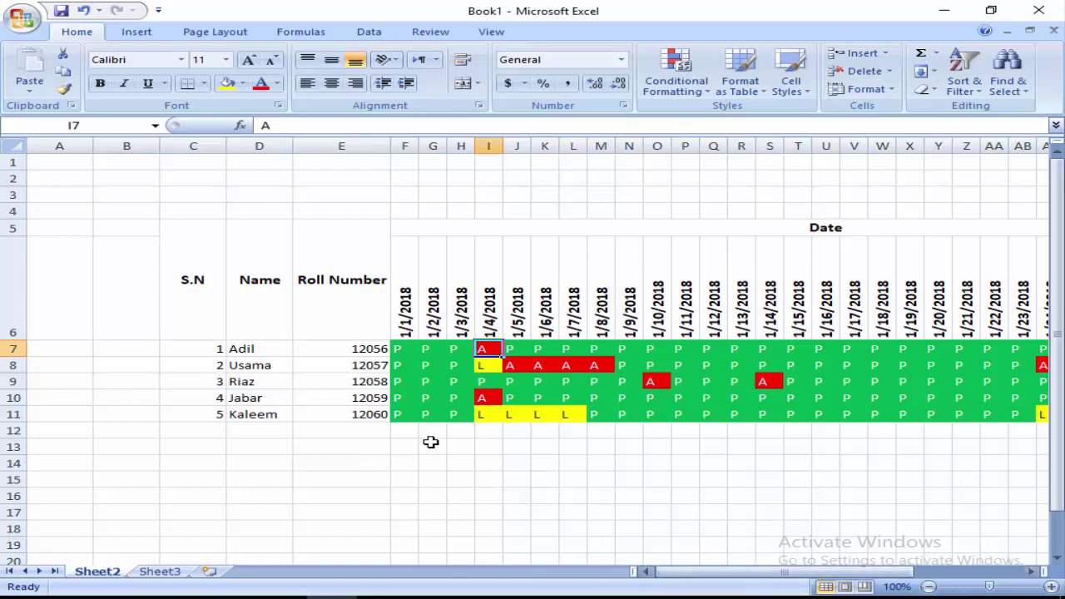
left_click_drag(795, 580, 903, 580)
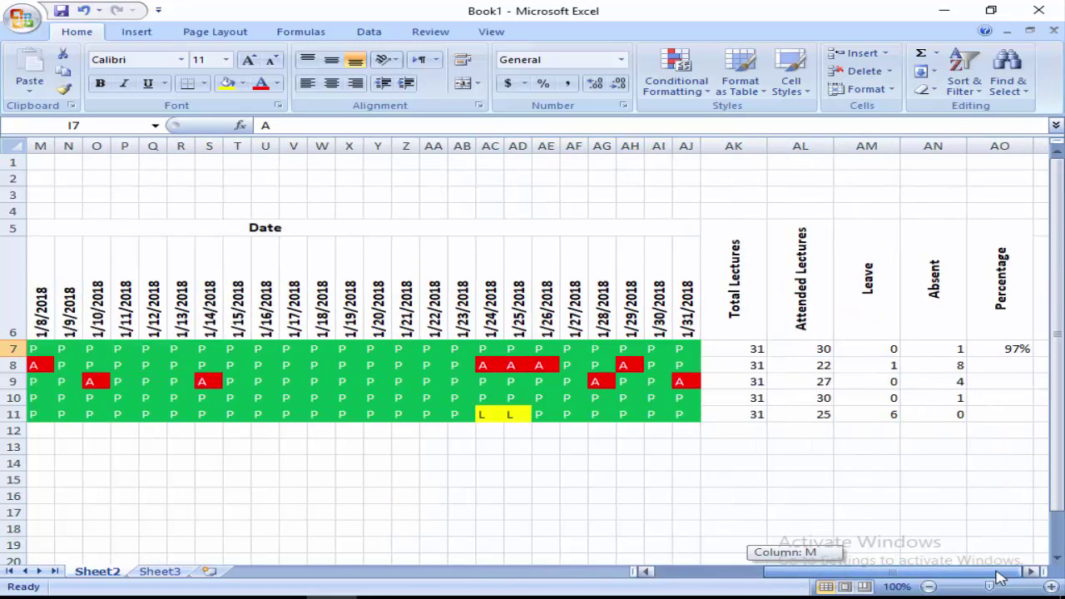
Step: Fill the AO7 percentage formula down to AO11, giving 97%, 71%, 87%, 97%, 81%
left_click(1017, 349)
left_click_drag(1034, 356, 1023, 420)
left_click(933, 451)
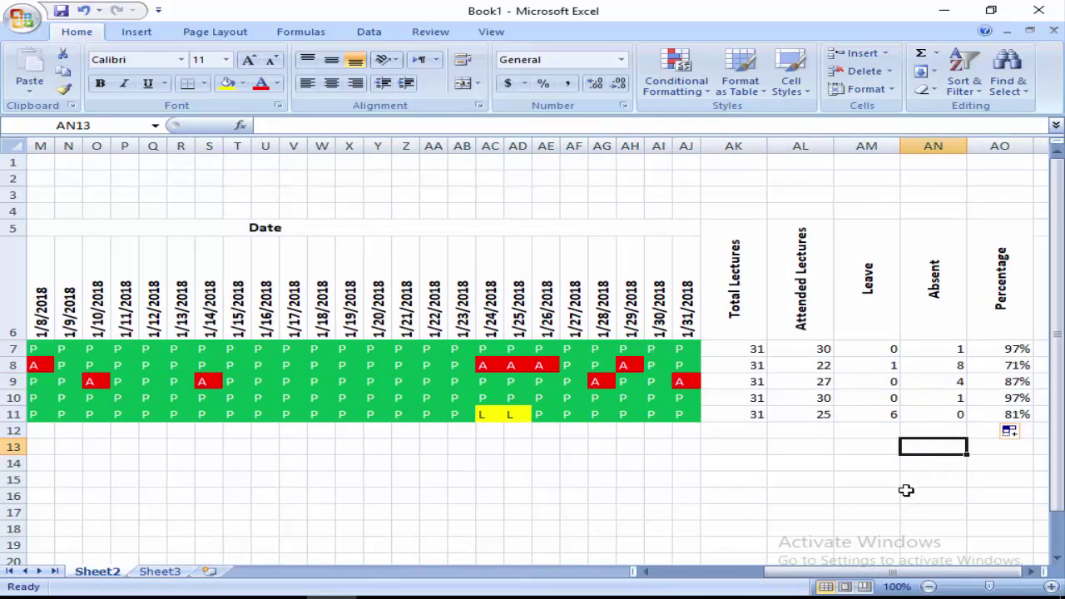
left_click_drag(844, 572, 736, 572)
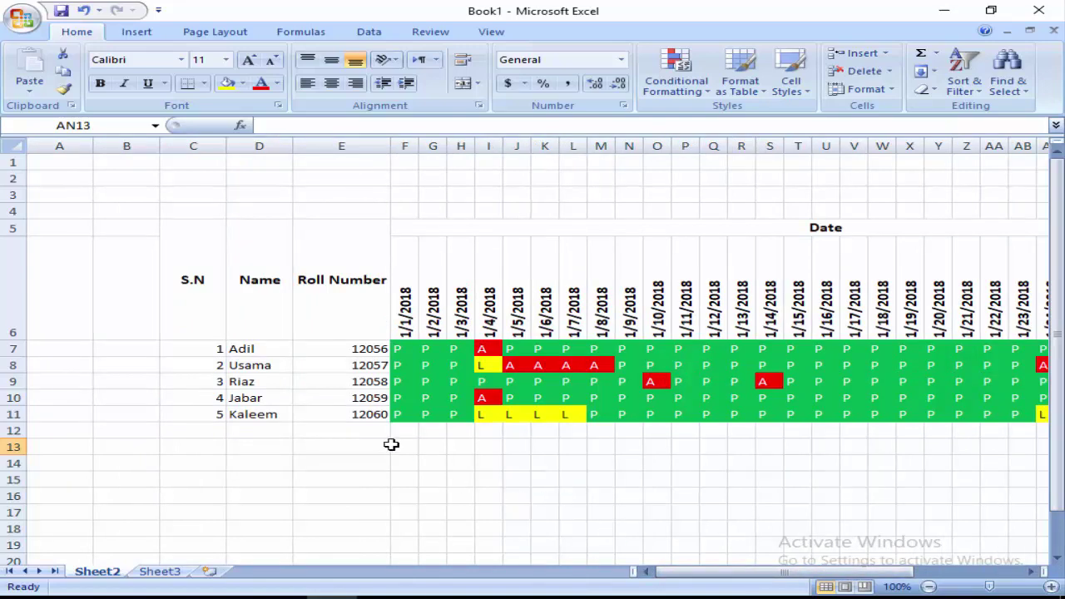
left_click_drag(218, 262, 791, 309)
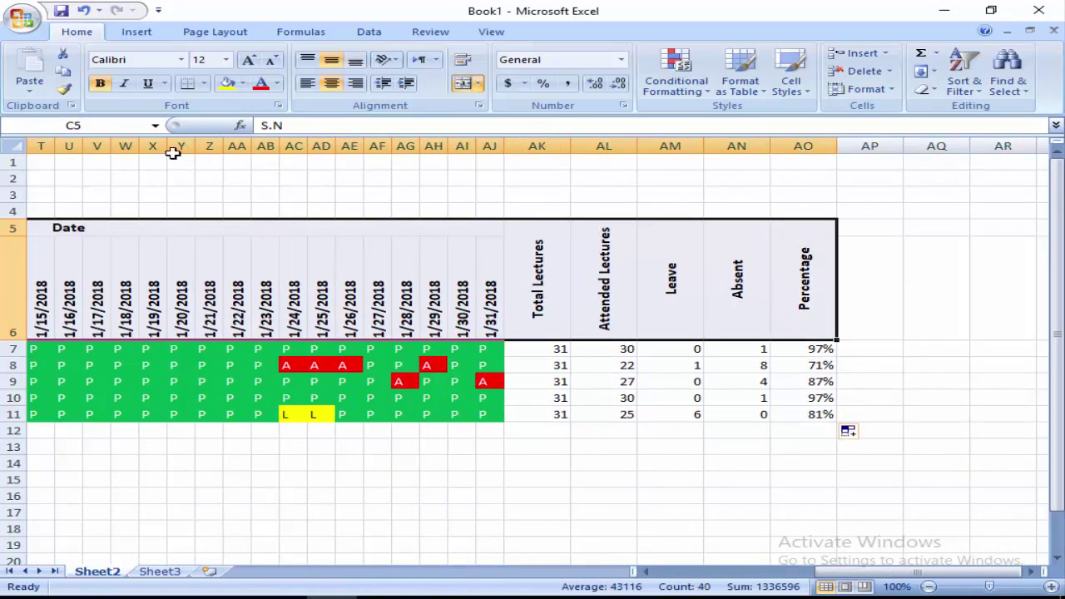
Step: Put a thick box border around the header rows
left_click(204, 84)
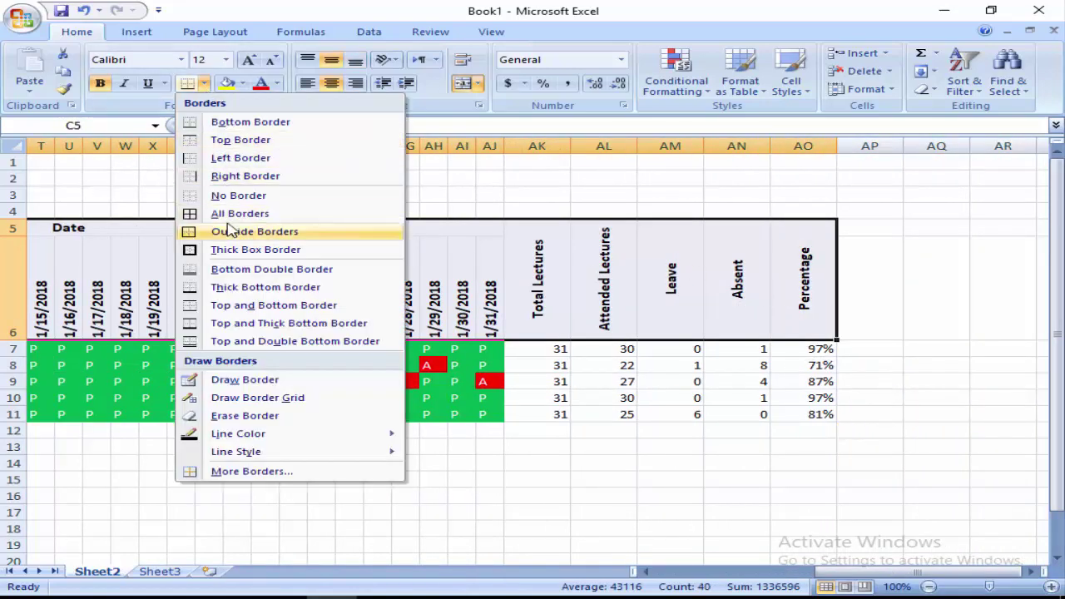
left_click(255, 249)
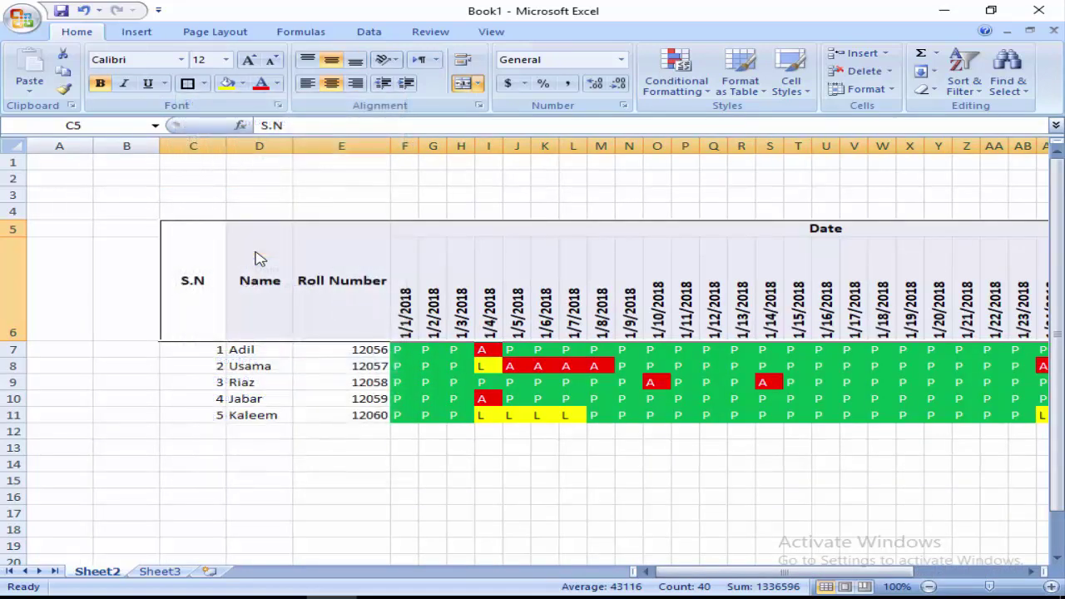
left_click(204, 83)
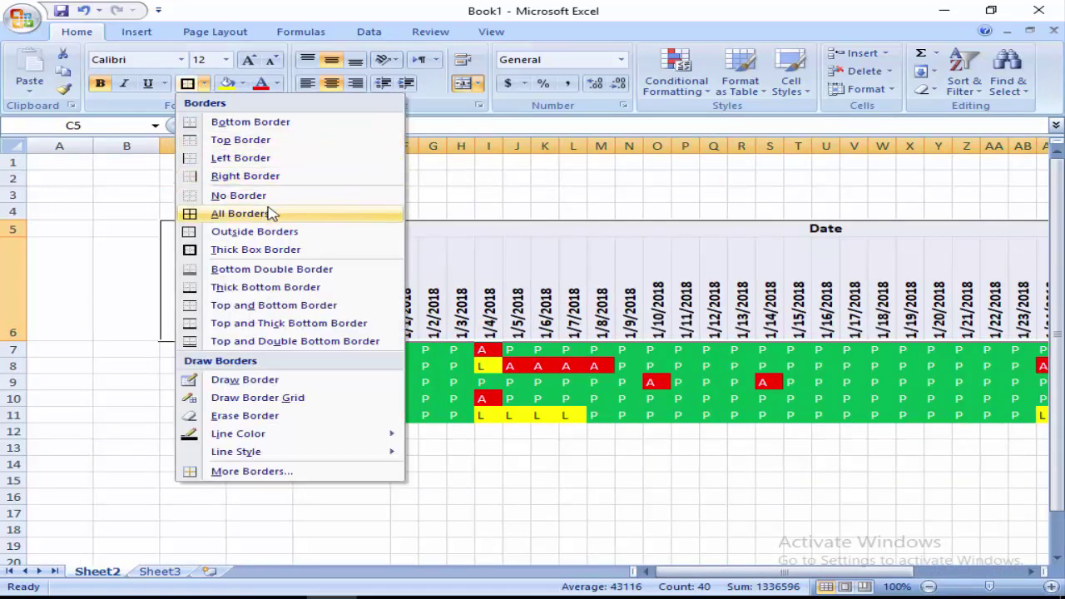
left_click(277, 491)
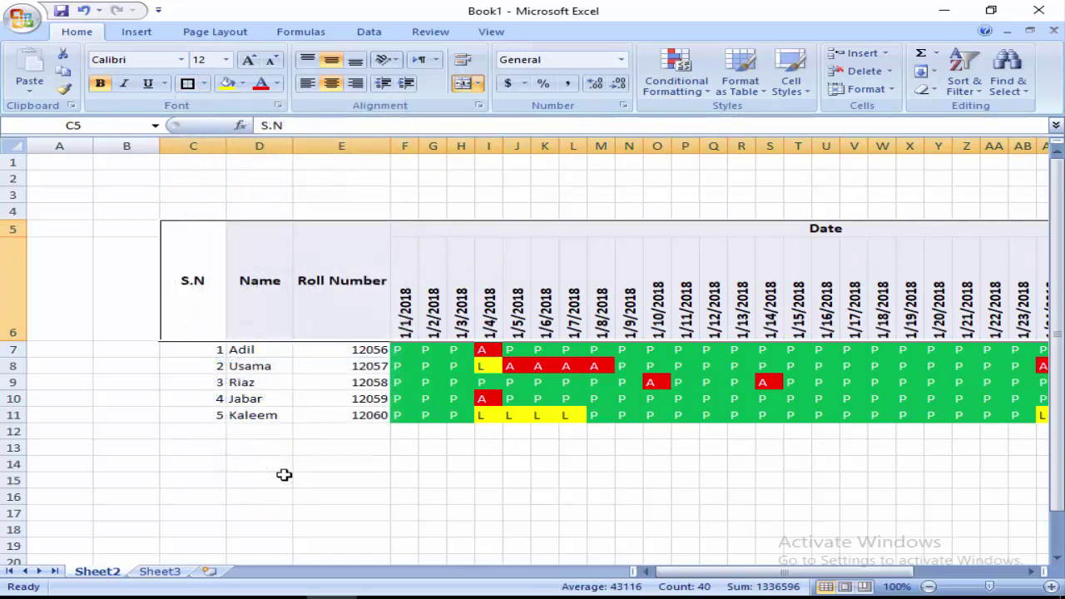
Step: Add thin blue inside vertical and horizontal lines to the header block
left_click(204, 83)
left_click(203, 472)
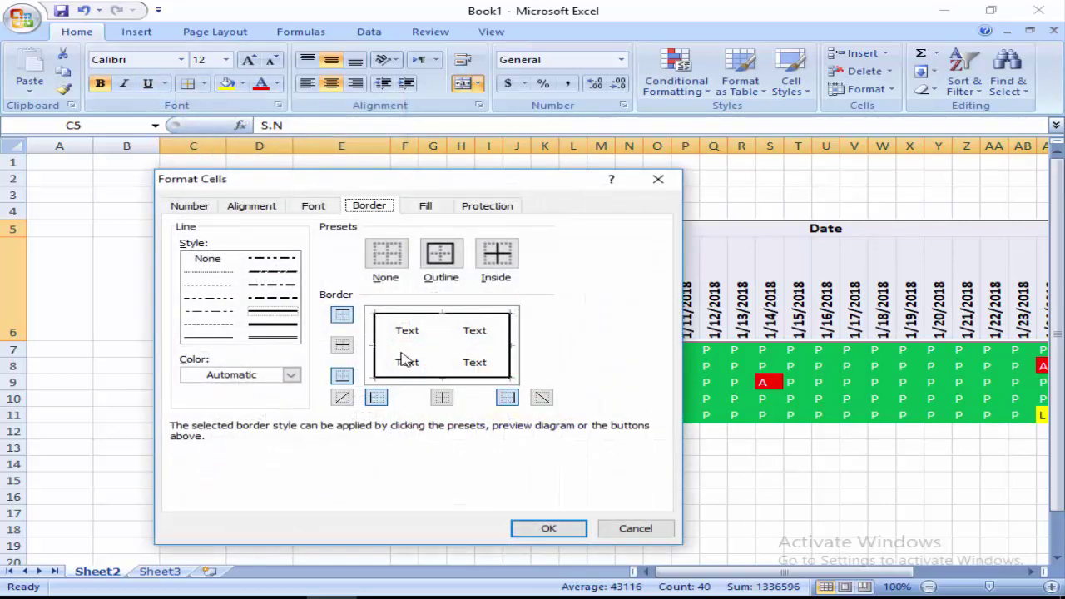
left_click(272, 318)
left_click(290, 374)
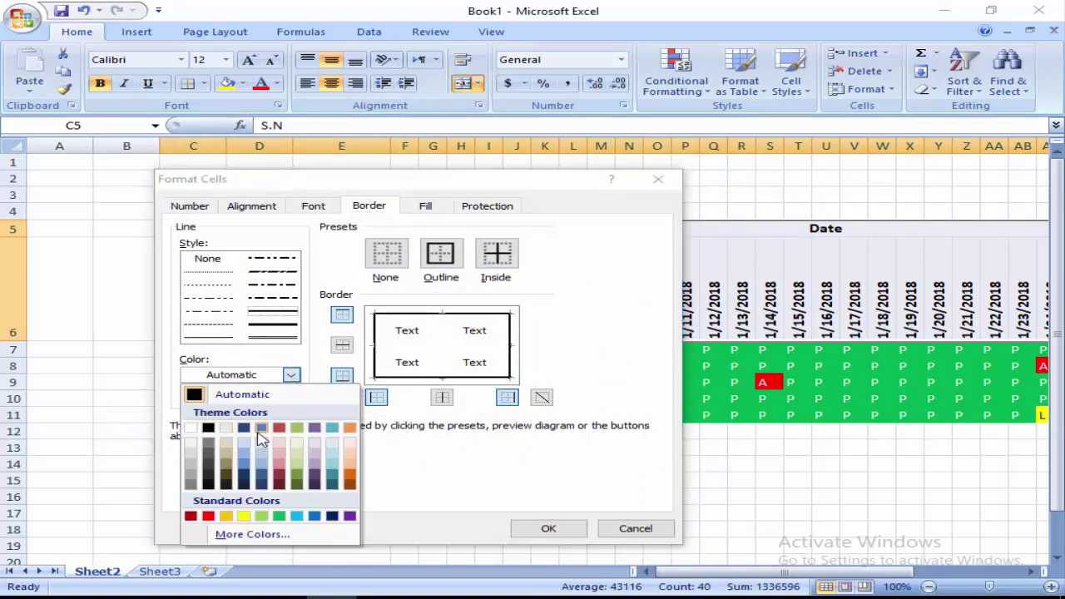
left_click(262, 428)
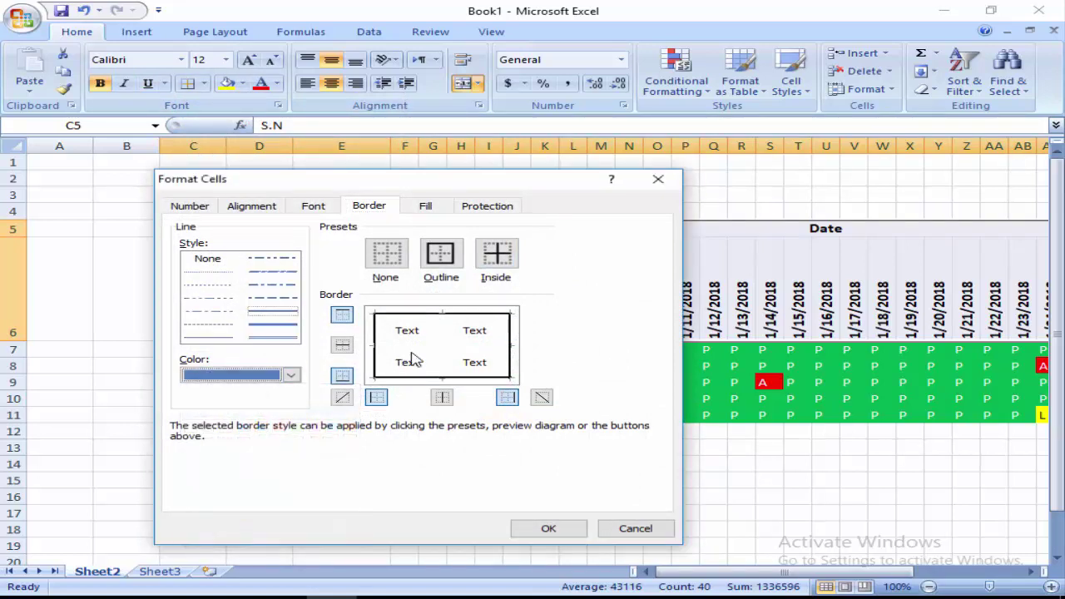
left_click(442, 398)
left_click(342, 346)
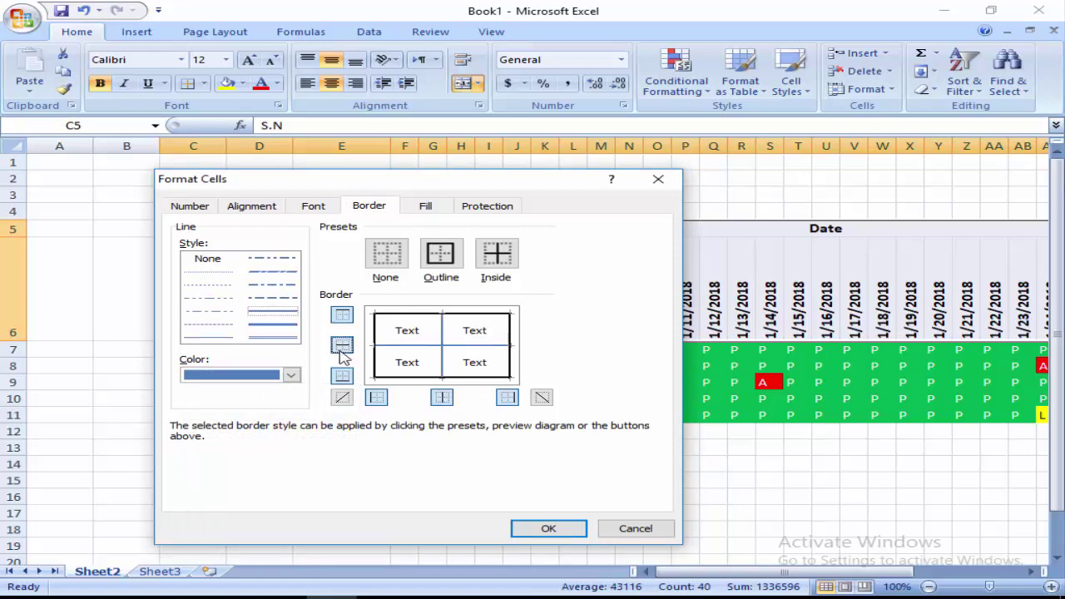
left_click(547, 529)
left_click(74, 319)
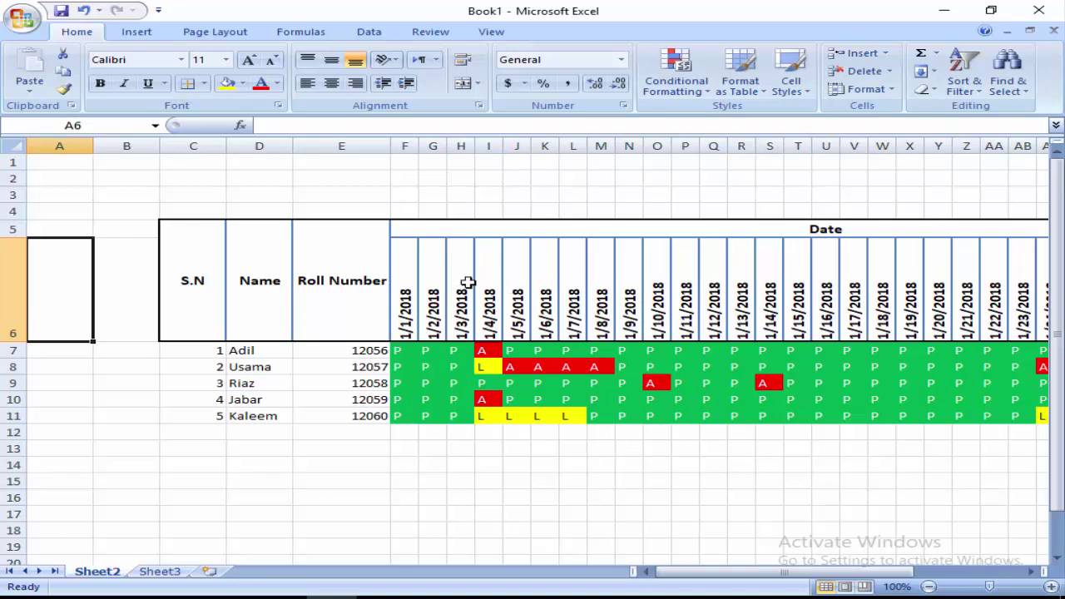
left_click_drag(179, 355, 1001, 418)
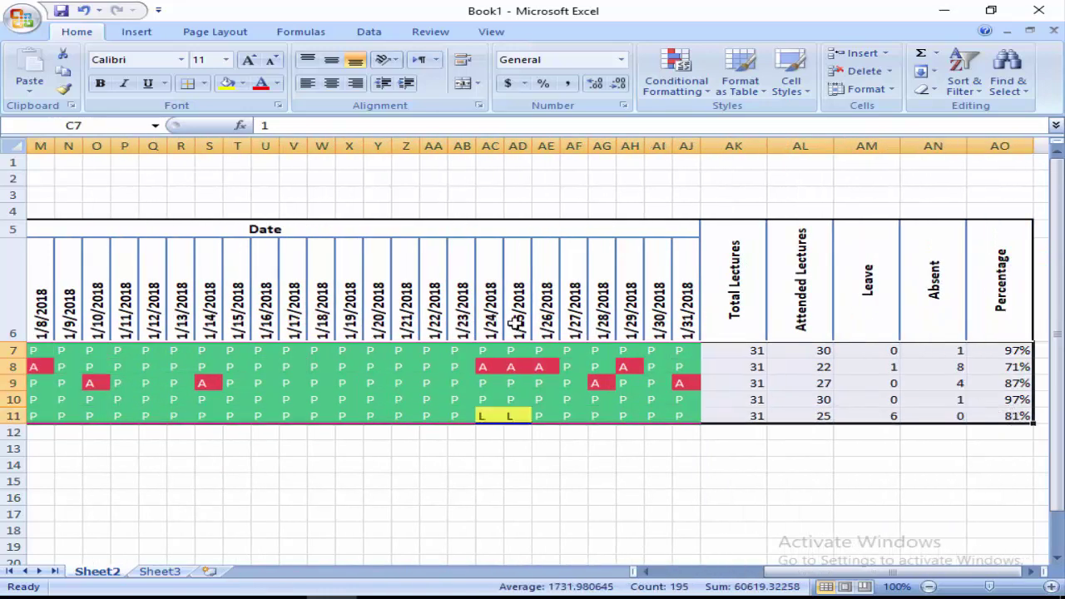
Step: Give the table a thick box border and purple inside vertical lines
left_click(203, 84)
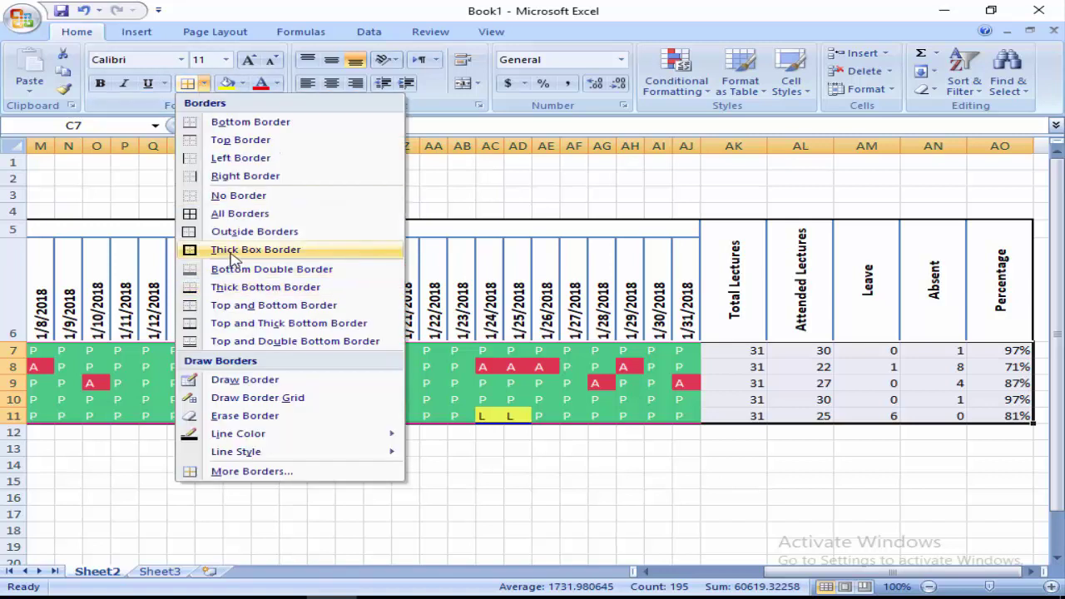
left_click(250, 250)
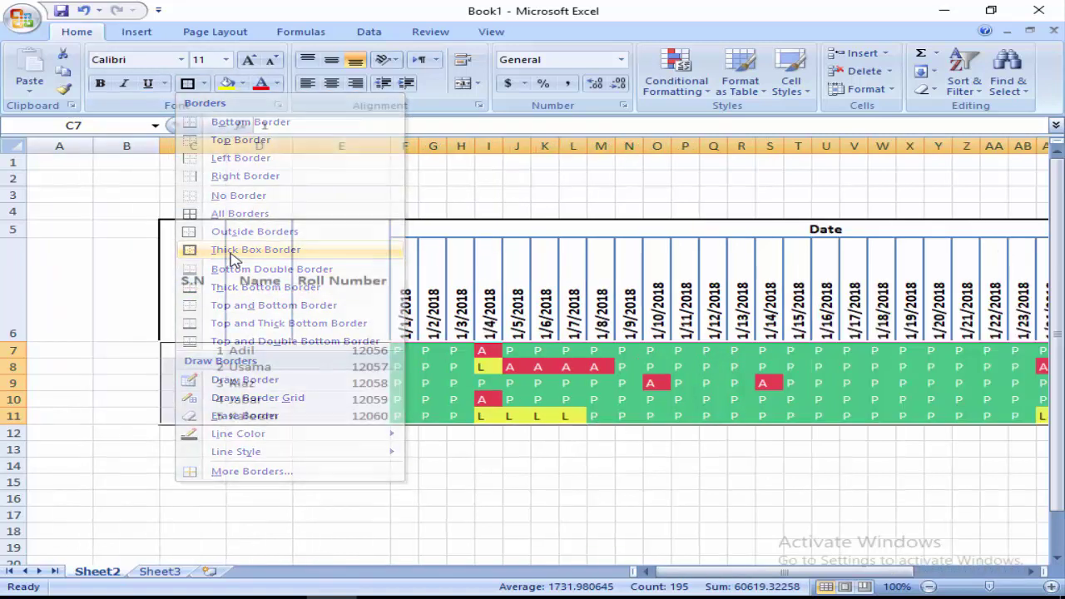
left_click(203, 83)
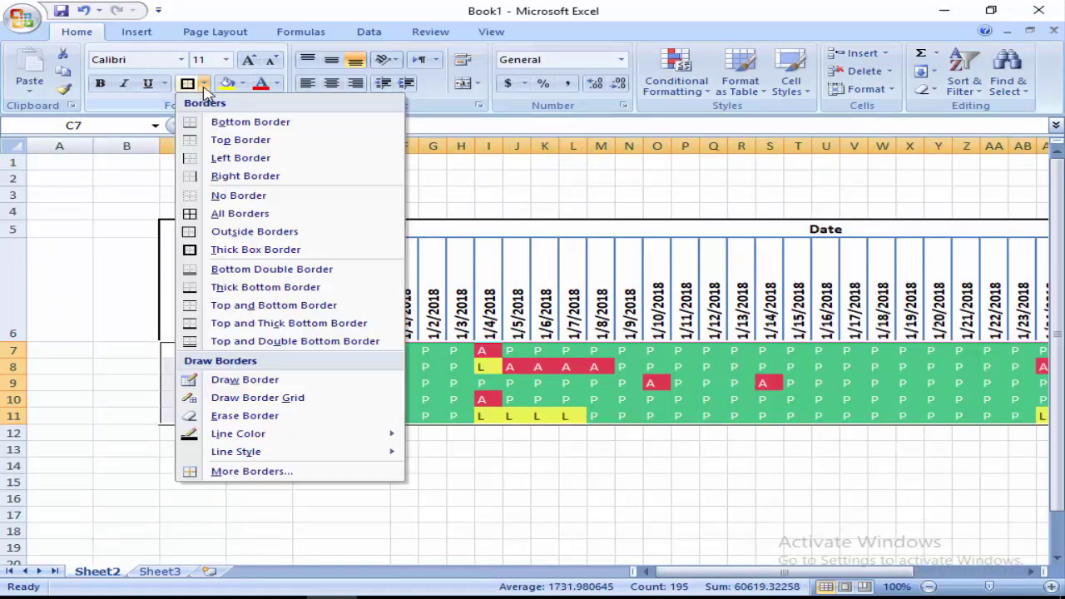
left_click(254, 471)
left_click(290, 375)
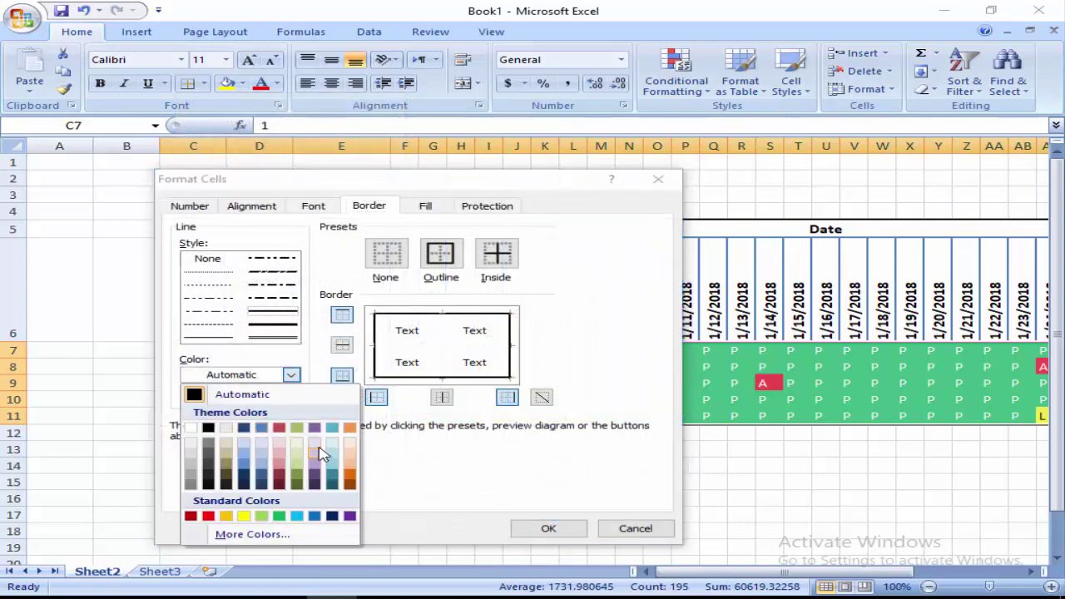
left_click(315, 427)
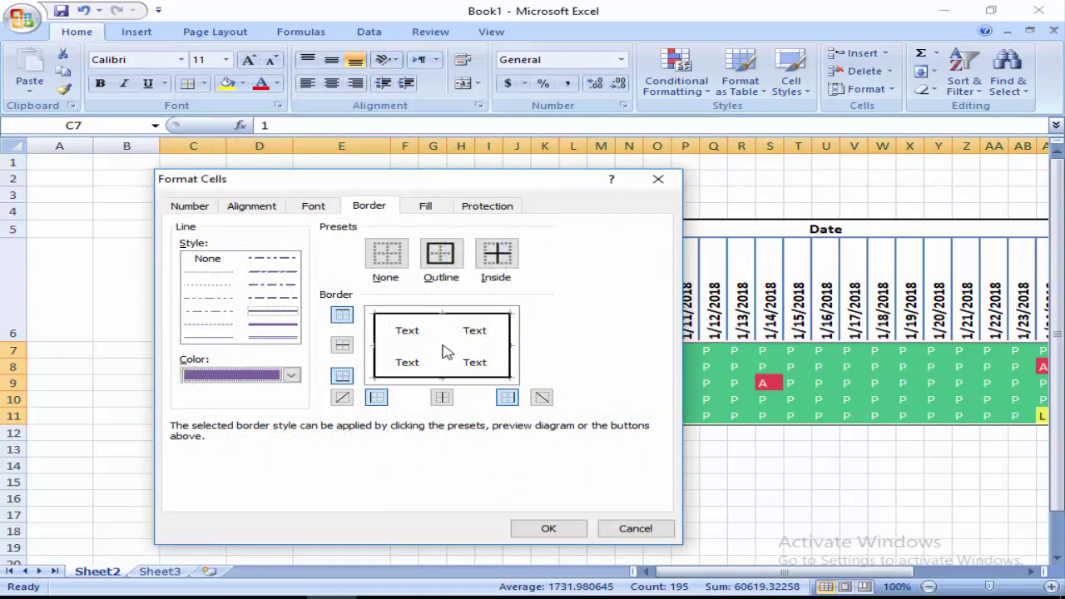
left_click(443, 352)
Step: Add red inside horizontal lines between the student rows
left_click(289, 375)
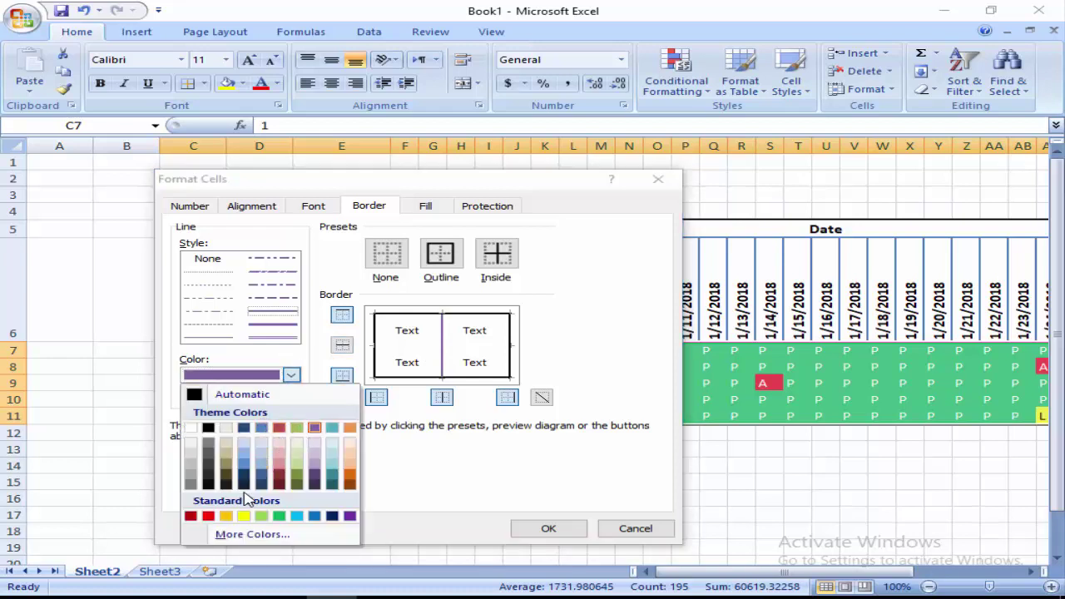
left_click(208, 516)
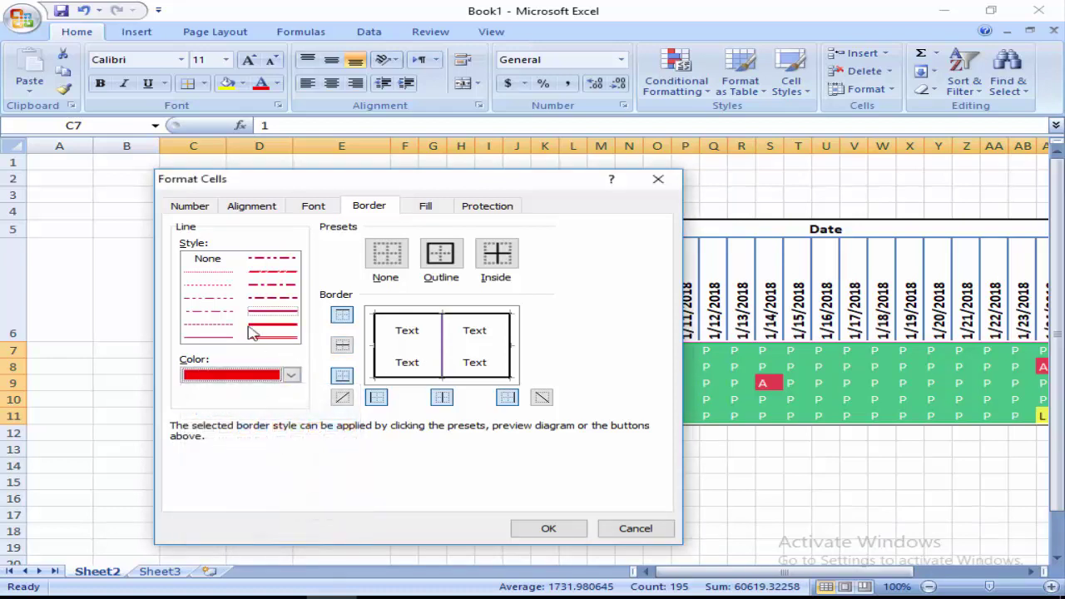
left_click(342, 346)
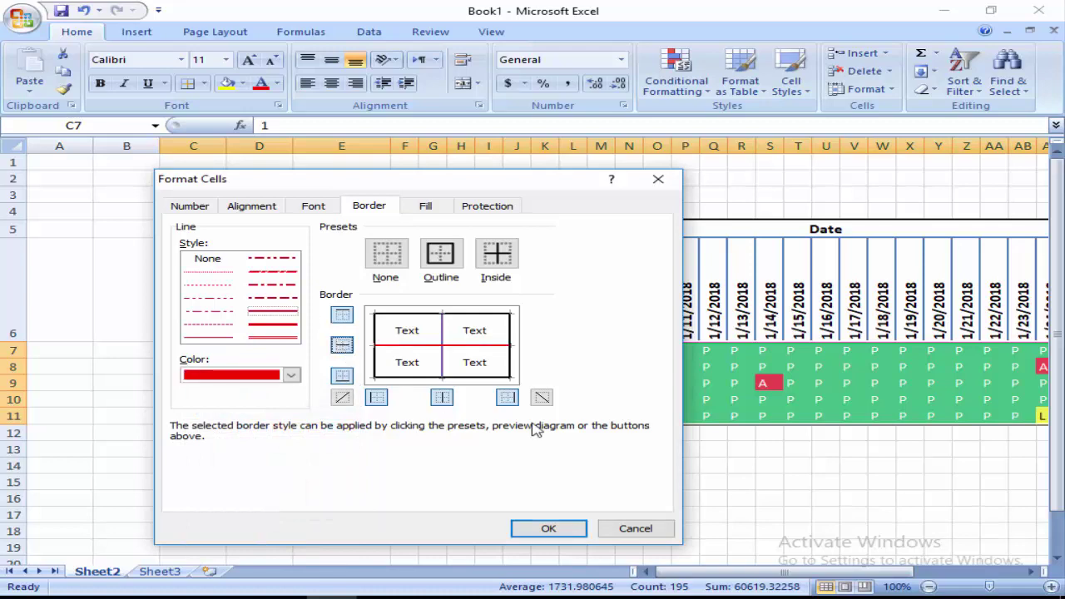
left_click(549, 529)
left_click(573, 485)
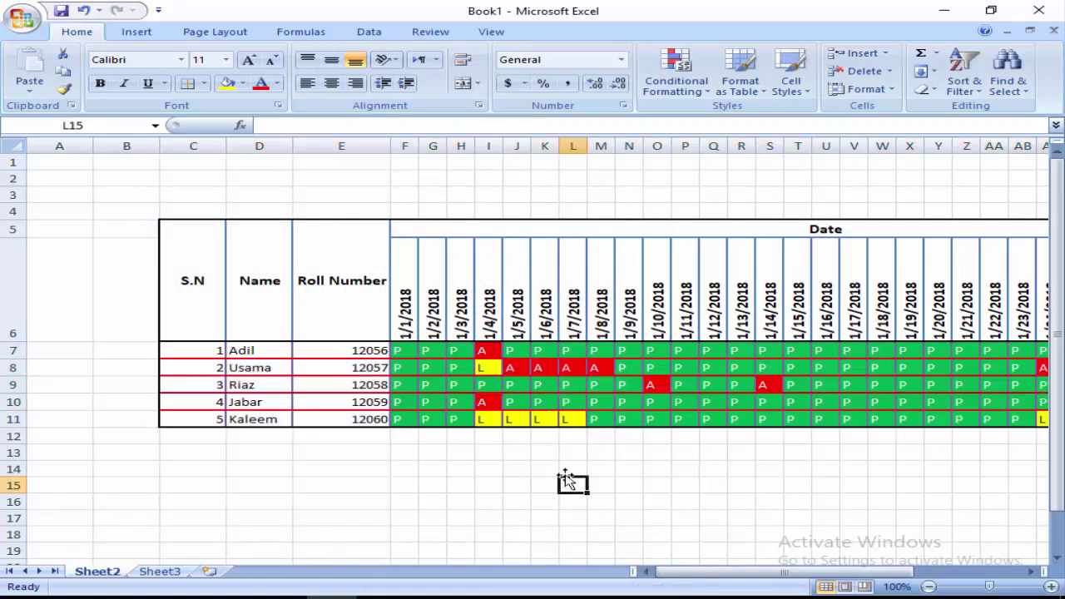
left_click_drag(649, 573, 916, 571)
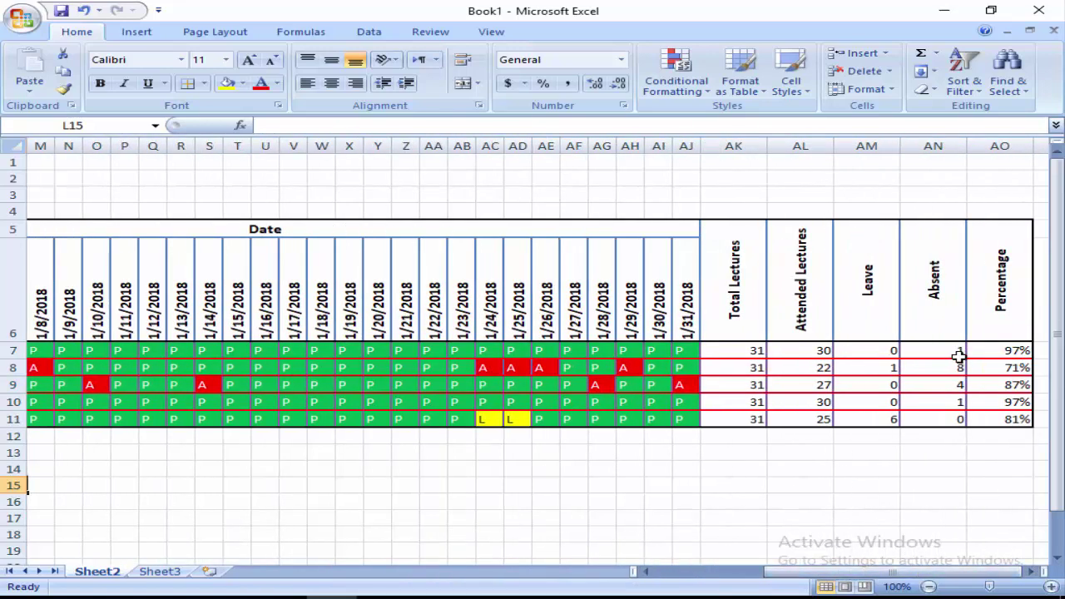
Step: Undo the red row lines, then apply purple inside verticals and dark blue inside horizontals
key("ctrl+z")
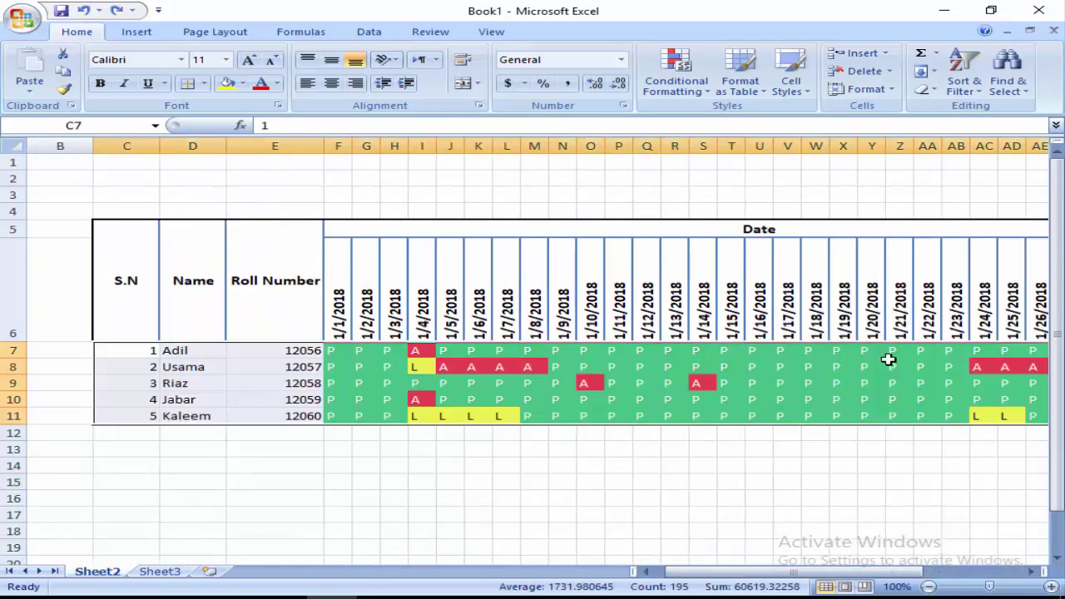
left_click(204, 84)
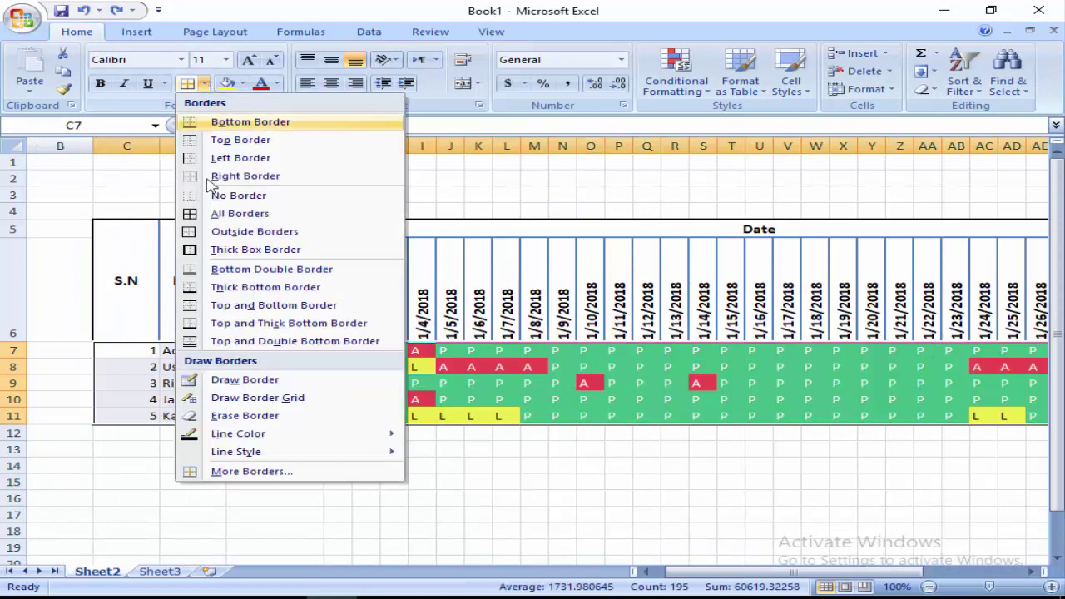
left_click(240, 479)
left_click(290, 374)
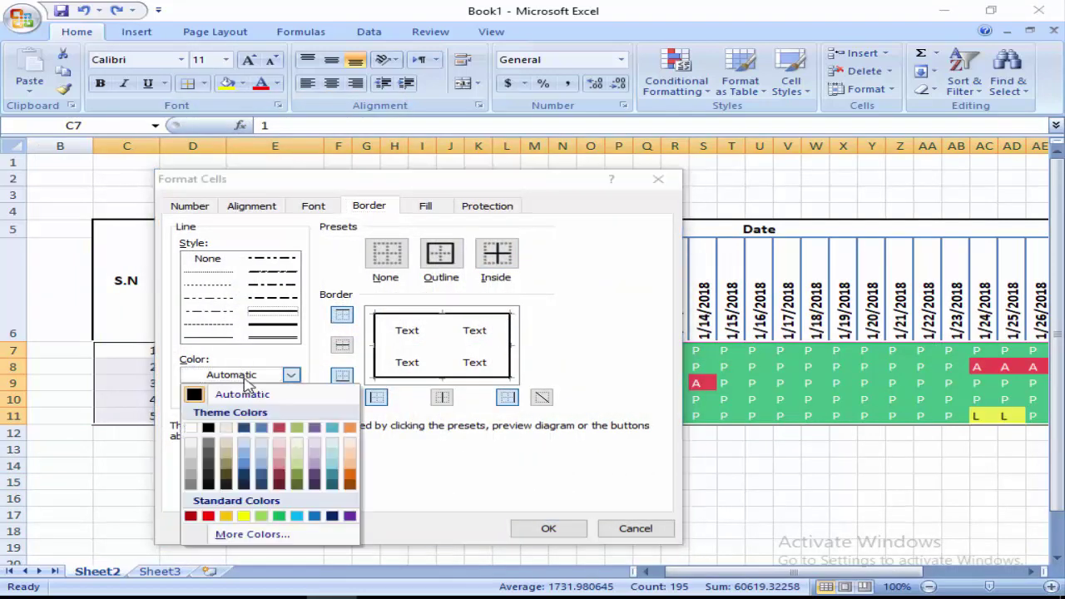
left_click(315, 428)
left_click(442, 397)
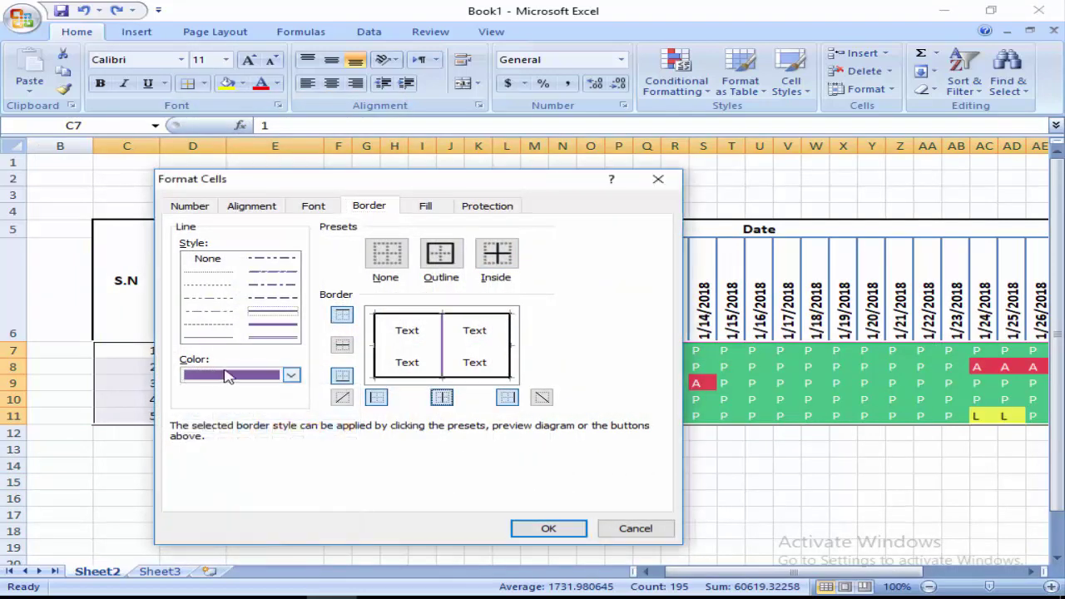
left_click(291, 375)
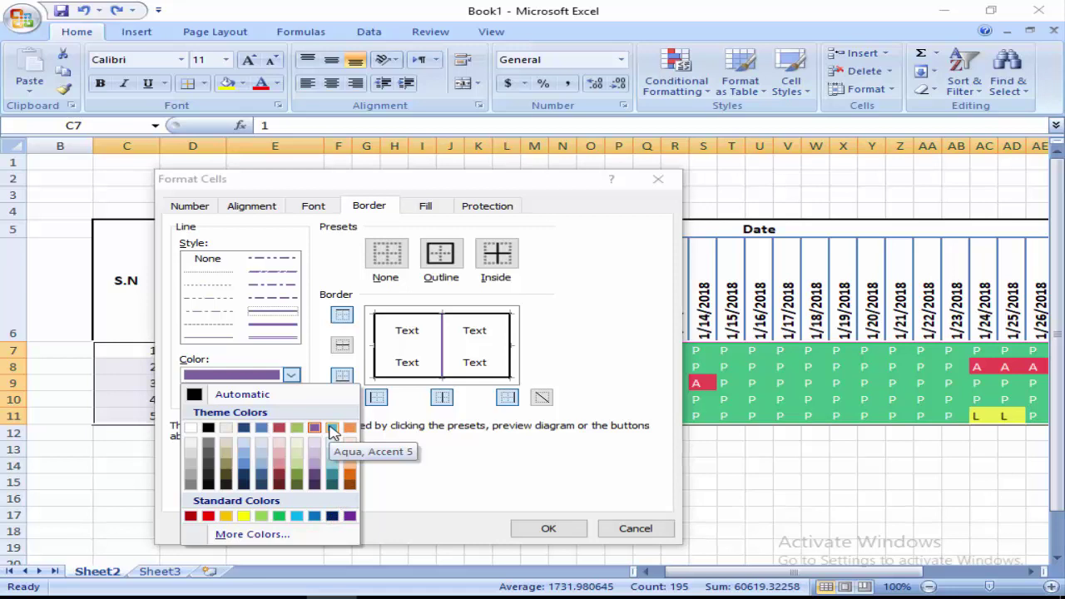
left_click(243, 428)
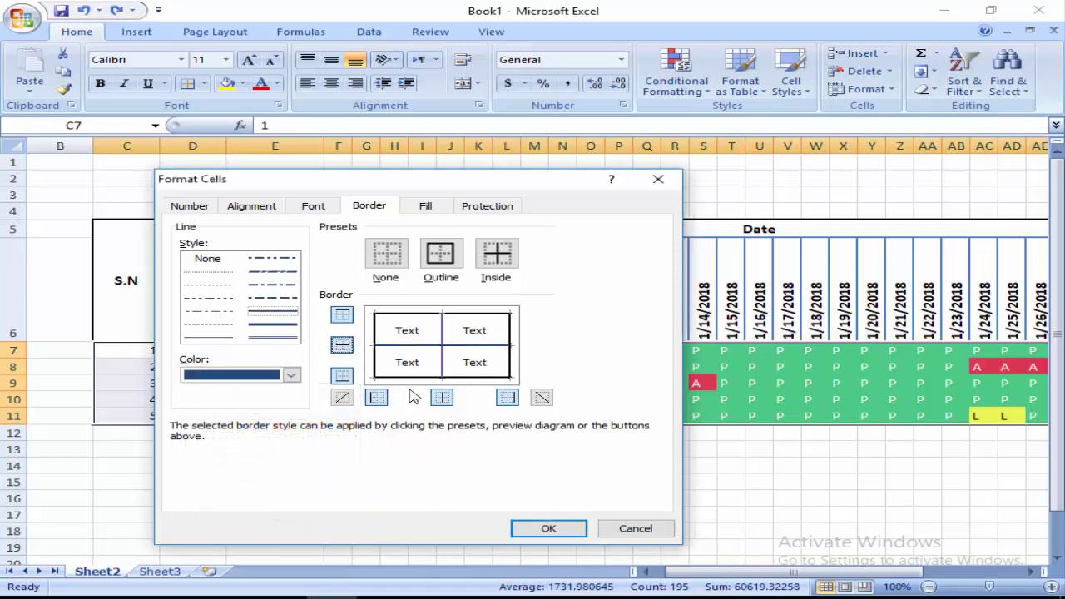
left_click(548, 527)
left_click(562, 517)
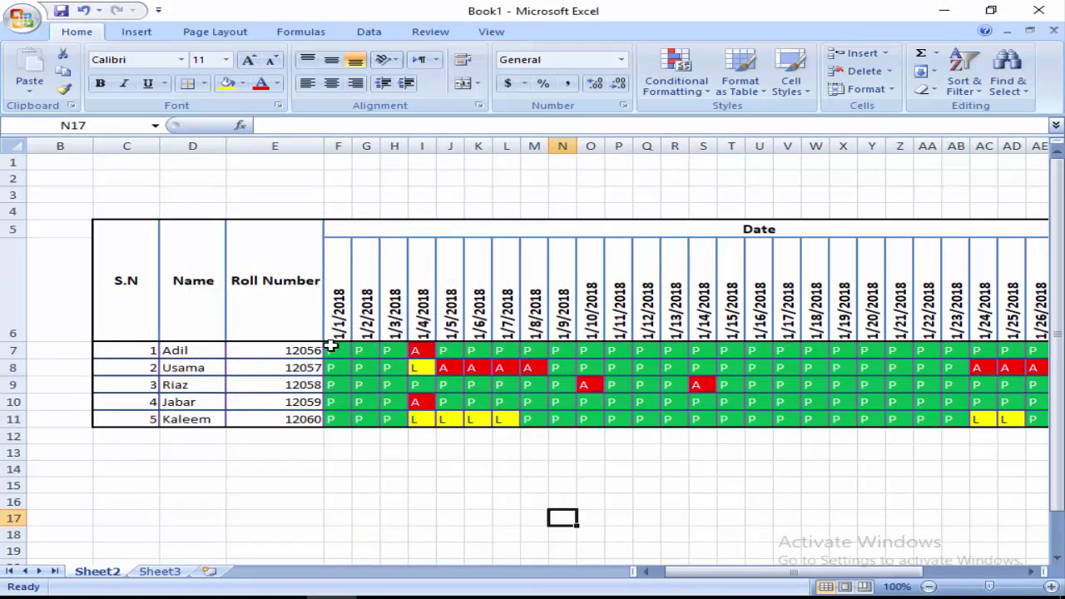
left_click_drag(330, 347, 978, 407)
left_click(949, 401)
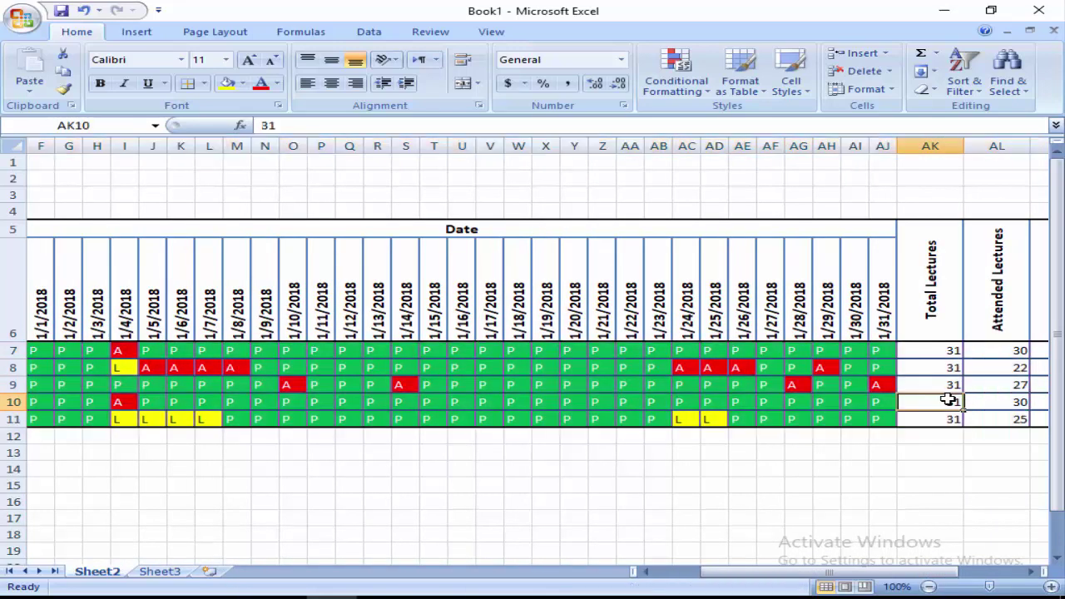
left_click_drag(866, 572, 932, 572)
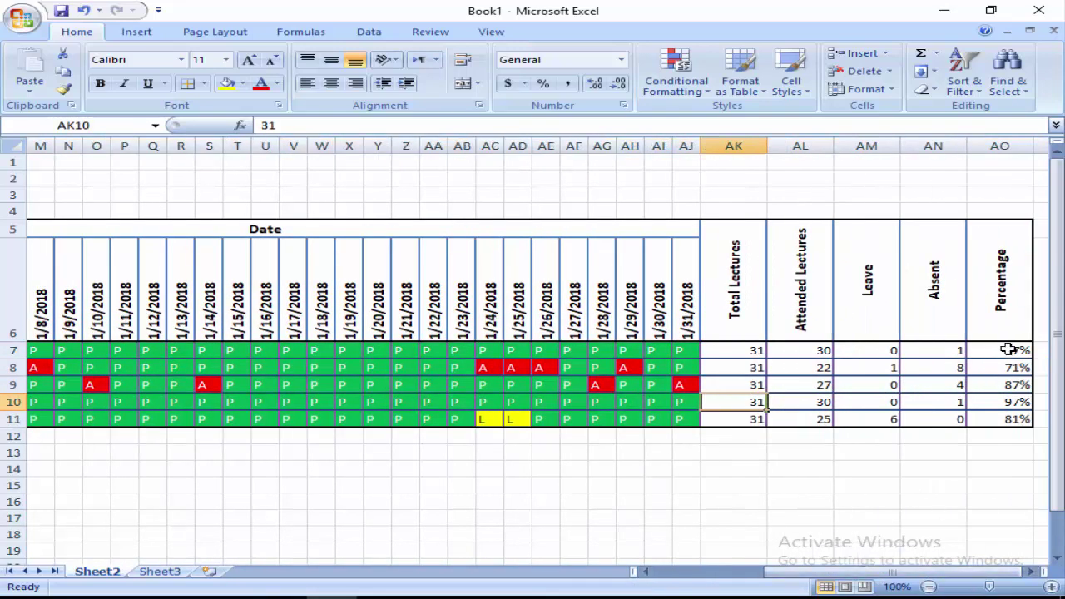
left_click_drag(1003, 351, 106, 397)
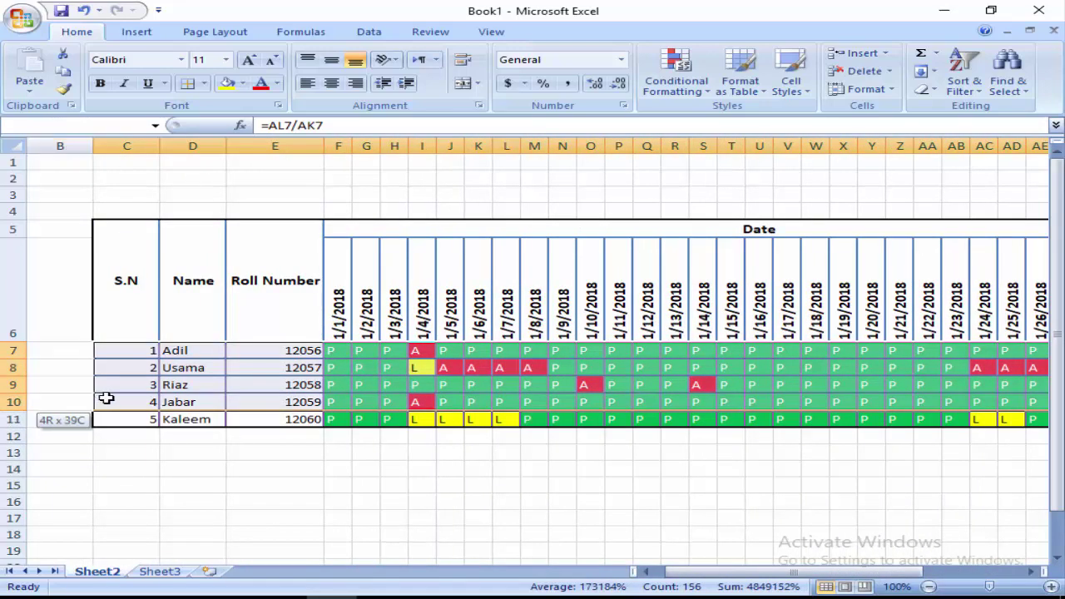
left_click(243, 84)
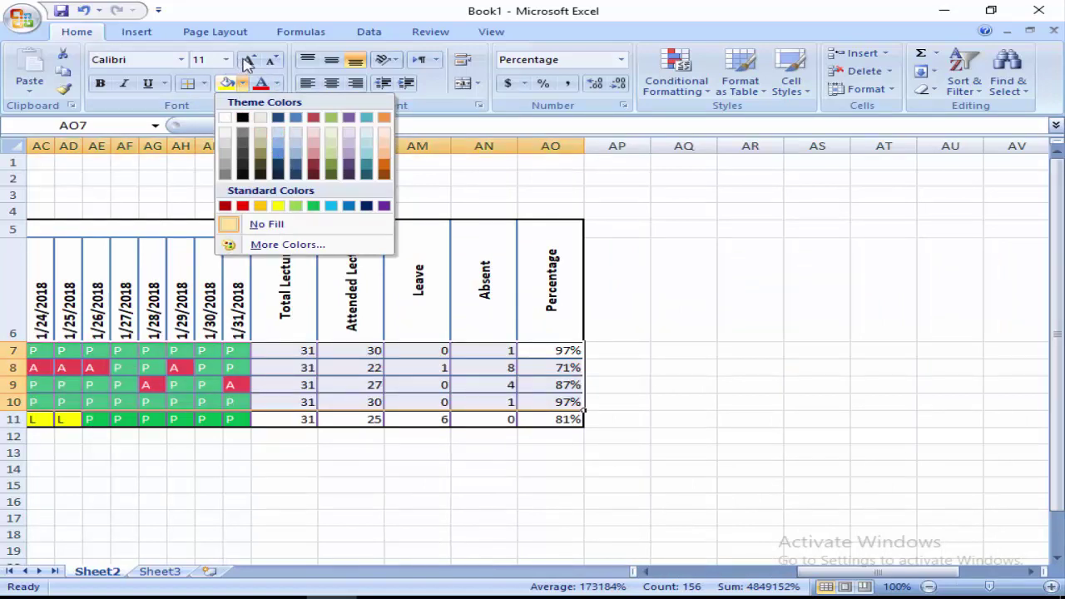
left_click(292, 39)
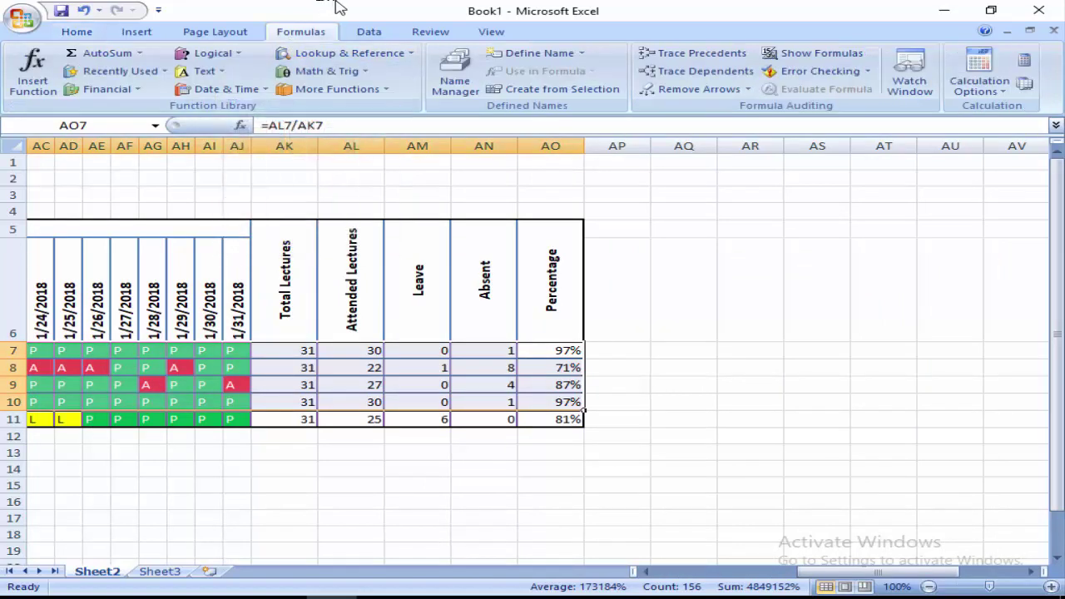
scroll(249, 62, "up", 3)
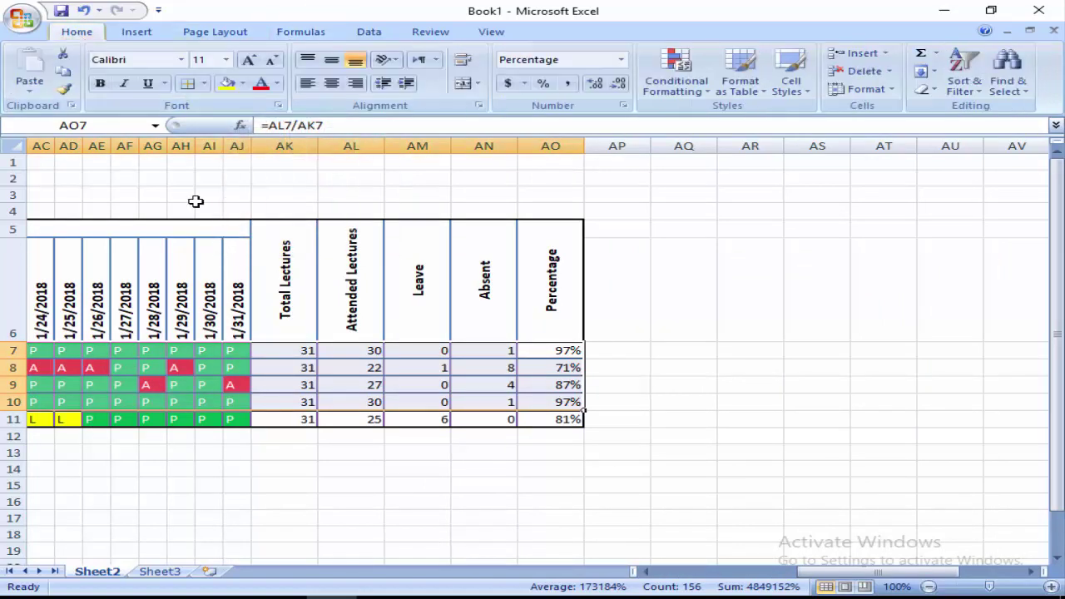
left_click(475, 351)
left_click_drag(545, 351, 105, 417)
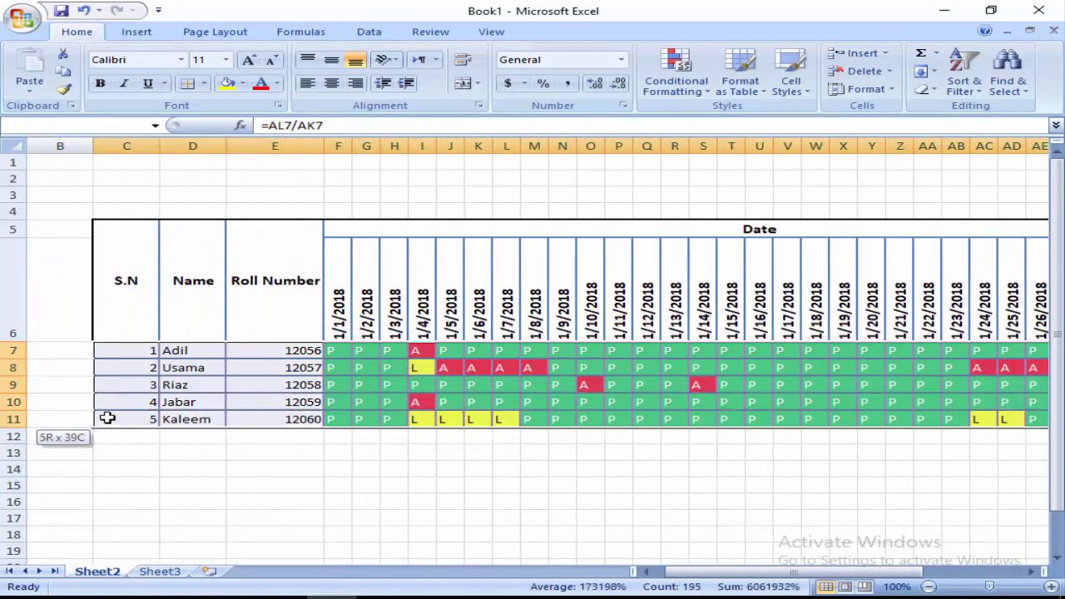
Step: Try double and thick line styles, then clear the inside dividers from the data rows
left_click(204, 84)
left_click(283, 471)
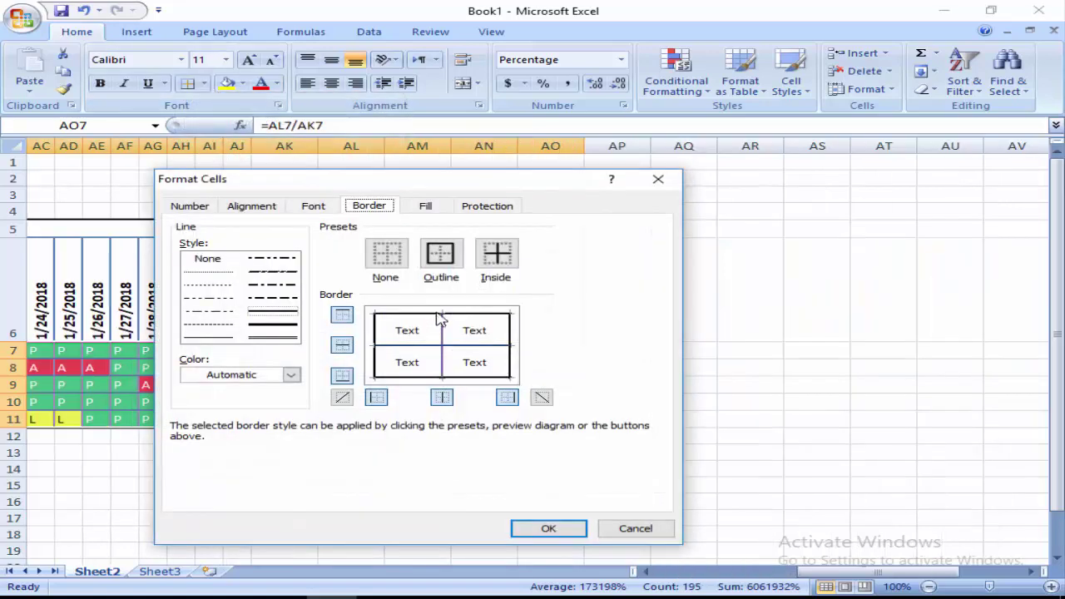
left_click(275, 338)
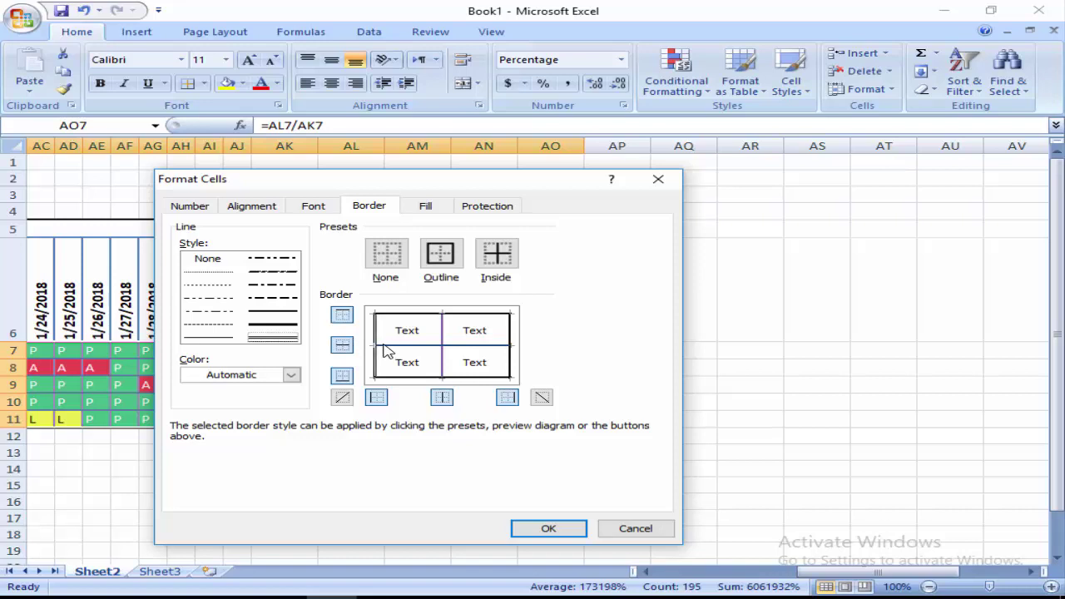
left_click(509, 357)
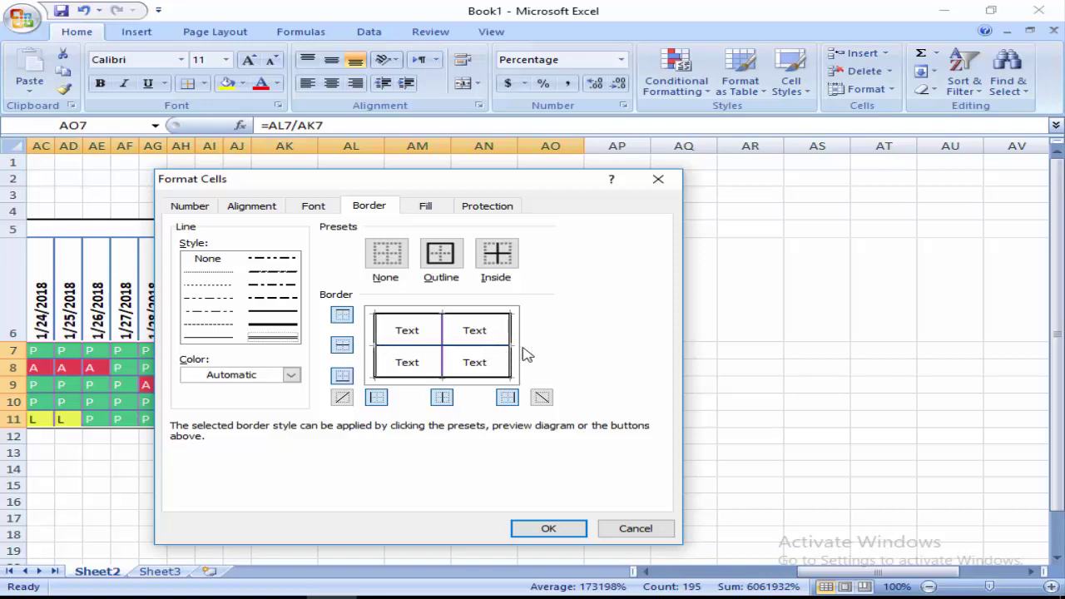
left_click(281, 323)
left_click(260, 376)
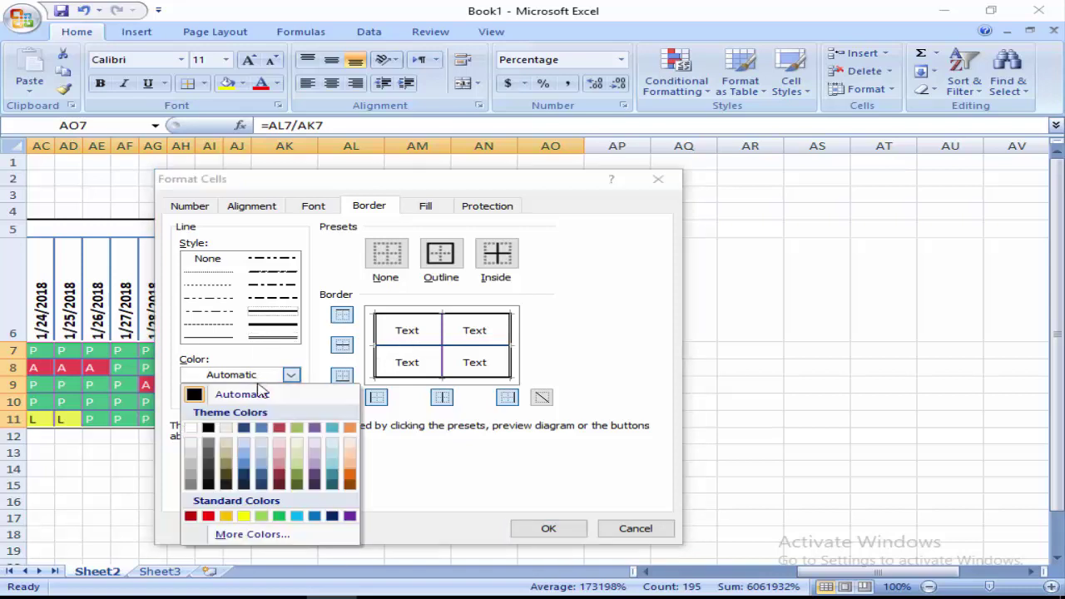
left_click(208, 428)
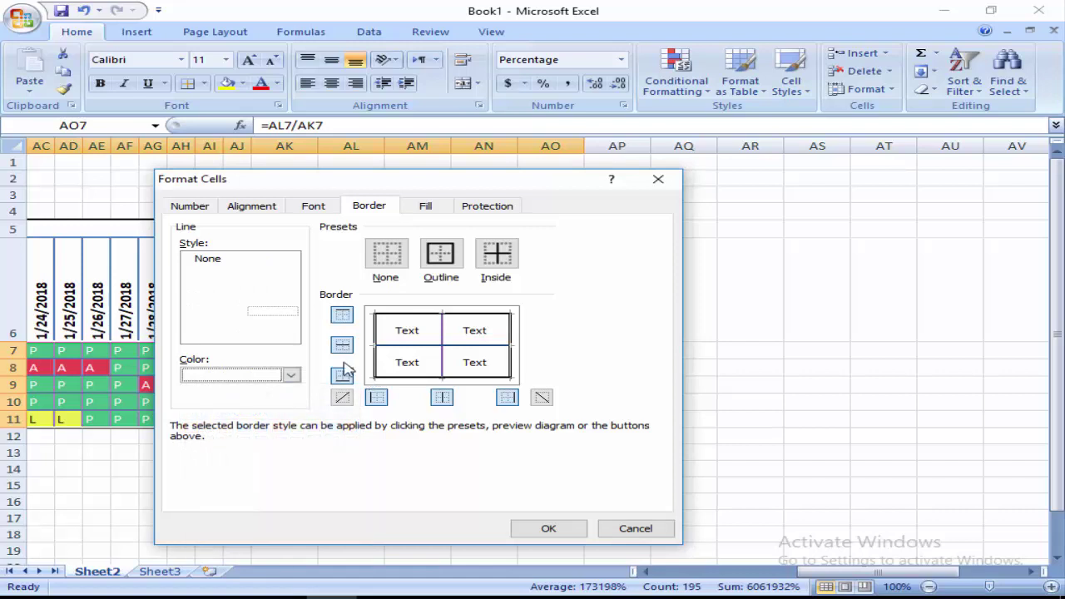
left_click(443, 399)
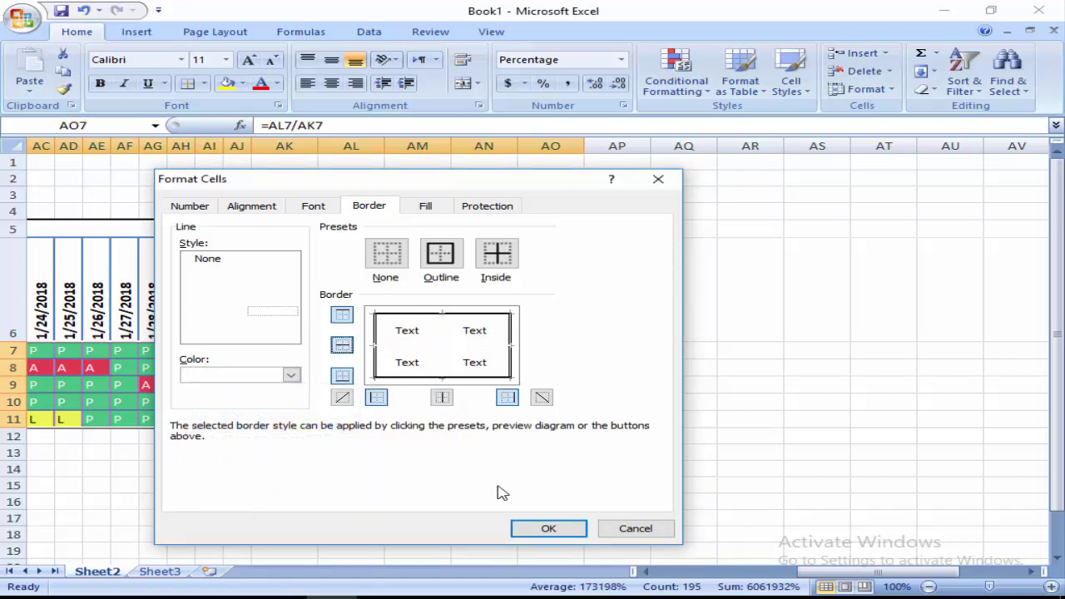
left_click(442, 398)
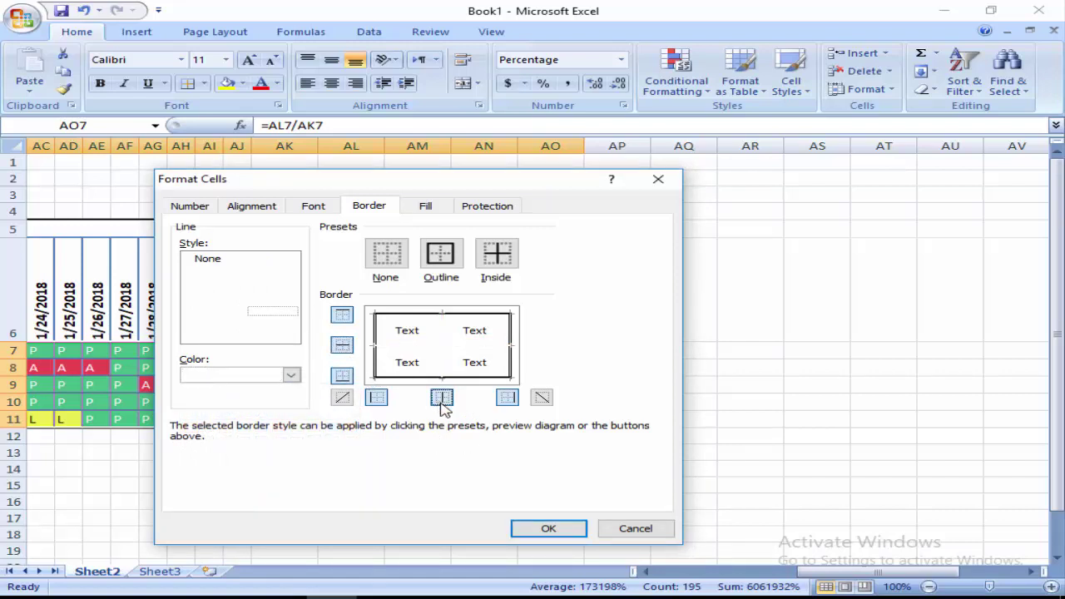
left_click(564, 535)
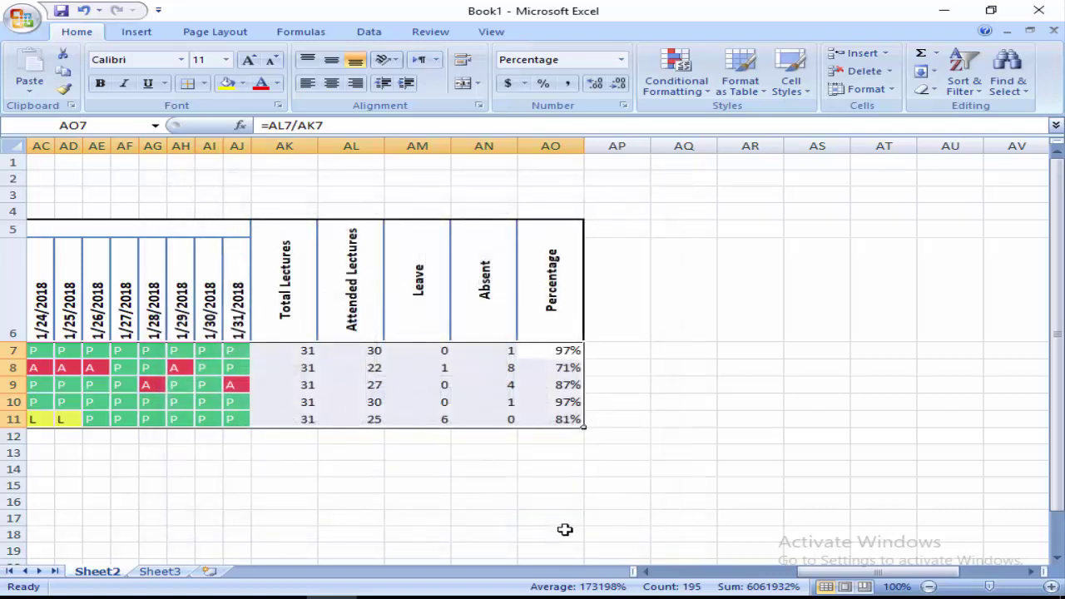
left_click(349, 404)
Step: Fill C7:E11 purple with white text, centred horizontally and vertically
left_click(353, 504)
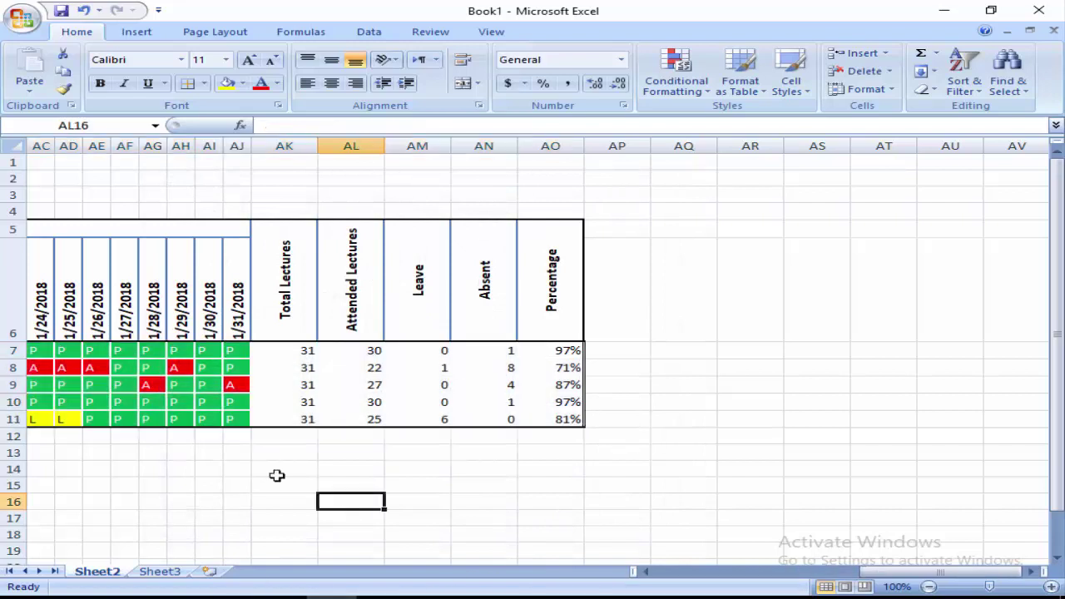
left_click_drag(891, 572, 610, 548)
left_click_drag(208, 350, 372, 419)
left_click(242, 83)
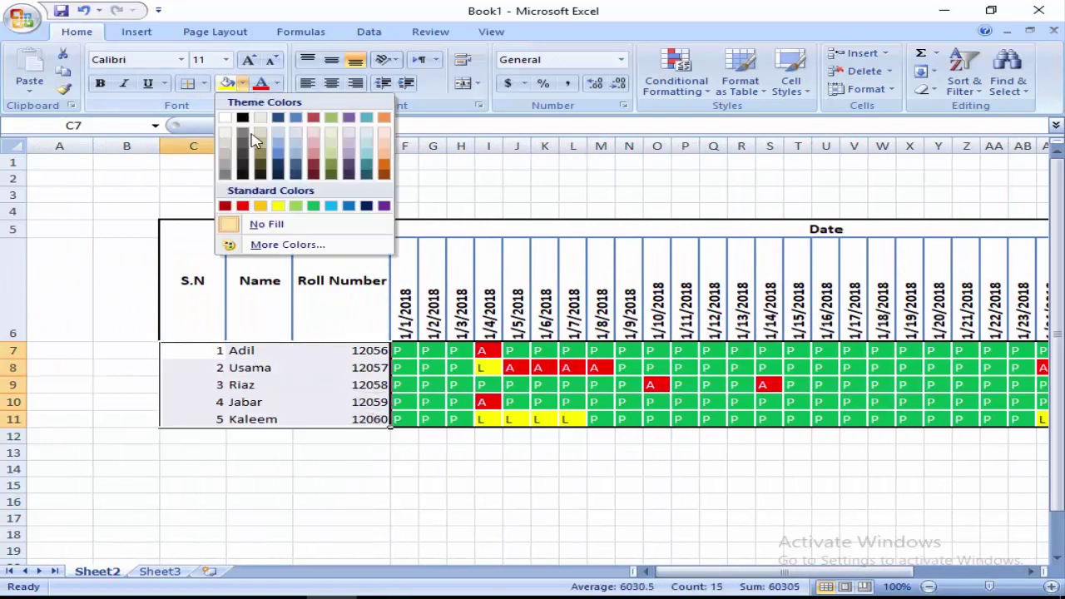
left_click(386, 206)
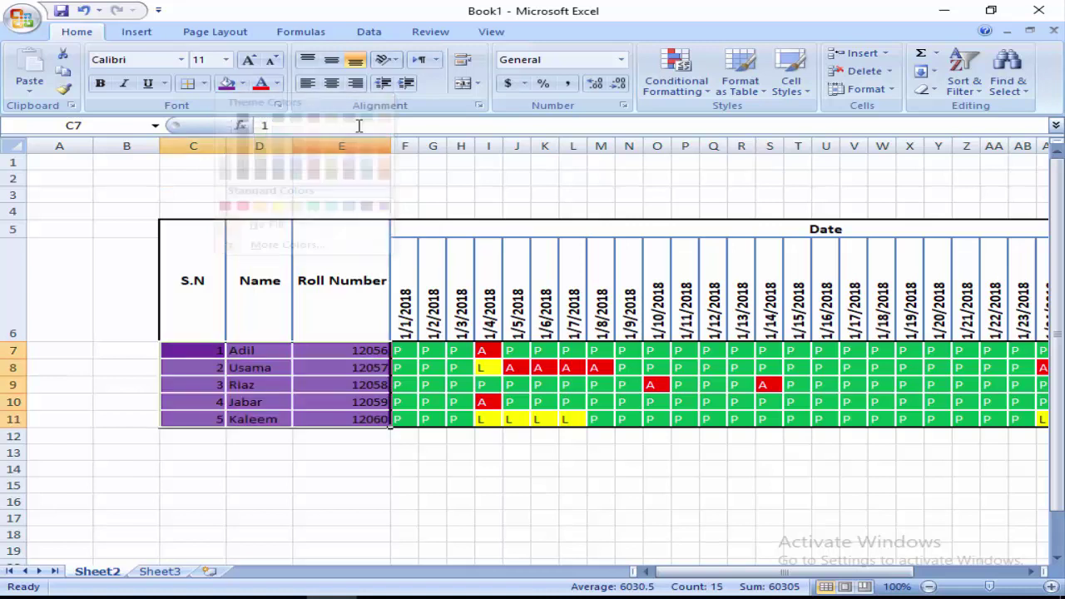
left_click(277, 85)
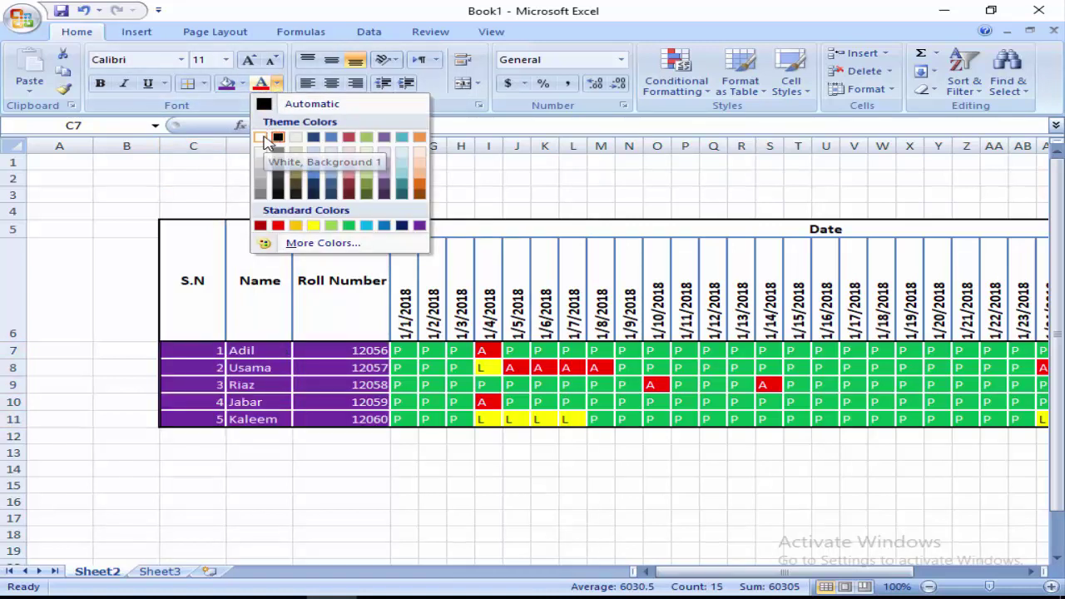
left_click(264, 138)
left_click(331, 83)
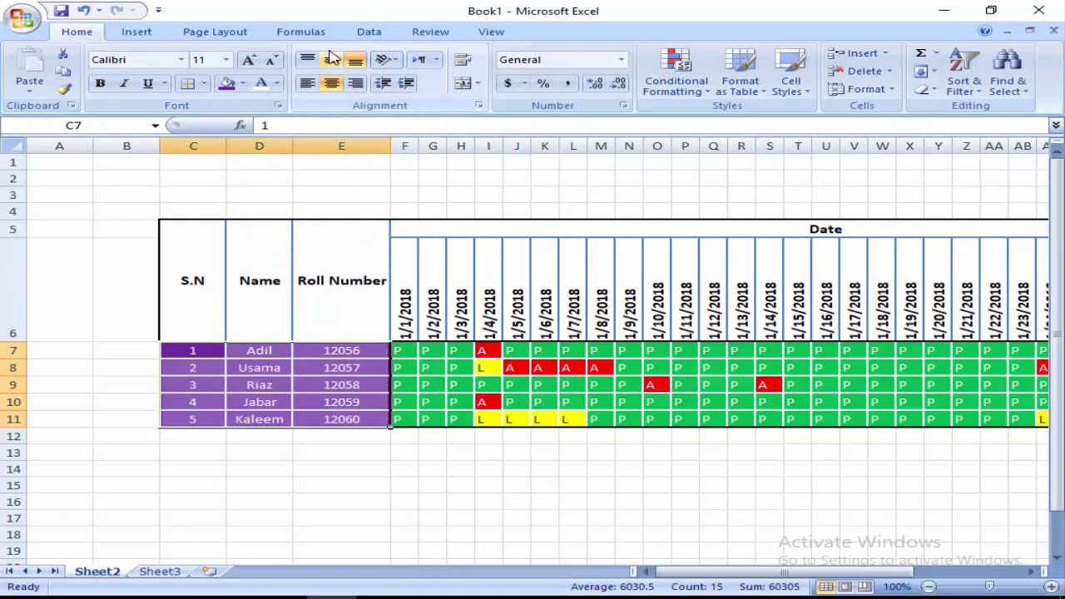
left_click(331, 62)
left_click(185, 297)
Step: Give the AK7:AO11 totals and percentage cells a light red fill
left_click_drag(662, 572, 780, 572)
left_click(737, 353)
left_click_drag(738, 353, 1002, 423)
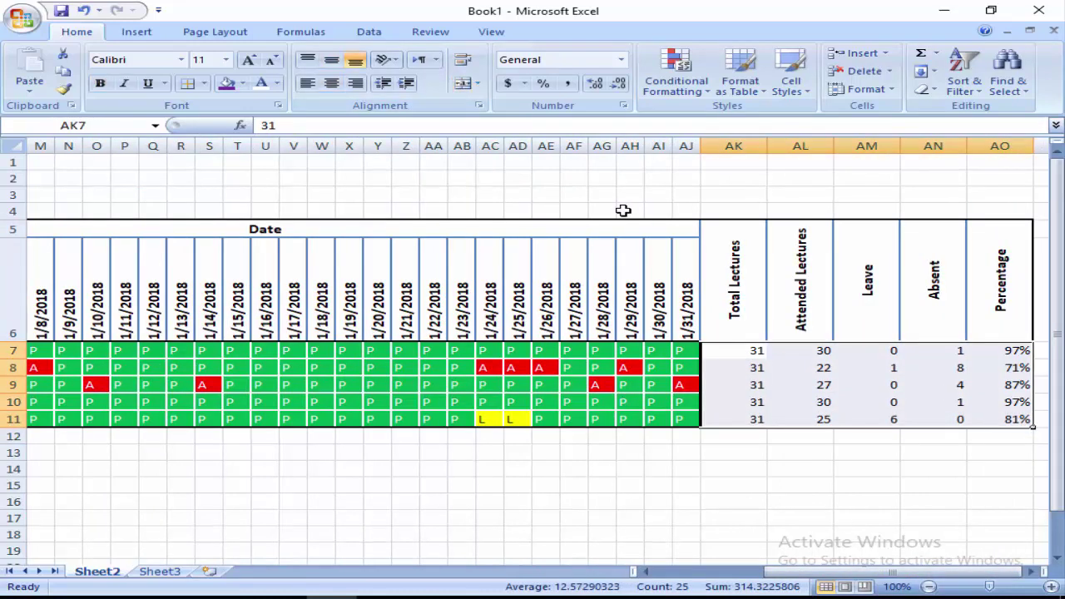
left_click(242, 83)
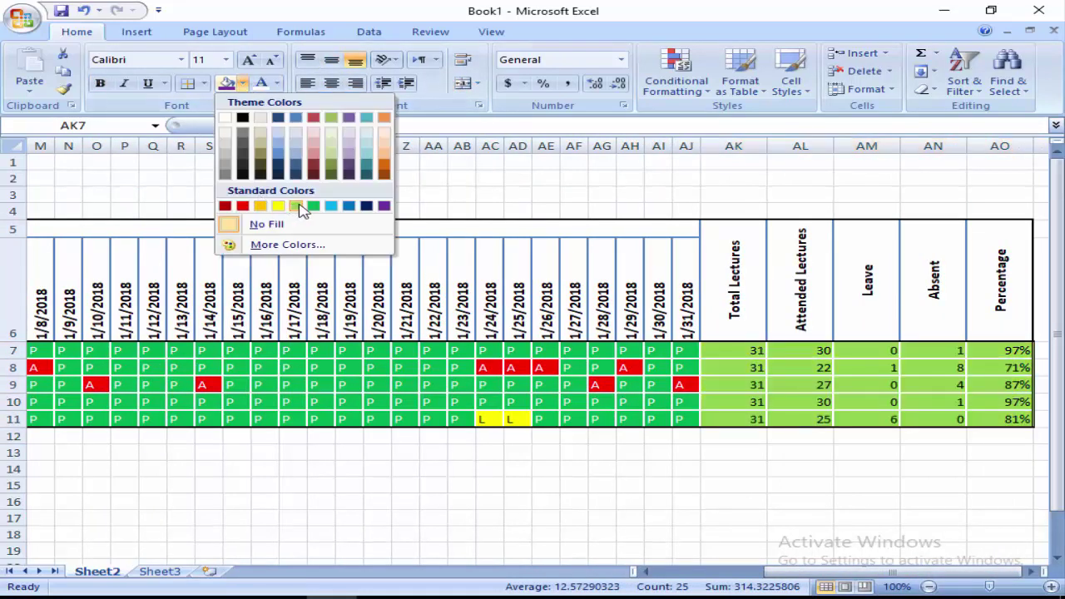
left_click(315, 152)
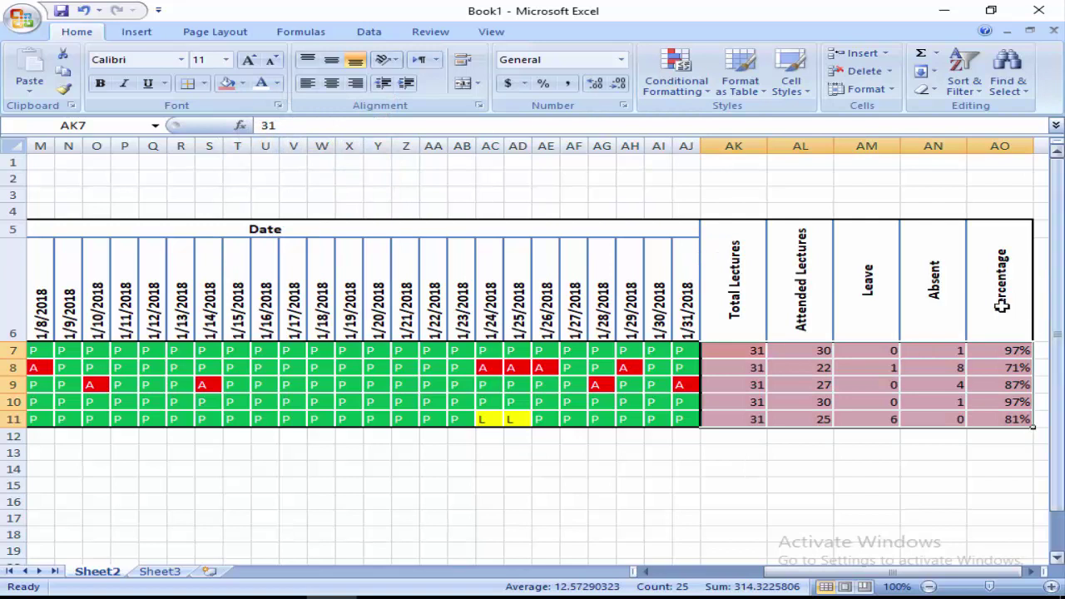
left_click_drag(1003, 303, 569, 301)
left_click(666, 283)
left_click(736, 277)
left_click_drag(820, 286, 28, 272)
Step: Fill the C5:AO6 header block orange and shorten the date header row
left_click_drag(126, 271, 126, 270)
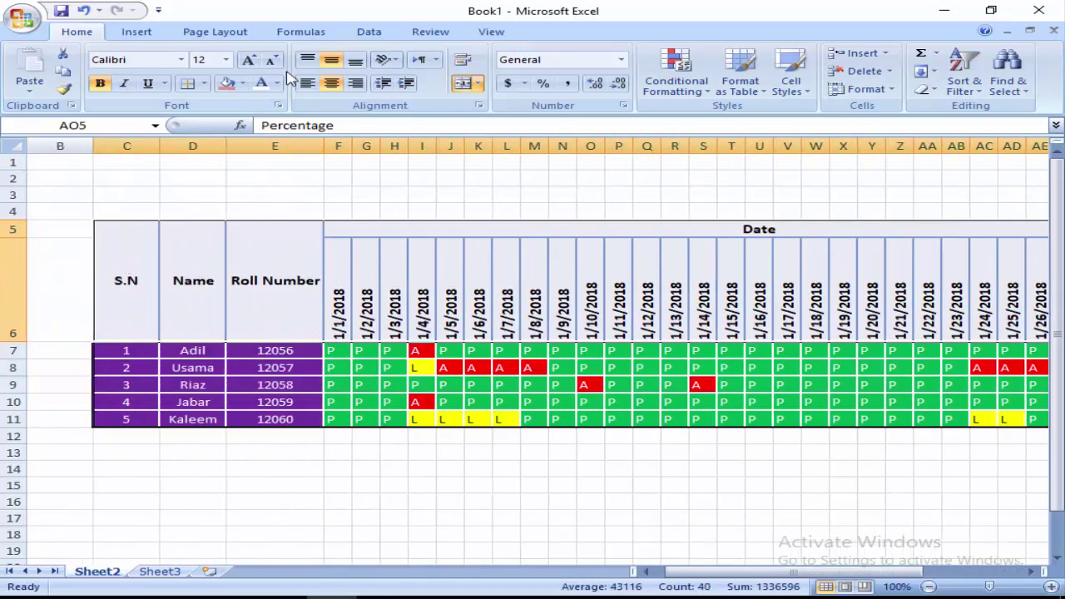
left_click(242, 84)
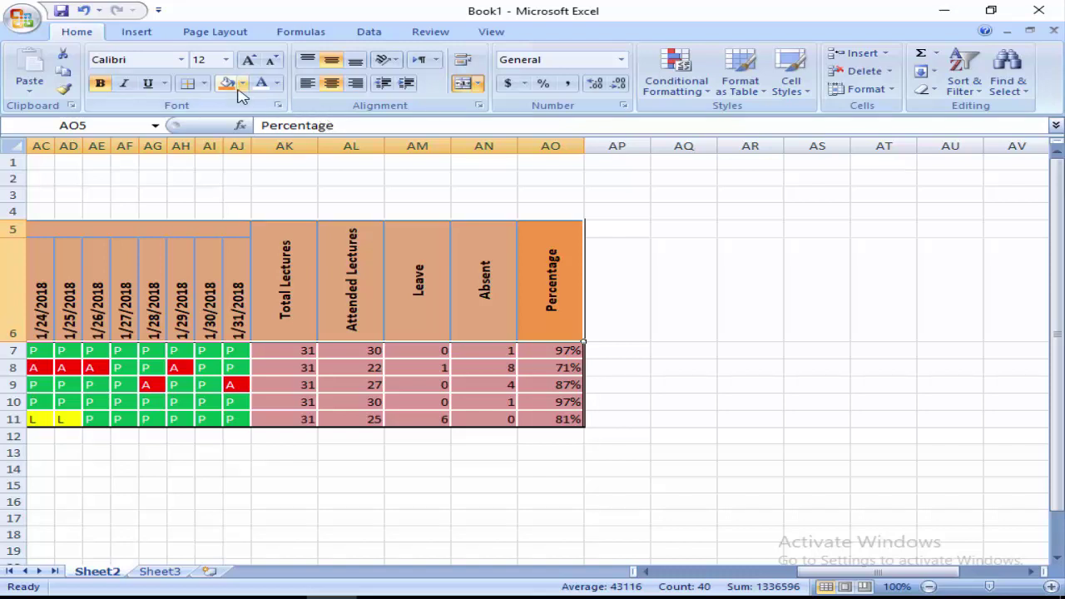
left_click(214, 242)
left_click_drag(882, 571, 638, 571)
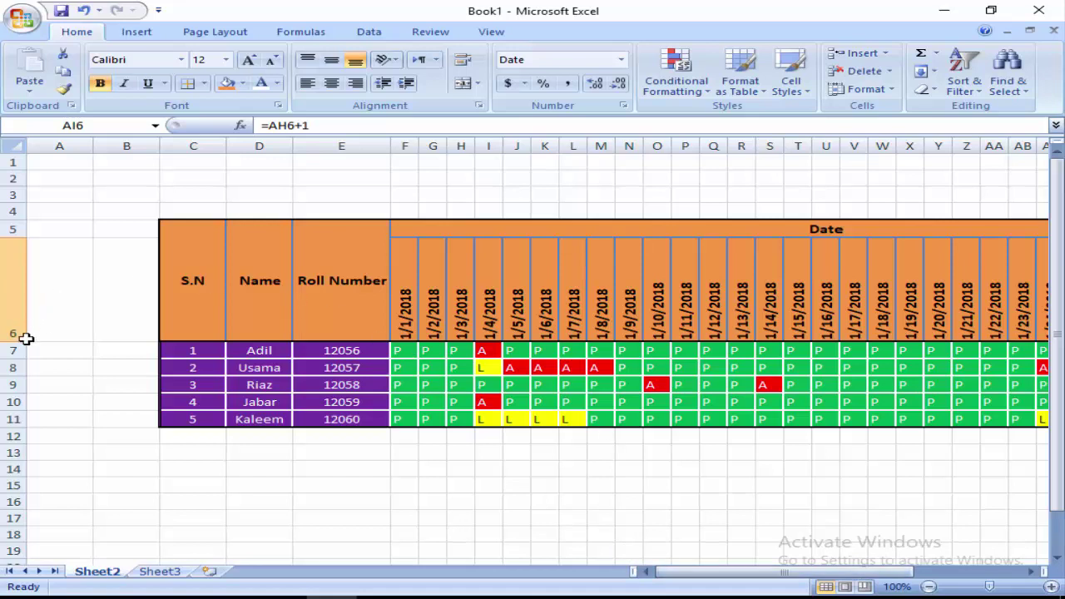
left_click_drag(27, 339, 20, 310)
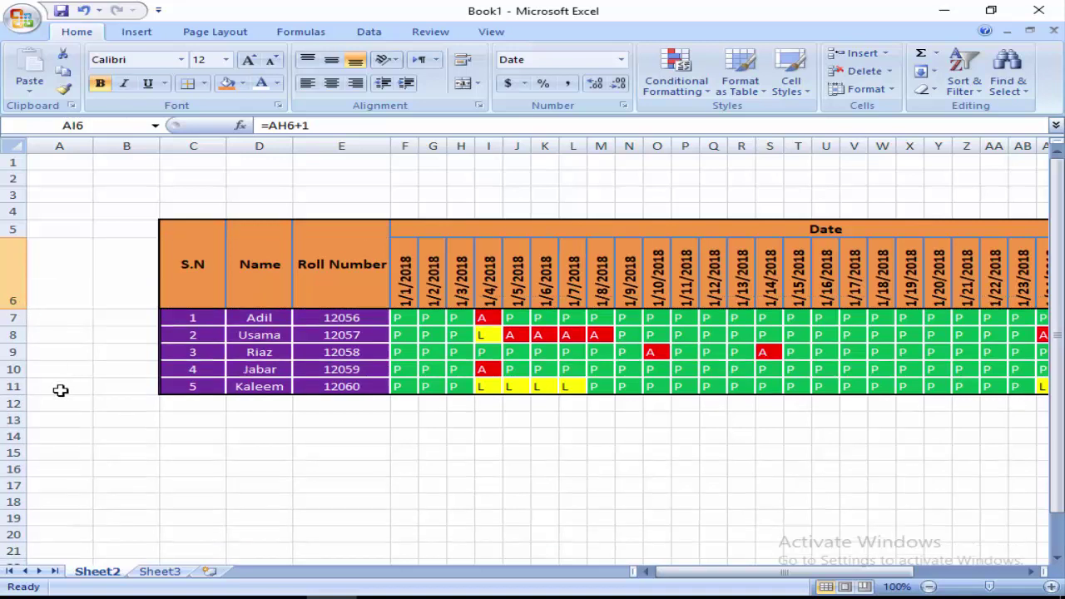
left_click(59, 387)
left_click(646, 382)
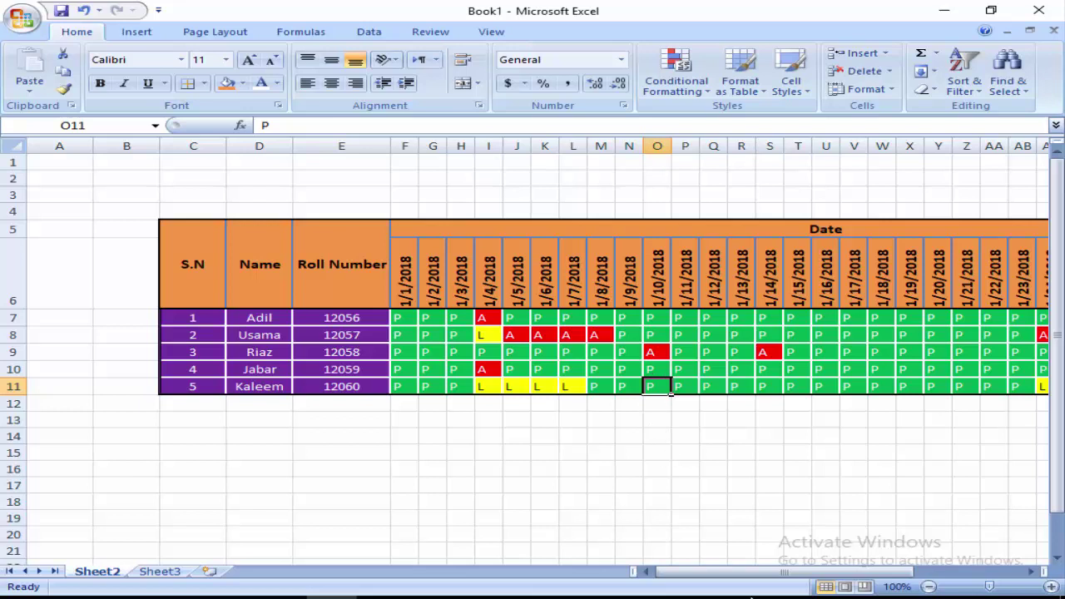
left_click_drag(766, 574, 648, 574)
left_click_drag(346, 321, 346, 381)
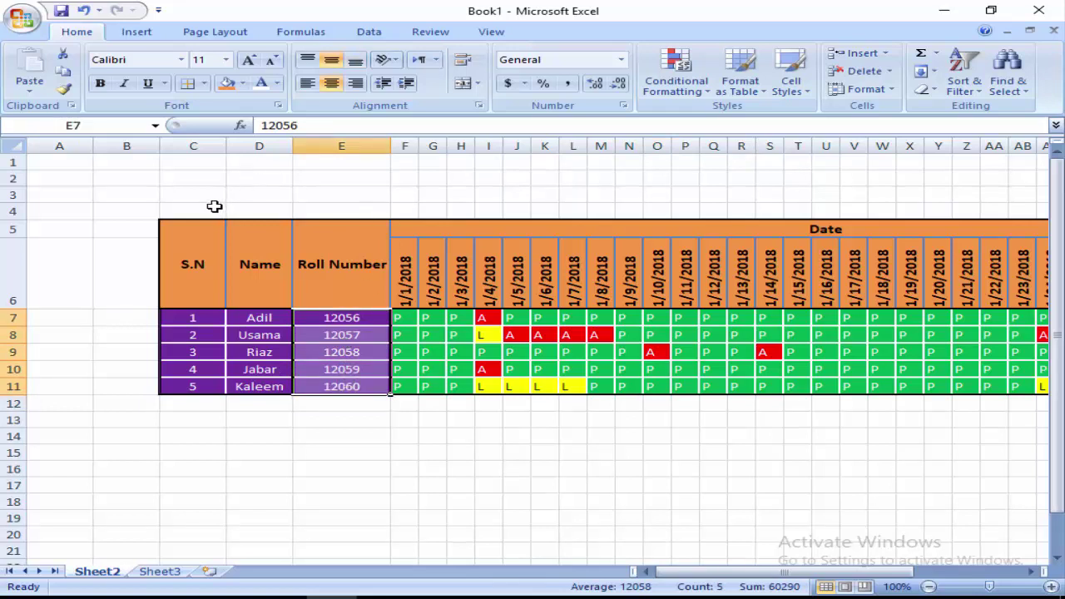
left_click_drag(205, 191, 254, 211)
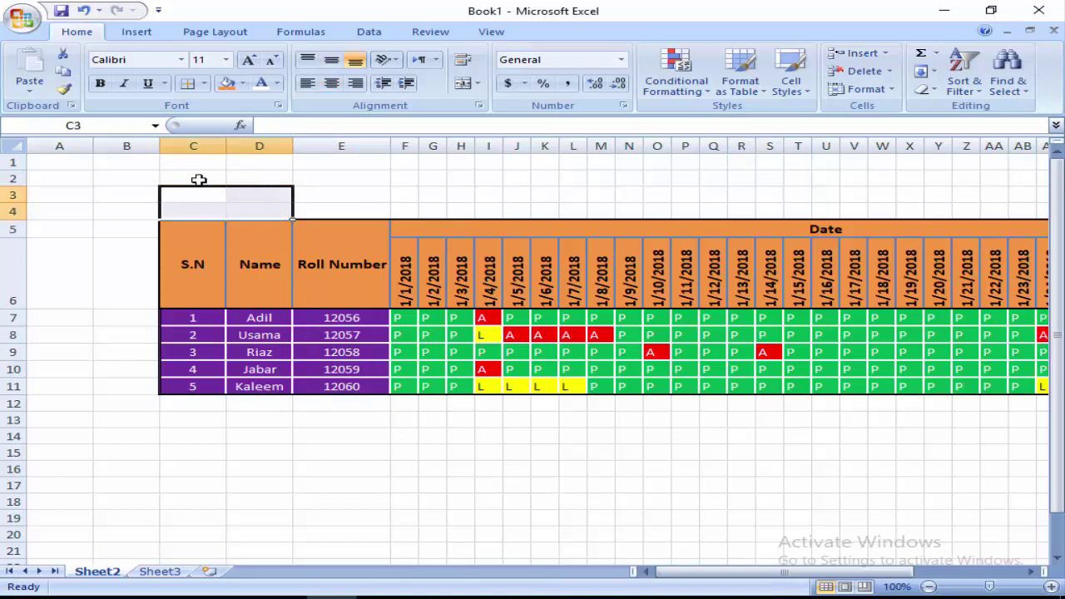
Step: Merge C2:AO4 into one centred title cell spanning the table's full width
left_click_drag(200, 178, 929, 213)
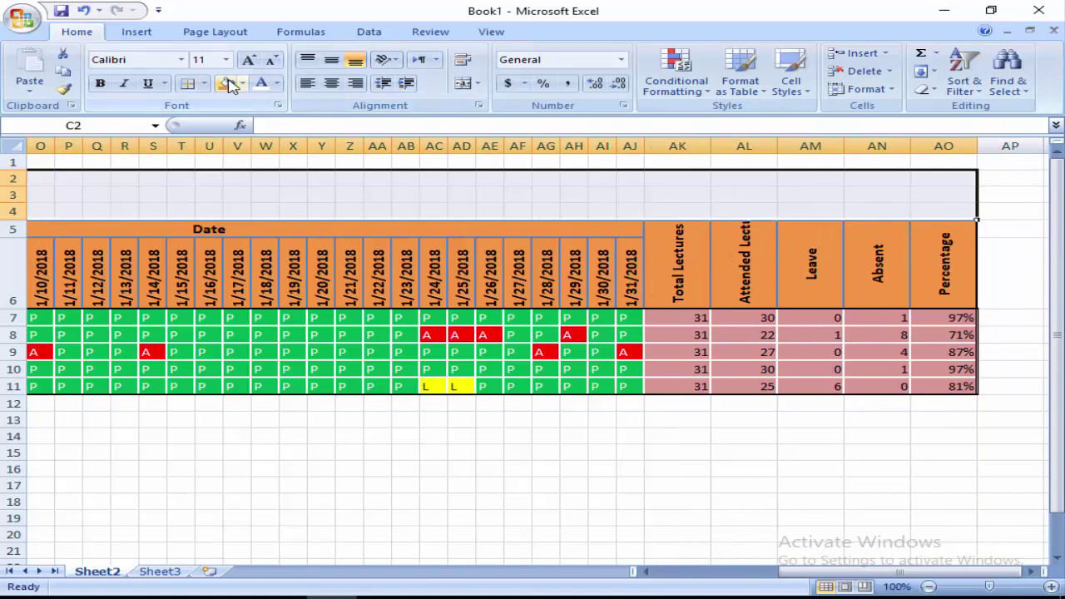
left_click(465, 83)
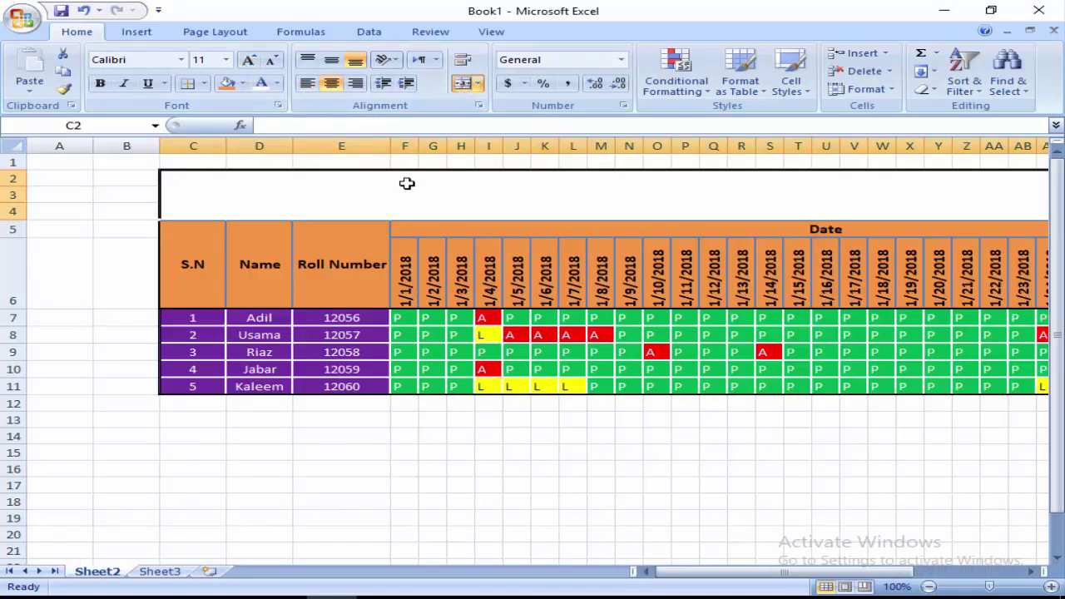
Step: Enter 'G.C.T Rasul College Mandi Bahauddin Students Atendence Sheet' in the merged title cell
double_click(414, 184)
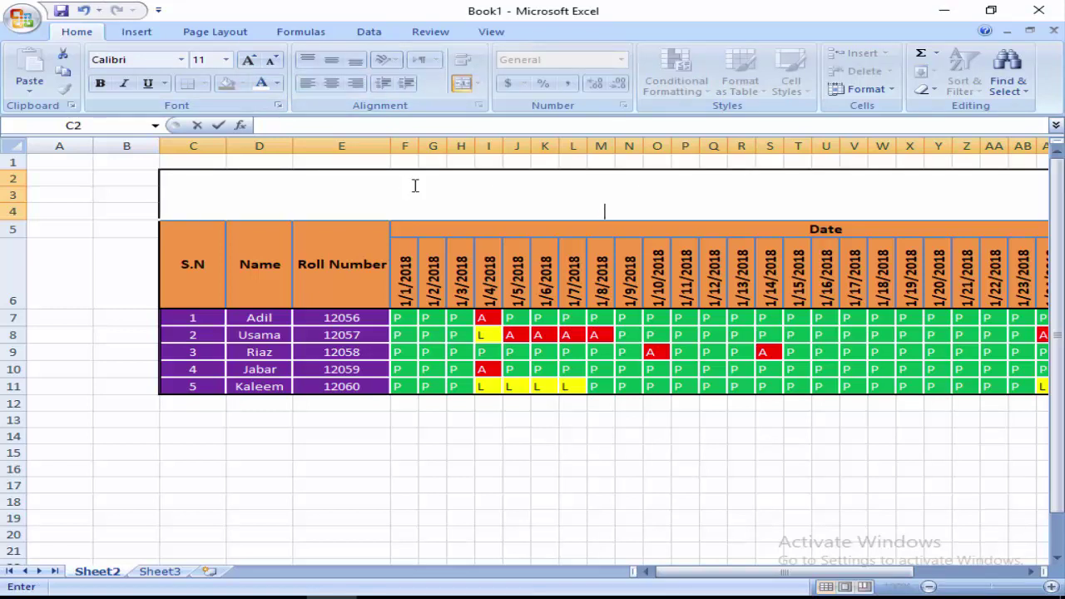
type("G.C.T Rasl Co")
key("BackSpace")
key("BackSpace")
key("BackSpace")
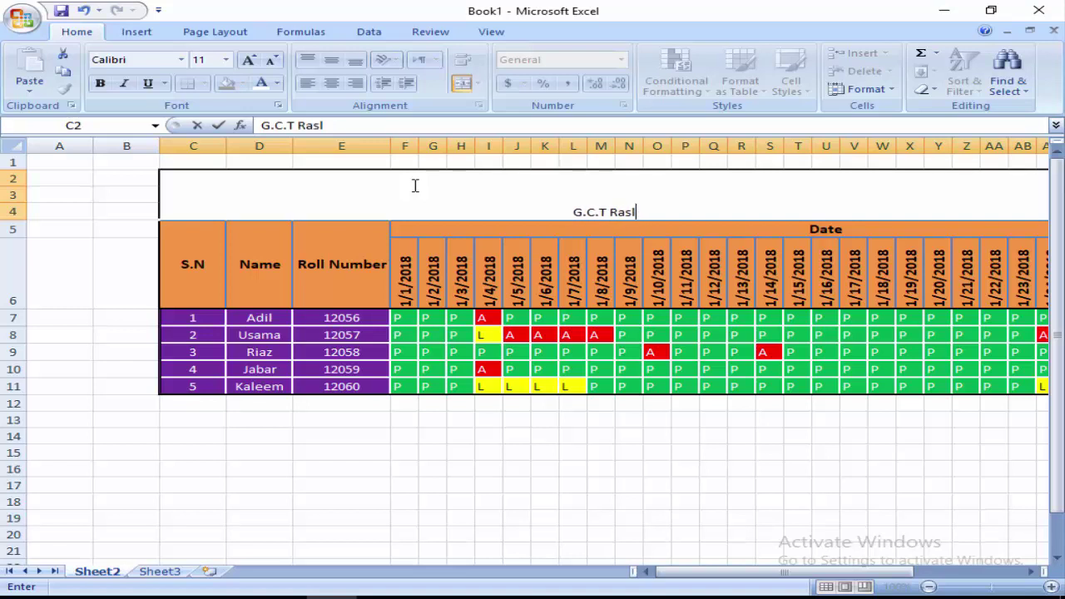
key("BackSpace")
type("ul College ")
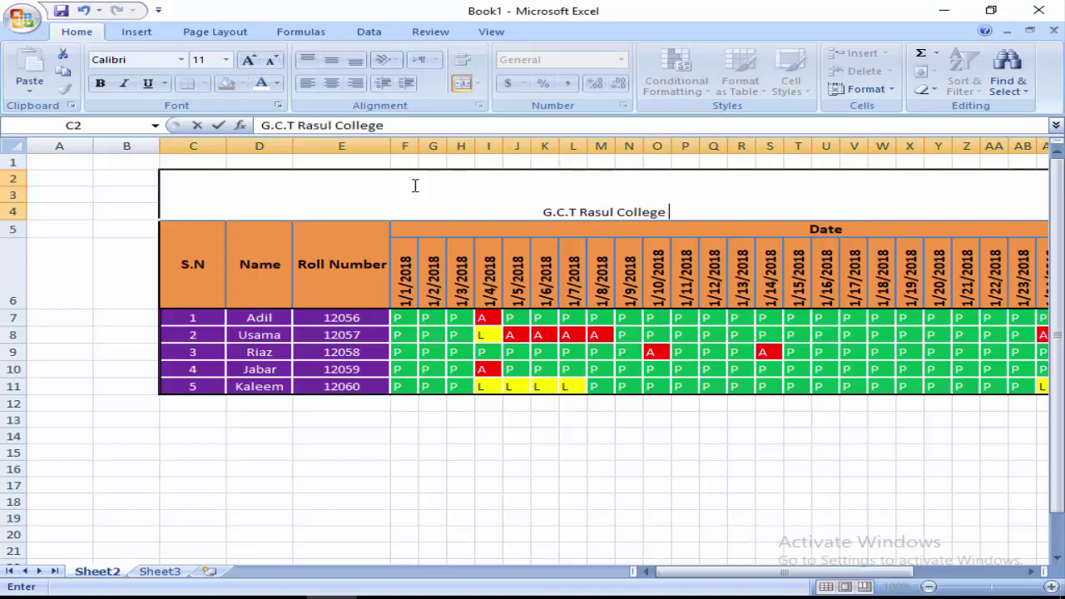
type("ma")
key("BackSpace")
key("BackSpace")
type("man")
key("BackSpace")
key("BackSpace")
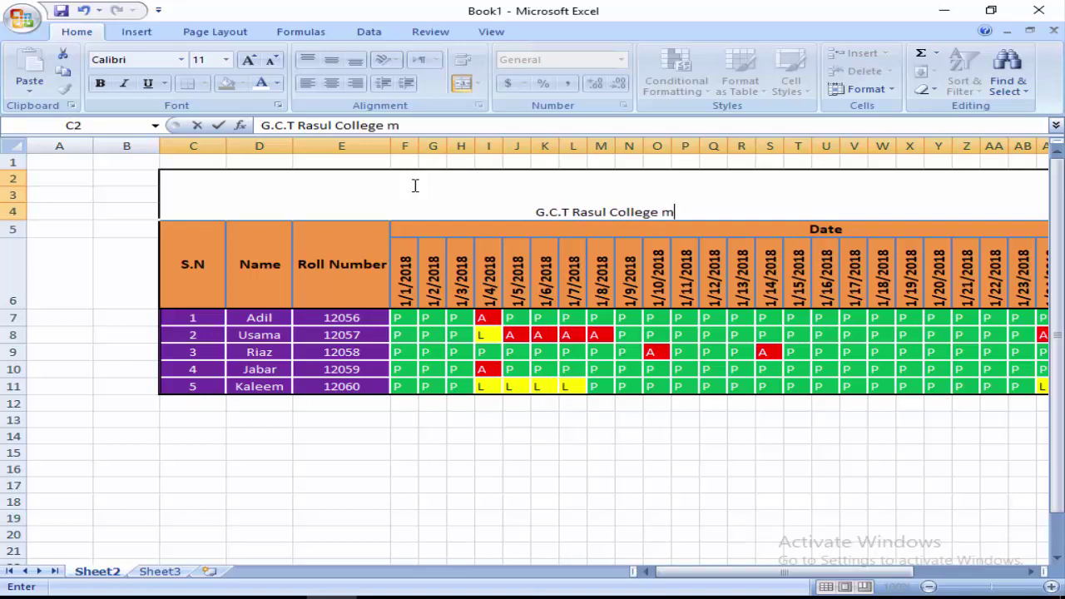
key("BackSpace")
type("Mandi ba")
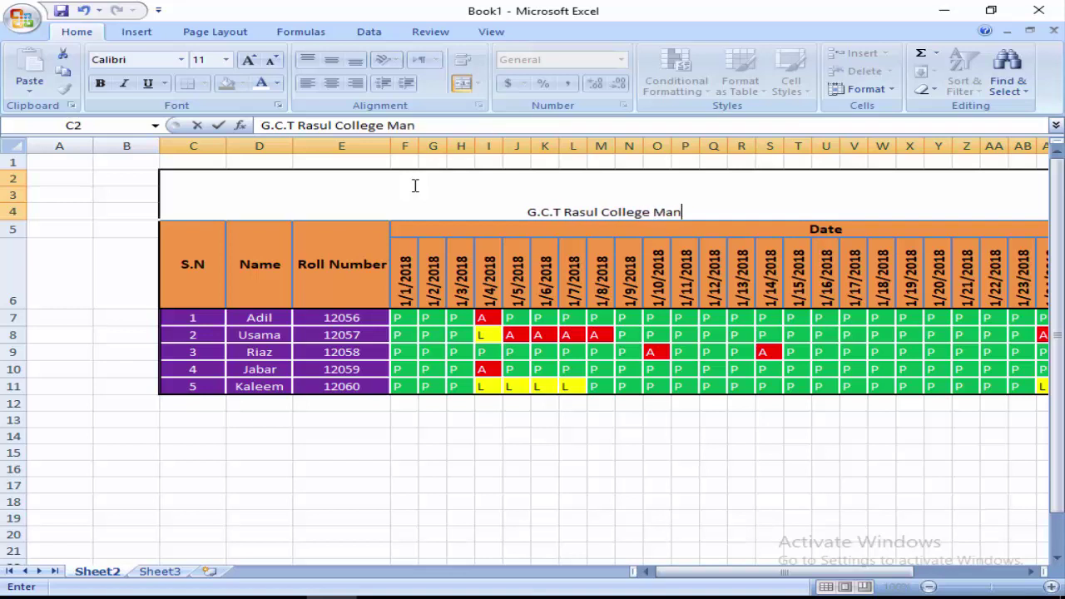
key("BackSpace")
key("BackSpace")
type("Bah")
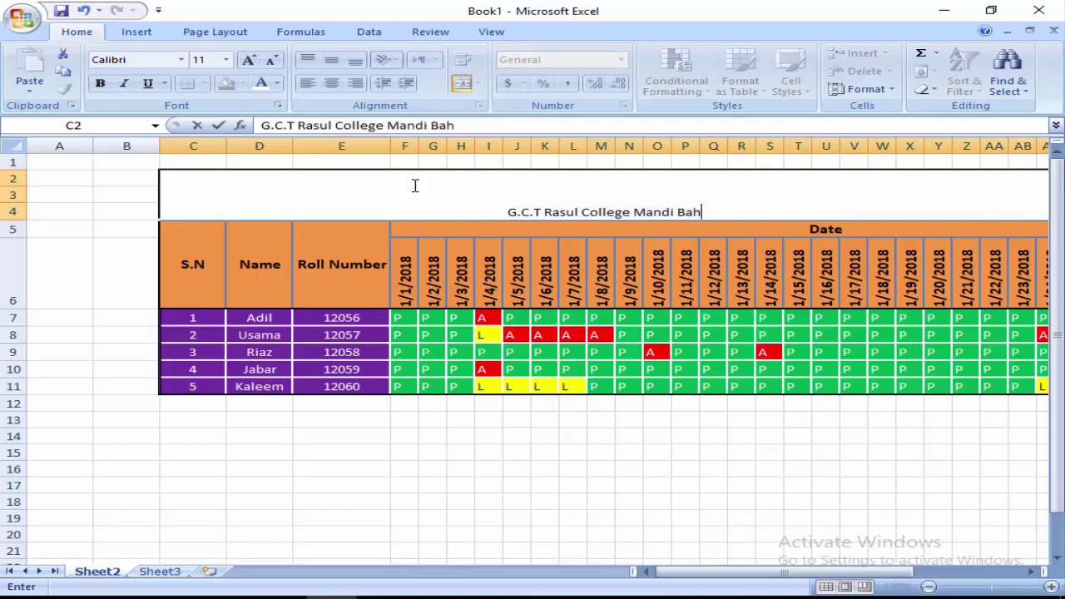
type("auddin Stud")
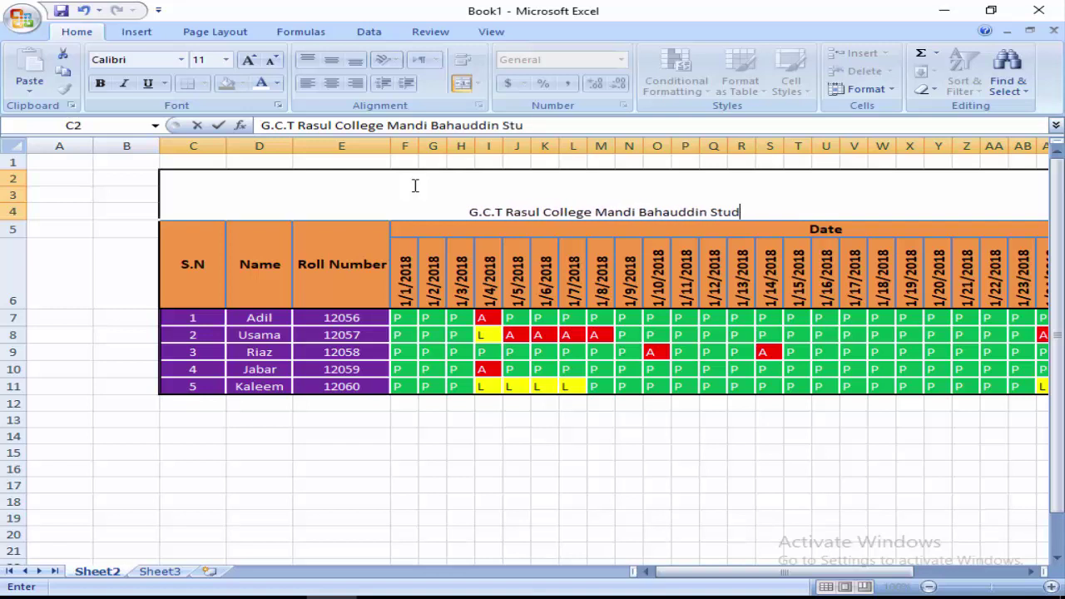
type("ents Ade")
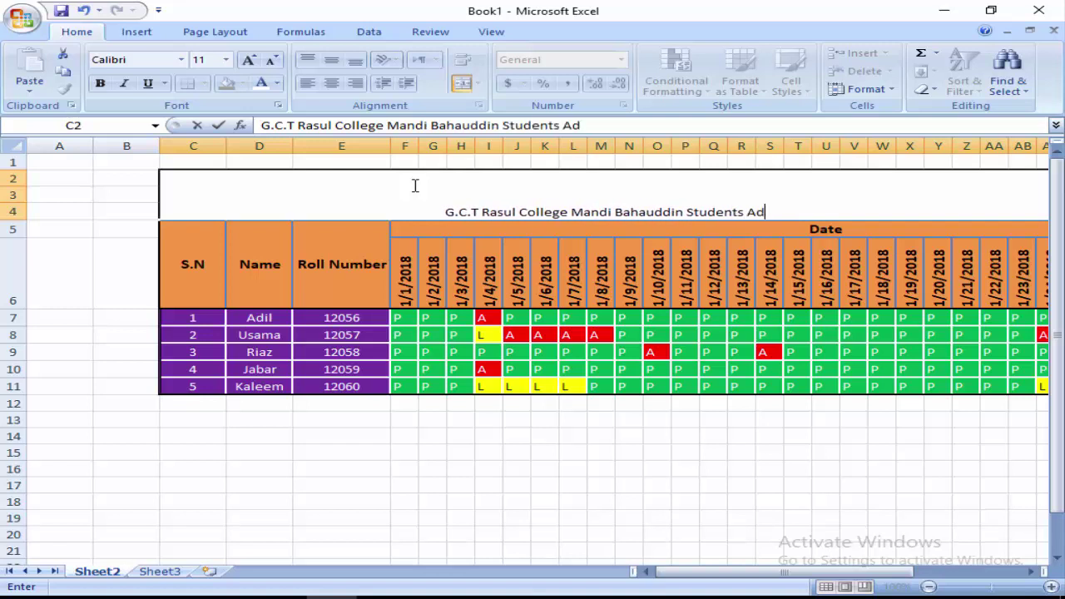
key("BackSpace")
key("BackSpace")
type("tendence Sheet")
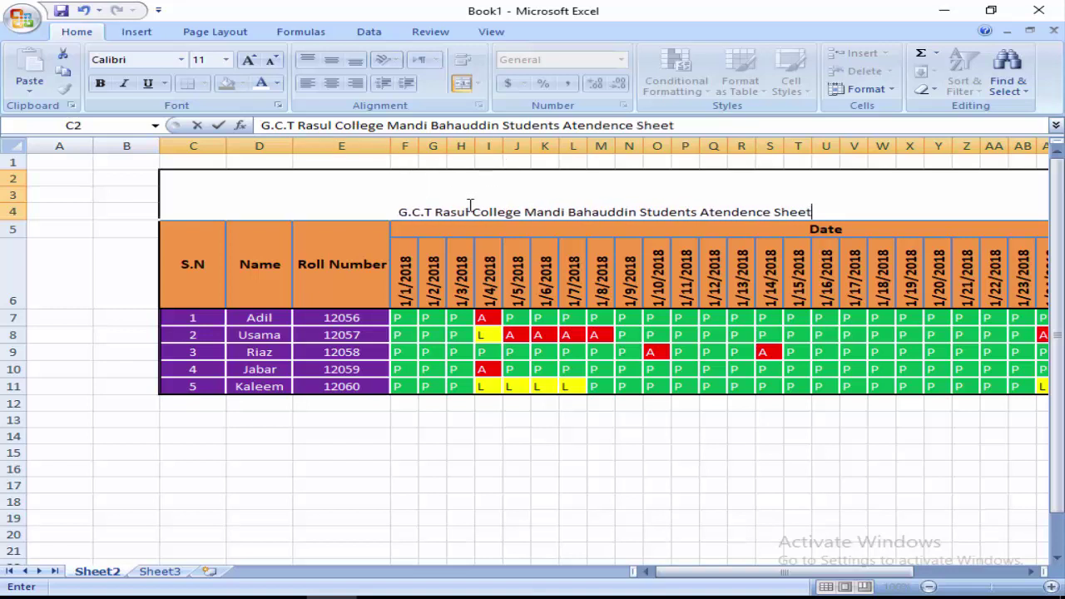
left_click(142, 207)
left_click(350, 191)
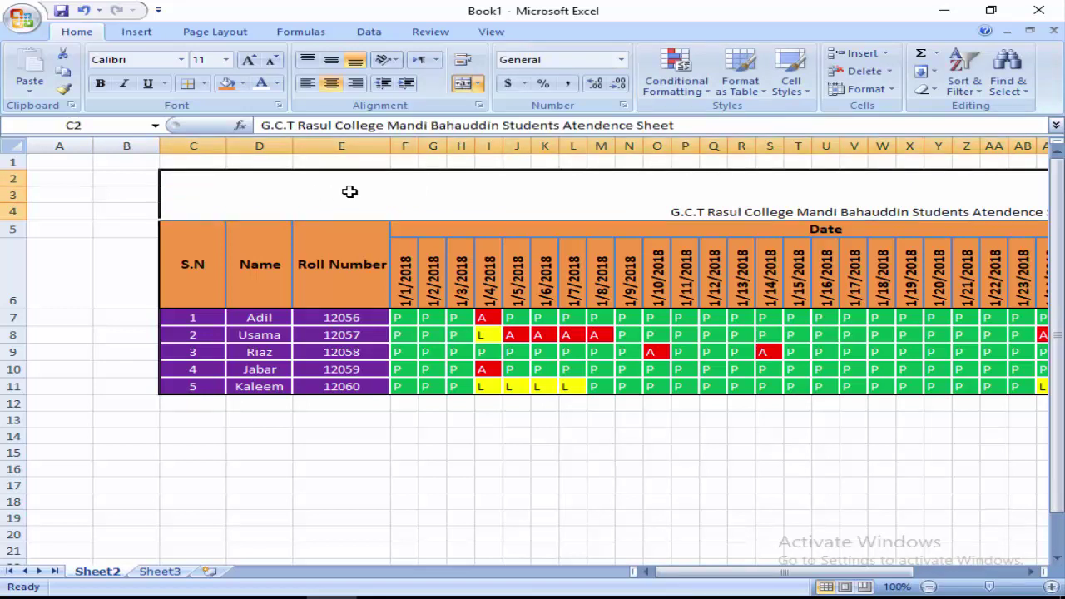
Step: Give the title cell a thick box border and enlarge its font several sizes
left_click(204, 83)
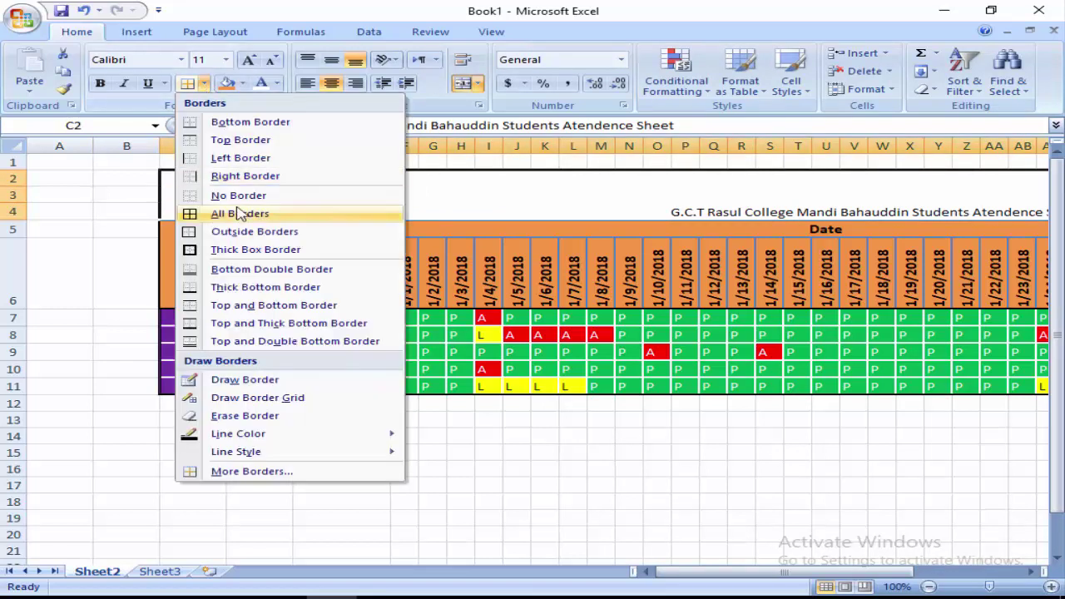
left_click(254, 250)
left_click(248, 60)
left_click(248, 60)
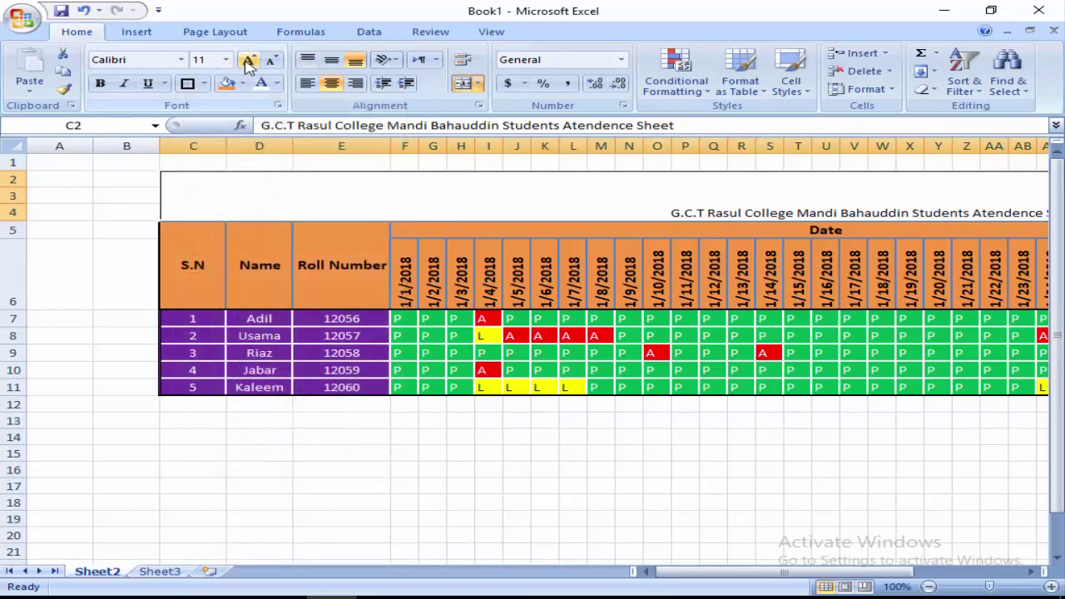
left_click(248, 60)
left_click(248, 60)
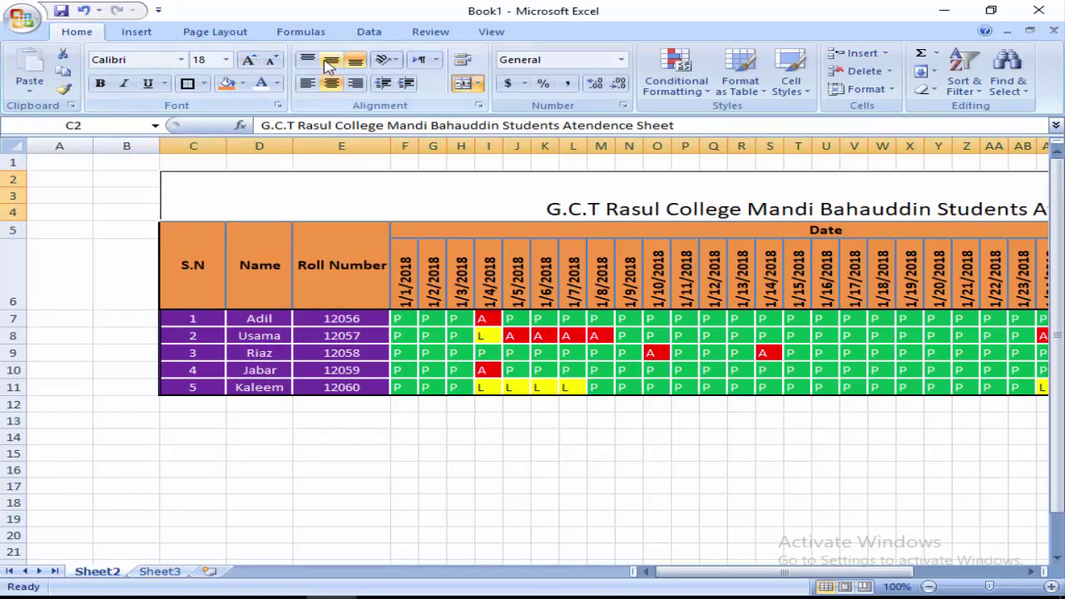
left_click(248, 60)
left_click(248, 60)
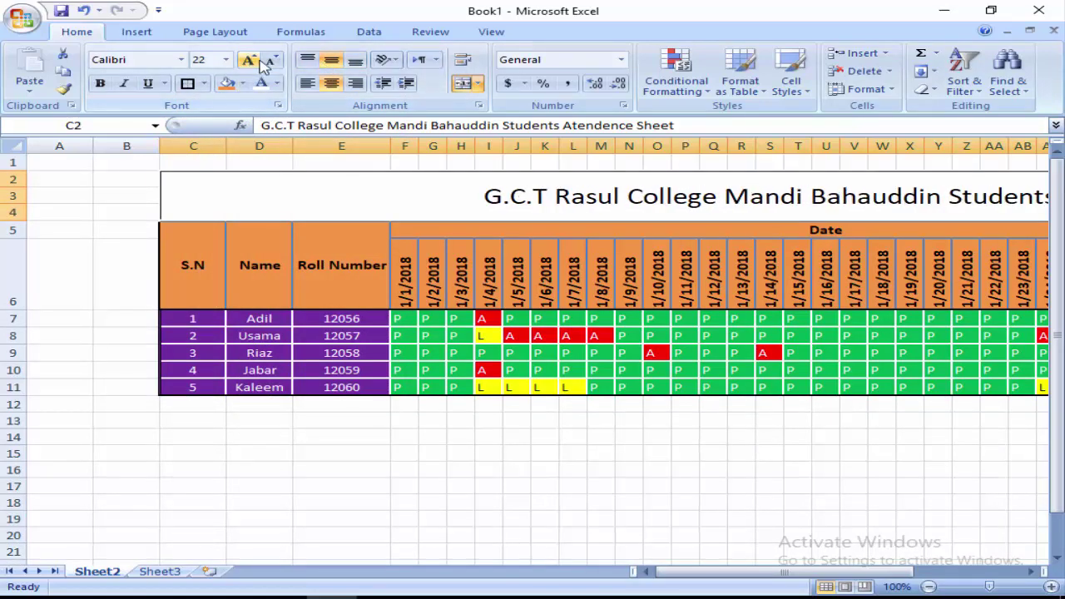
left_click(248, 60)
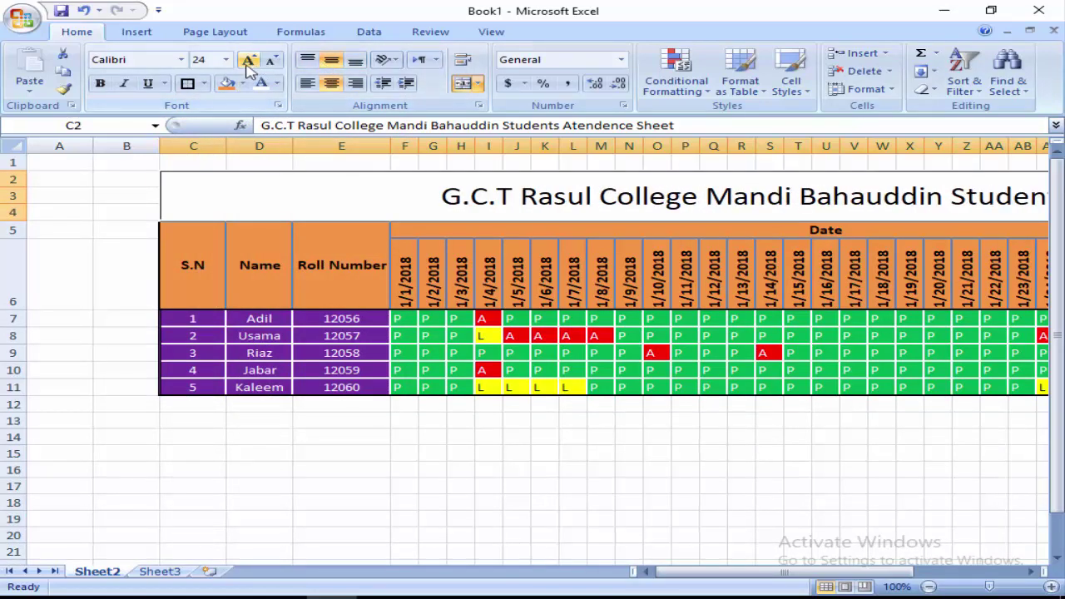
Step: Make the title bold and one font size larger
left_click(114, 89)
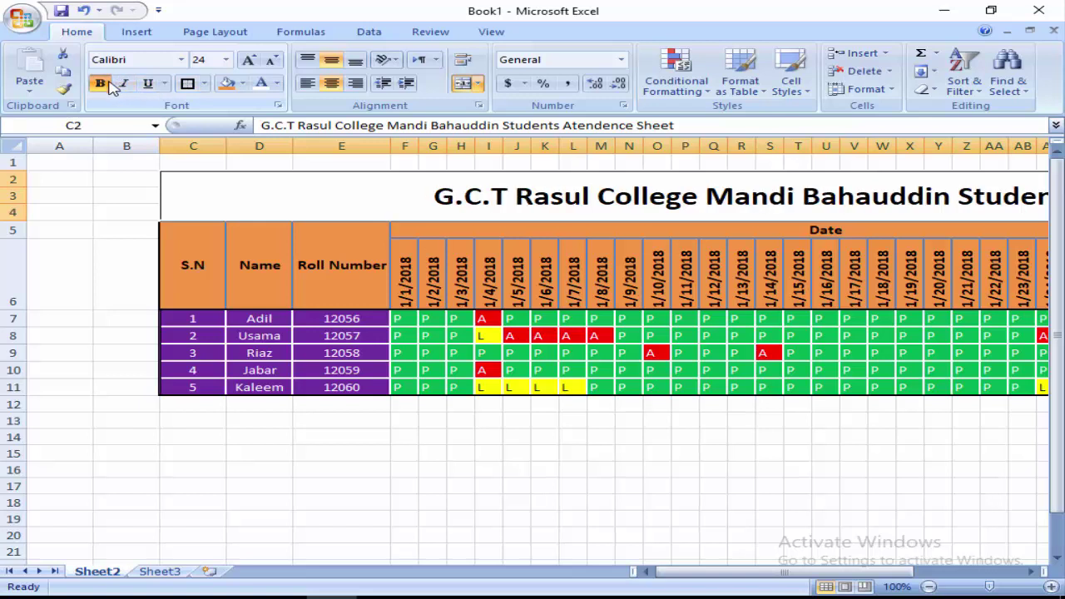
left_click(248, 60)
left_click(460, 410)
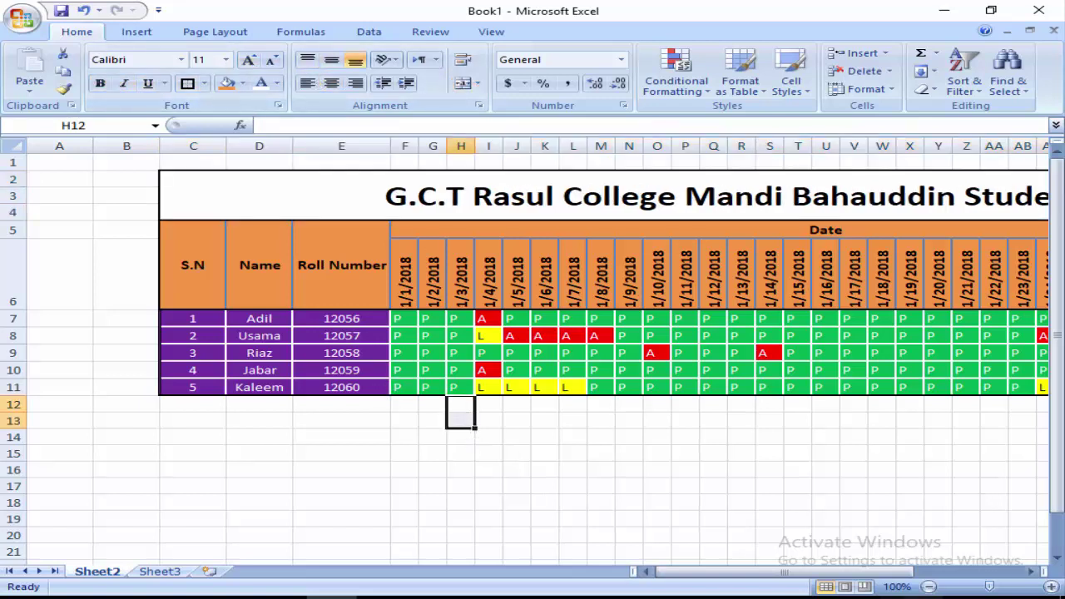
mouse_move(797, 571)
left_mouse_down()
mouse_move(815, 571)
mouse_move(794, 559)
left_mouse_up()
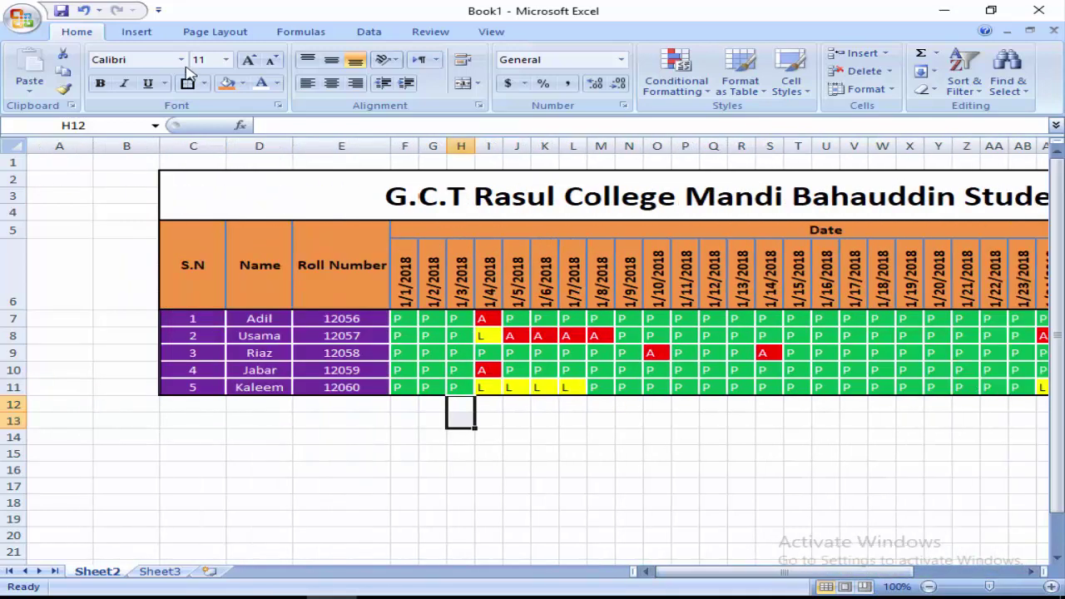
Step: Insert a photo from the Downloads folder into the sheet via Insert > Picture
left_click(132, 33)
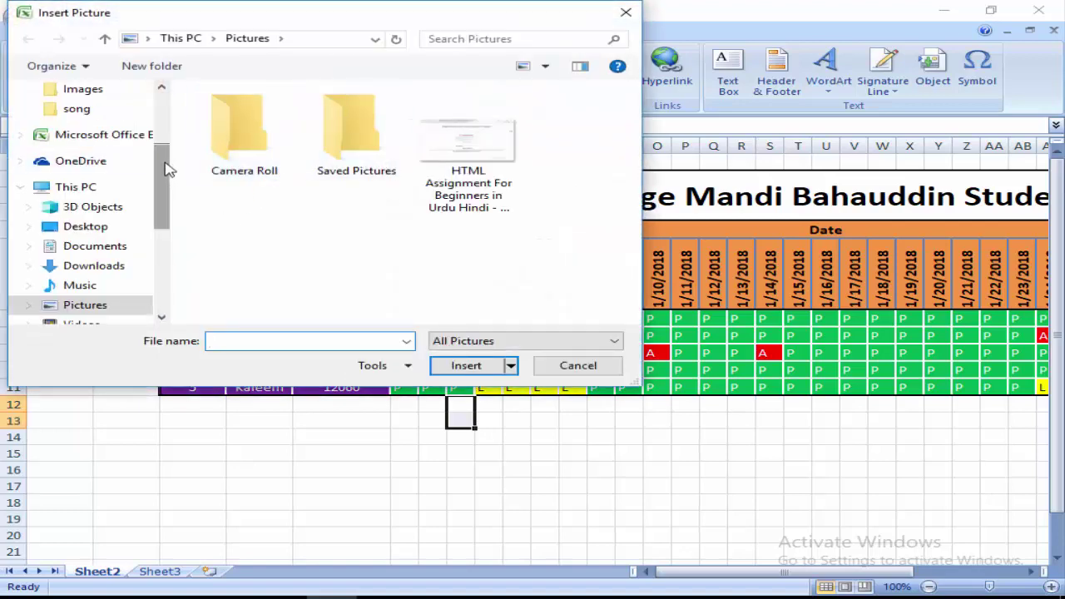
left_click_drag(165, 169, 163, 119)
left_click(110, 141)
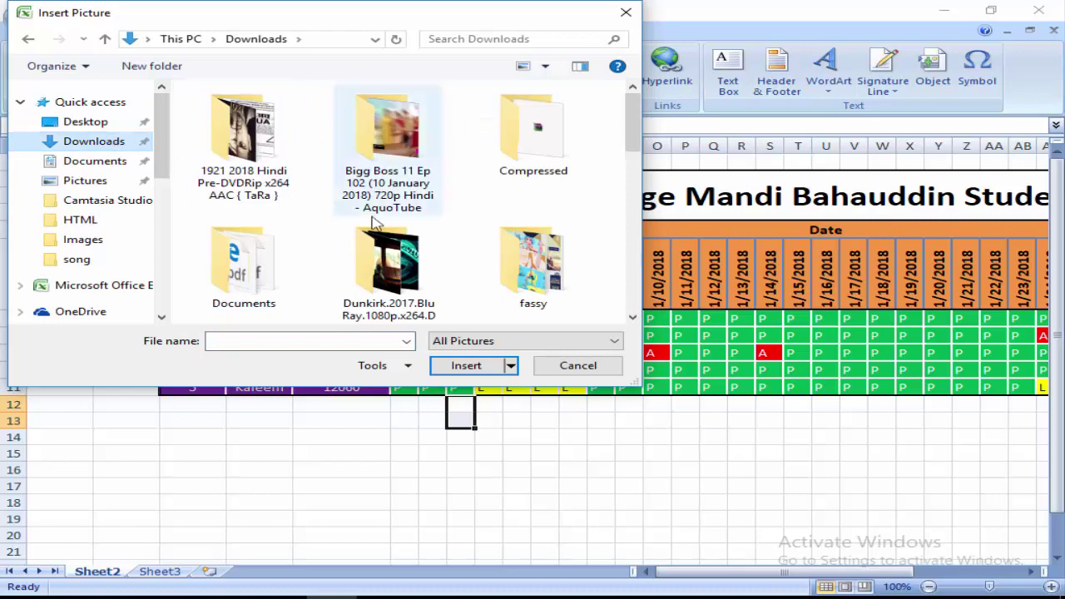
left_click(540, 265)
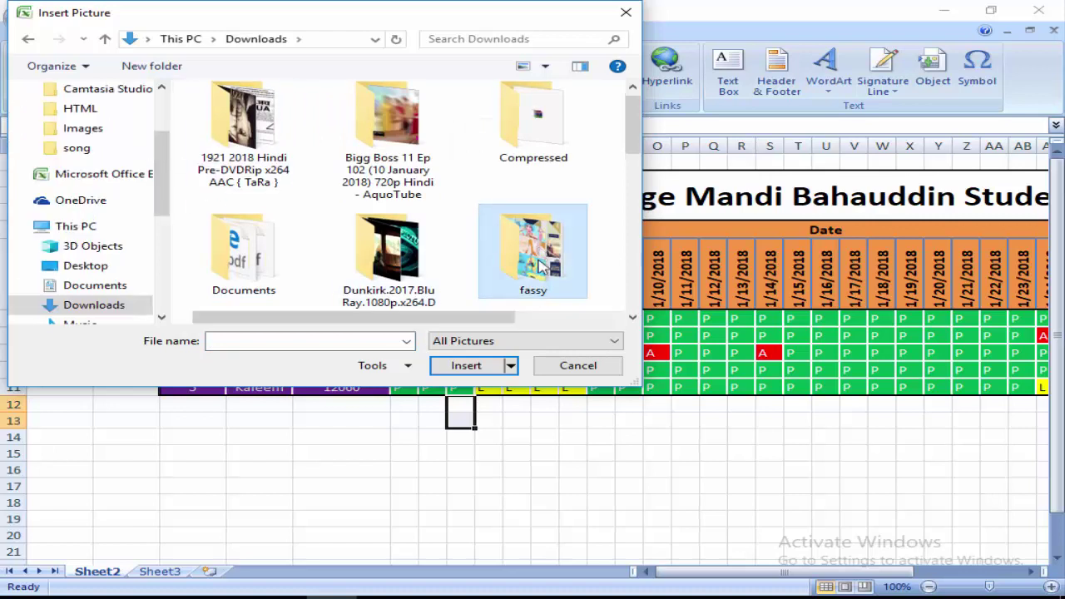
double_click(539, 265)
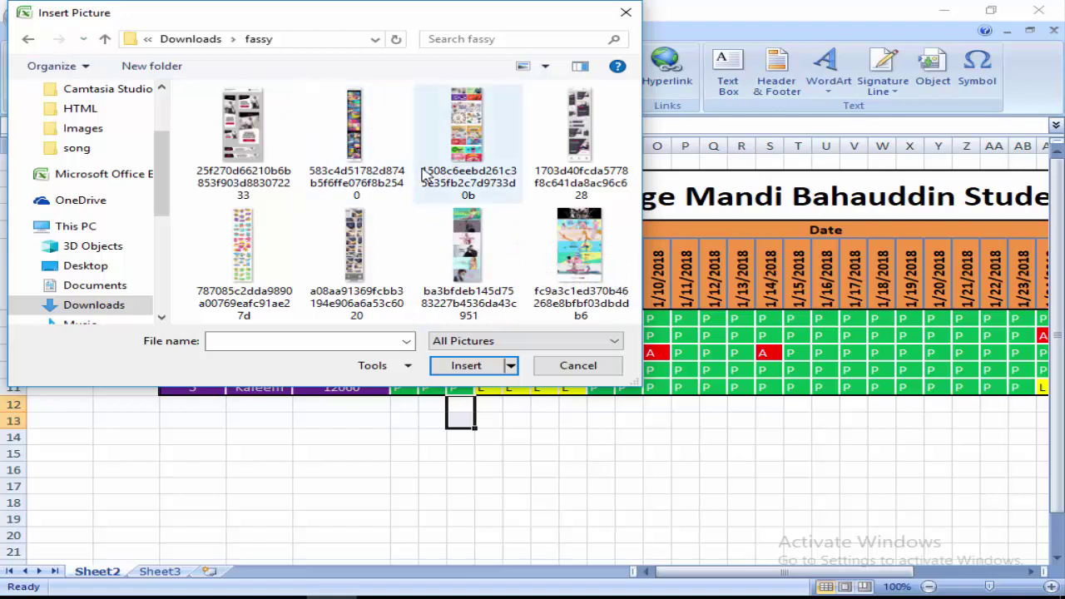
key("BackSpace")
scroll(422, 250, "down", 5)
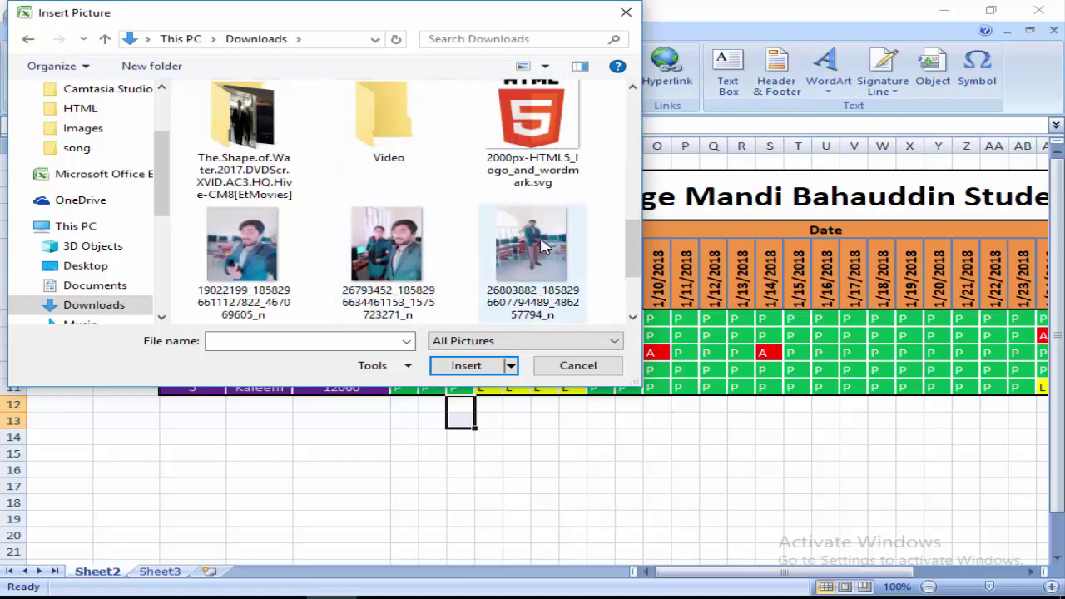
double_click(388, 246)
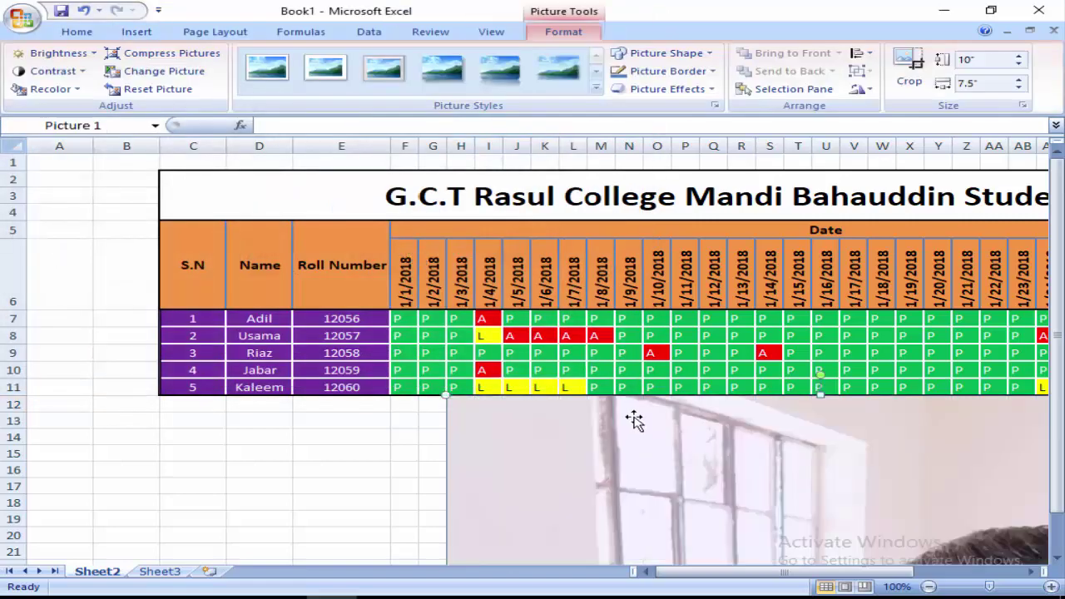
Step: Shrink the inserted photo and move it left over columns B–K
scroll(633, 420, "down", 7)
scroll(624, 409, "up", 5)
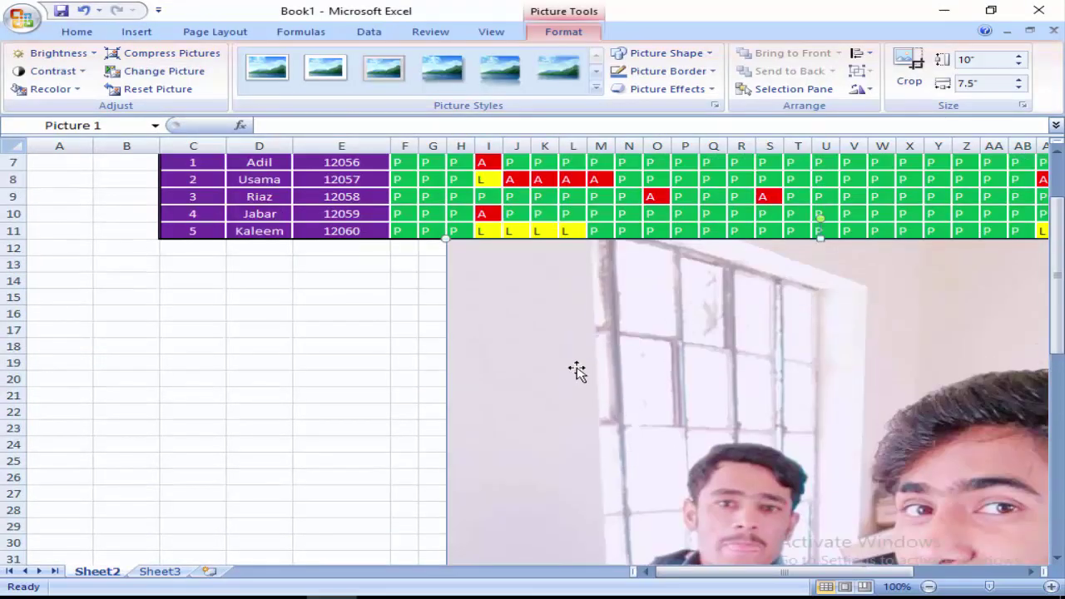
left_click_drag(445, 237, 810, 532)
scroll(826, 485, "down", 7)
left_click_drag(826, 485, 178, 486)
Step: Crop the photo to a 1.94" by 1.89" head-and-shoulders portrait
left_click(909, 71)
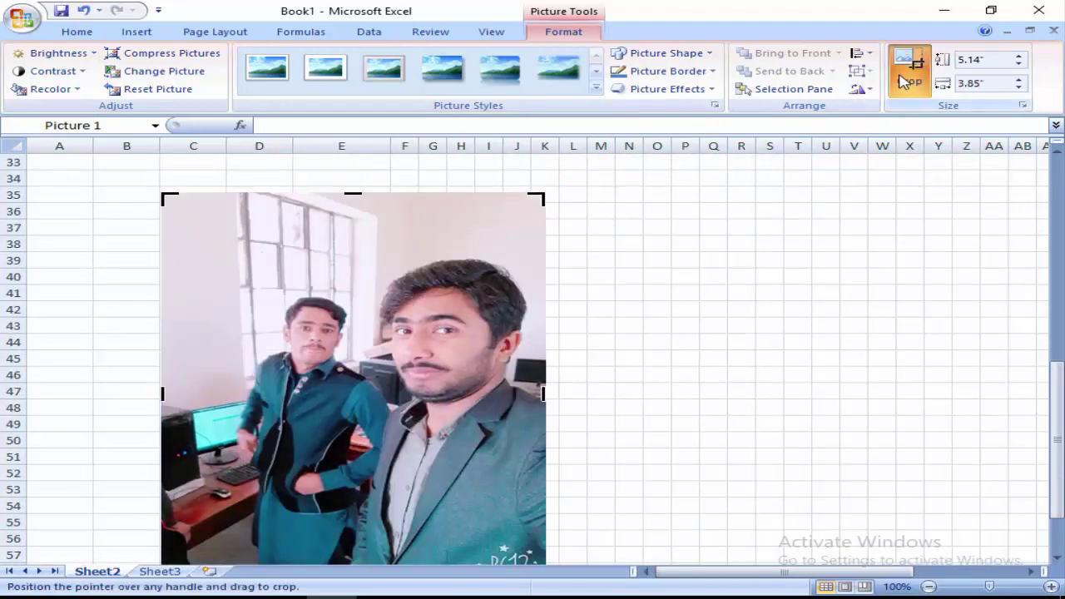
left_click_drag(171, 198, 361, 254)
scroll(457, 332, "down", 4)
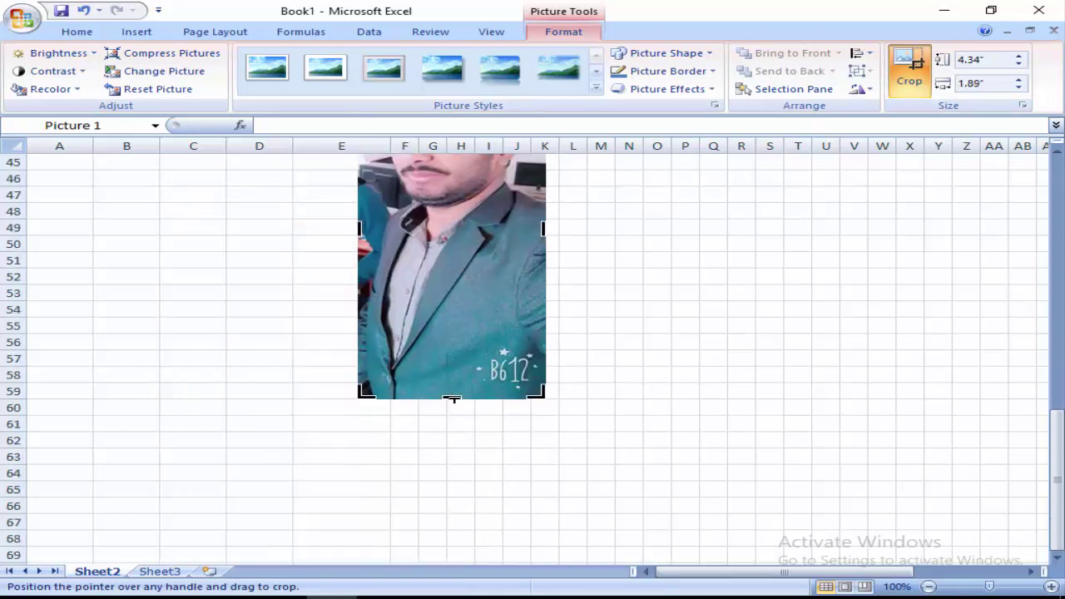
left_click_drag(452, 399, 452, 211)
scroll(516, 261, "up", 5)
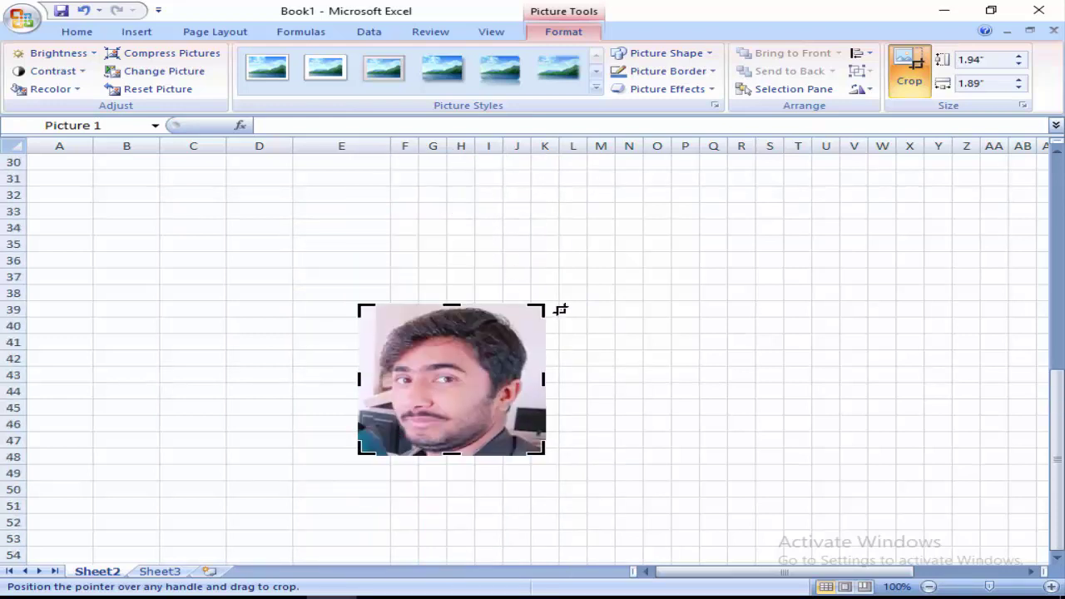
left_click(911, 75)
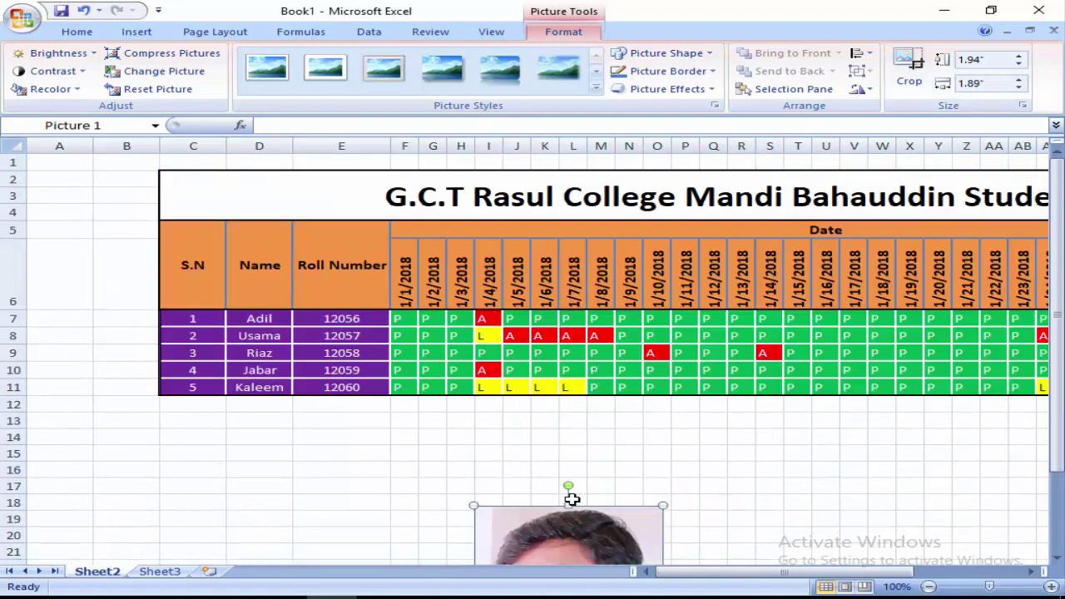
Step: Move the photo to the sheet's top-left corner and shrink it to about 0.72 inches
left_click_drag(581, 505, 210, 148)
left_click_drag(309, 392, 271, 305)
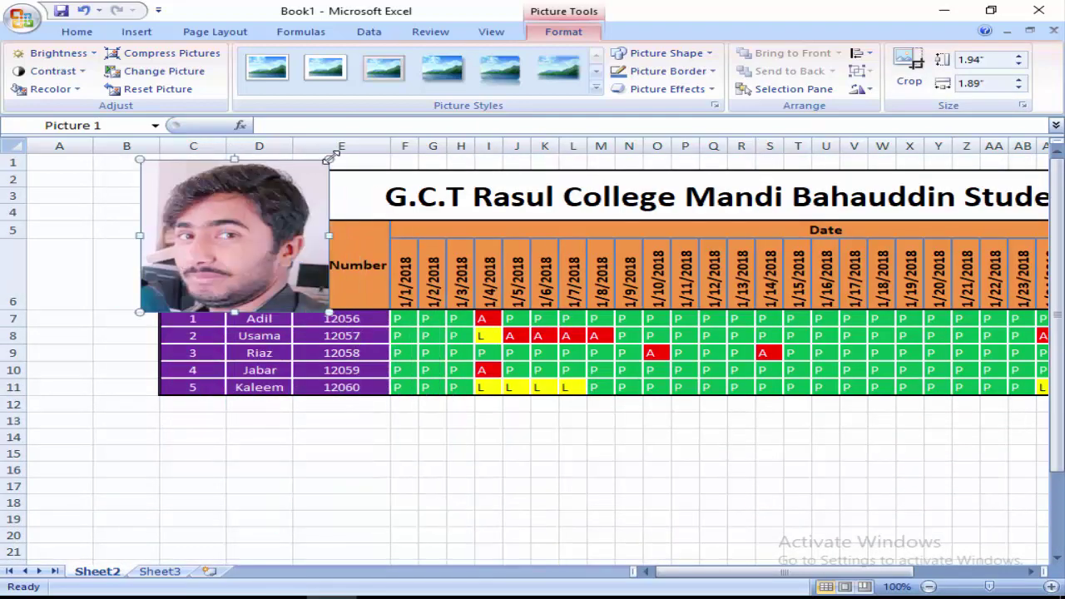
left_click_drag(295, 173, 205, 169)
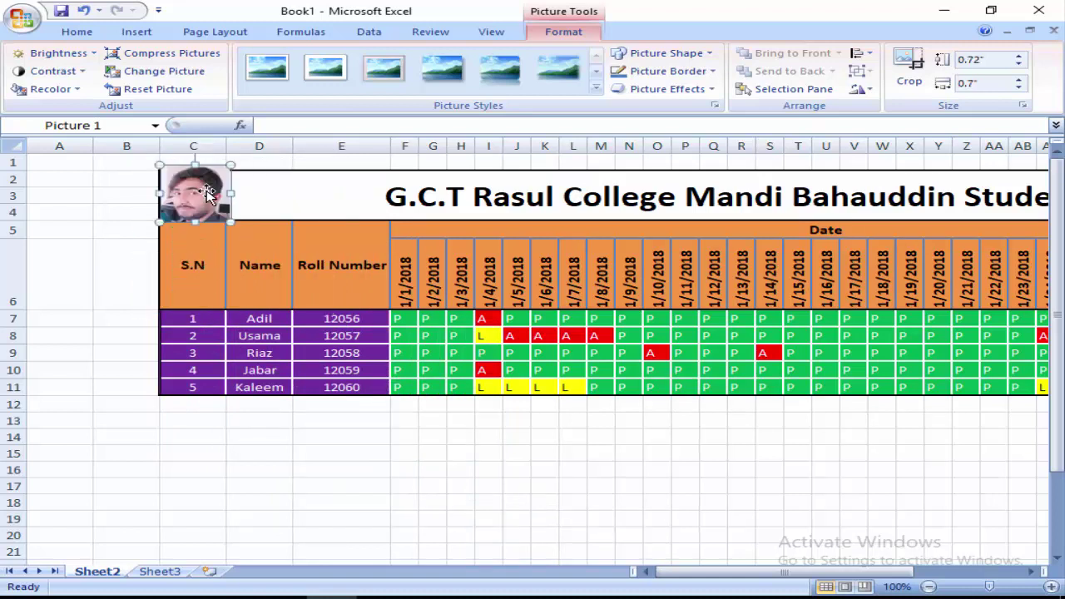
right_click(206, 194)
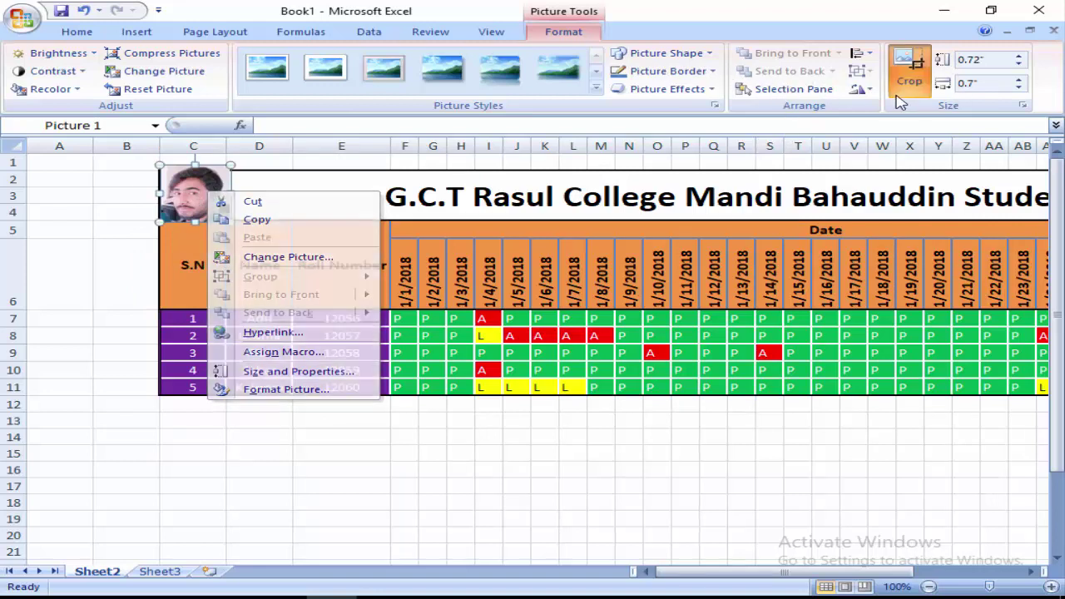
left_click(859, 89)
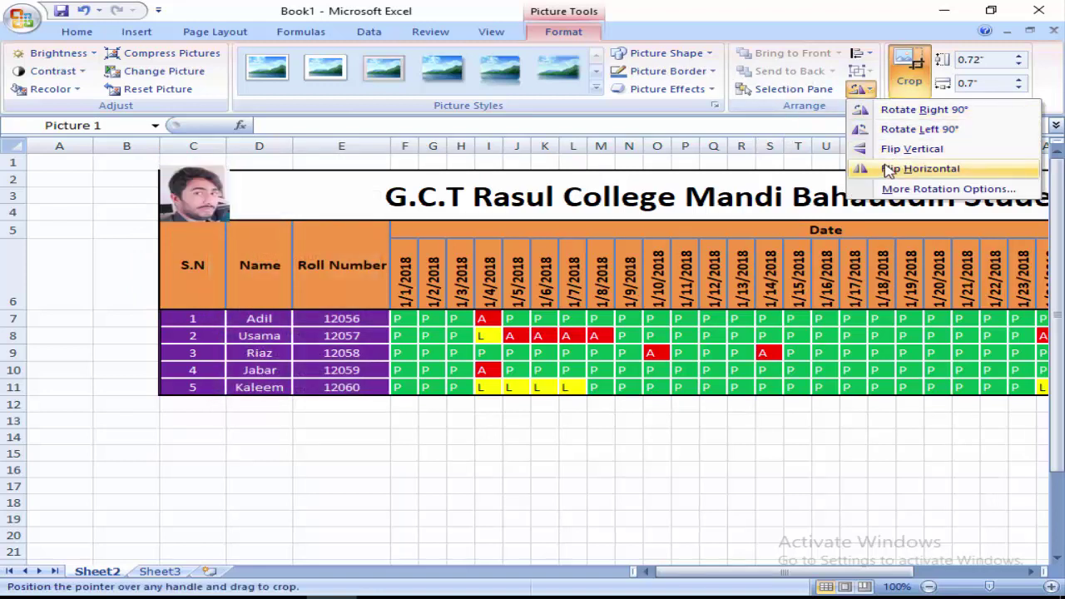
left_click(275, 189)
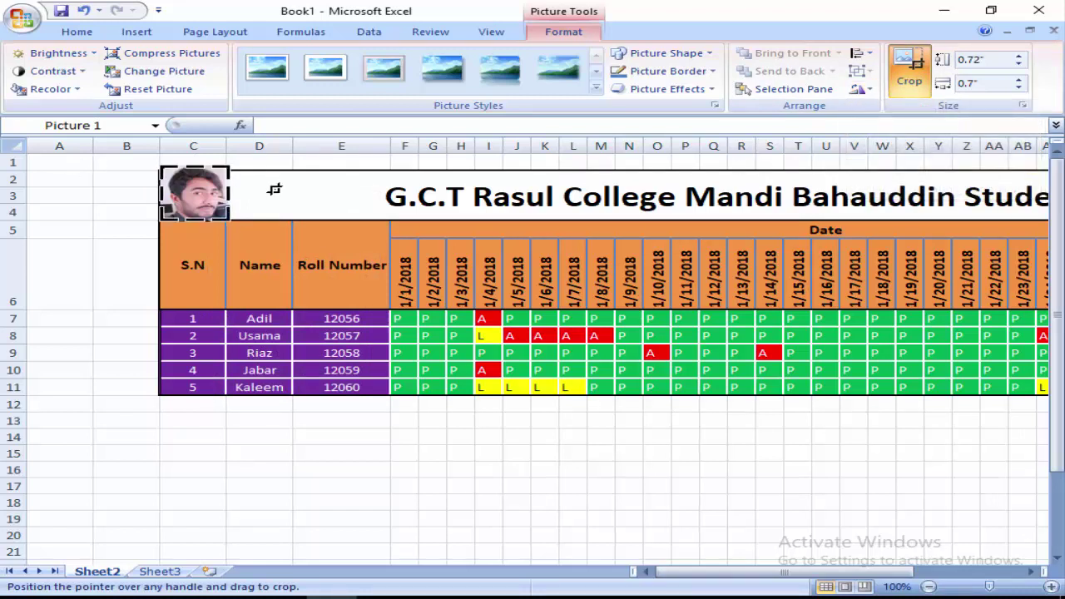
left_click(911, 75)
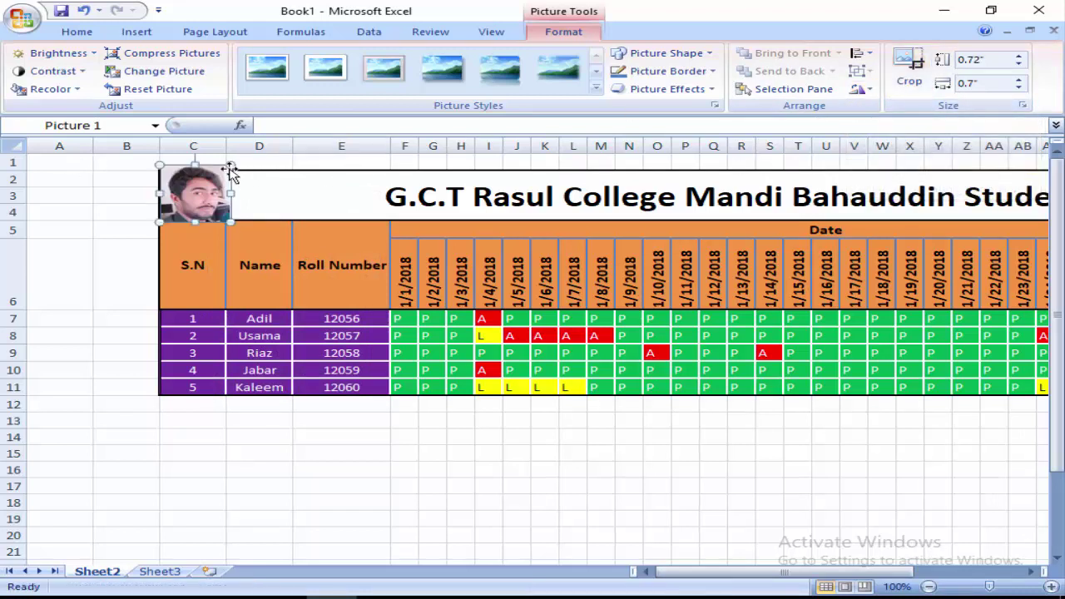
Step: Resize the photo to about 0.66" by 0.57" to fit the title rows
left_click_drag(223, 169, 218, 176)
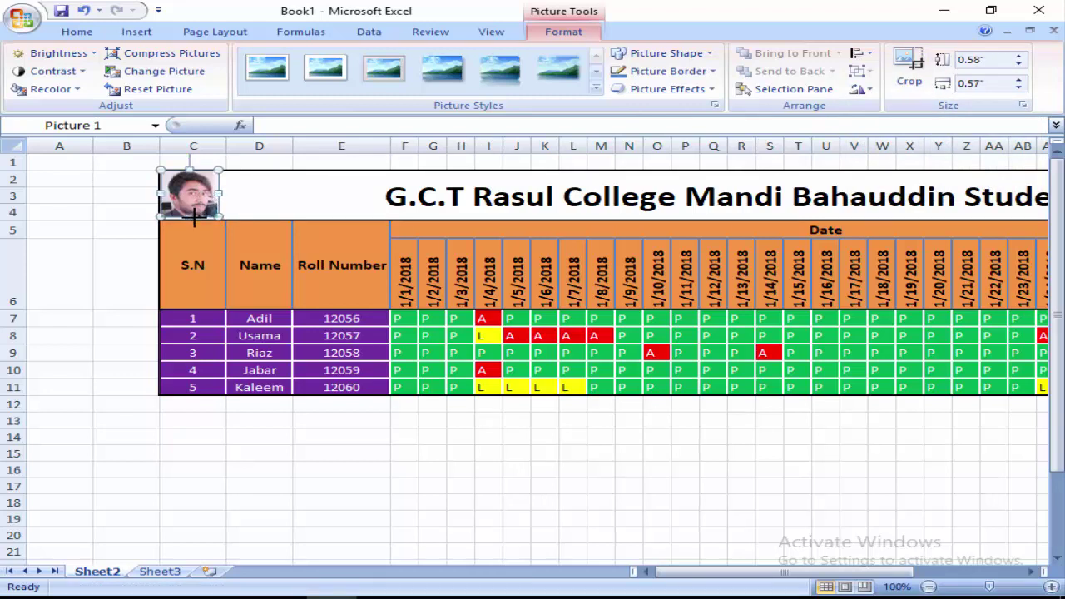
mouse_move(193, 216)
left_mouse_down()
mouse_move(184, 194)
mouse_move(188, 220)
left_mouse_up()
left_click(250, 200)
double_click(182, 200)
left_click(131, 211)
double_click(192, 214)
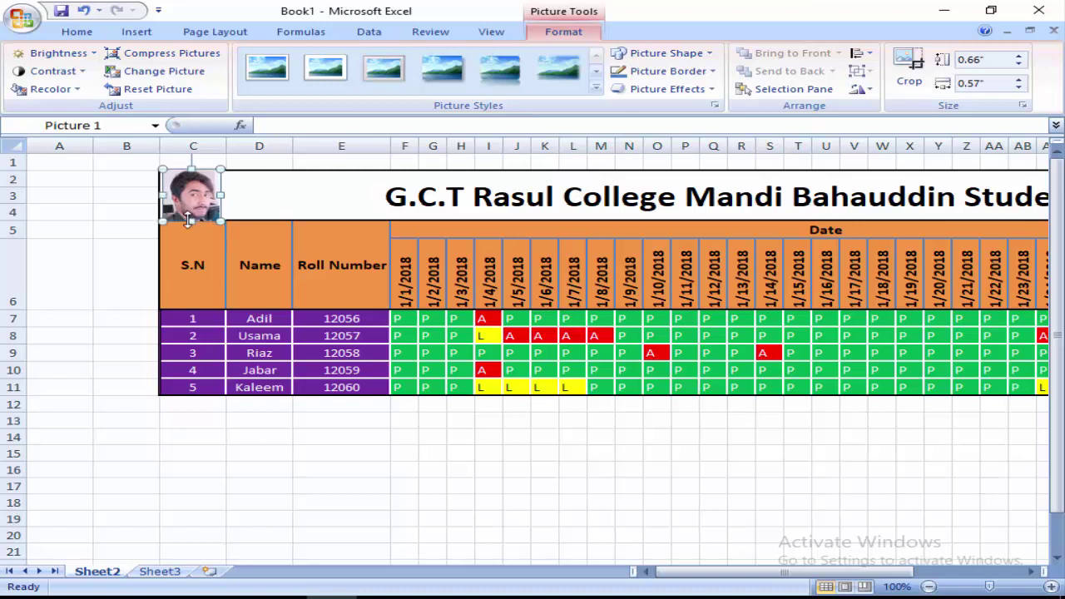
left_click(143, 209)
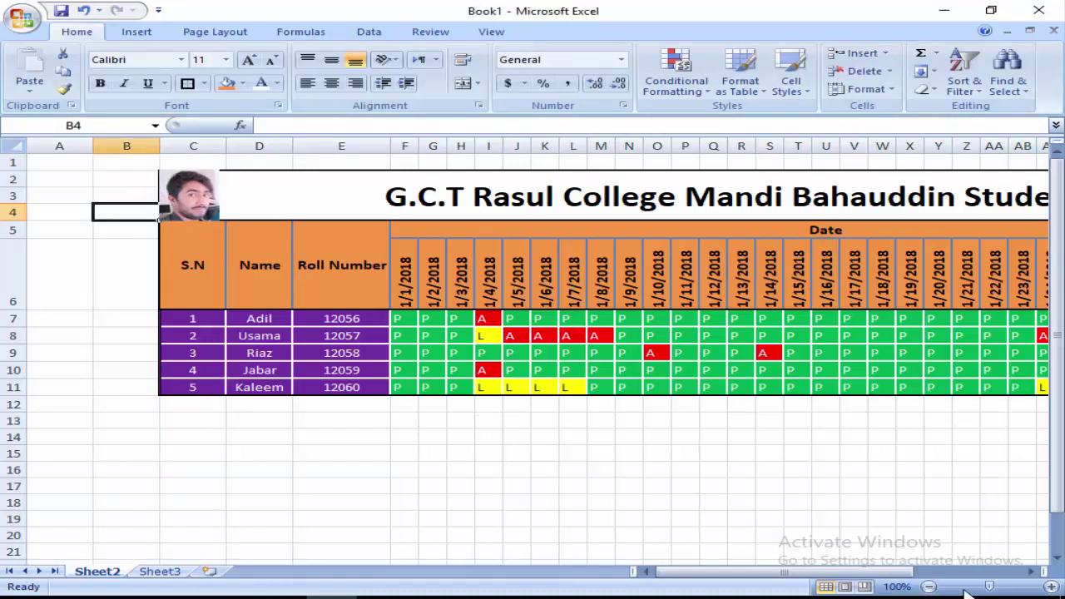
Step: Zoom in and nudge the photo slightly left to align with the table's edge
left_click(1014, 586)
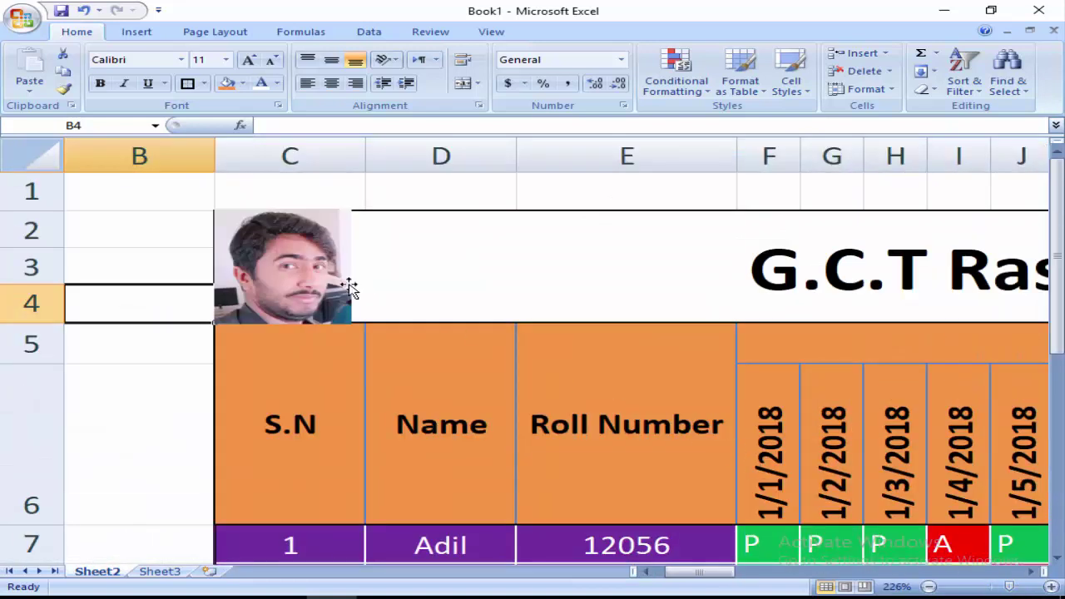
left_click(349, 287)
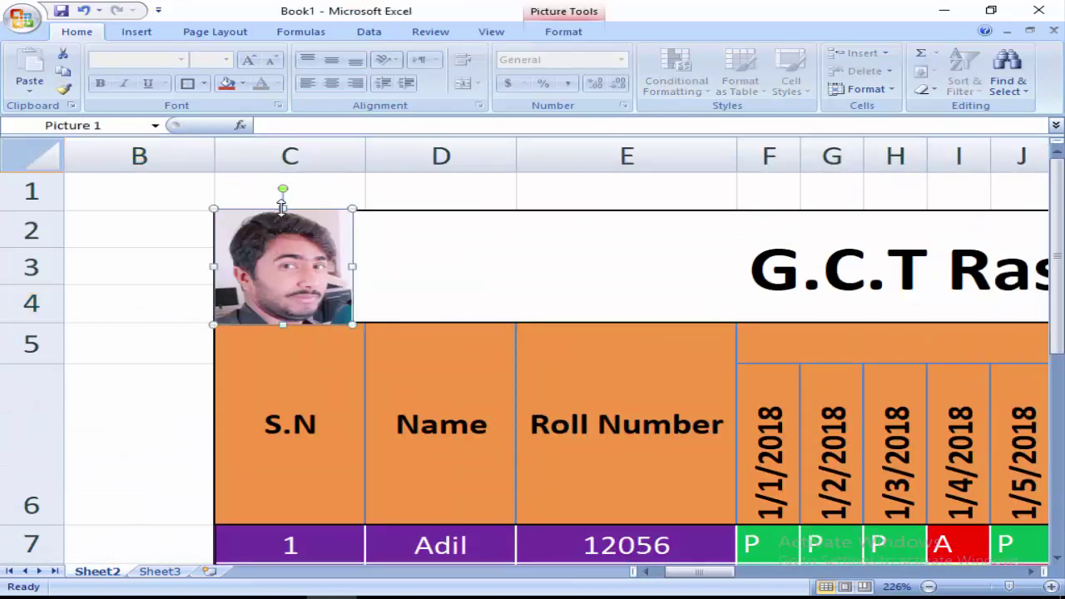
left_click(359, 192)
left_click(341, 281)
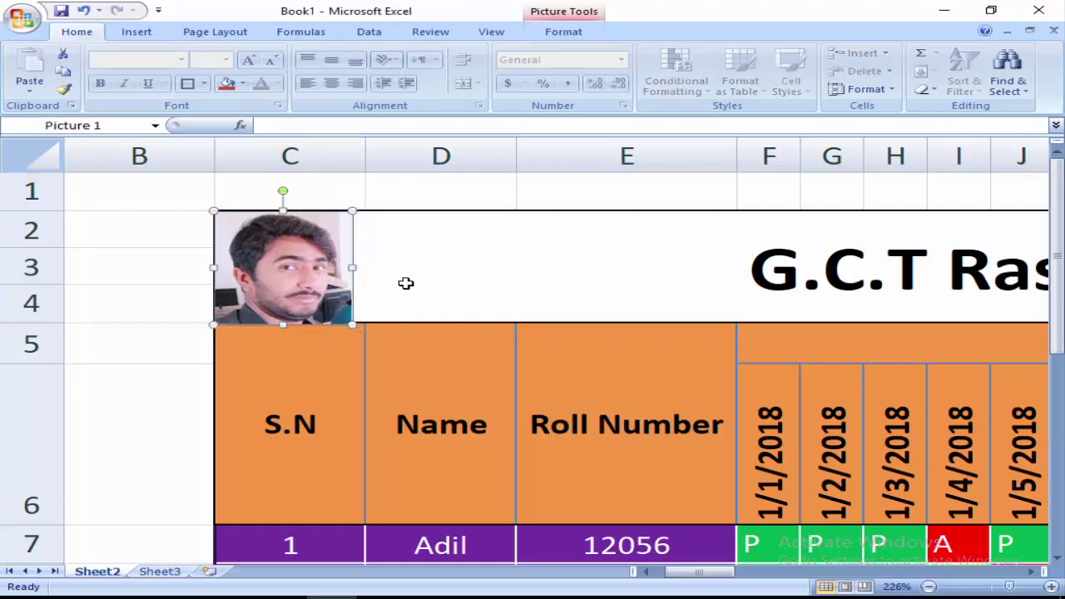
left_click(405, 283)
left_click_drag(295, 274, 293, 274)
left_click(437, 200)
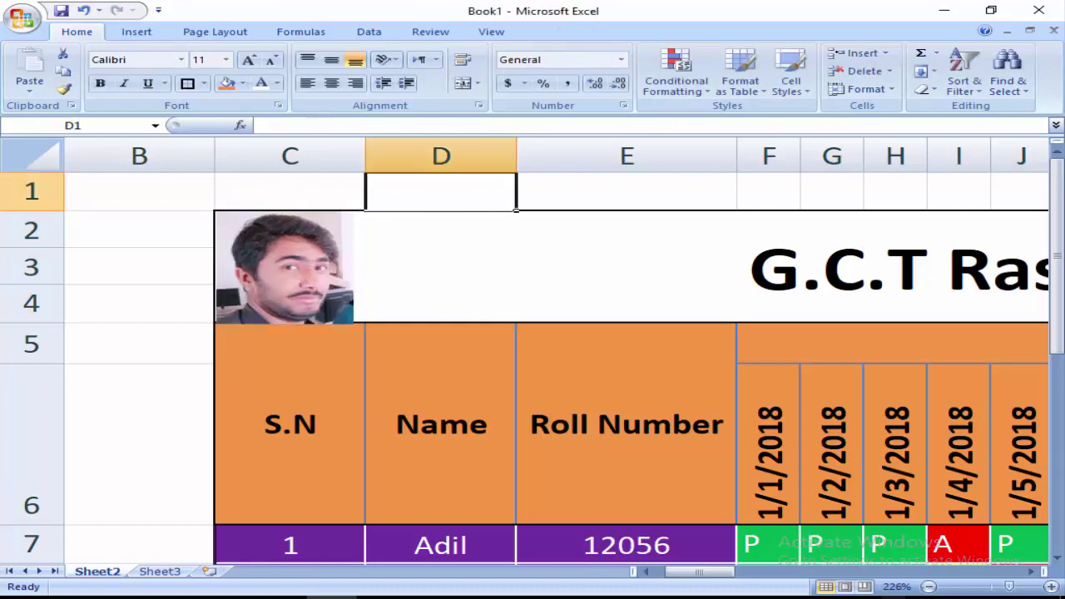
Step: Zoom back out and scroll right to review the finished attendance sheet
left_click(989, 587)
left_click(847, 501)
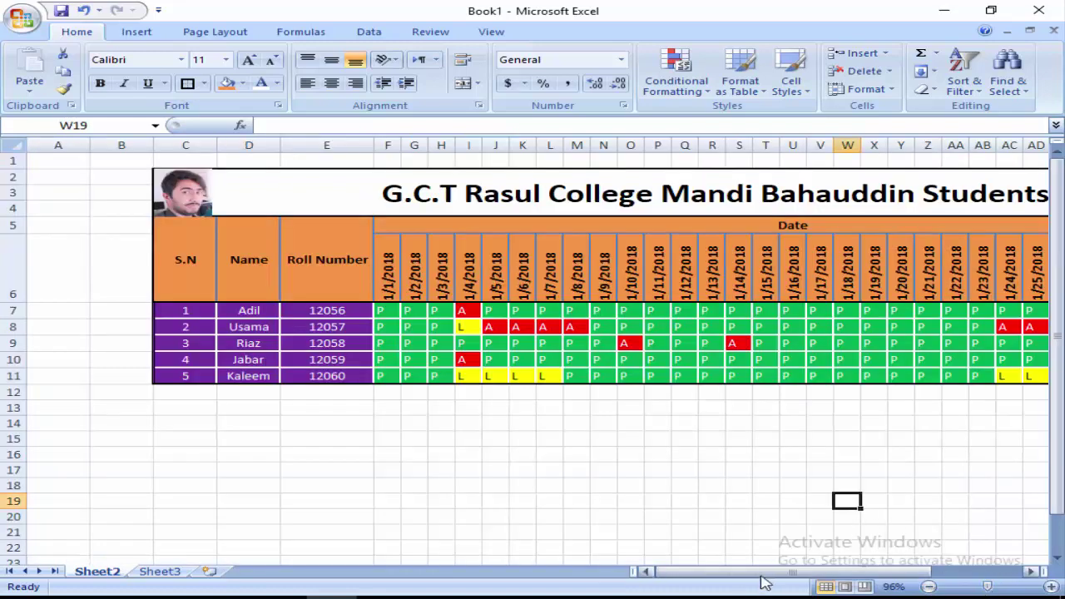
left_click_drag(892, 572, 978, 564)
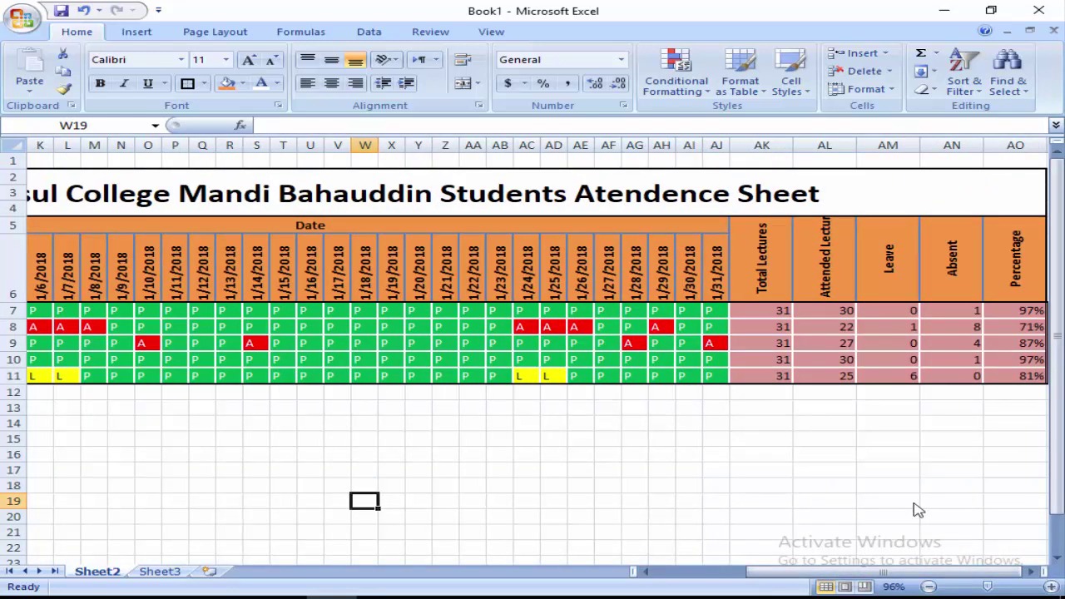